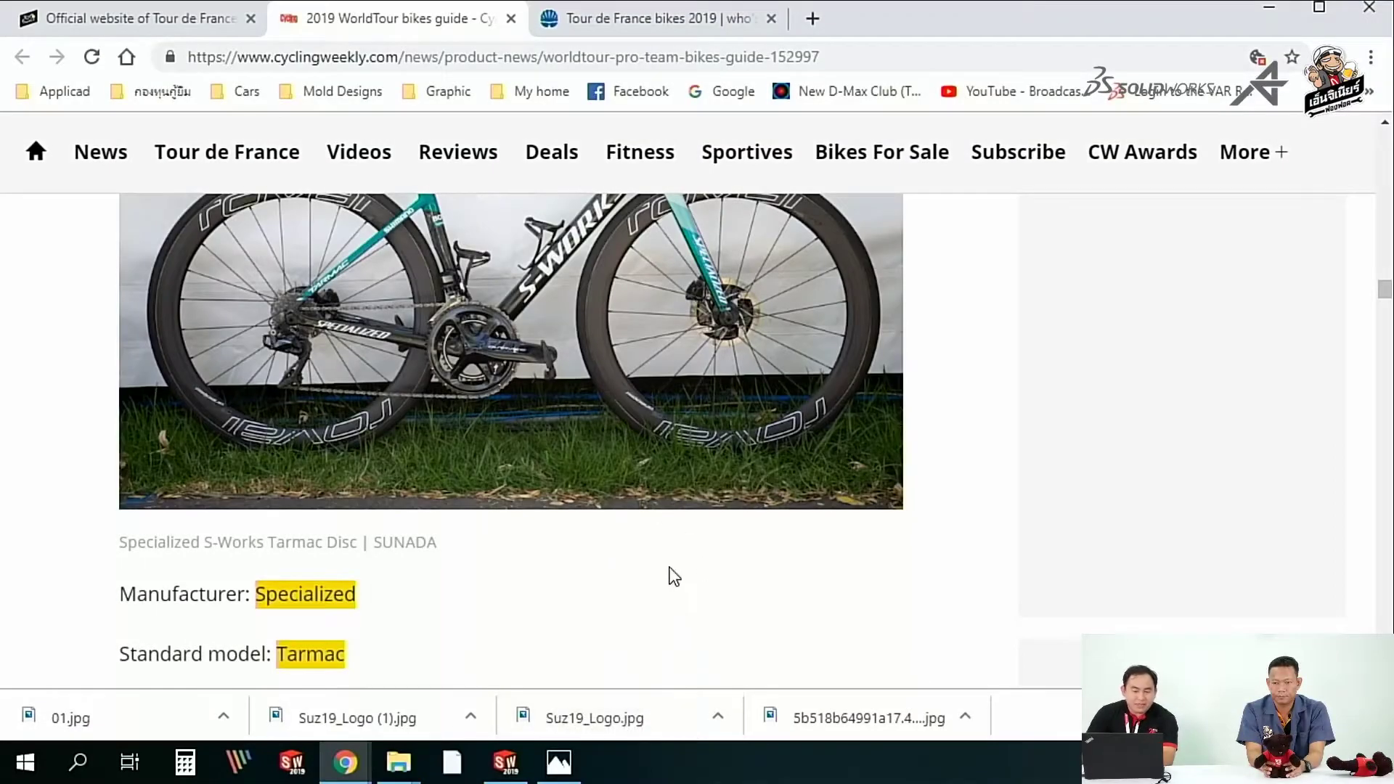
- Put the bike assembly on the Test Mate chain configuration with the Gaerset display state
scroll(428, 409, "up", 2)
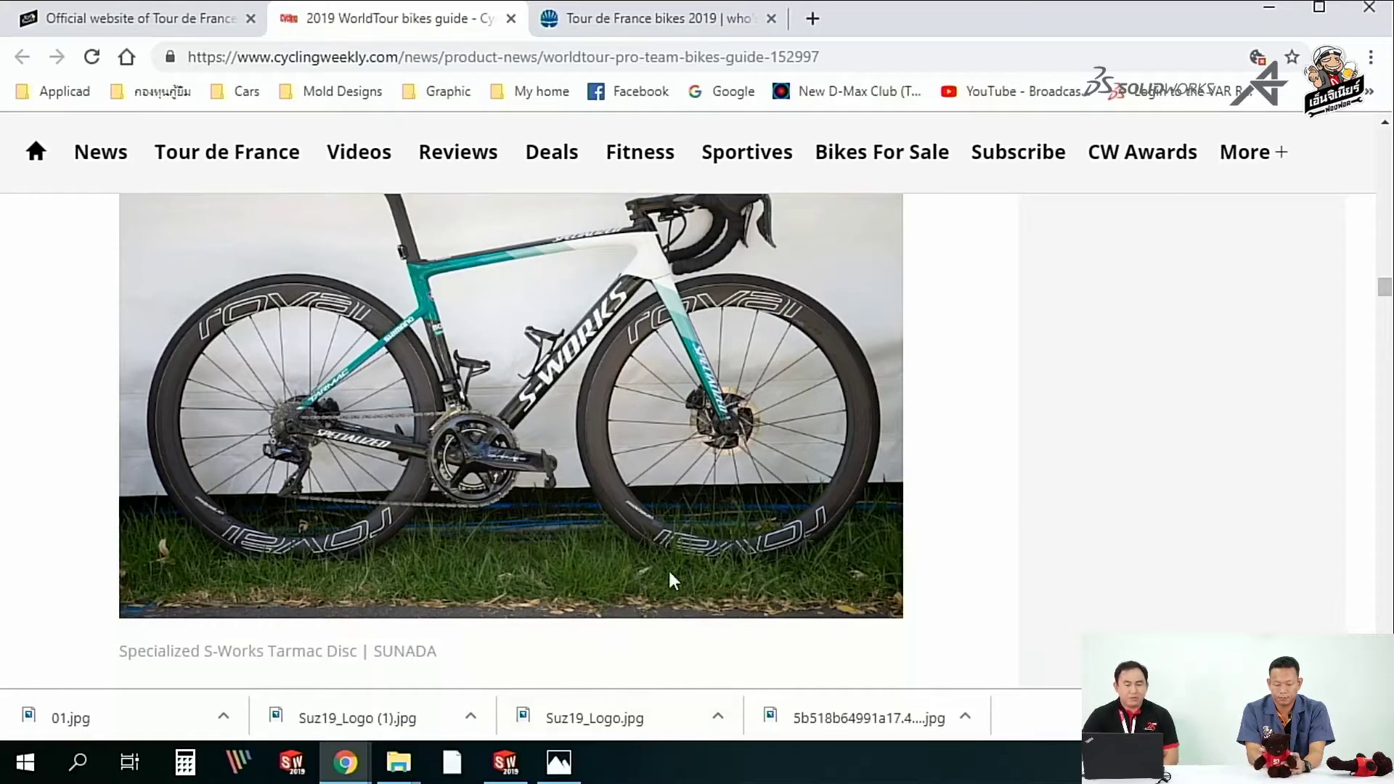
left_click(505, 762)
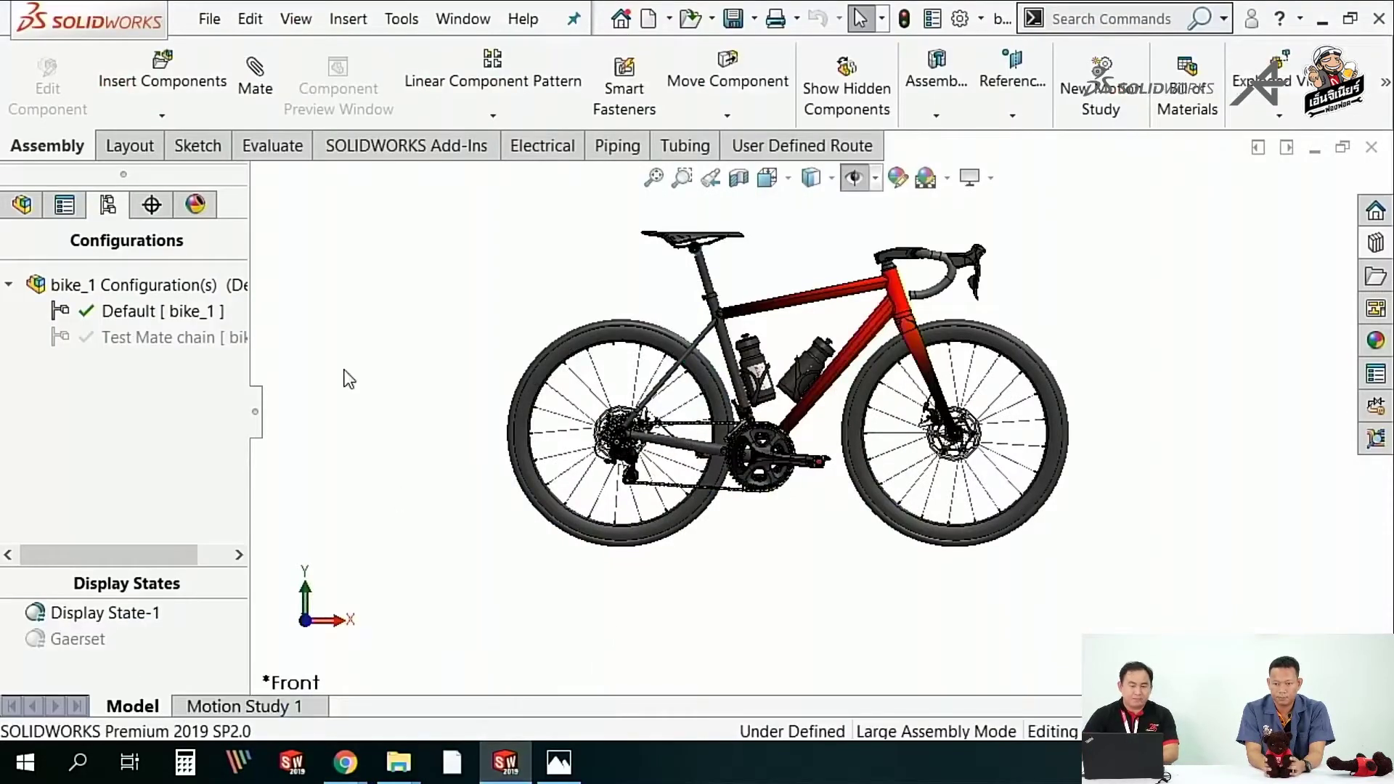
scroll(690, 483, "down", 1)
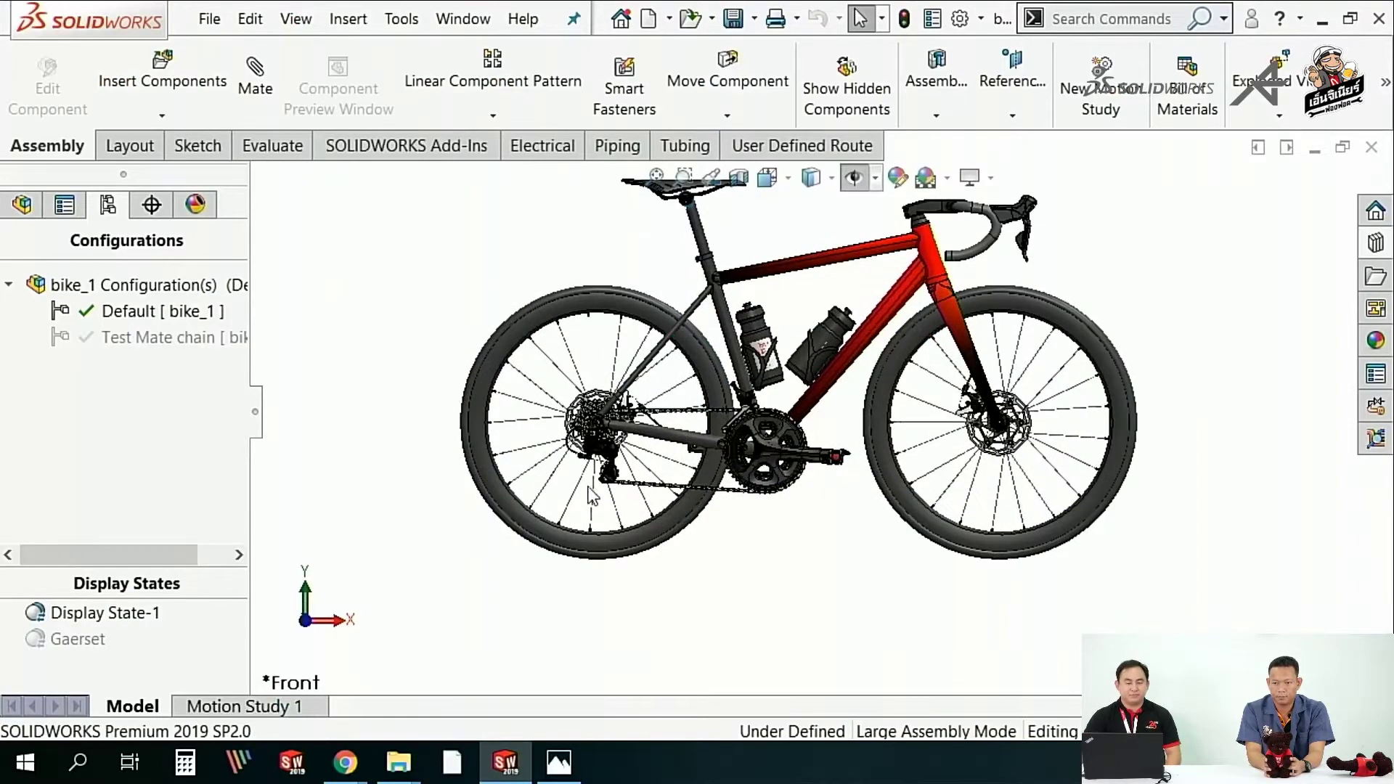
scroll(591, 494, "down", 1)
scroll(723, 442, "down", 2)
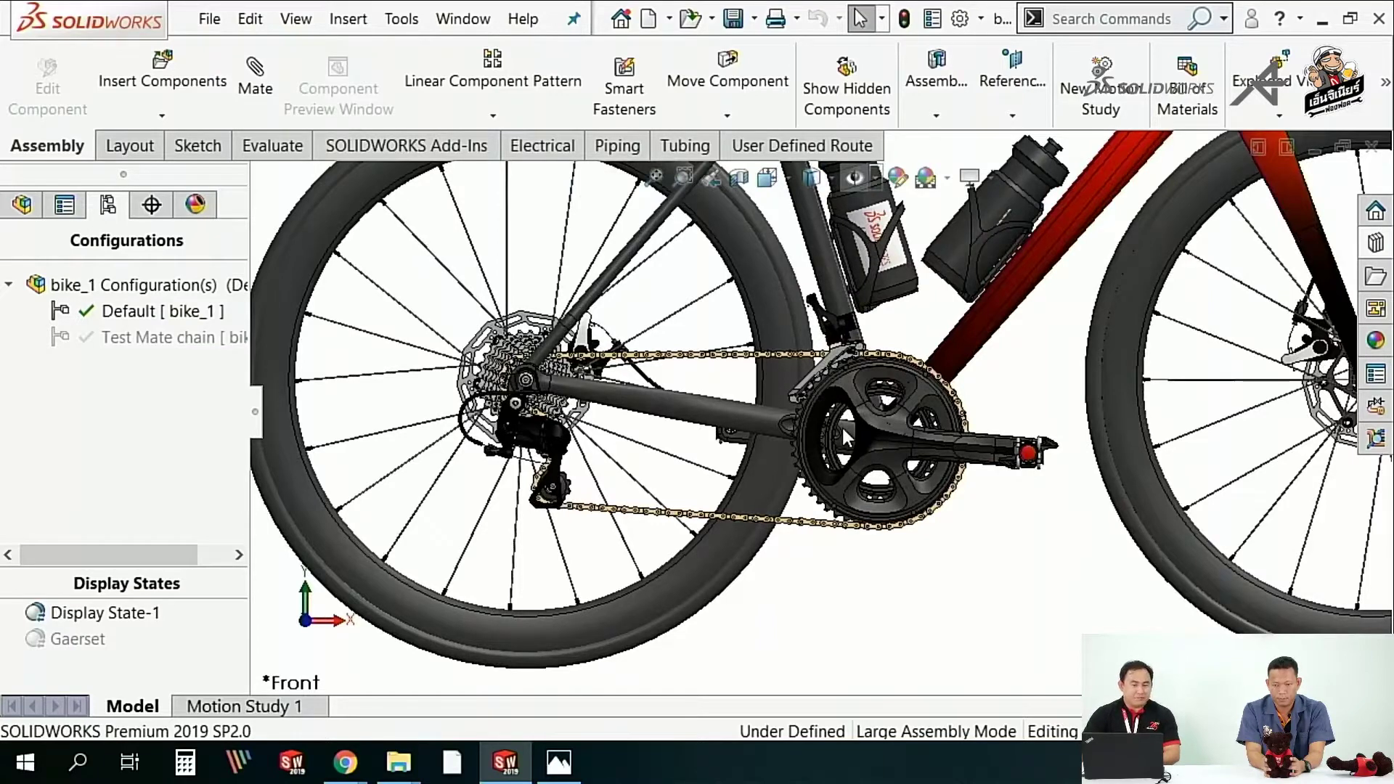
double_click(138, 337)
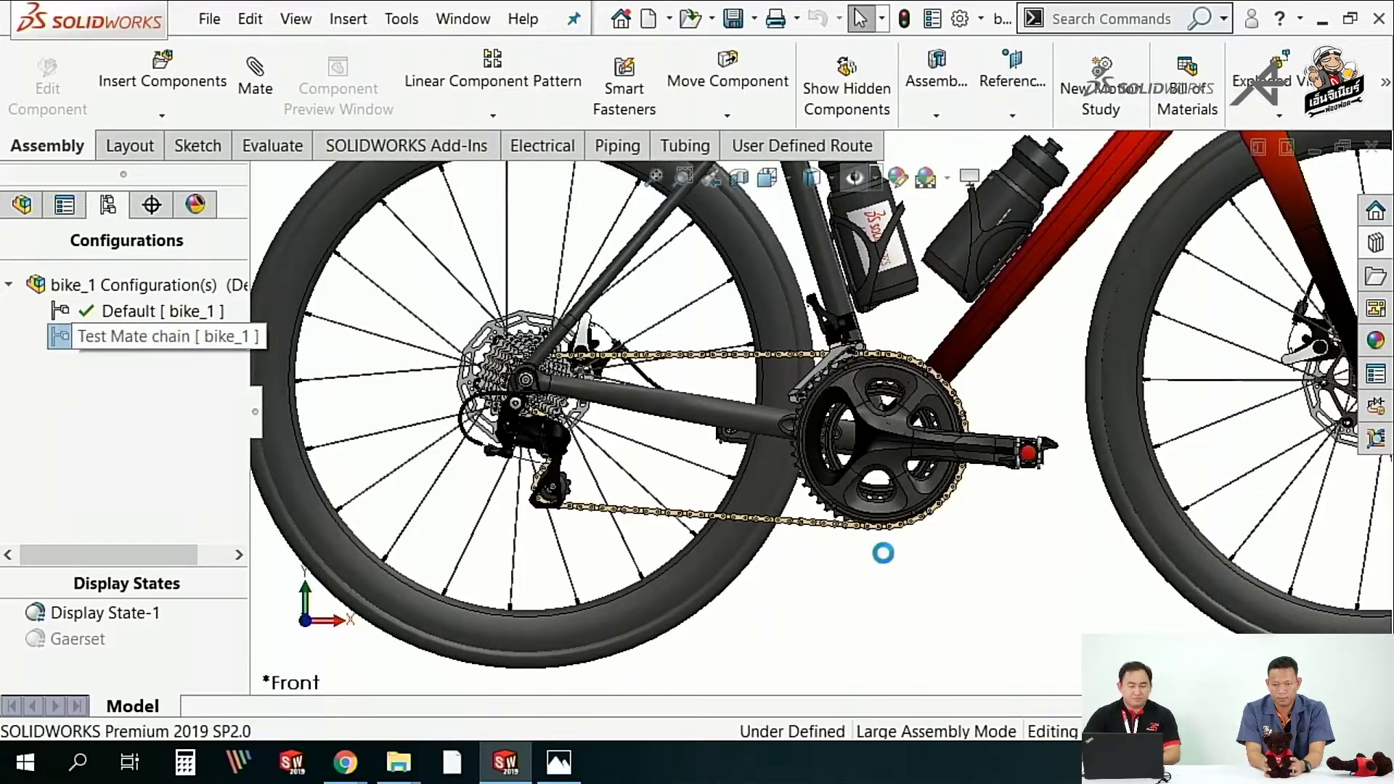
double_click(76, 638)
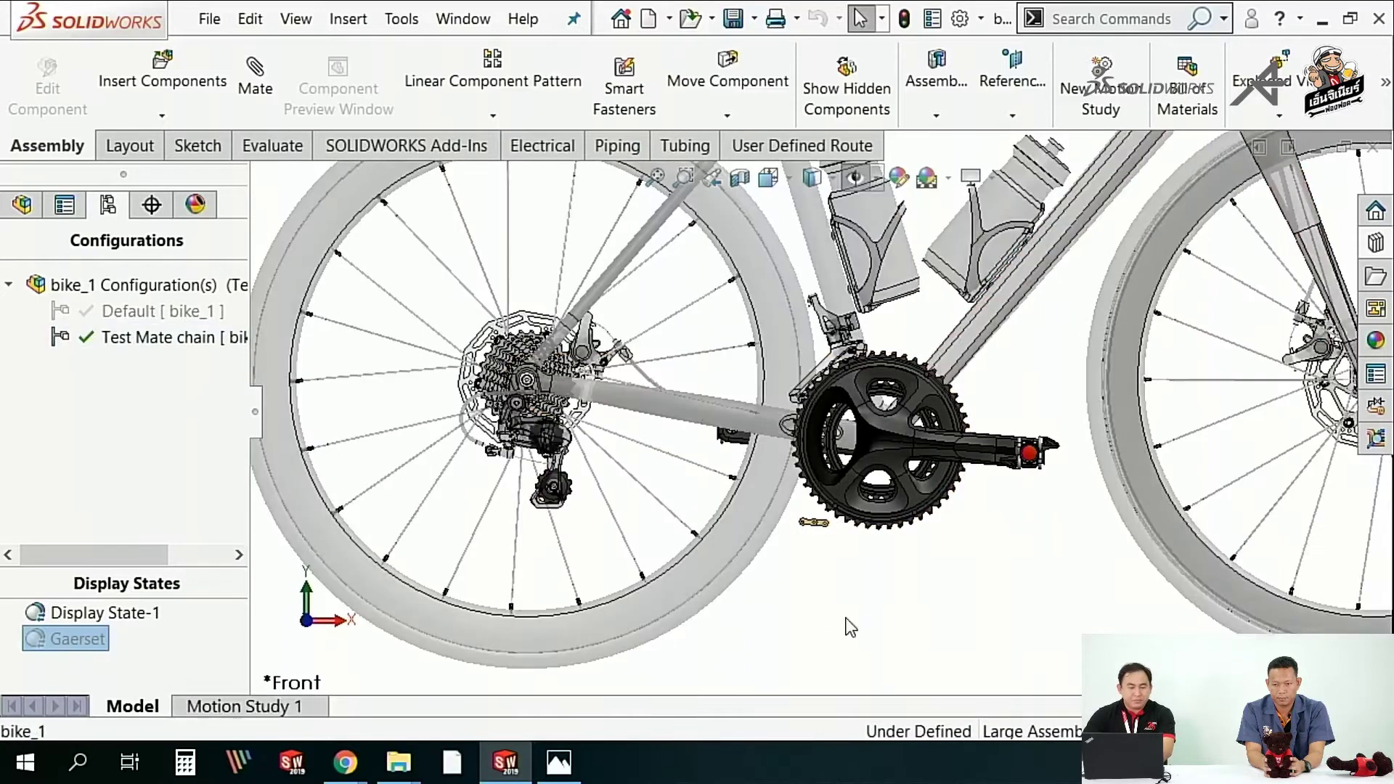
scroll(655, 390, "down", 2)
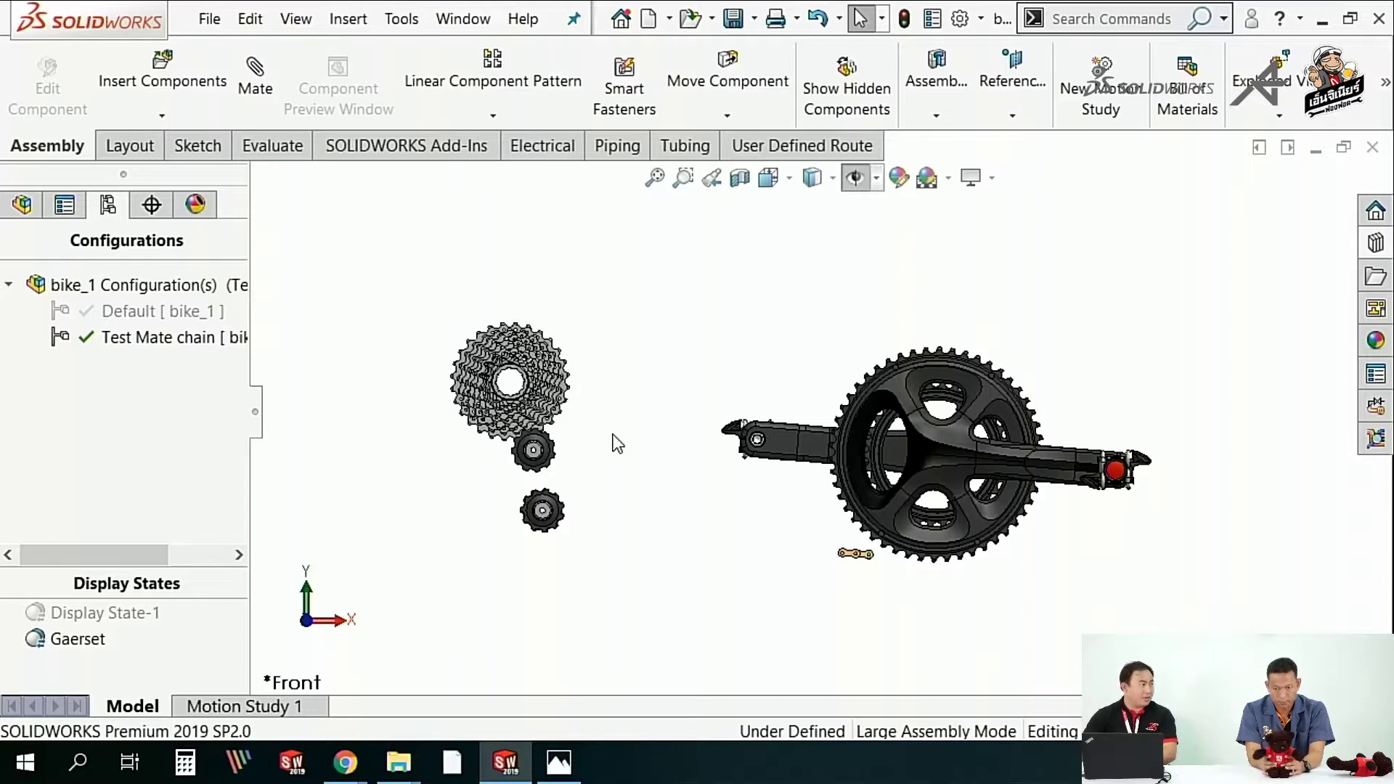
left_click(504, 116)
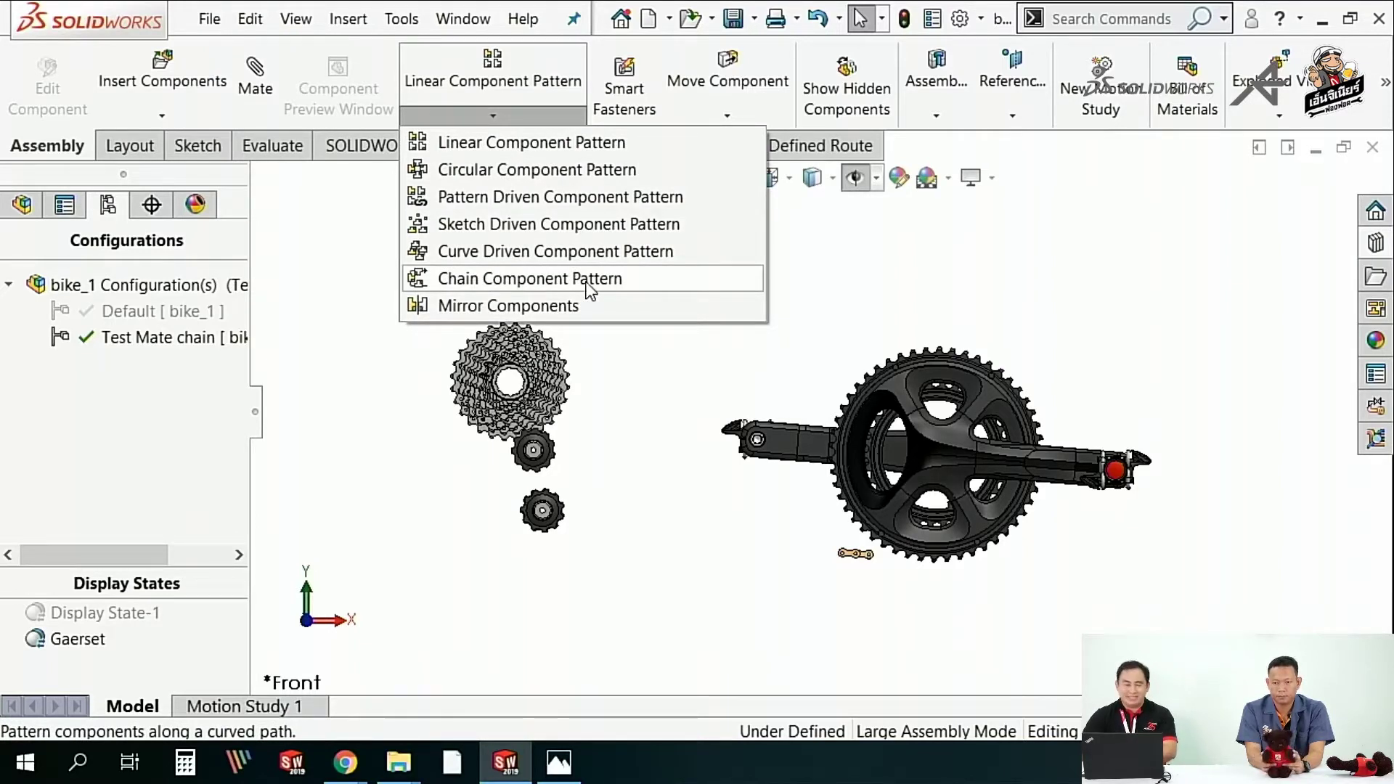
left_click(698, 575)
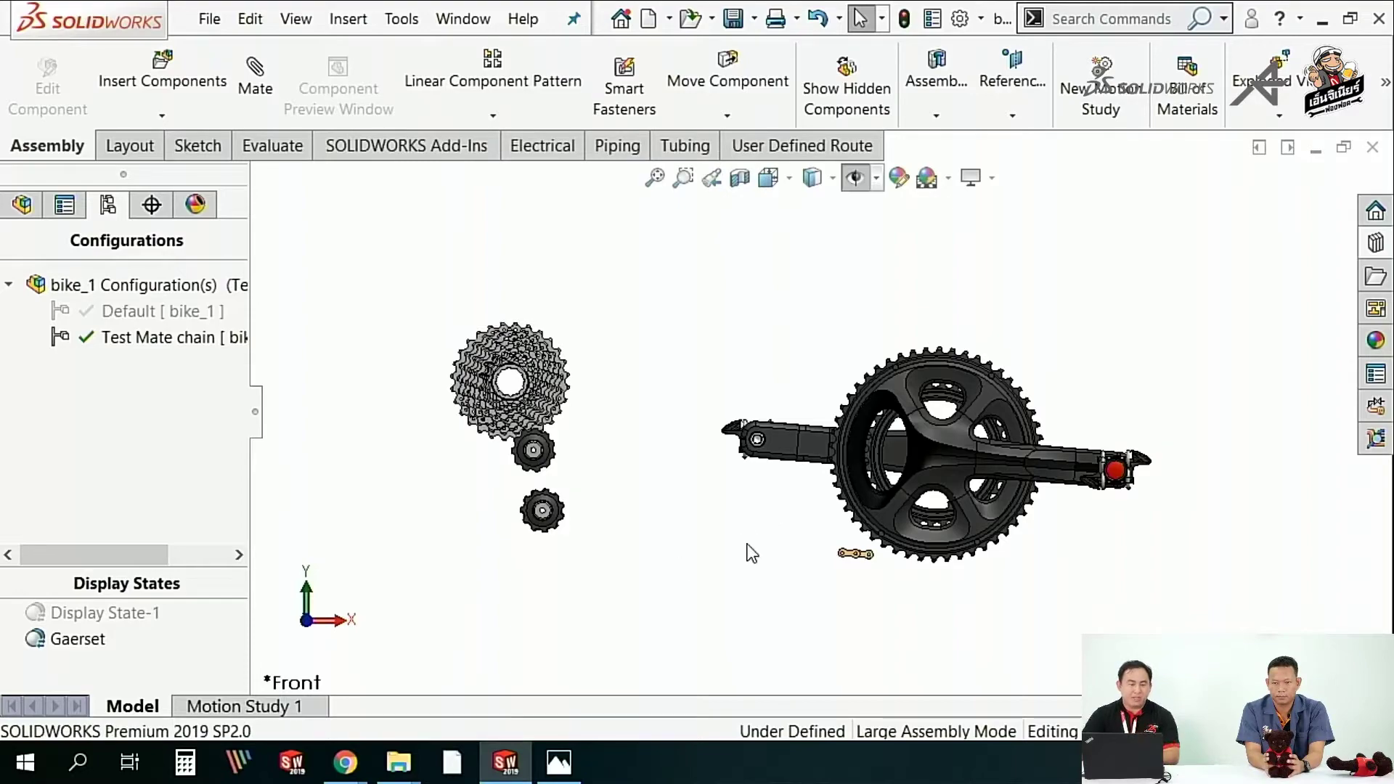
- Restore Display State-1 and spin the rear wheel and crankset to confirm they rotate
double_click(82, 615)
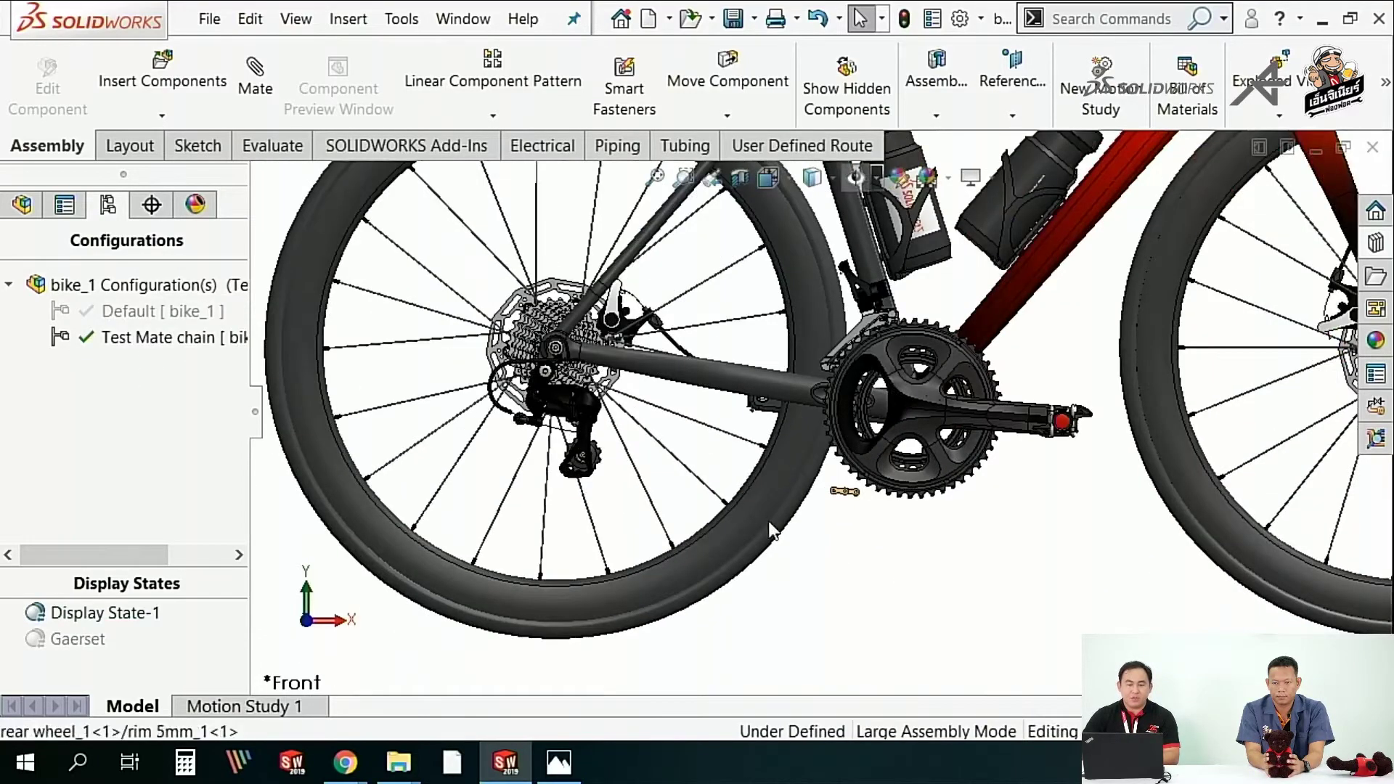
mouse_move(771, 532)
left_mouse_down()
mouse_move(813, 497)
mouse_move(681, 571)
mouse_move(729, 530)
left_mouse_up()
key("Escape")
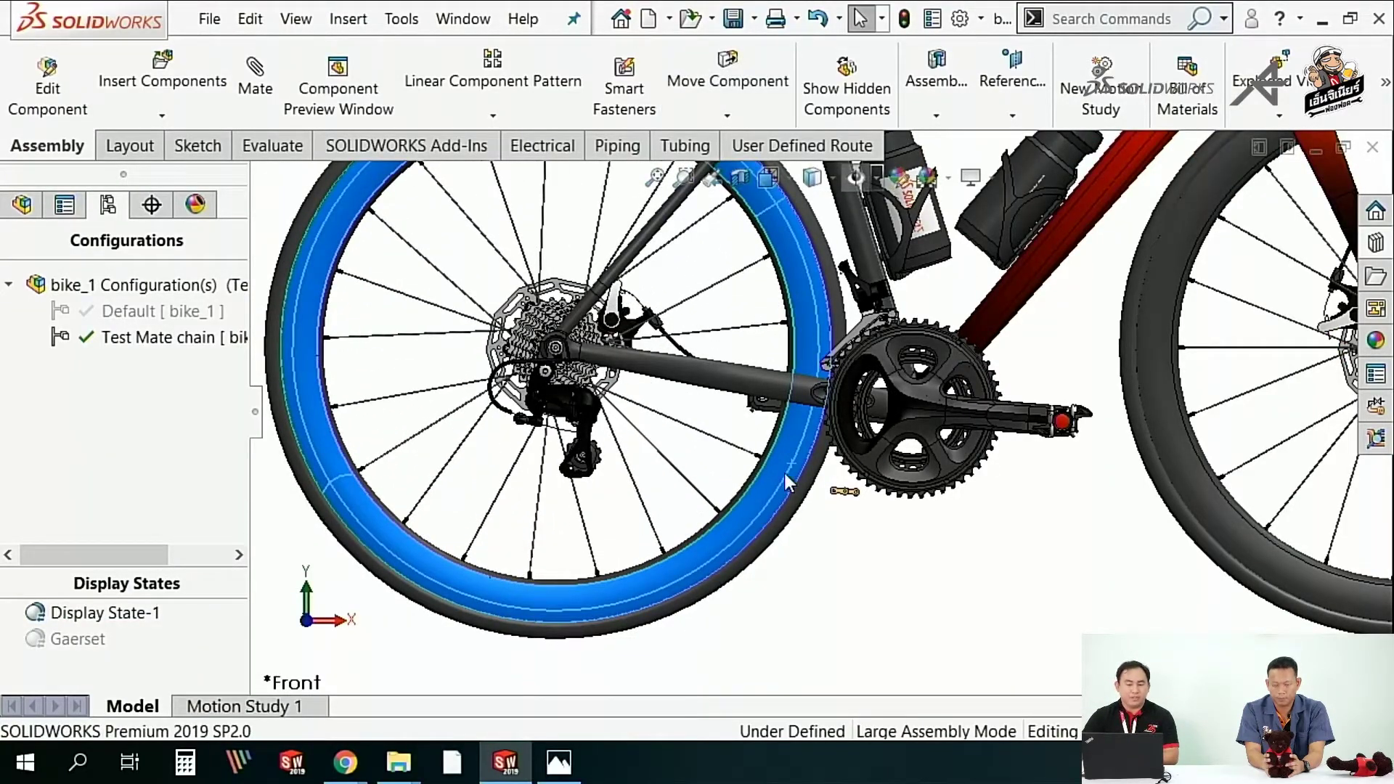
mouse_move(956, 411)
left_mouse_down()
mouse_move(910, 506)
mouse_move(1031, 377)
mouse_move(1072, 470)
left_mouse_up()
key("Escape")
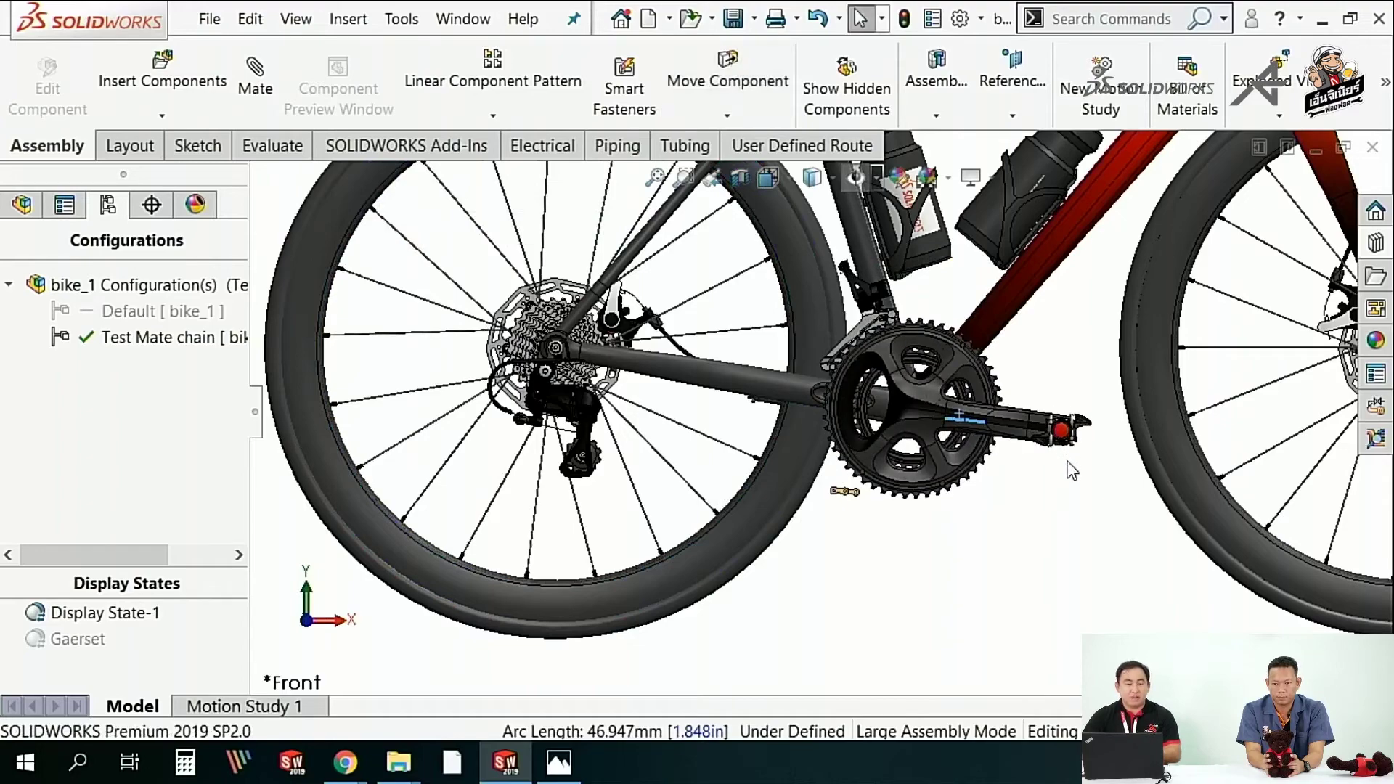
- Clear the crank arm selection and select an inner edge of the crank spider
left_click(1065, 559)
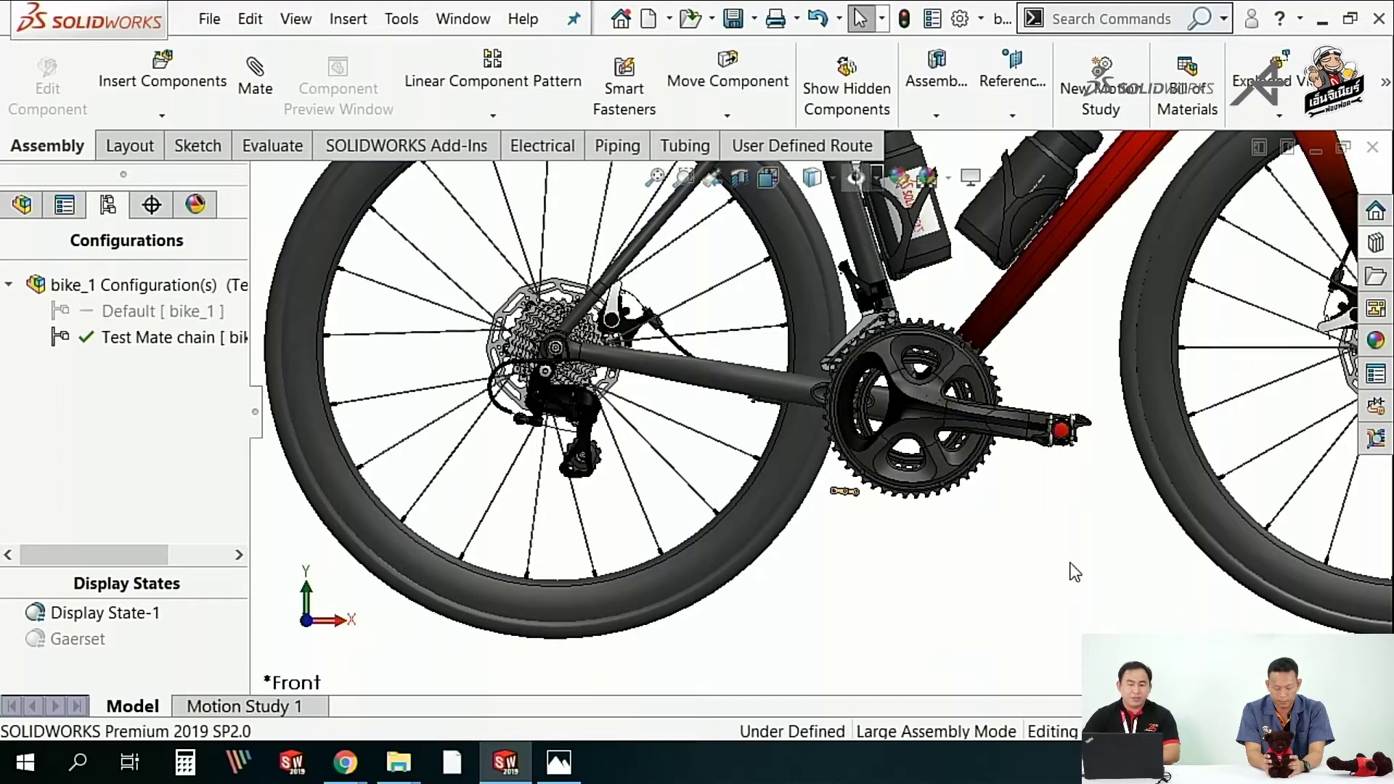
scroll(1002, 579, "up", 1)
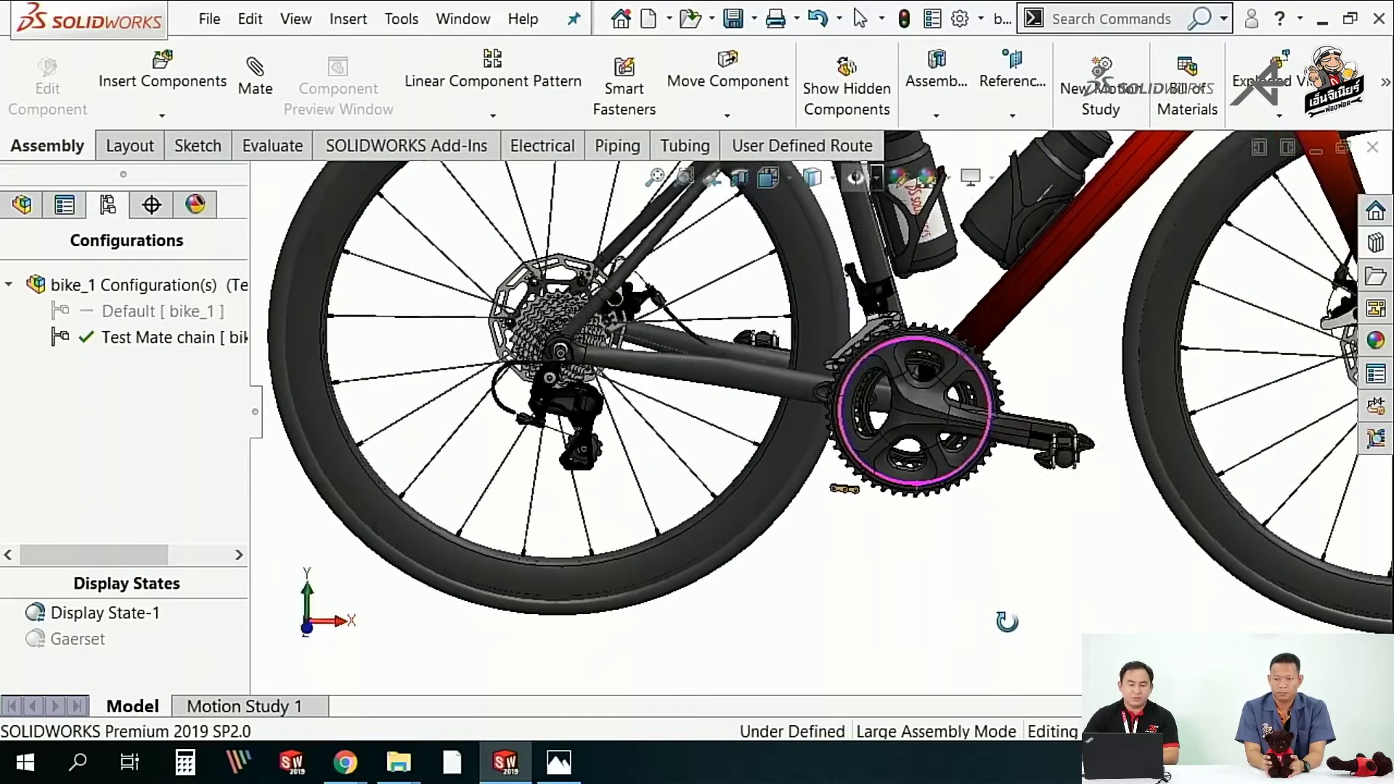
scroll(870, 441, "down", 3)
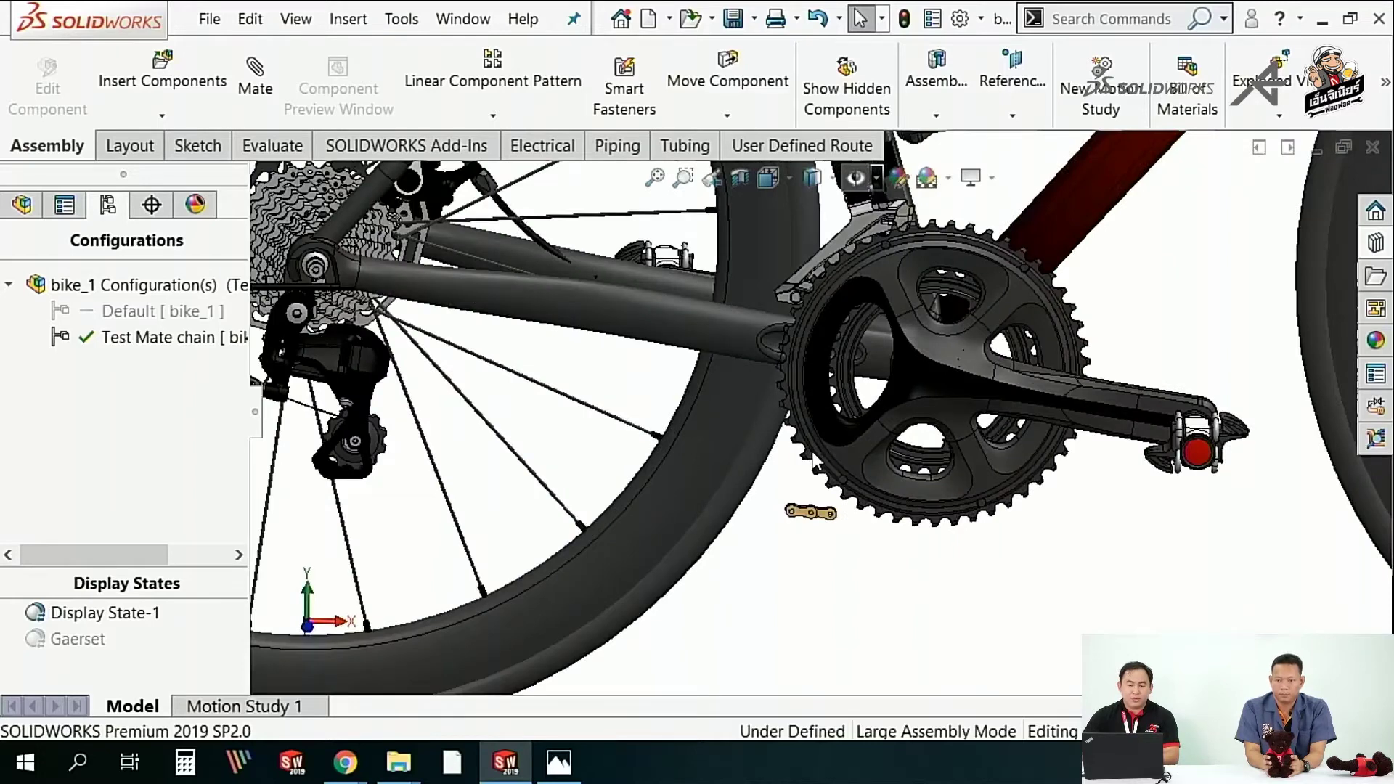
left_click(848, 442)
scroll(829, 450, "down", 1)
scroll(831, 450, "down", 2)
- Open the chainring 50t_10 as its own part, declining FeatureWorks recognition
left_click(856, 457)
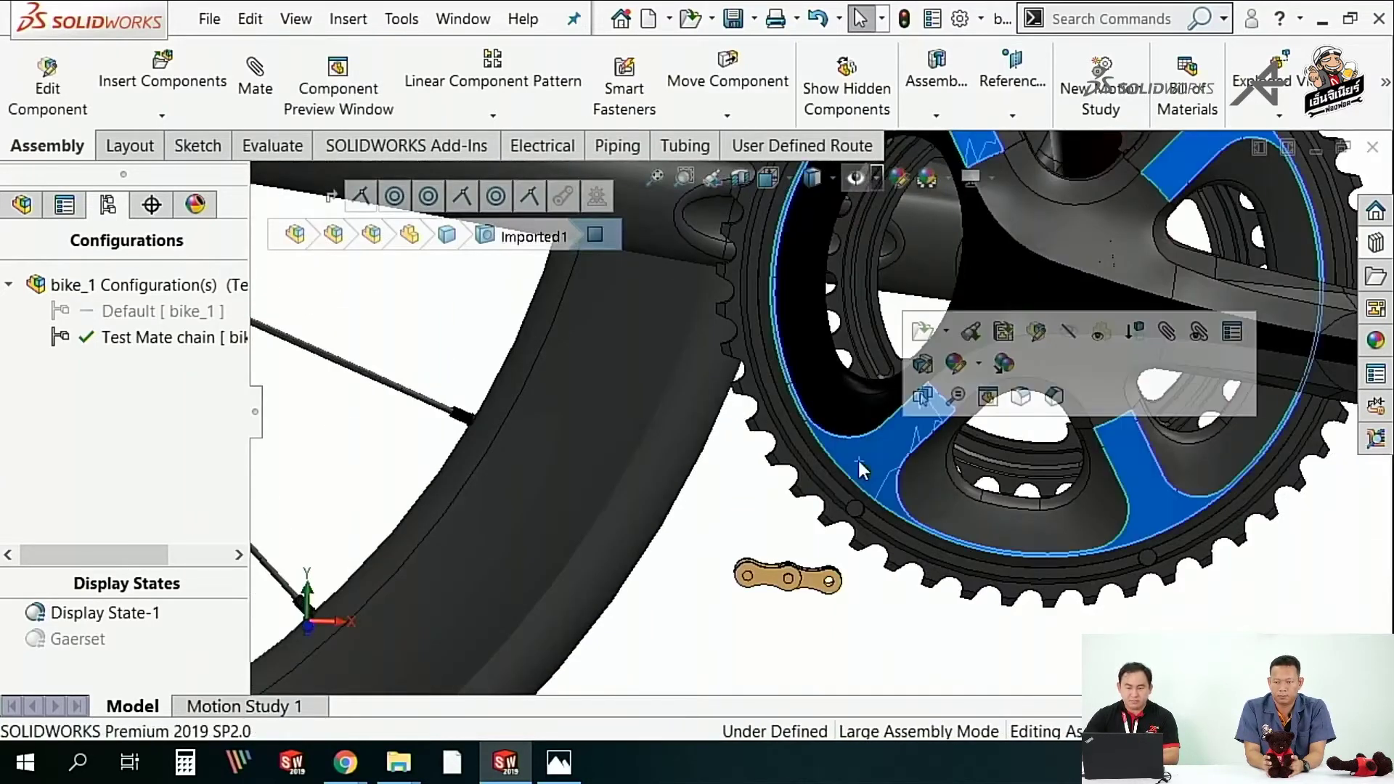
left_click(920, 334)
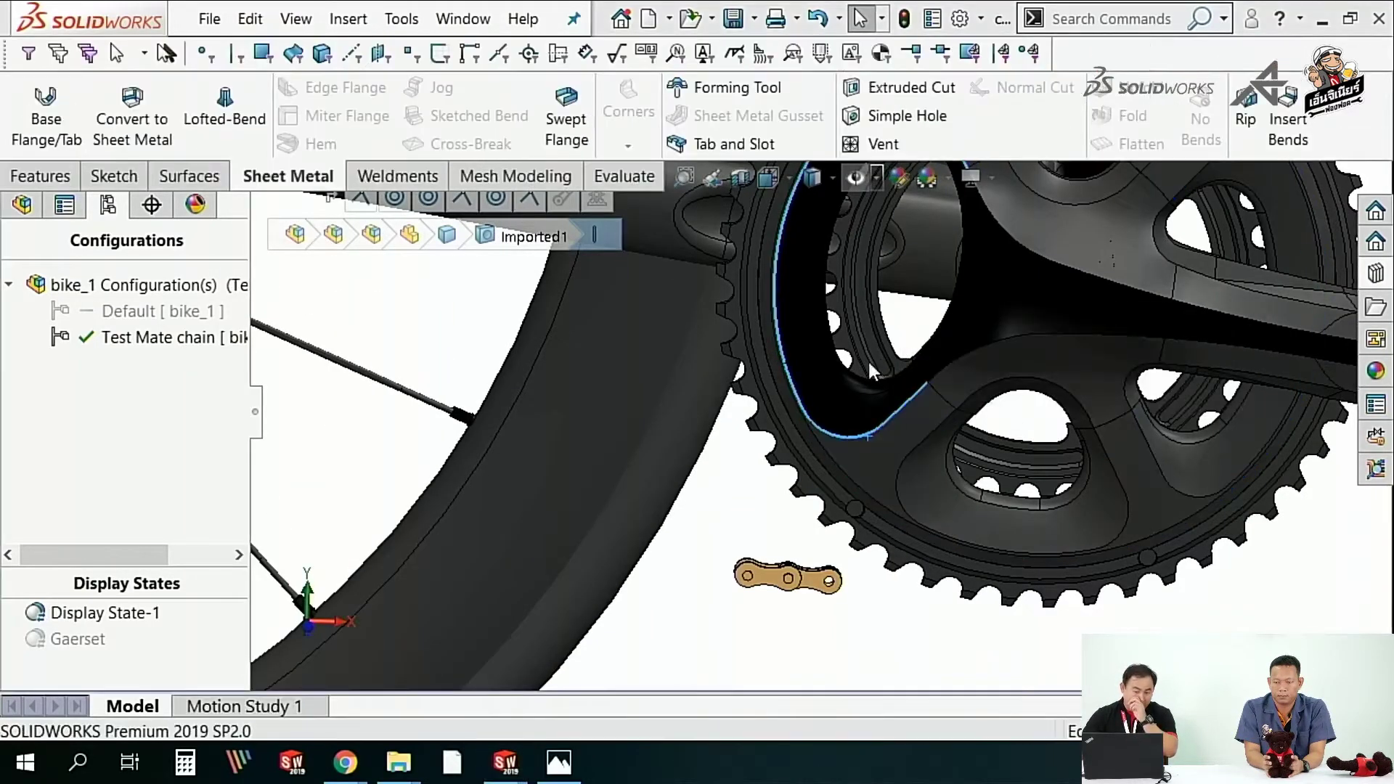
left_click(699, 395)
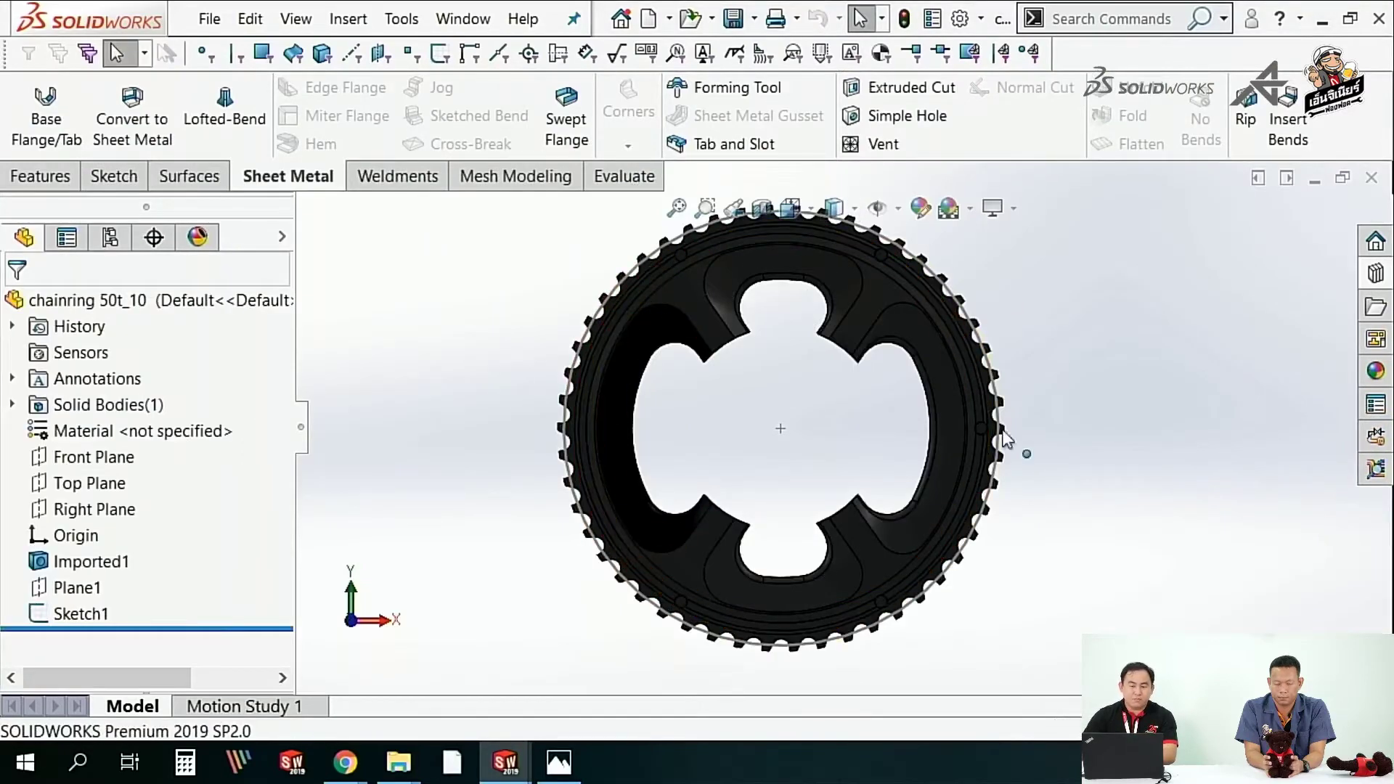
- Inspect the chainring's Sketch1, then return to the bike assembly window
scroll(736, 421, "up", 2)
scroll(737, 435, "down", 2)
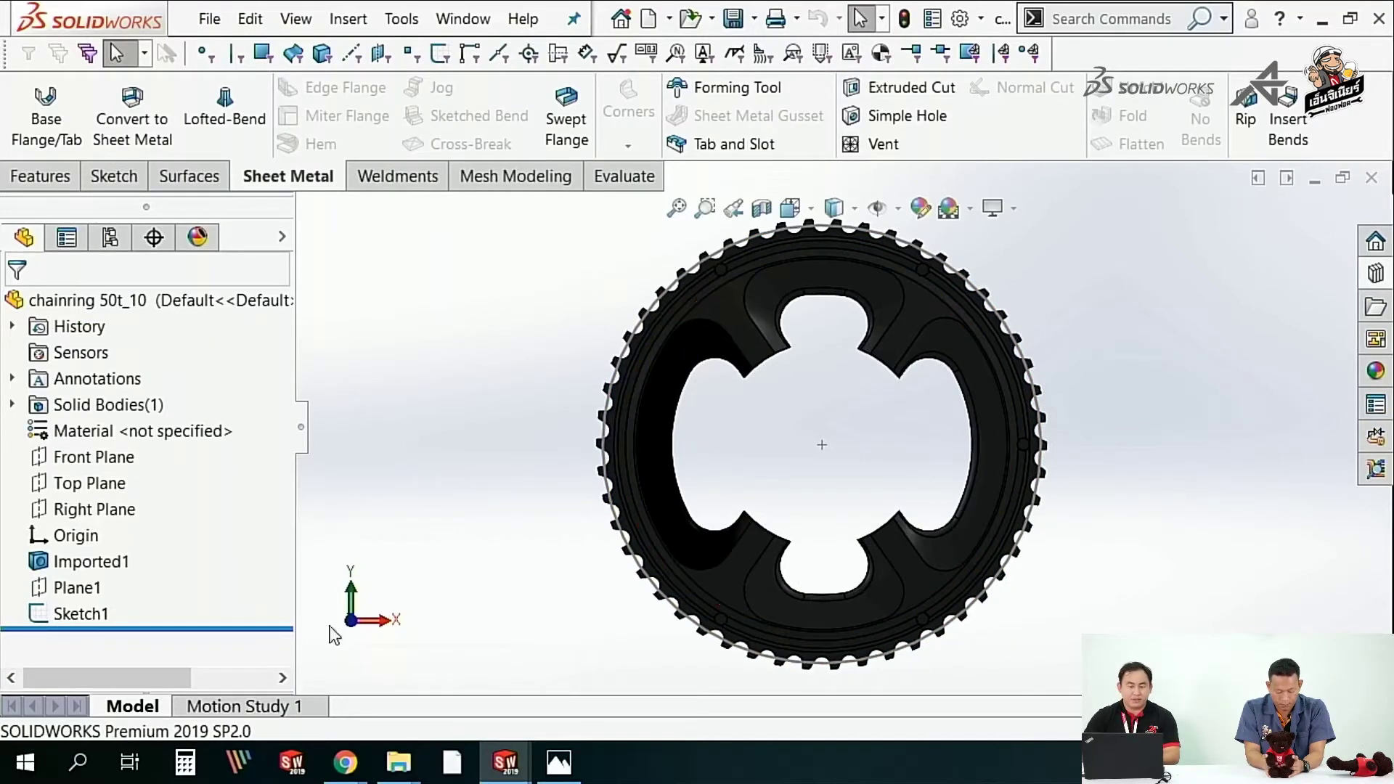
left_click(80, 613)
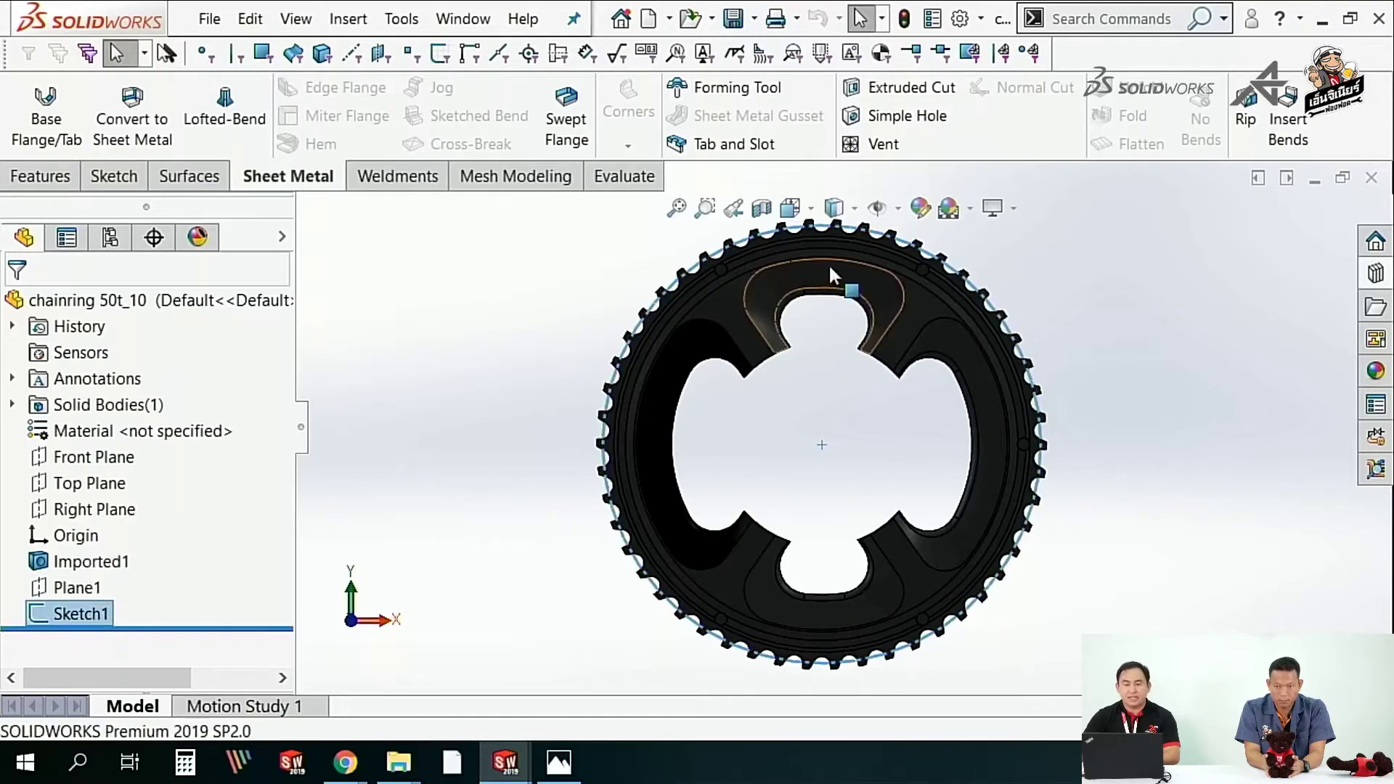
scroll(828, 263, "down", 3)
left_click(747, 566)
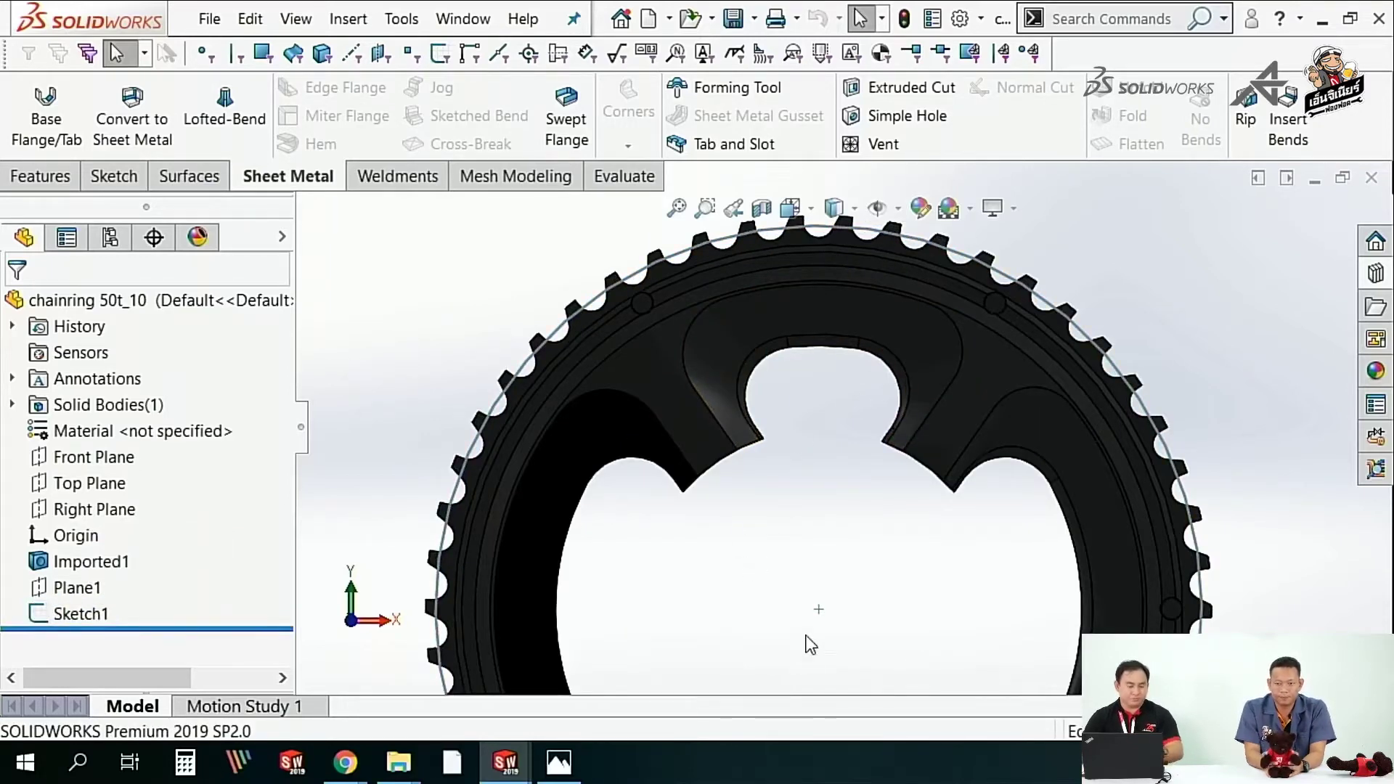
key("ctrl+Tab")
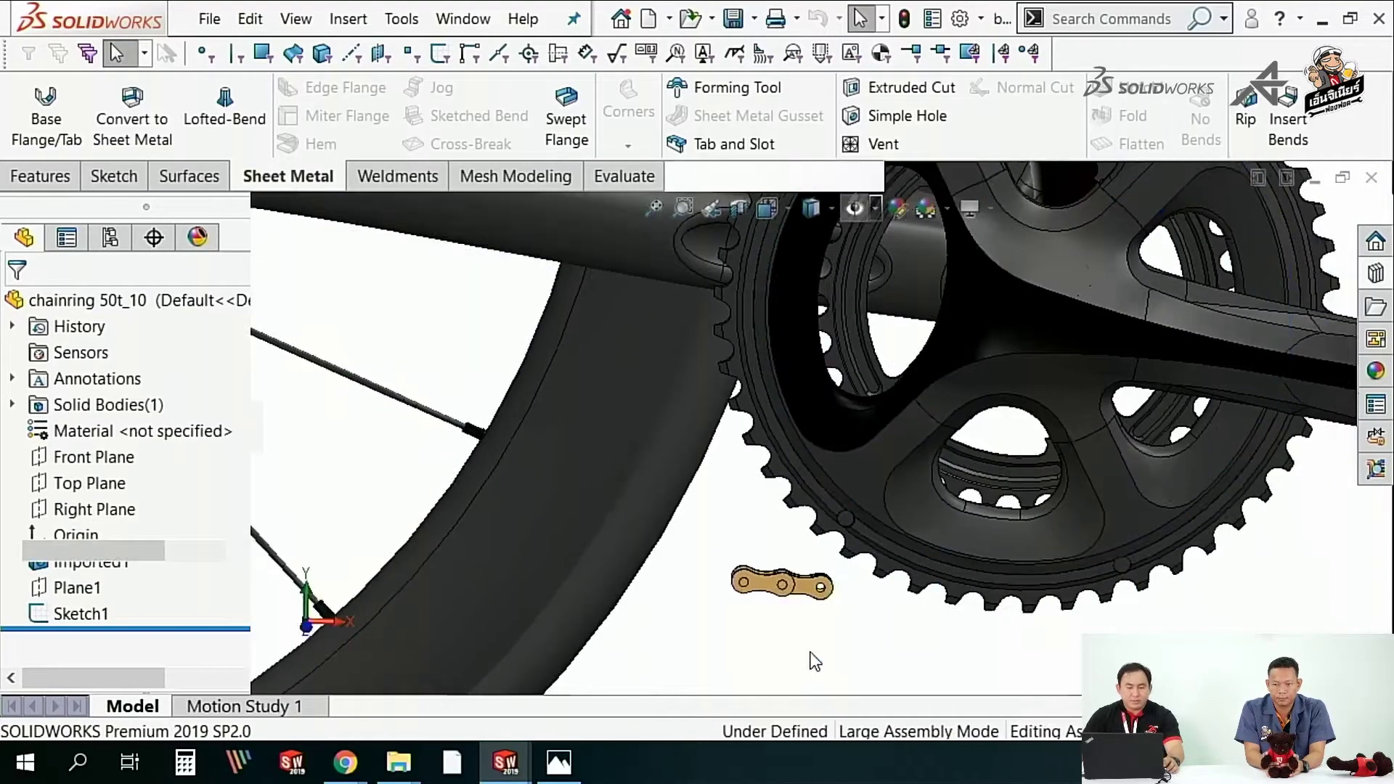
- Zoom and orbit to the cassette and select one of its sprockets
scroll(534, 245, "up", 5)
scroll(492, 296, "down", 5)
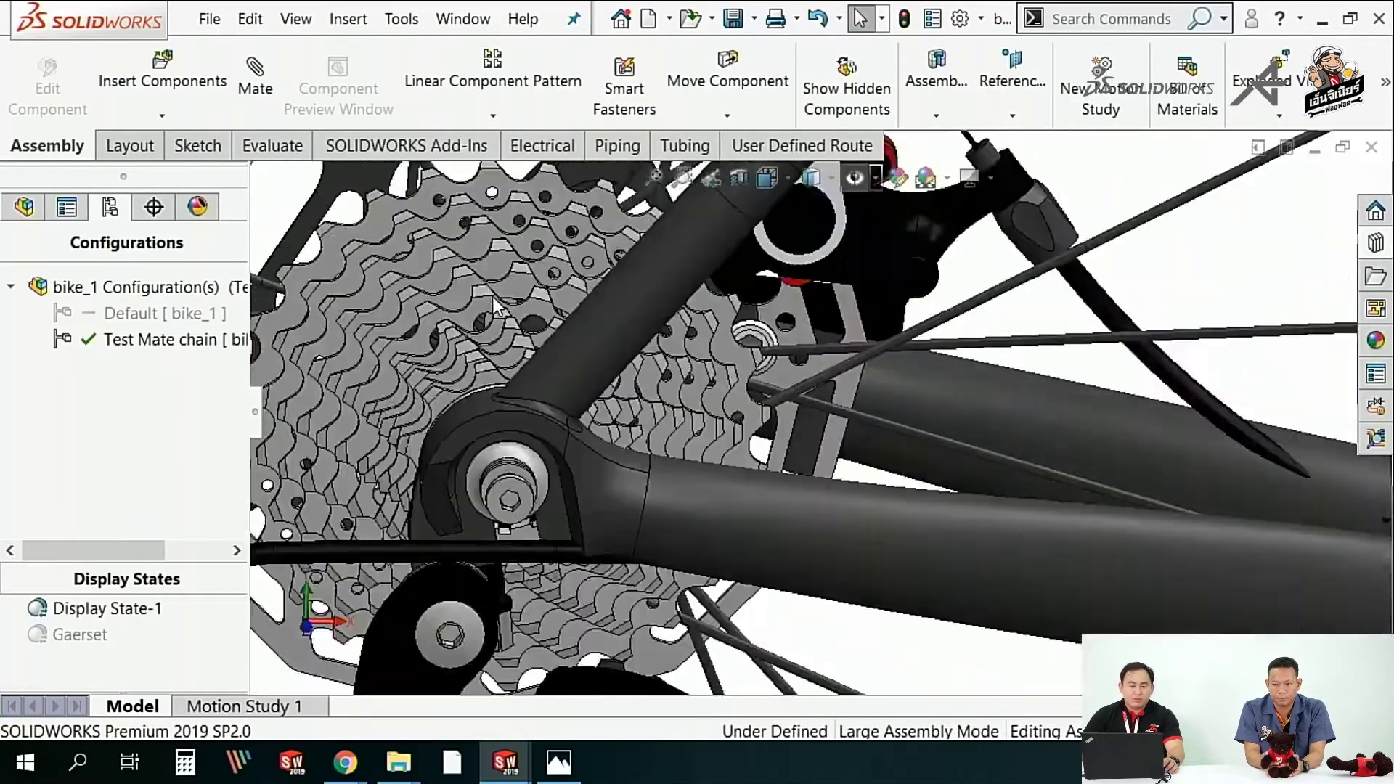
scroll(567, 376, "down", 1)
scroll(613, 425, "down", 1)
middle_click_drag(608, 417, 639, 421)
scroll(639, 421, "down", 2)
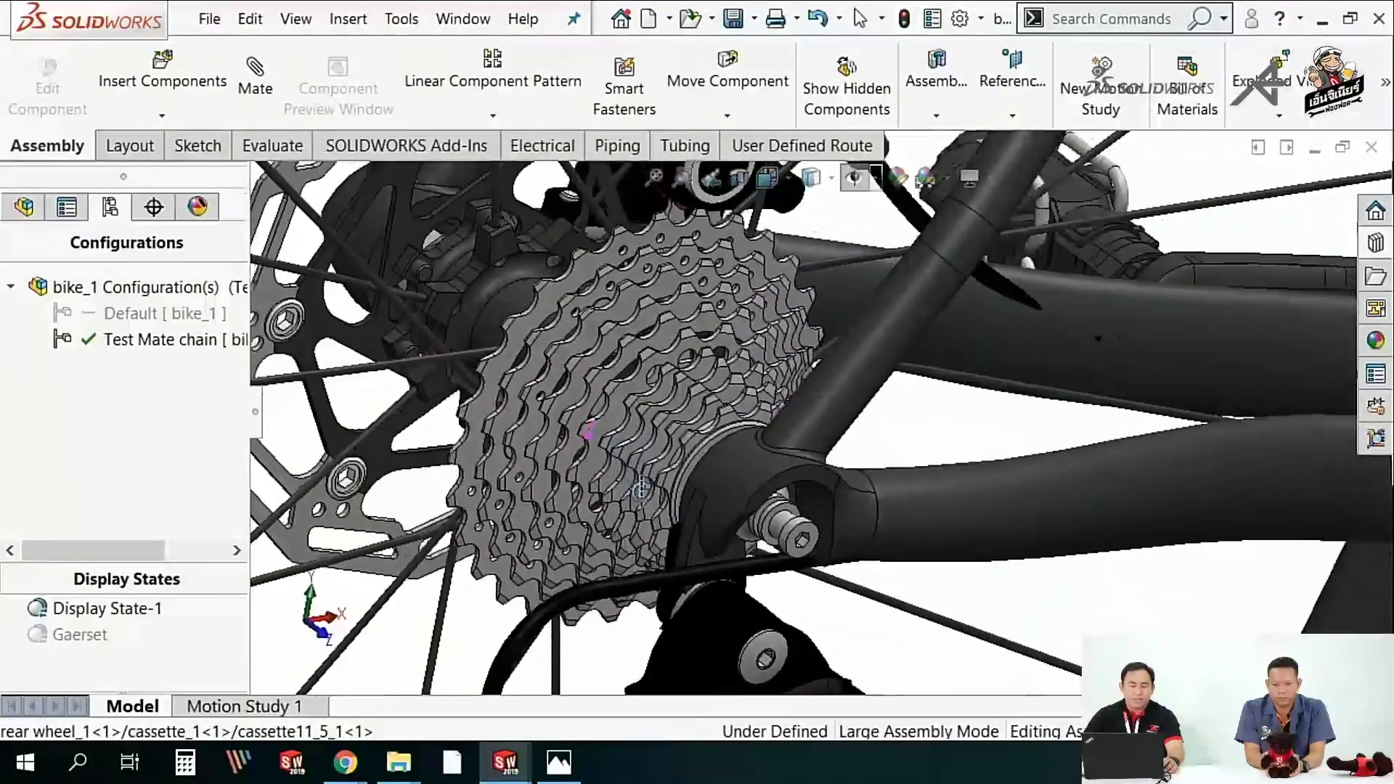
scroll(642, 423, "down", 2)
scroll(627, 382, "down", 1)
left_click(627, 381)
scroll(626, 380, "up", 2)
scroll(625, 380, "down", 1)
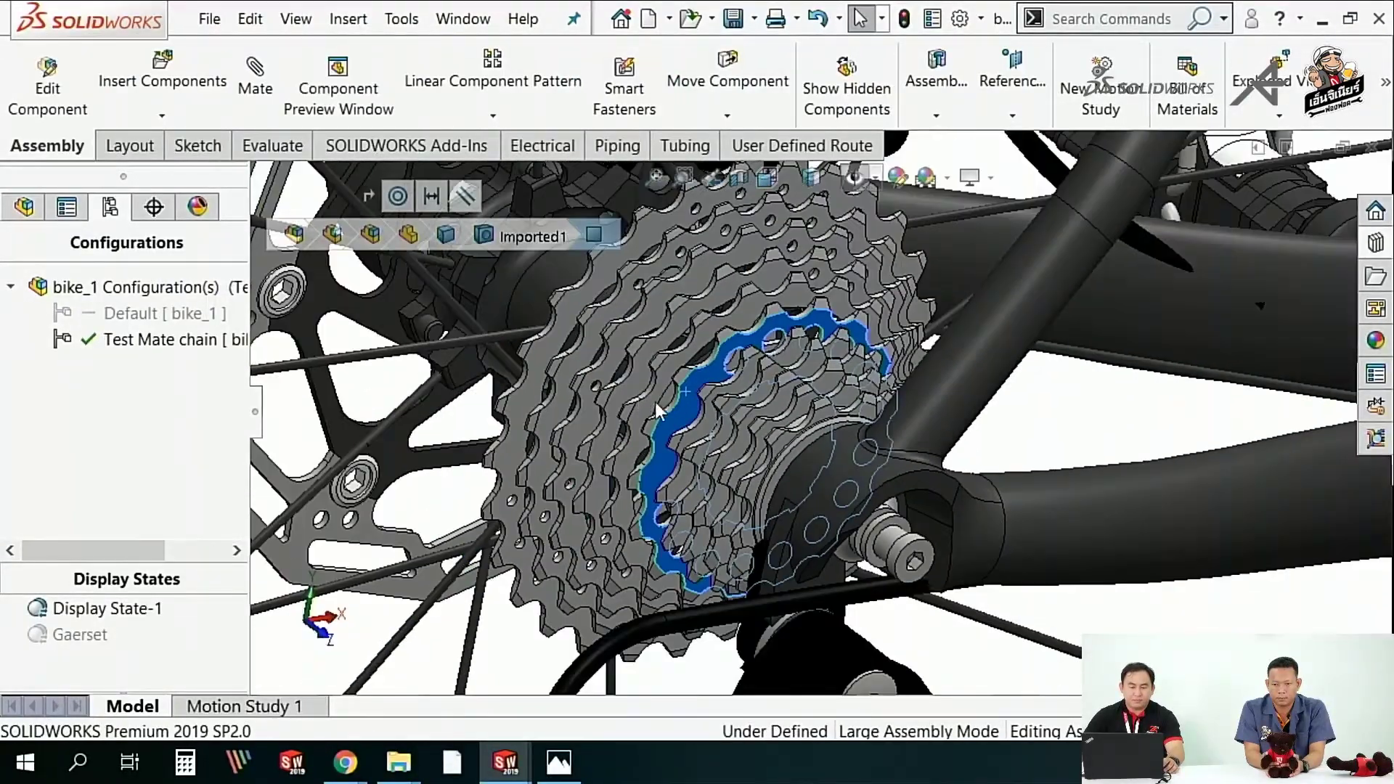
- Open the cassette11_4 sprocket from the FeatureManager tree as its own part
left_click(24, 206)
scroll(145, 512, "down", 3)
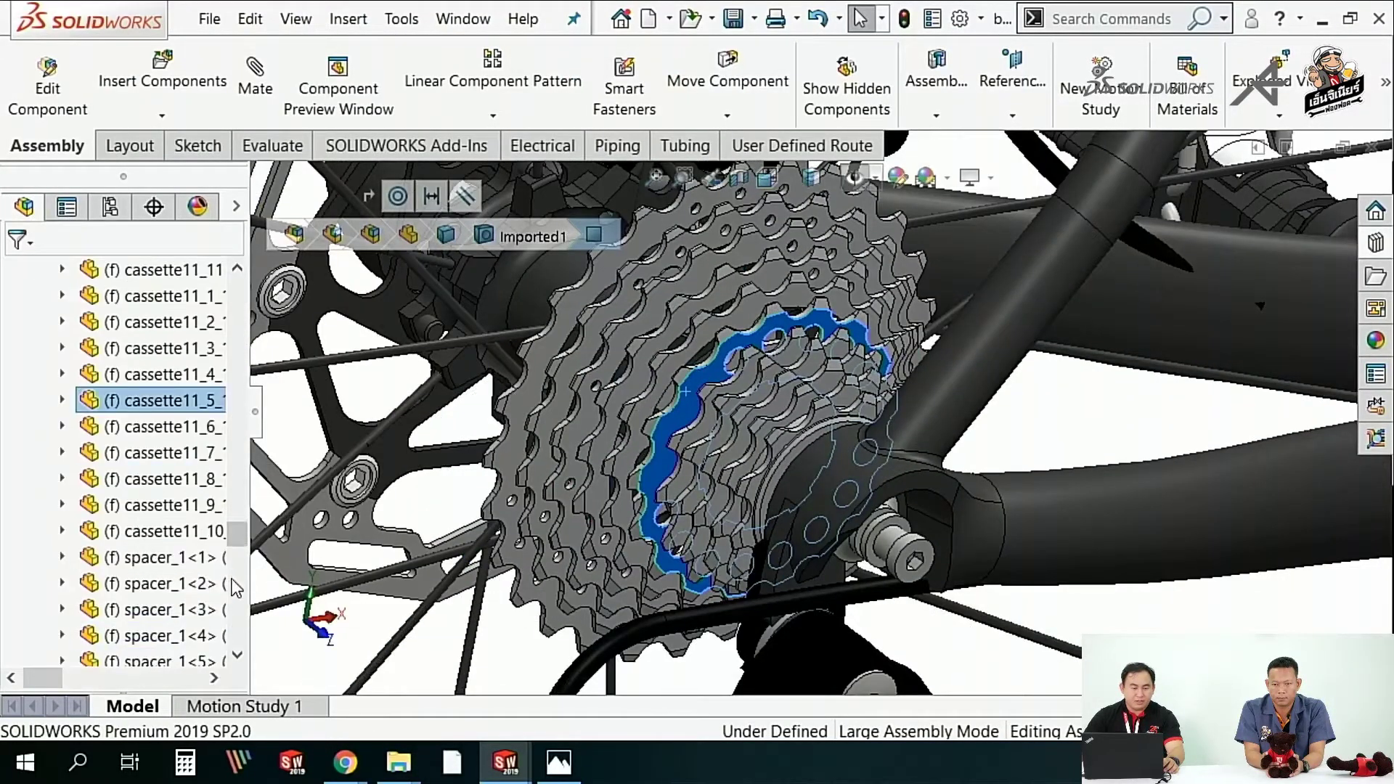
left_click(156, 376)
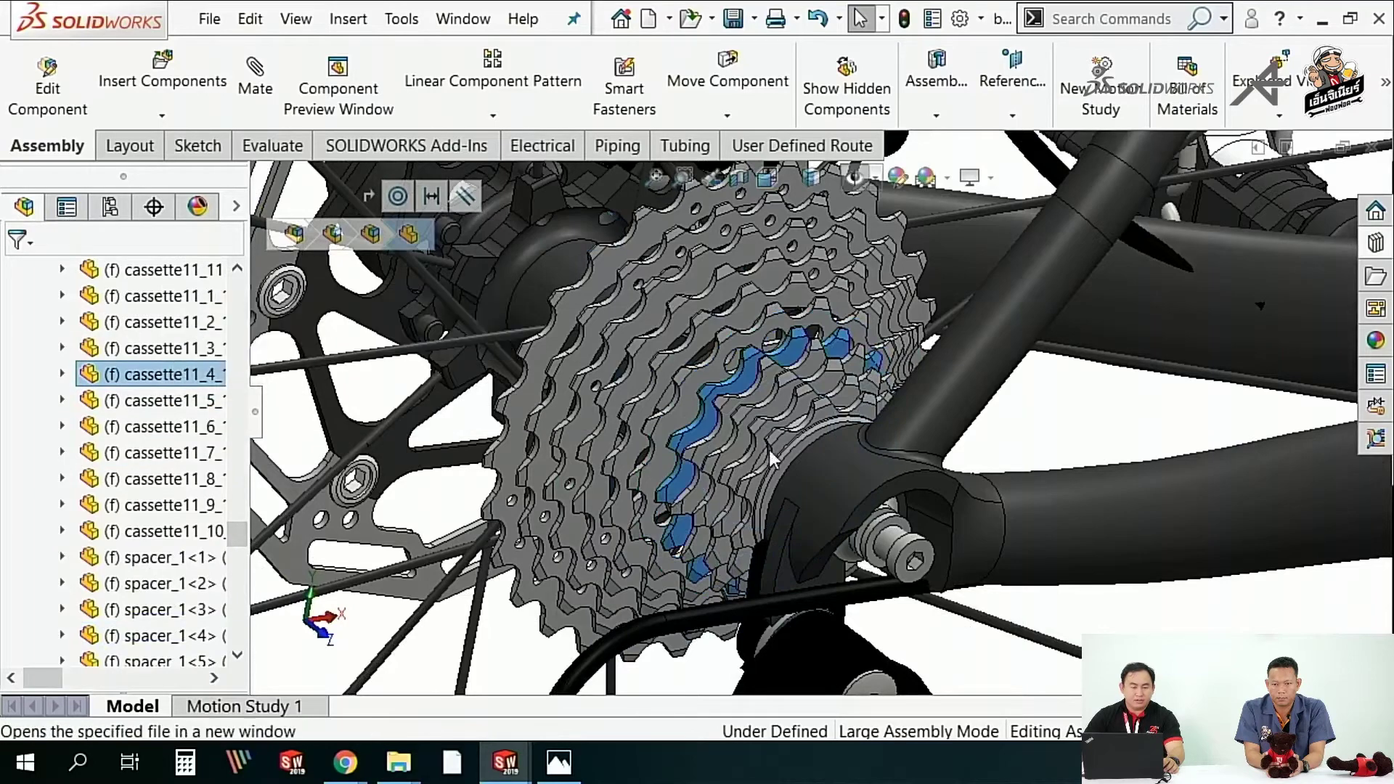
left_click(696, 389)
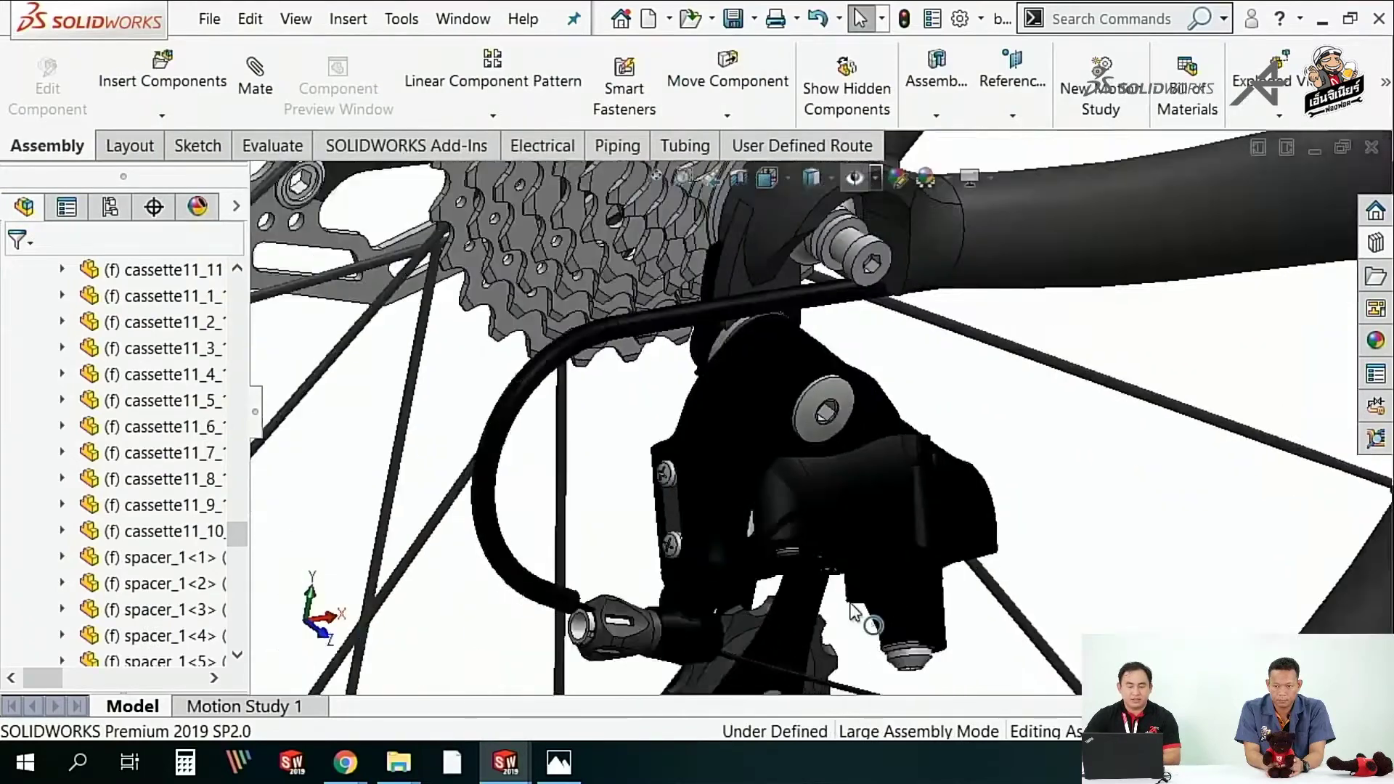
scroll(853, 612, "down", 3)
scroll(810, 591, "down", 3)
left_click(611, 534)
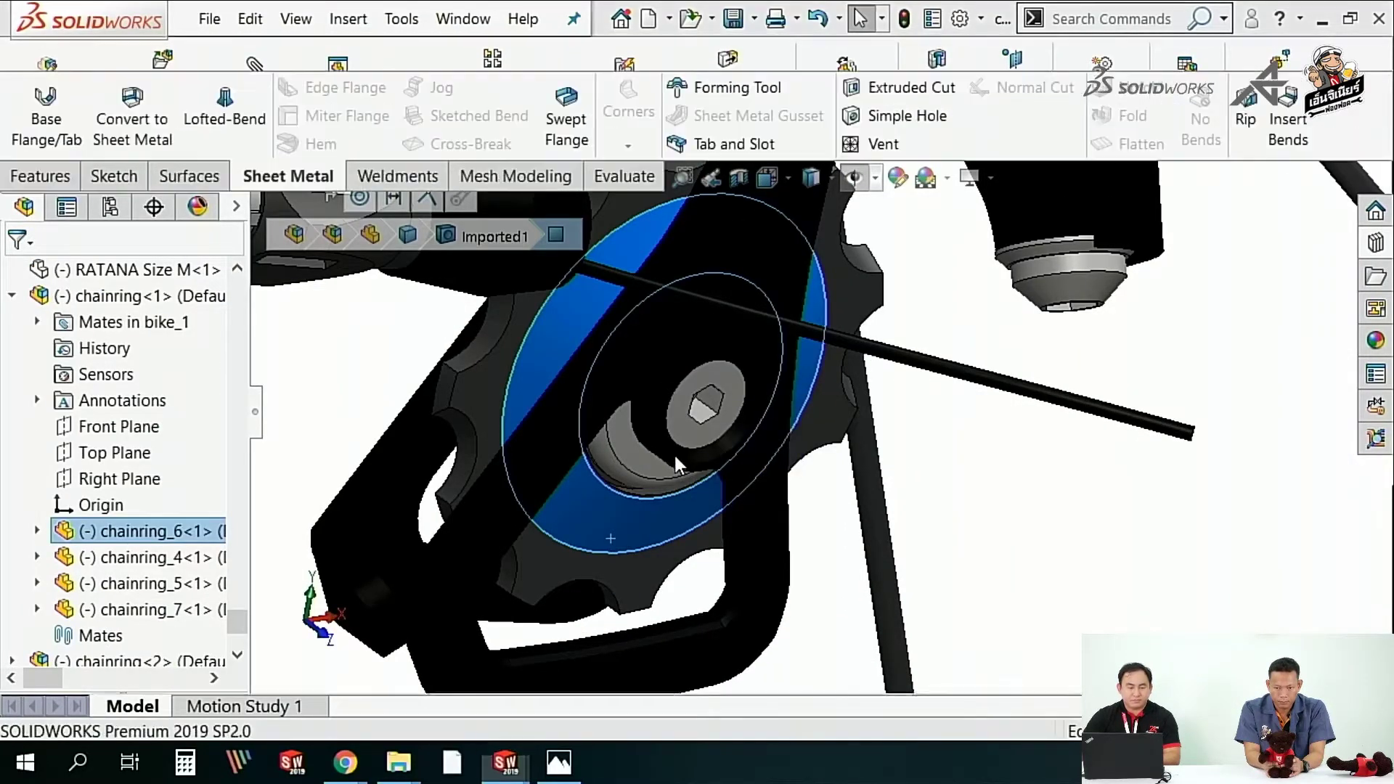
left_click(697, 389)
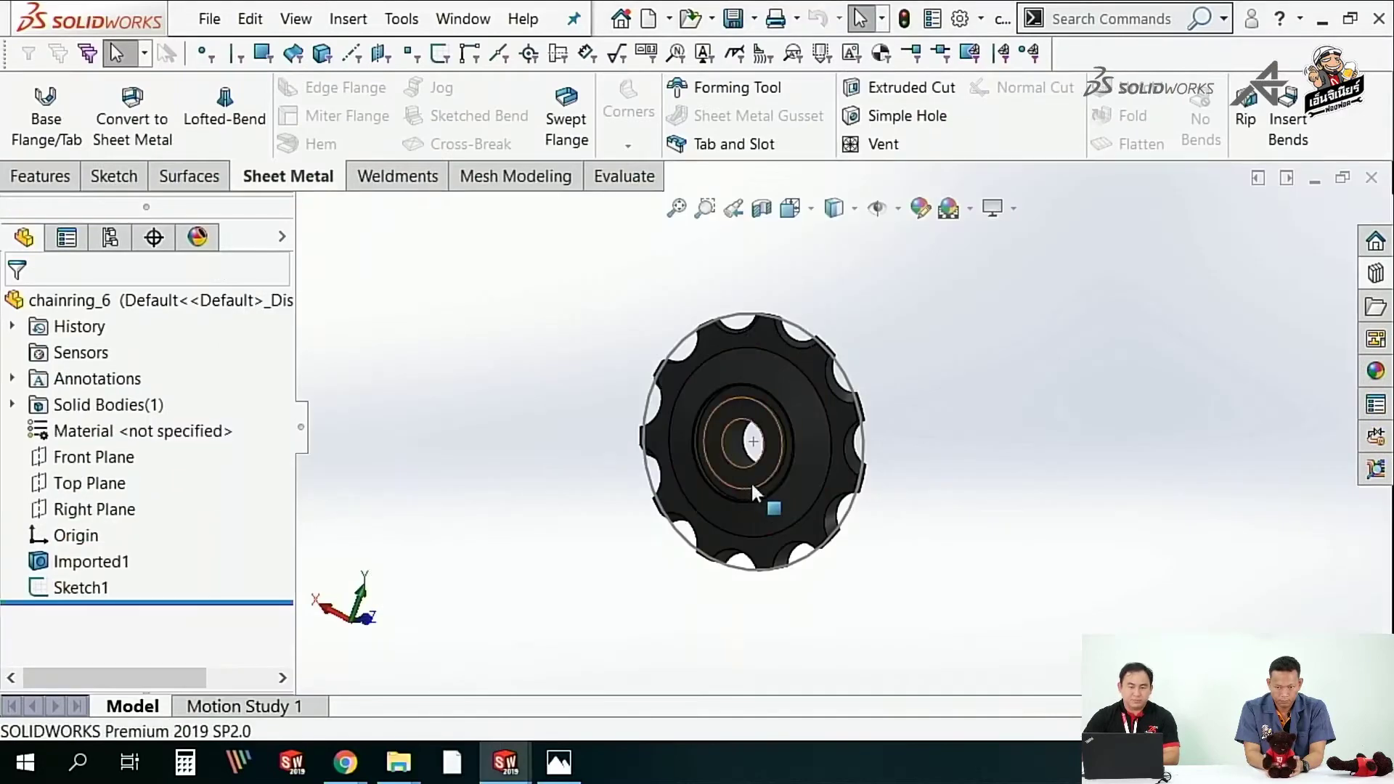
middle_click_drag(751, 480, 808, 394)
scroll(733, 428, "down", 3)
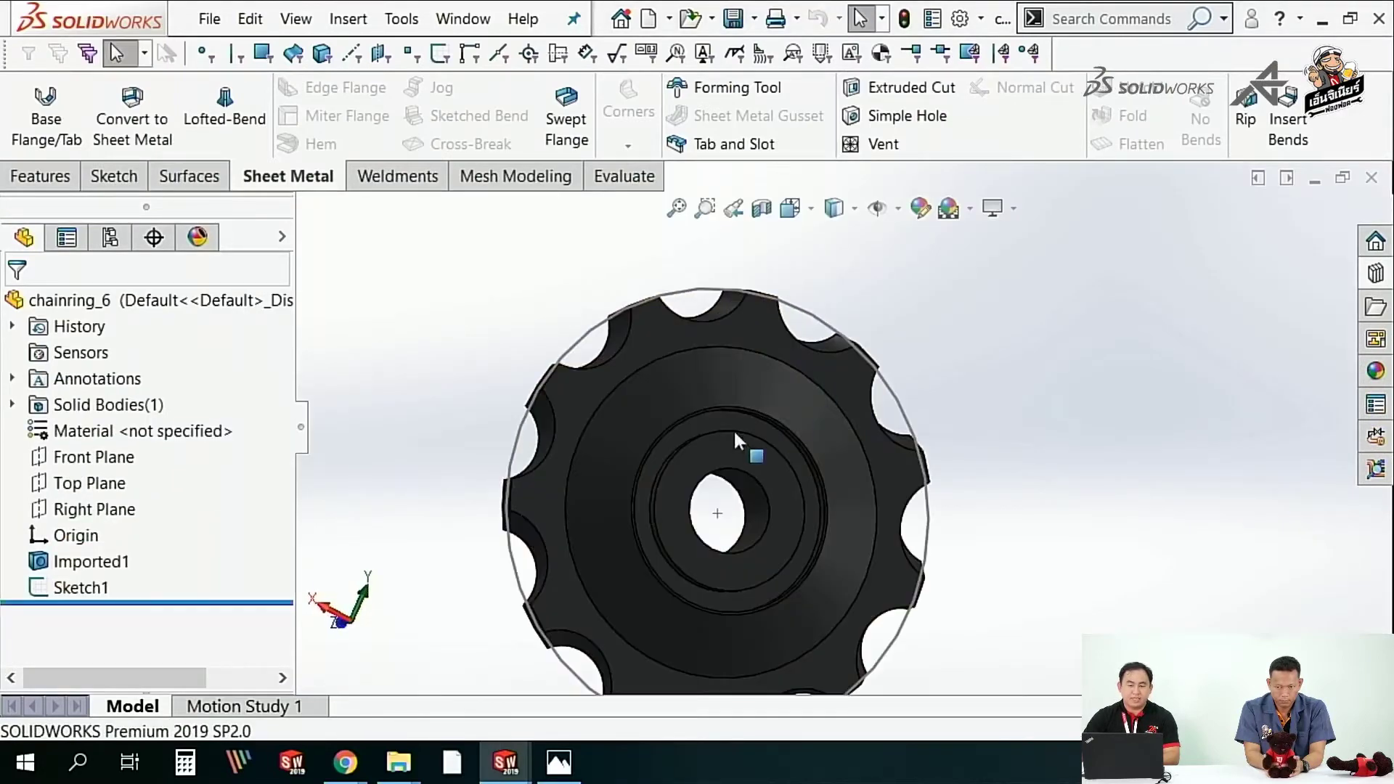
left_click(79, 588)
key("ctrl+8")
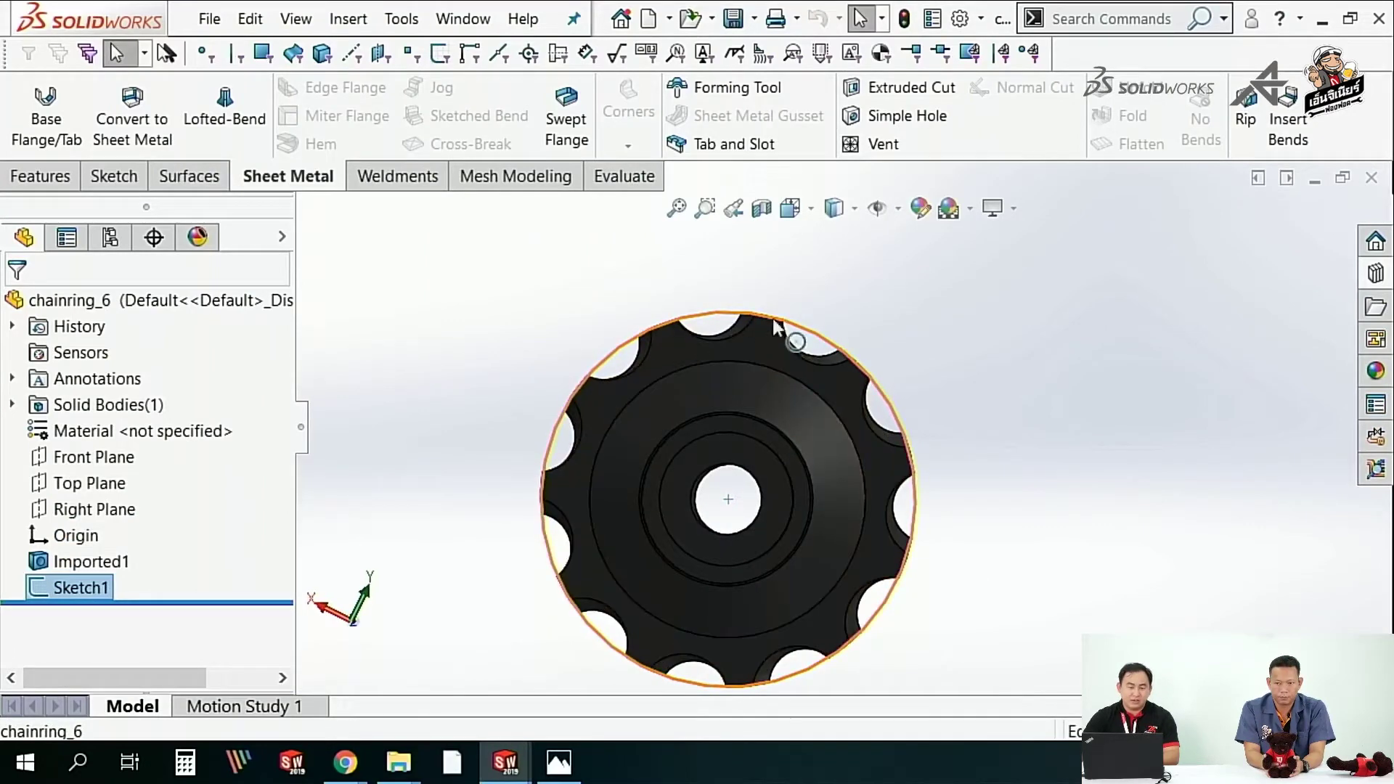
left_click(1045, 494)
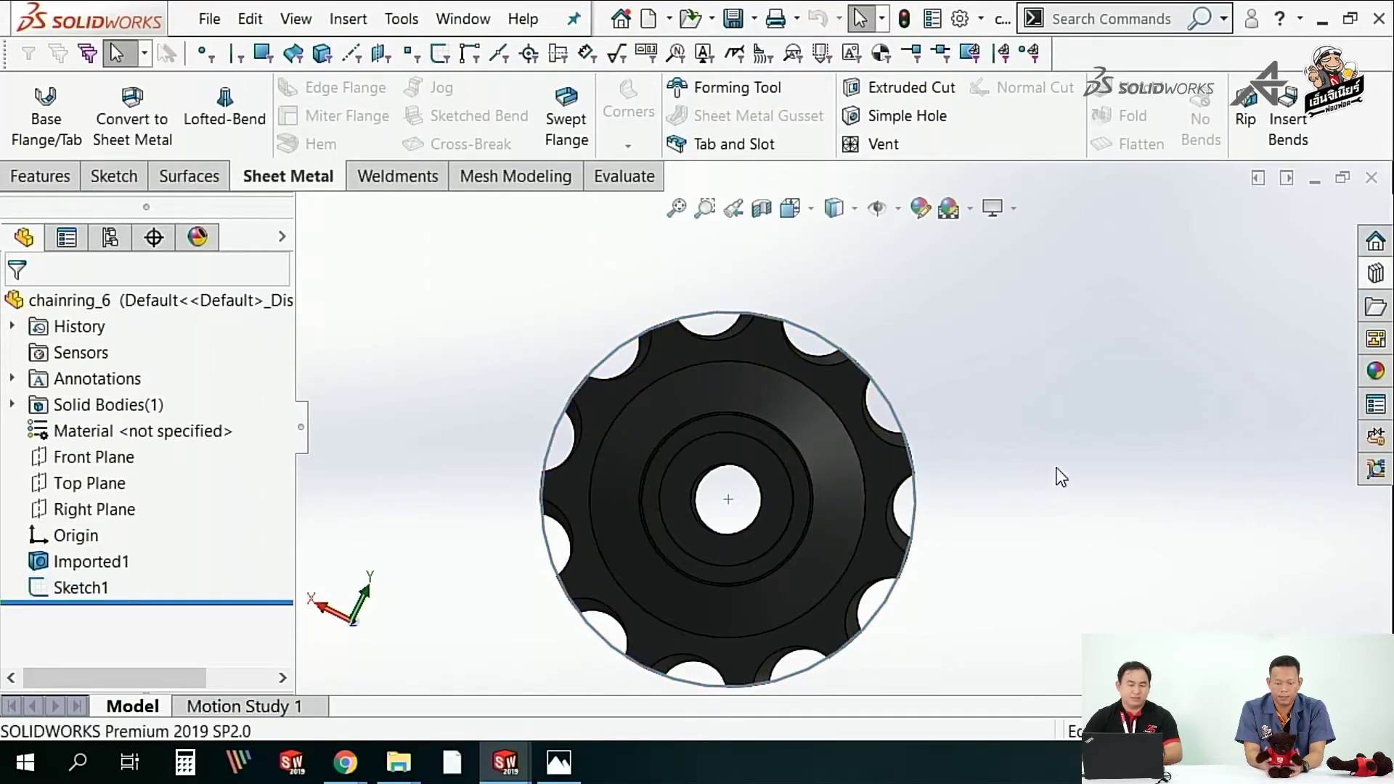
key("ctrl+Tab")
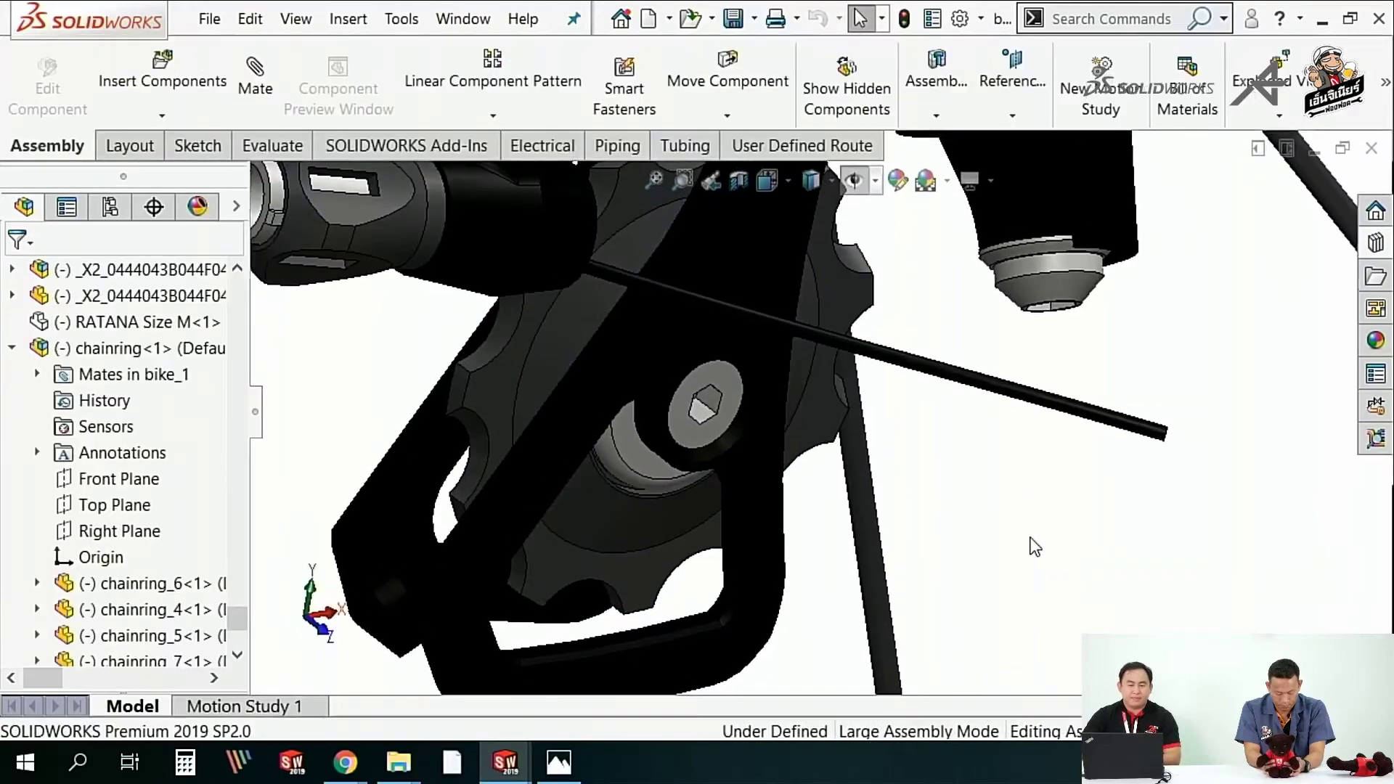
scroll(1027, 545, "up", 3)
scroll(983, 506, "up", 3)
scroll(984, 506, "up", 3)
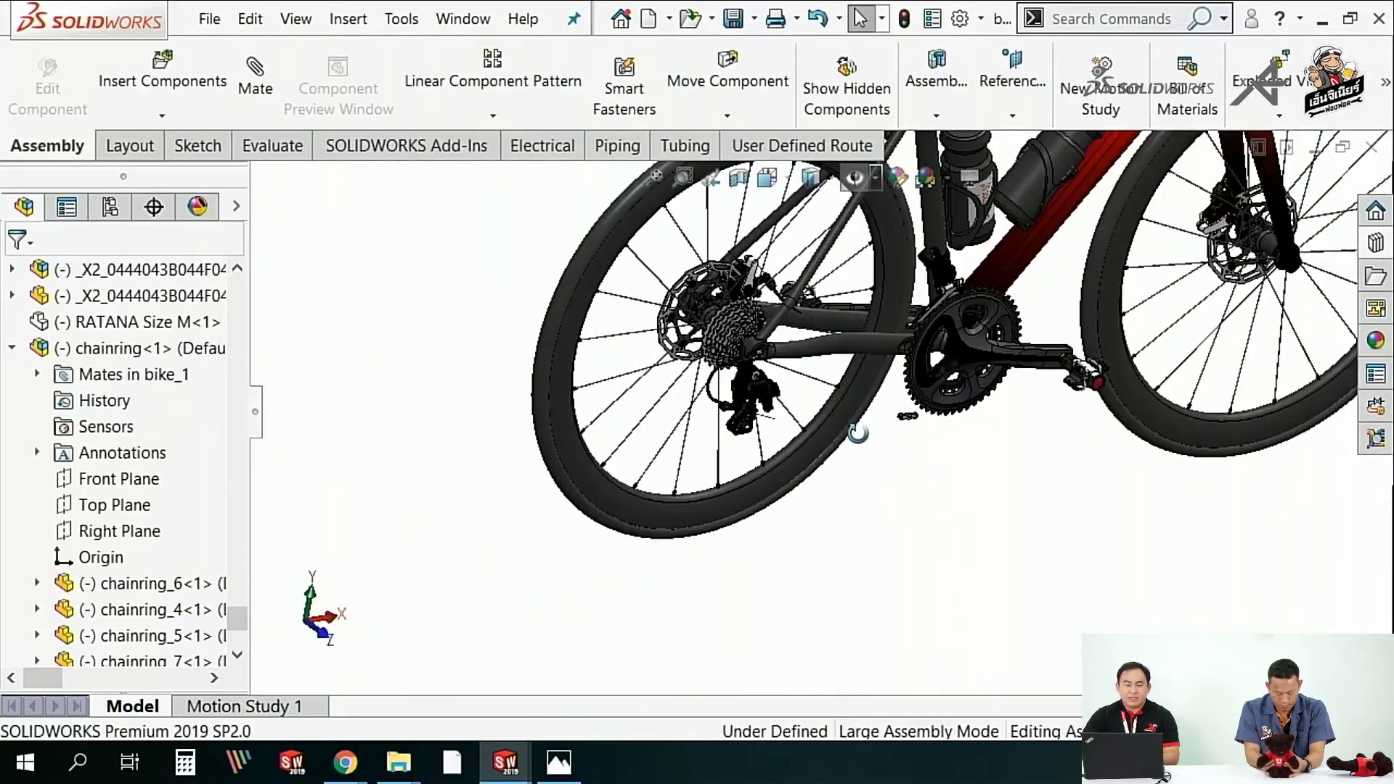
- Snap to a side view and zoom in around the single chain link
key("ctrl+1")
scroll(750, 240, "down", 2)
scroll(863, 314, "up", 1)
scroll(875, 464, "down", 1)
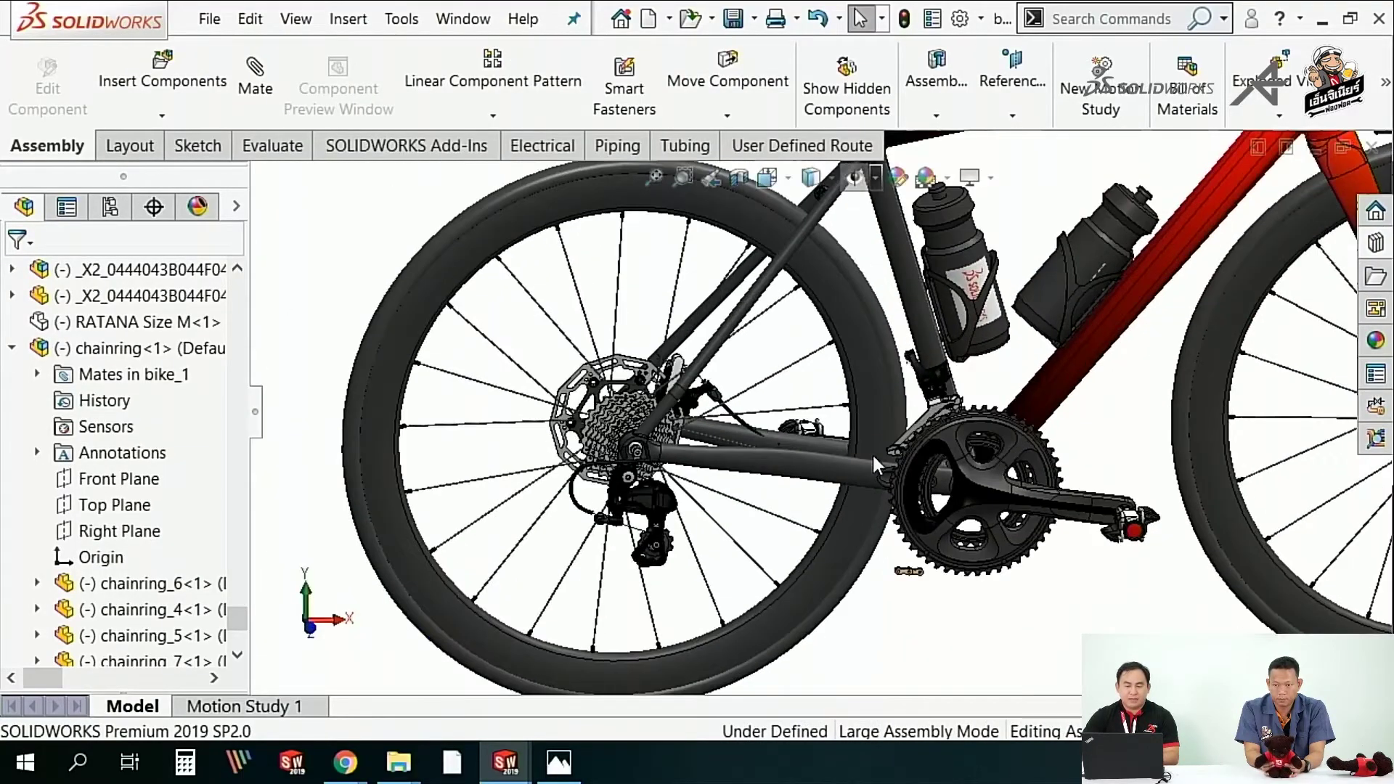
scroll(915, 589, "down", 2)
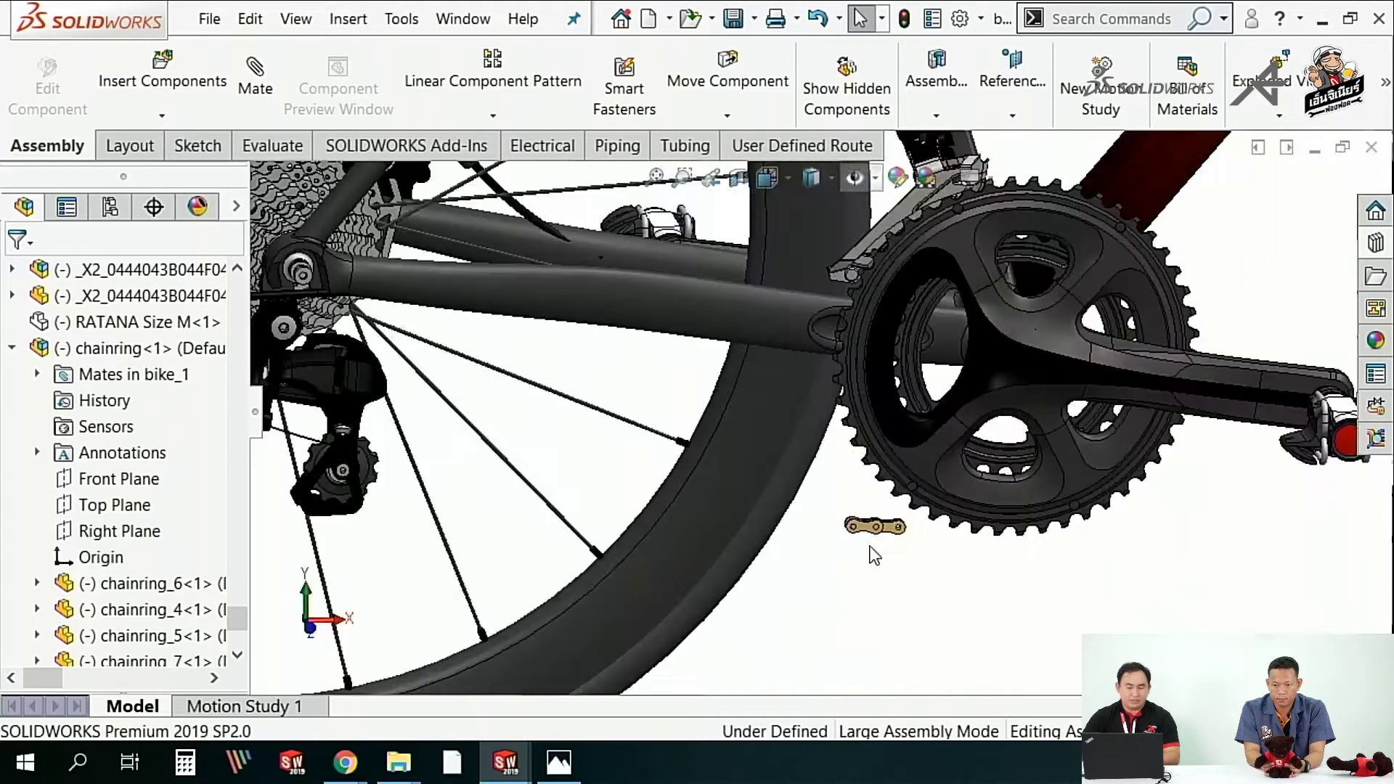
scroll(929, 585, "down", 2)
scroll(945, 581, "down", 2)
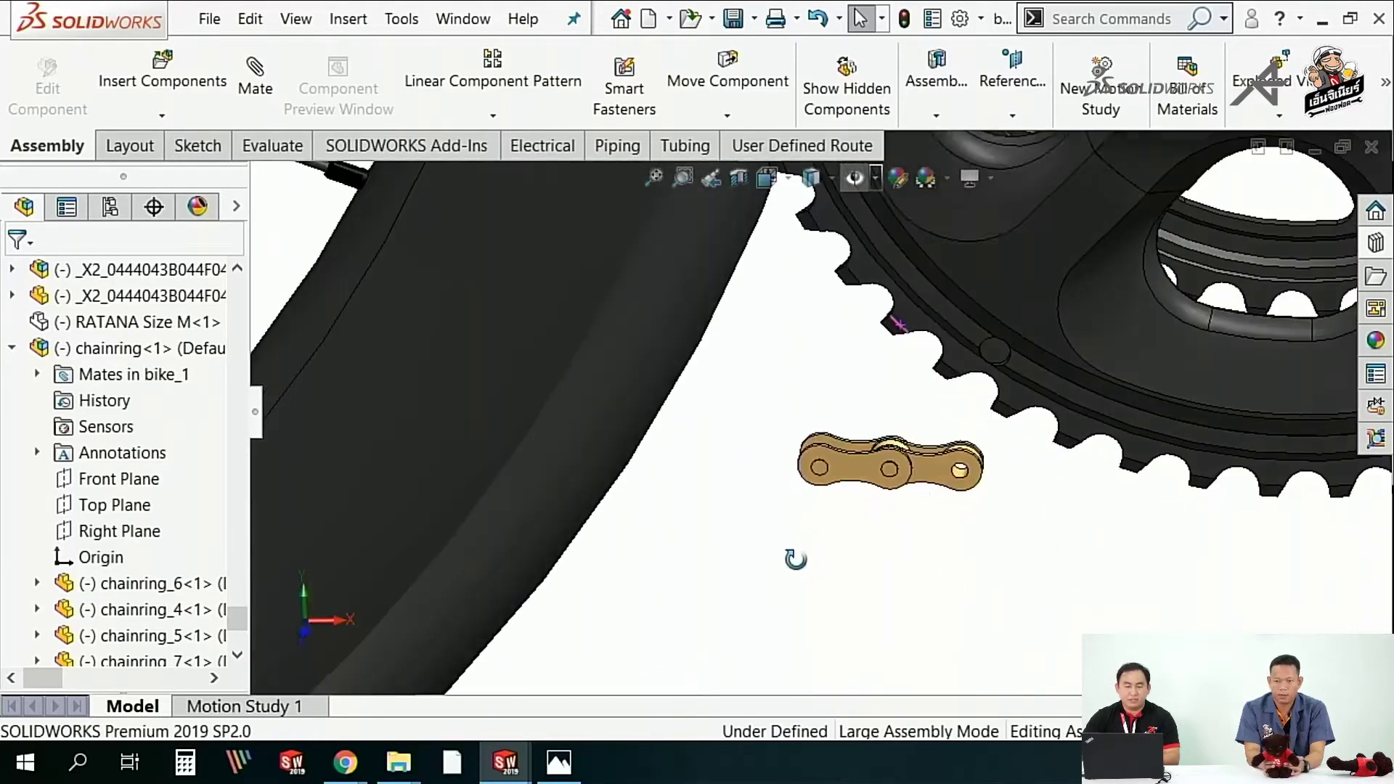
middle_click_drag(842, 512, 906, 491)
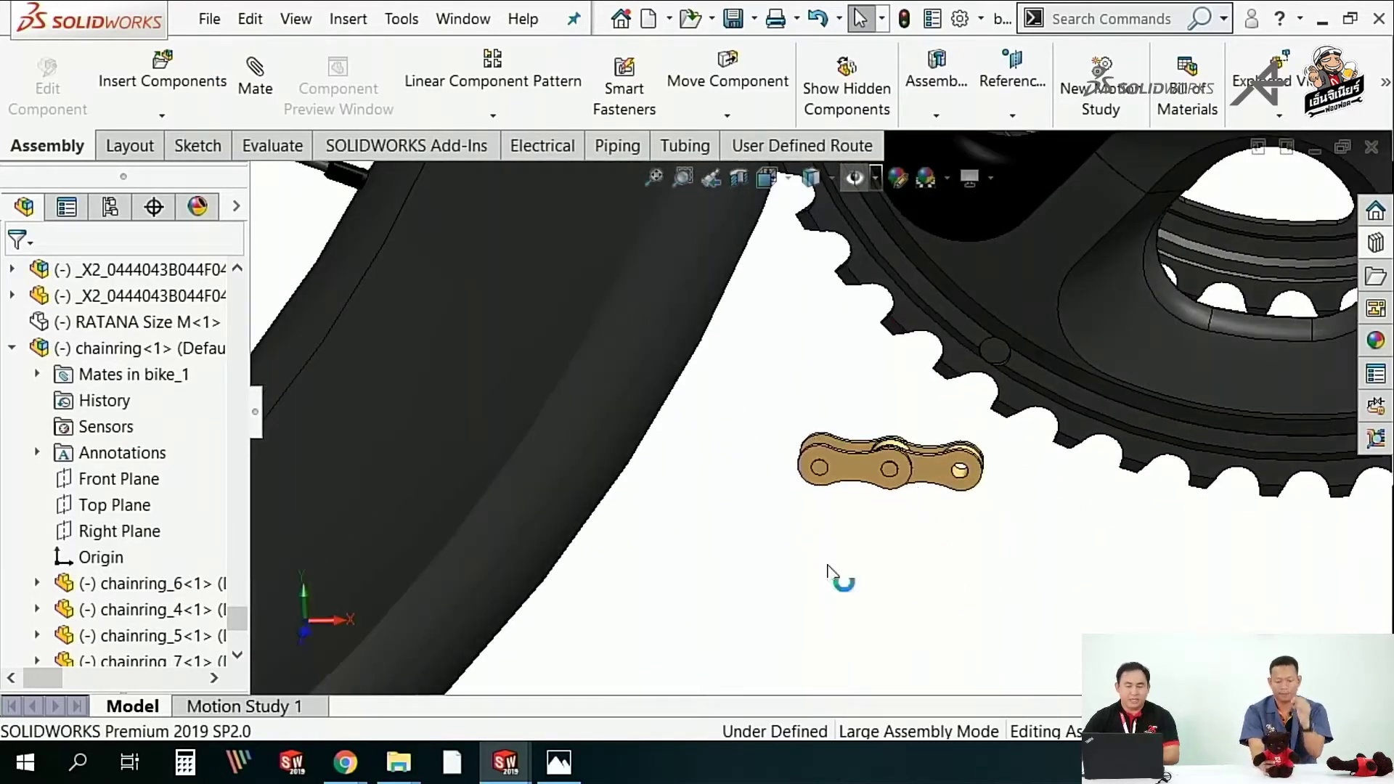
scroll(860, 544, "up", 3)
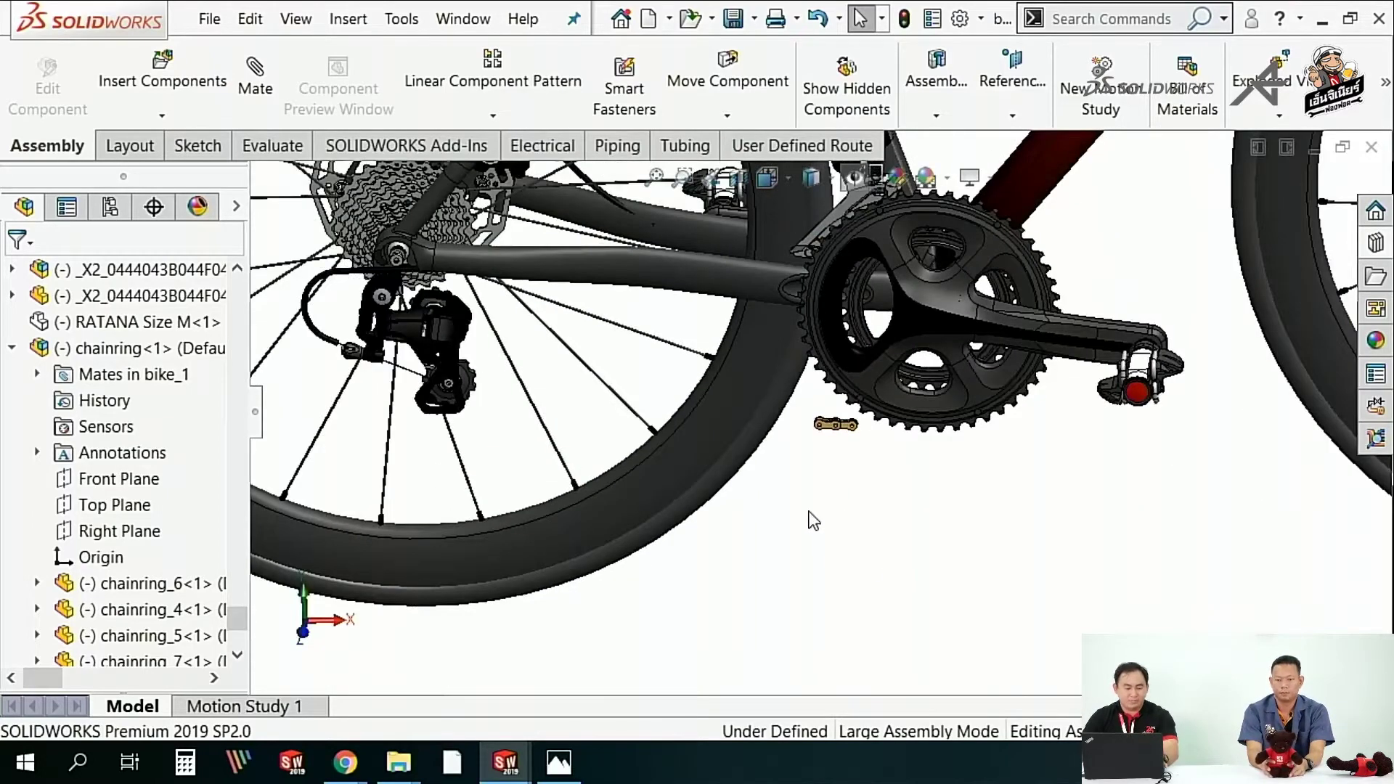
- Activate the Gaerset display state and zoom to fit the drivetrain
left_click(110, 207)
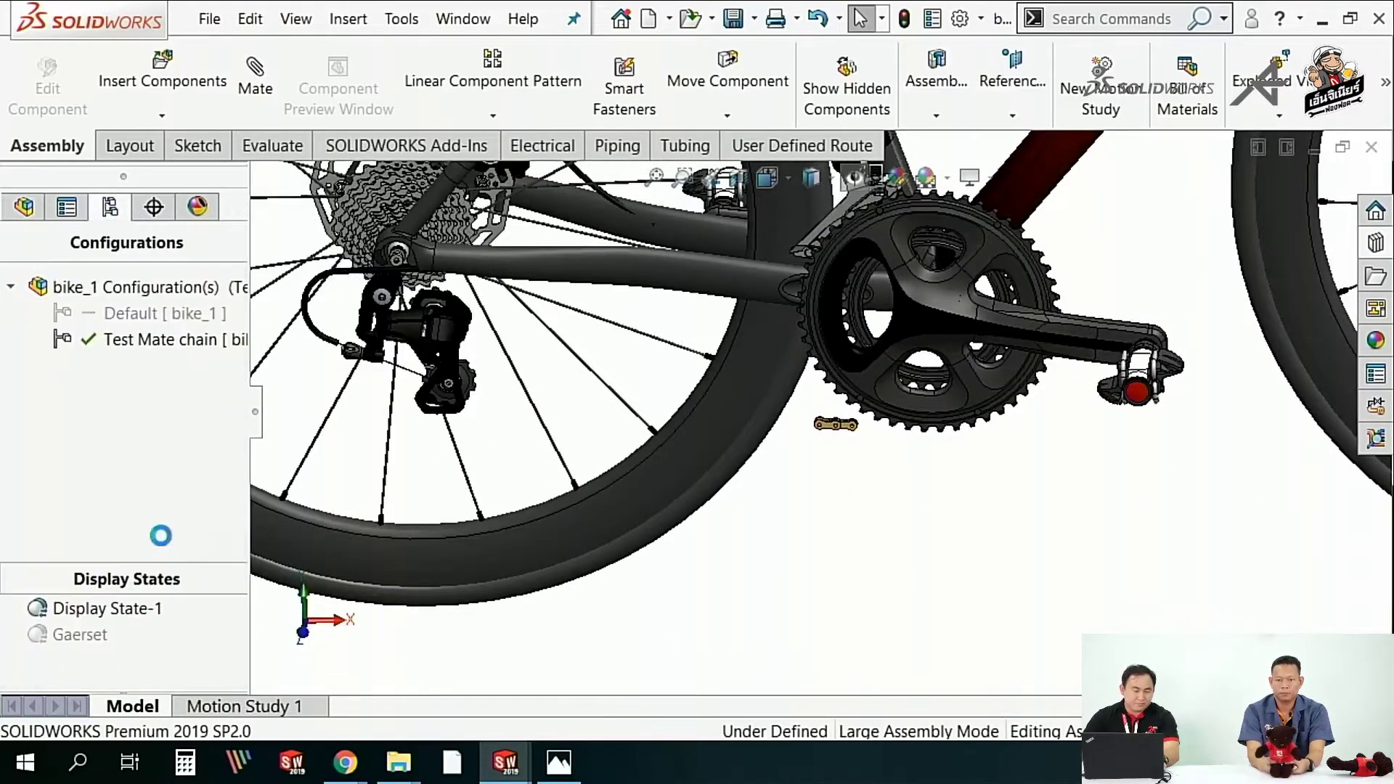
double_click(73, 635)
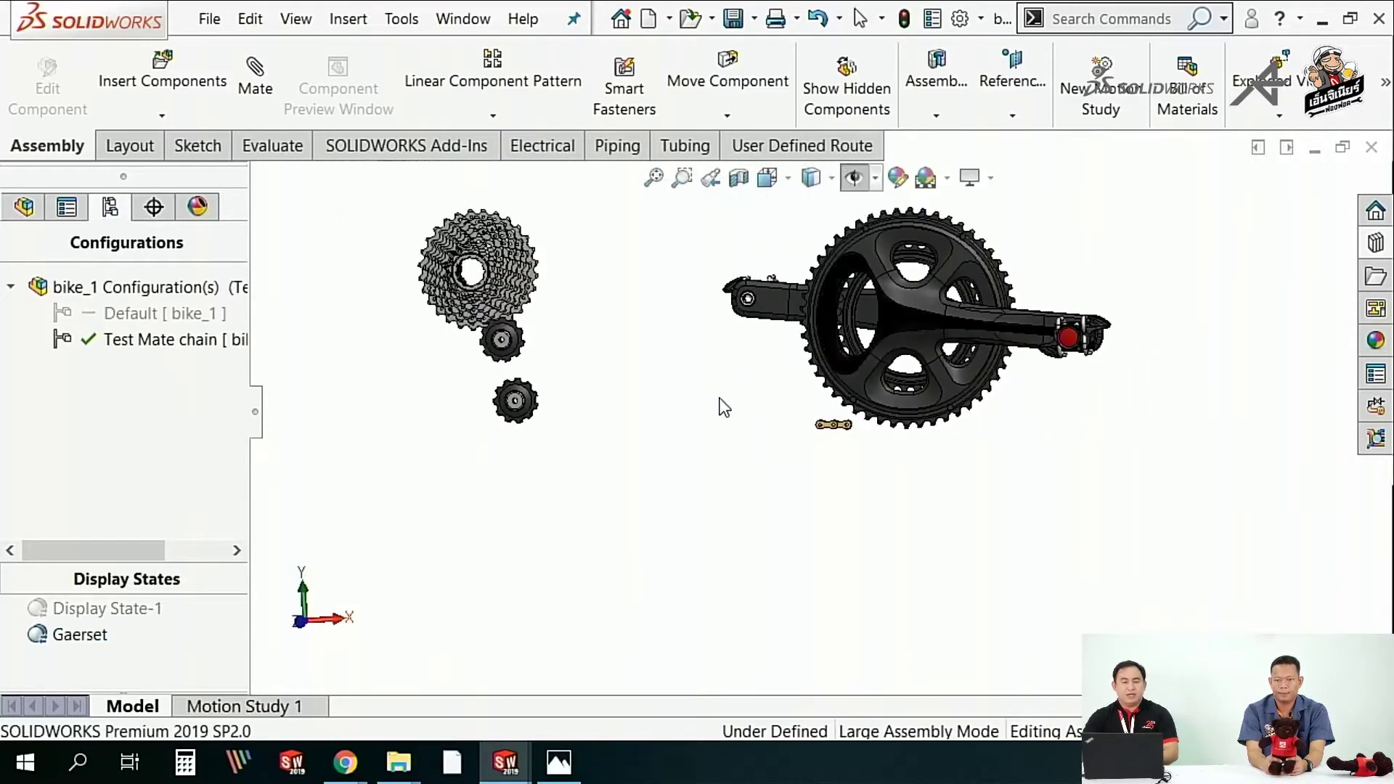
key("f")
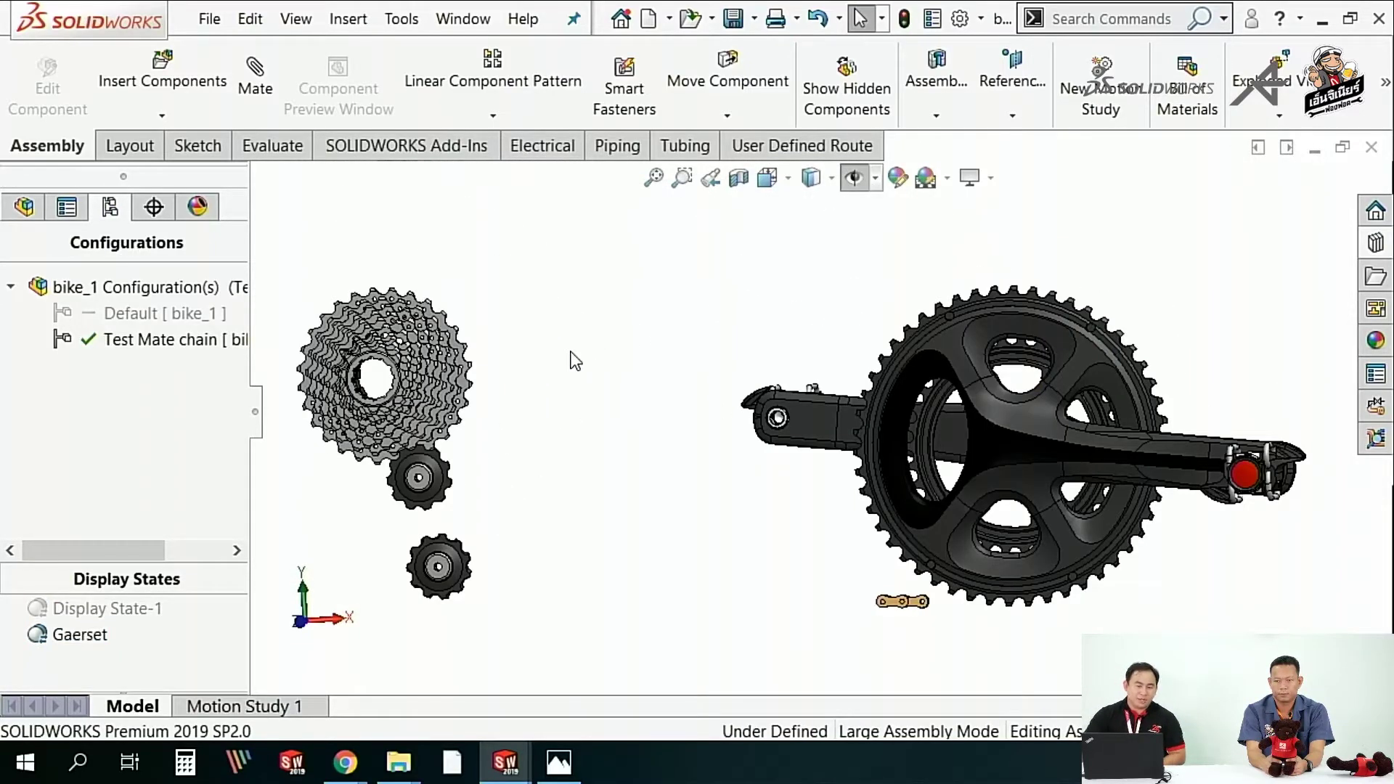
left_click(251, 93)
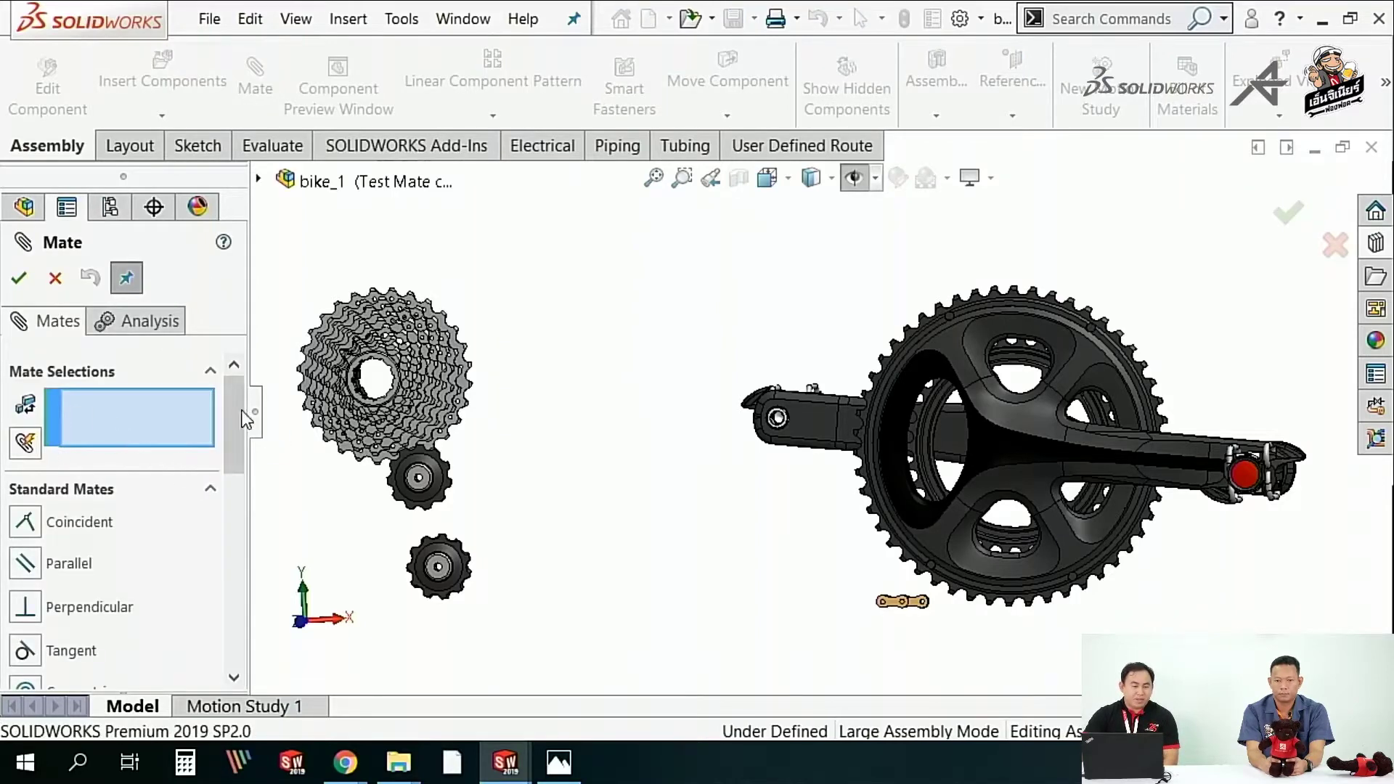
left_click_drag(243, 407, 238, 520)
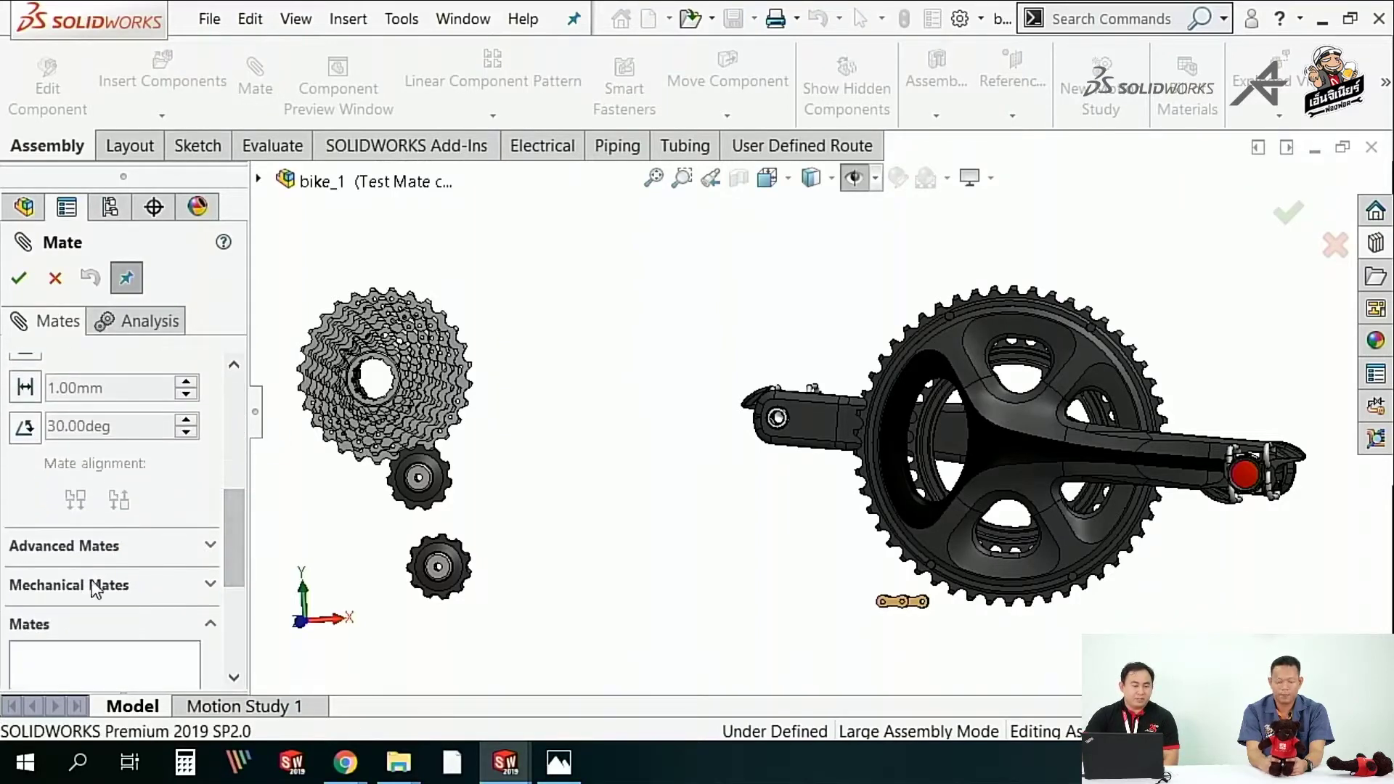
left_click(98, 585)
scroll(58, 475, "up", 3)
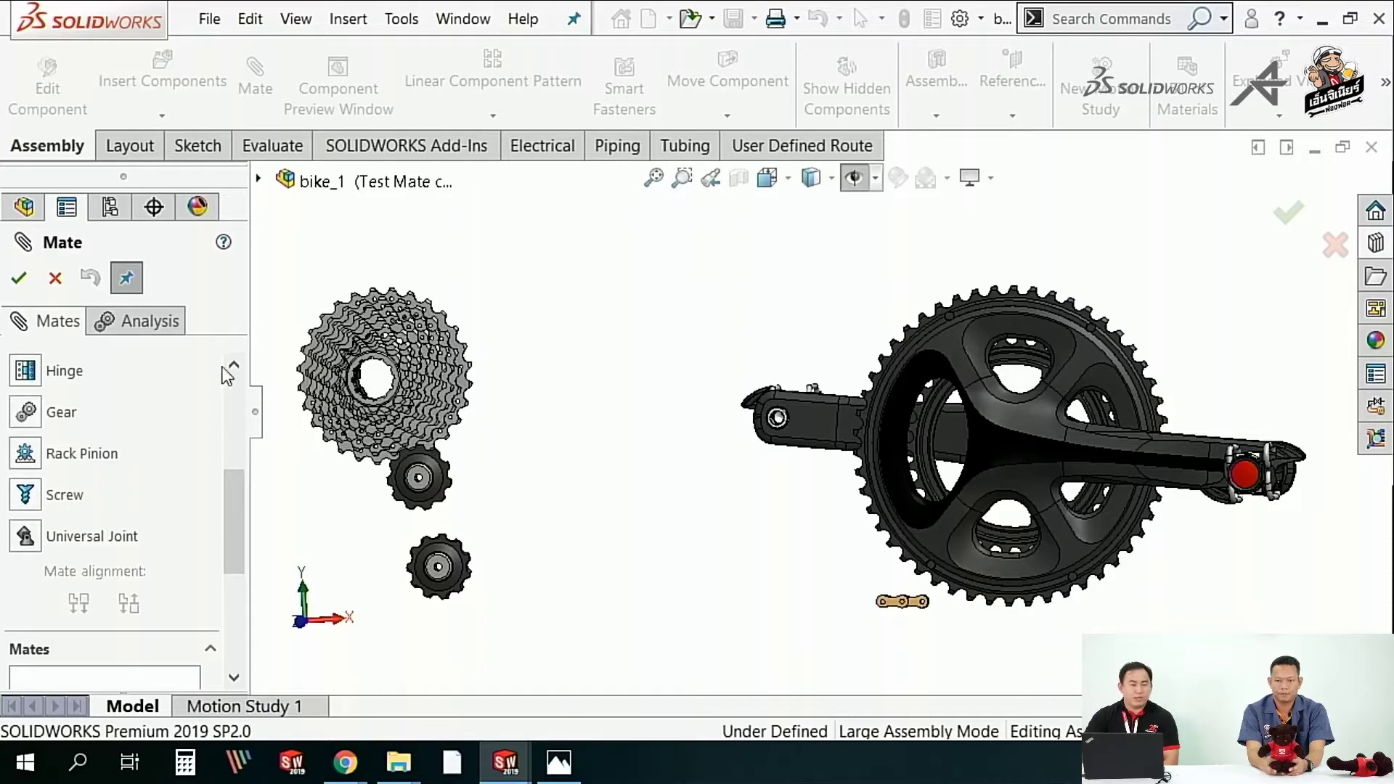
left_click(56, 278)
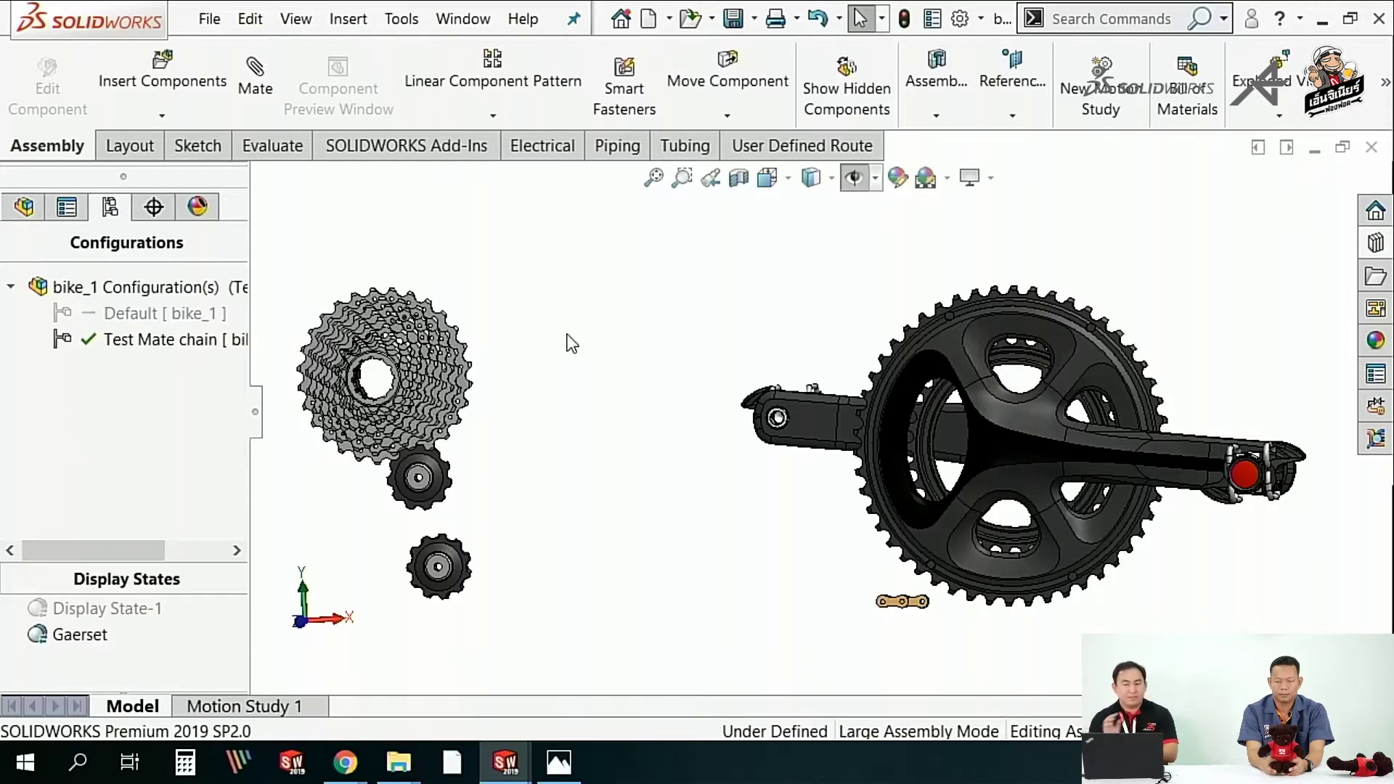
left_click(1073, 22)
type("b")
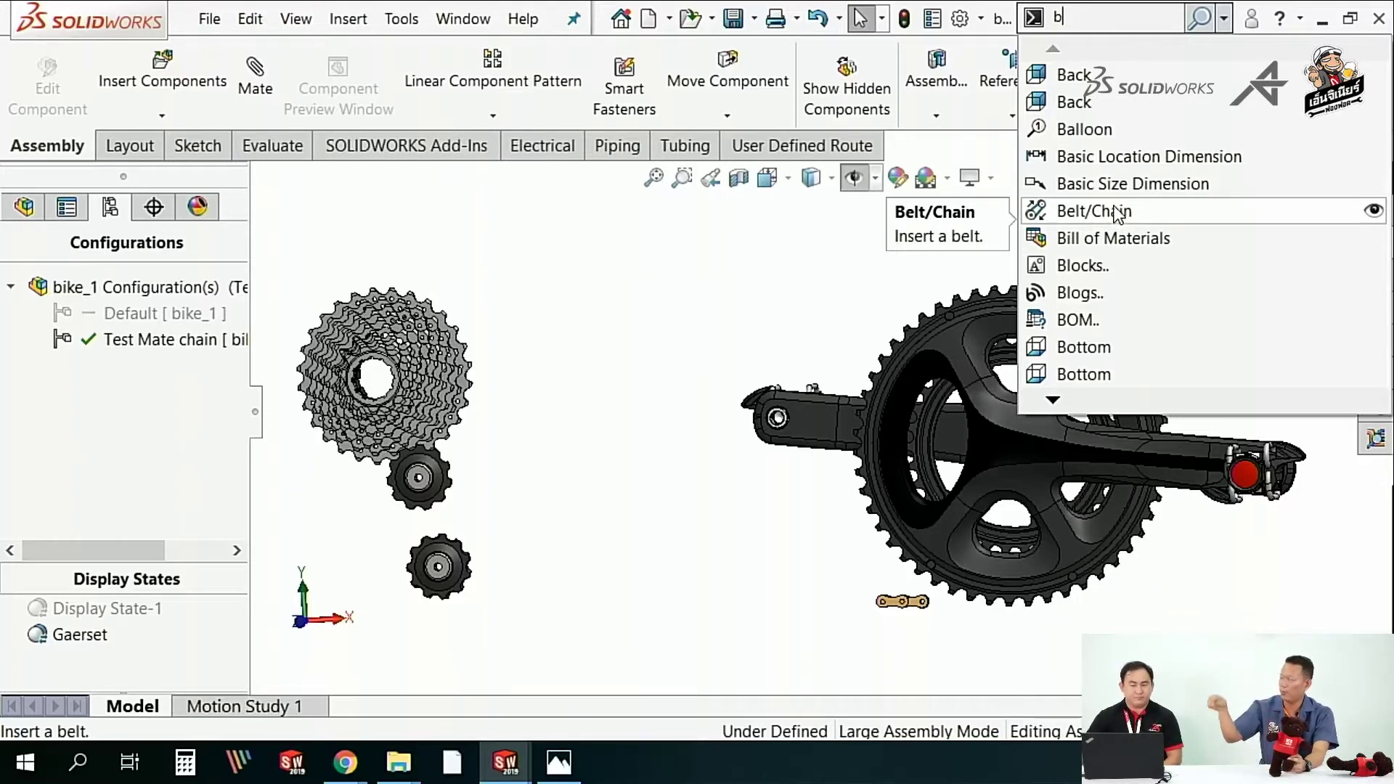
left_click(1115, 216)
middle_click_drag(641, 390, 736, 384)
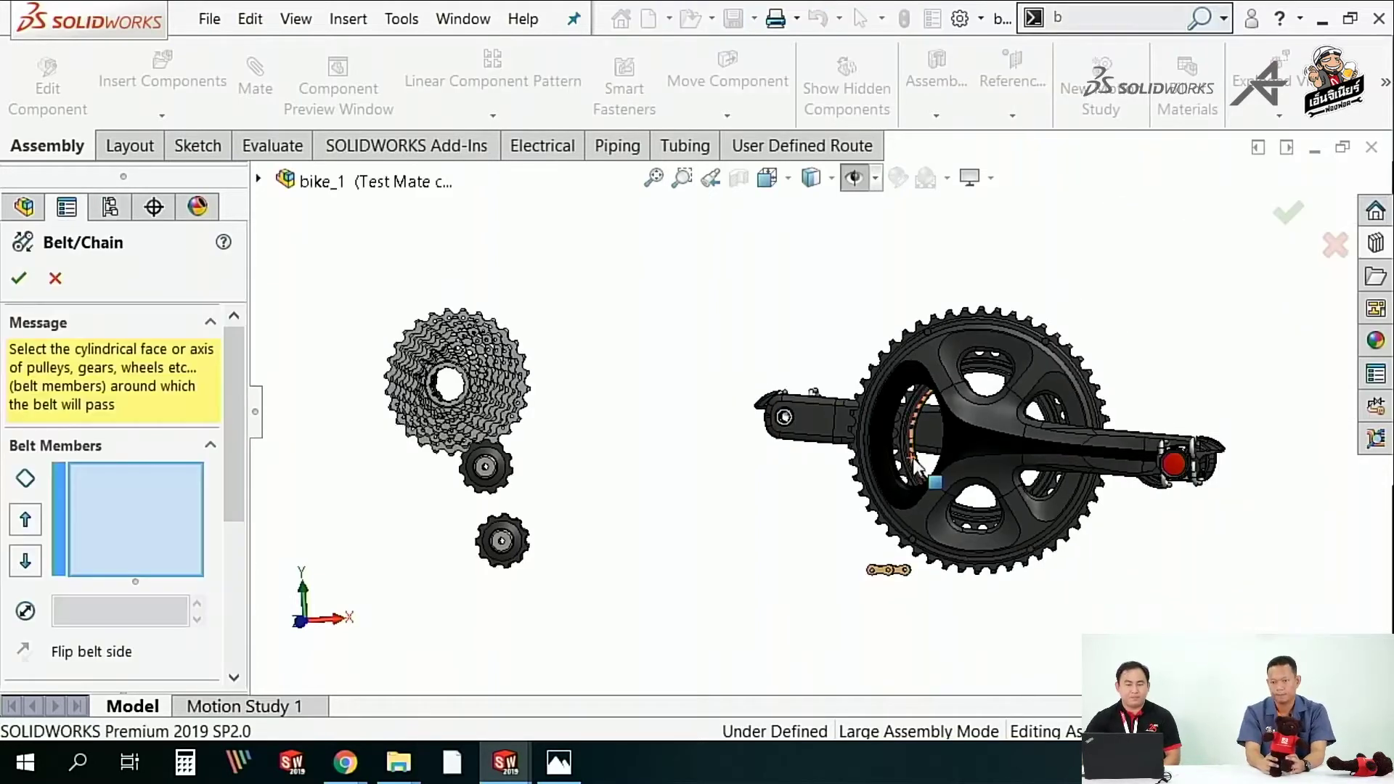
middle_click_drag(650, 329, 663, 353)
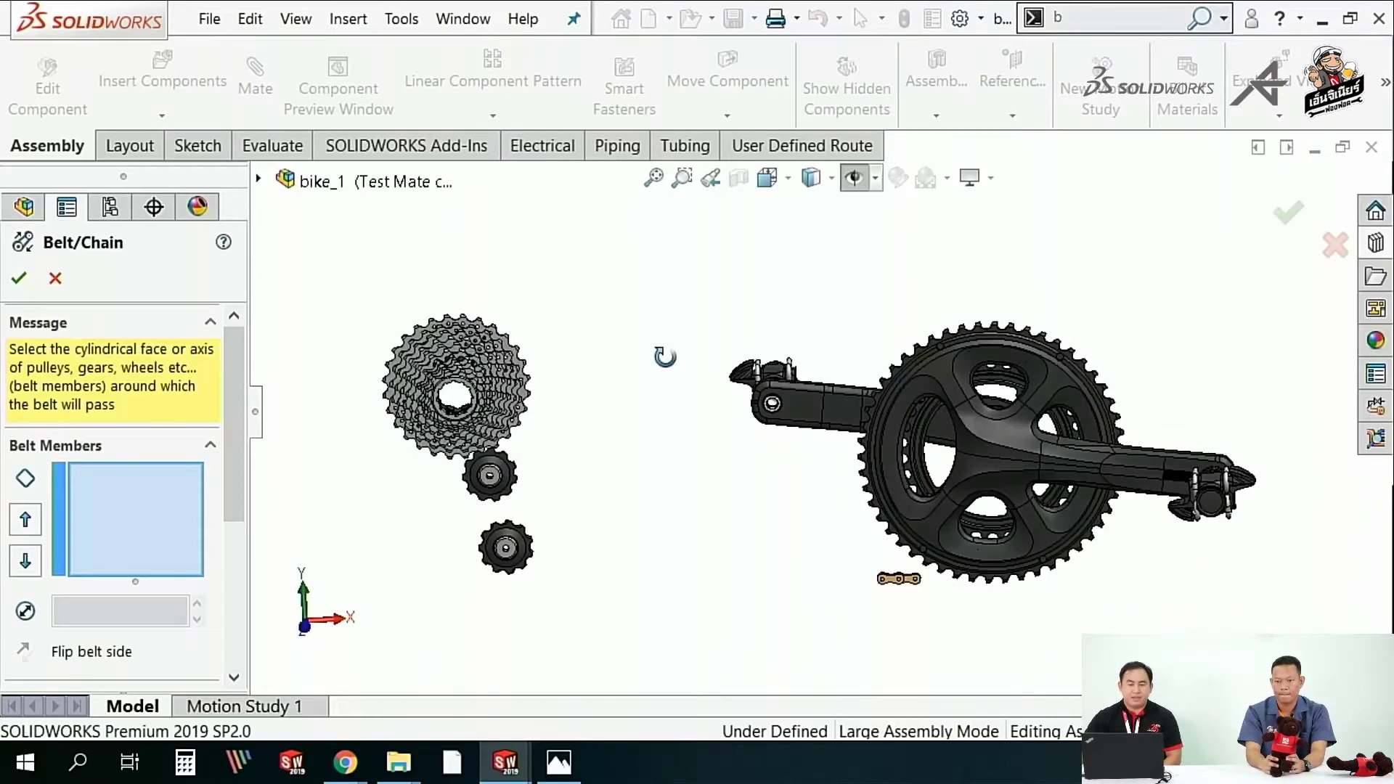
left_click(874, 178)
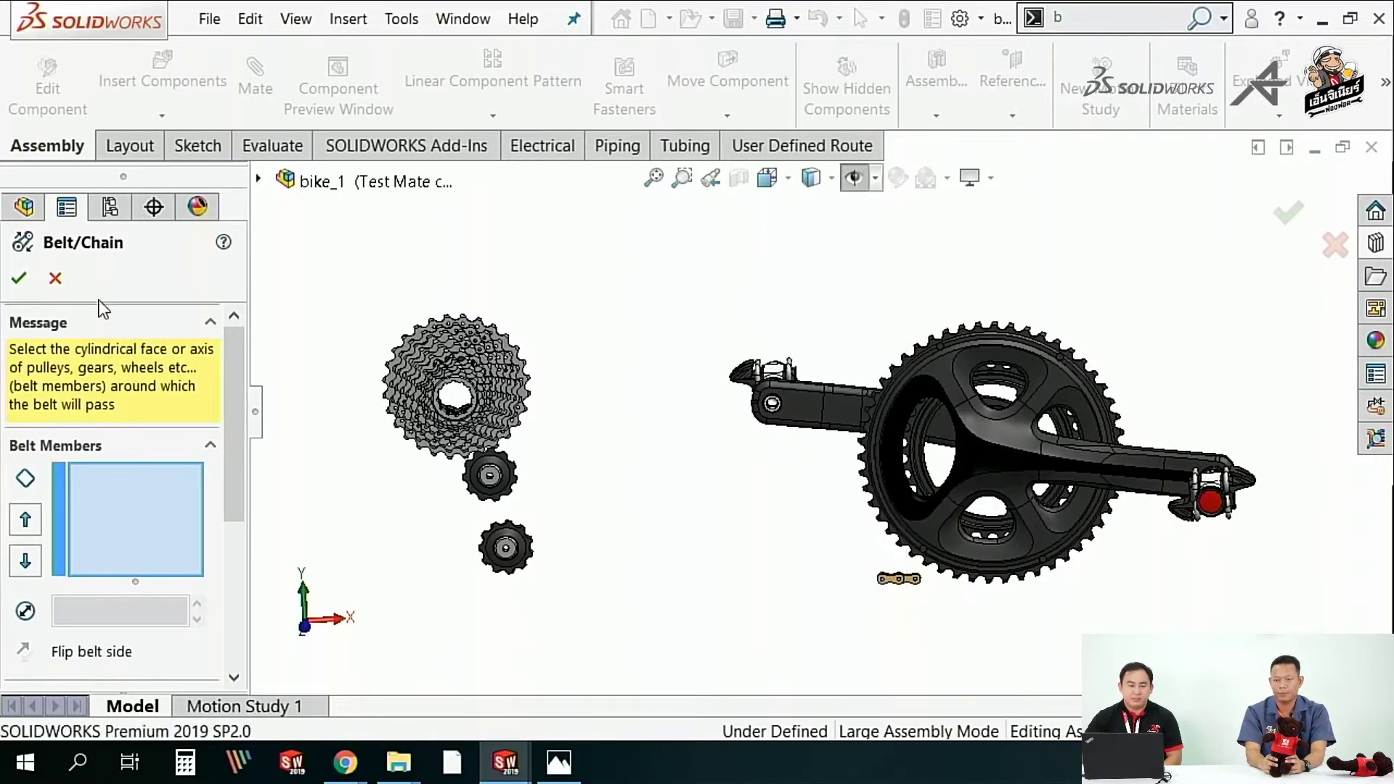
left_click(55, 278)
left_click(1080, 18)
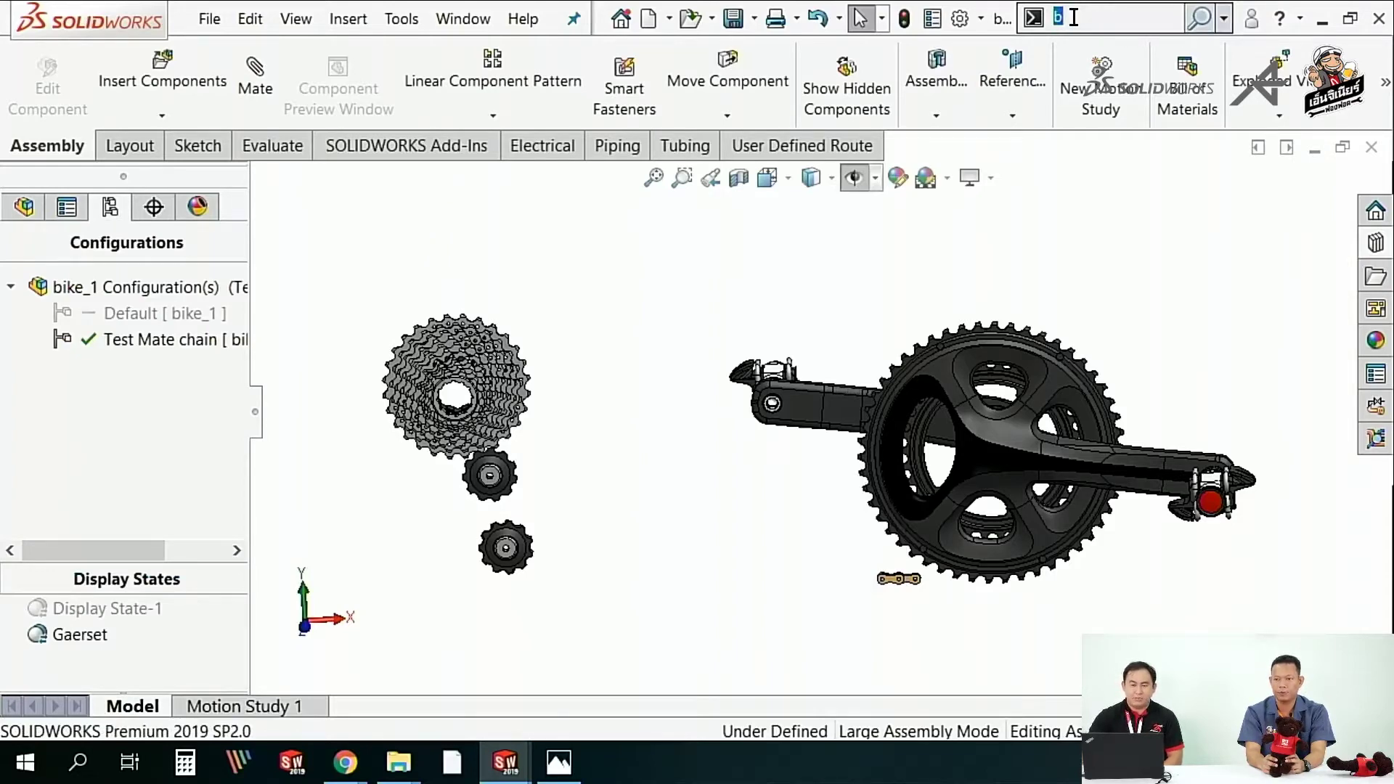
left_click(1199, 18)
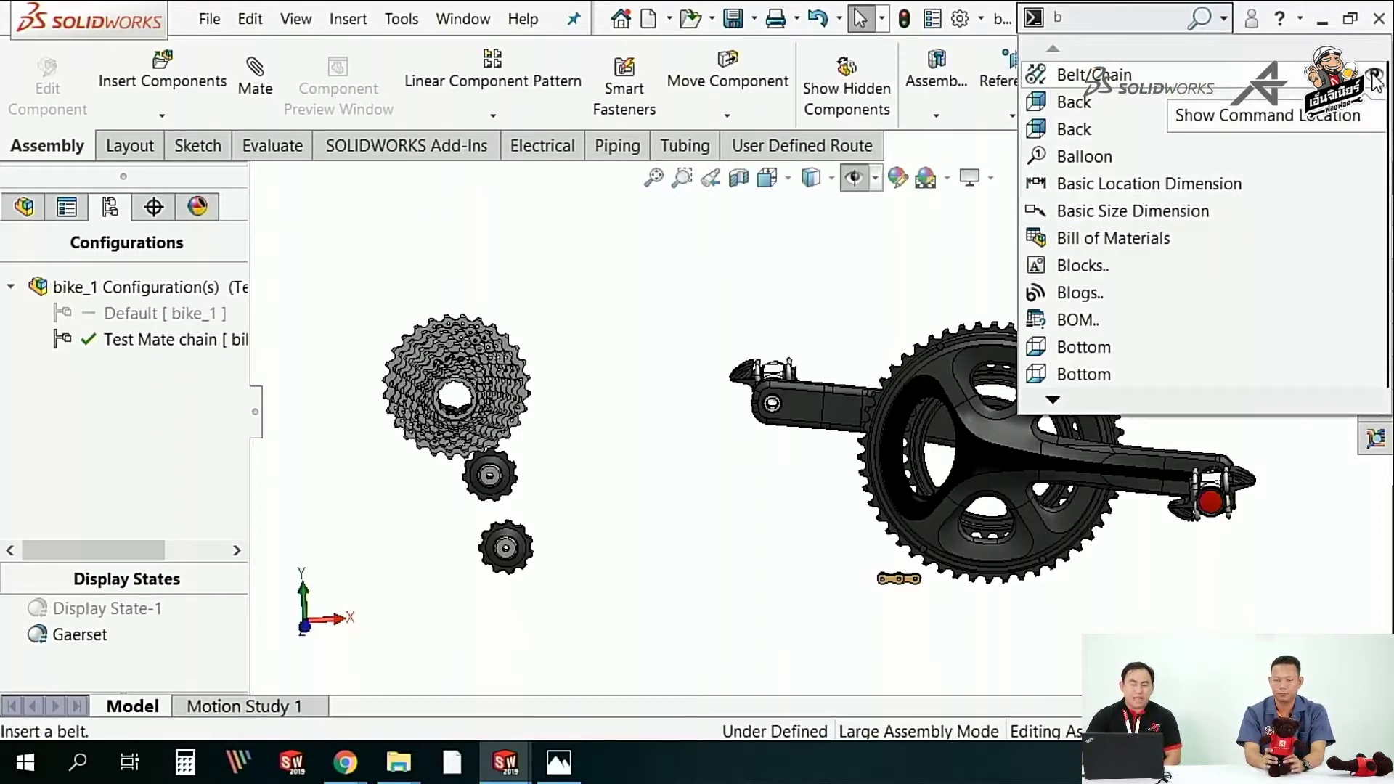
left_click(1373, 75)
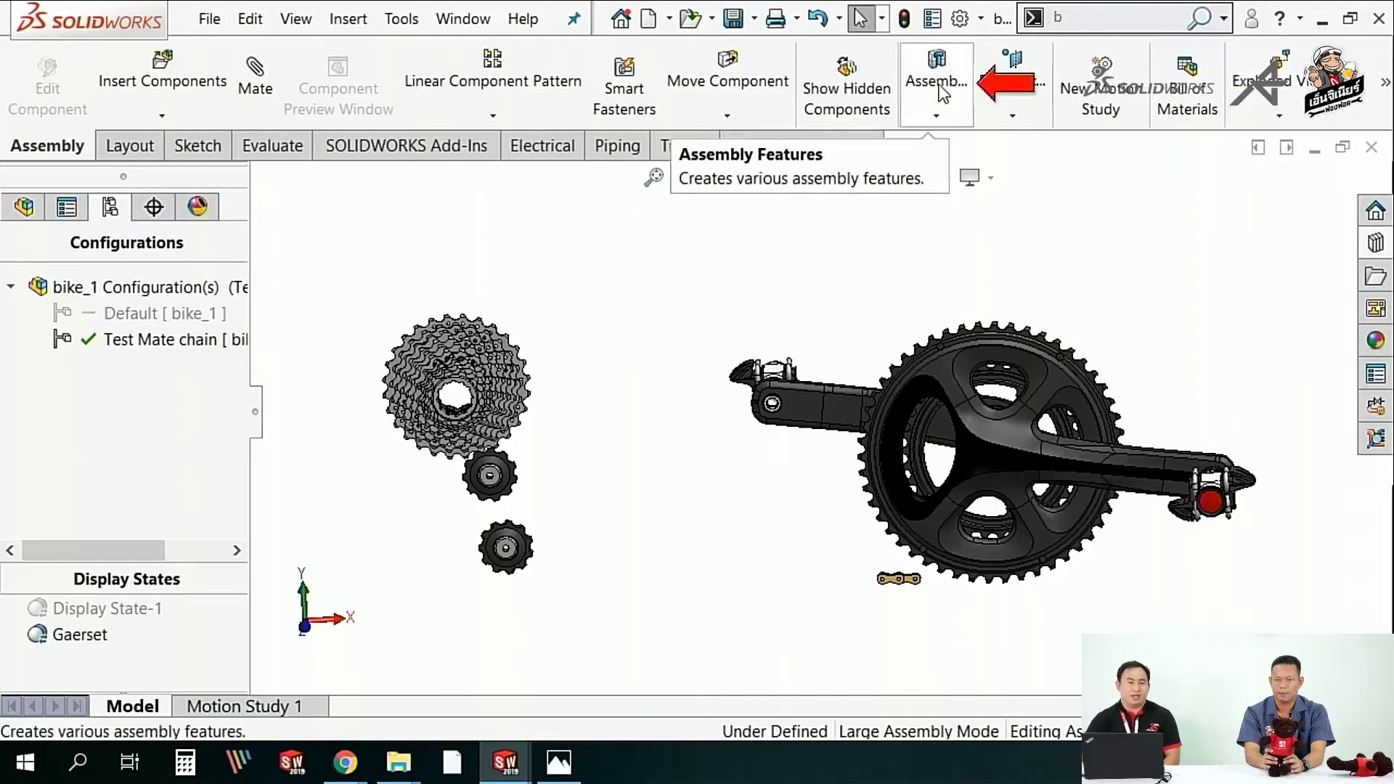
left_click(958, 120)
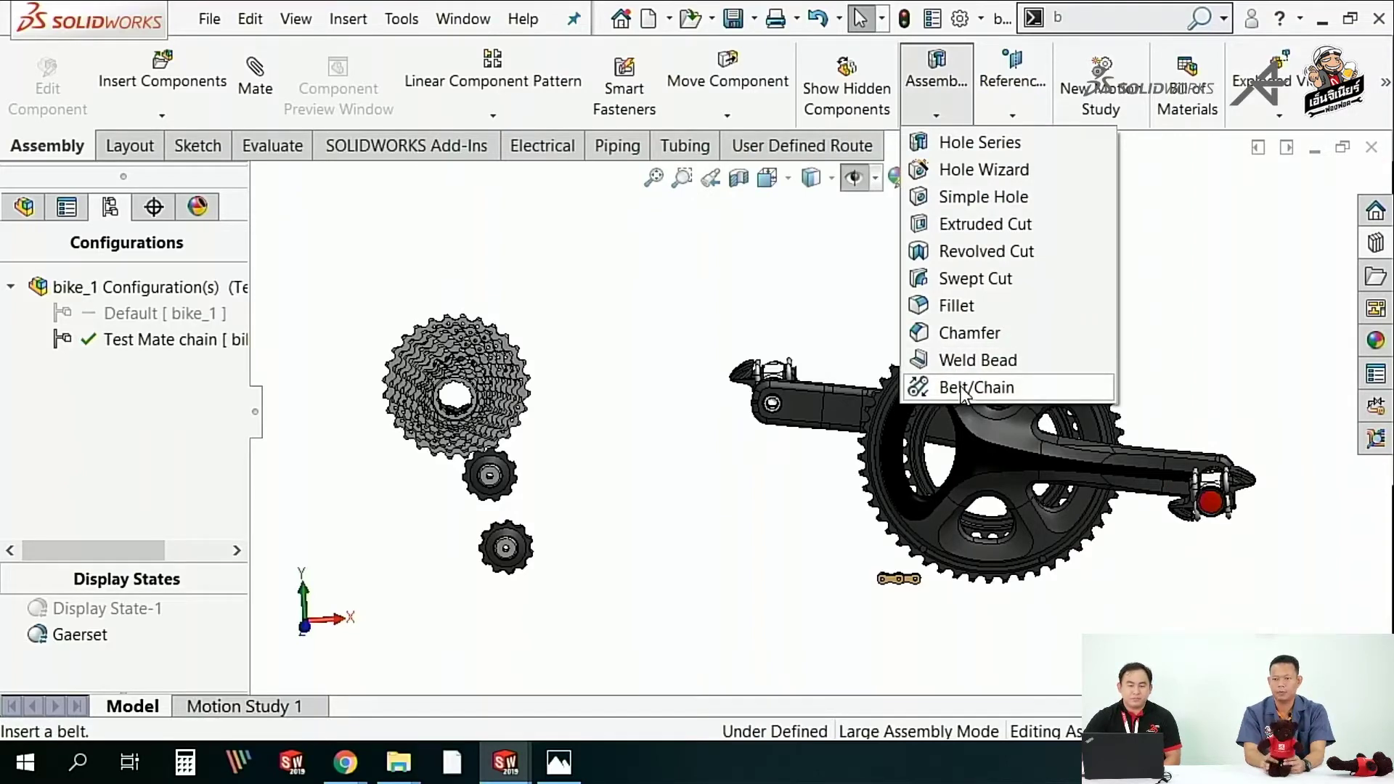
left_click(737, 281)
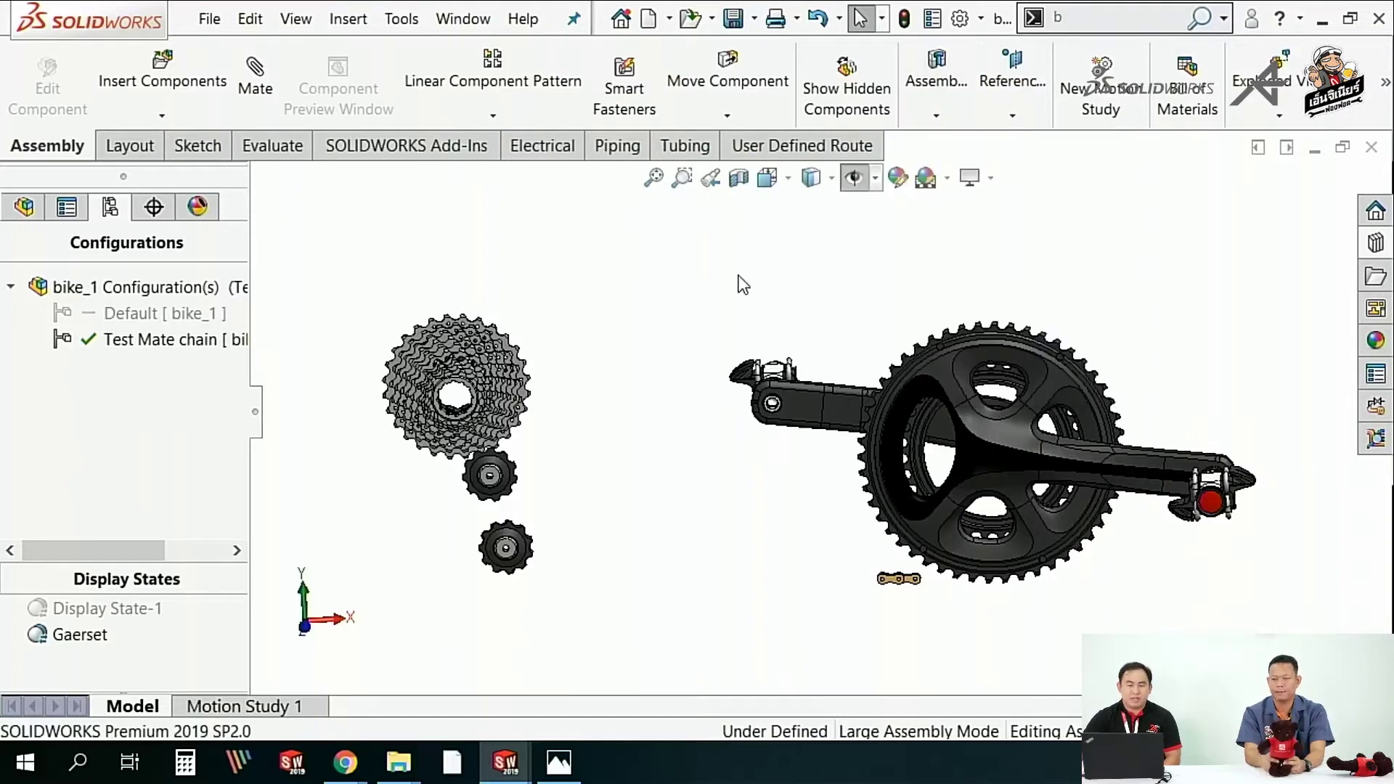
- Turn on sketch visibility through Hide/Show Items to reveal the chain path sketch
left_click(876, 181)
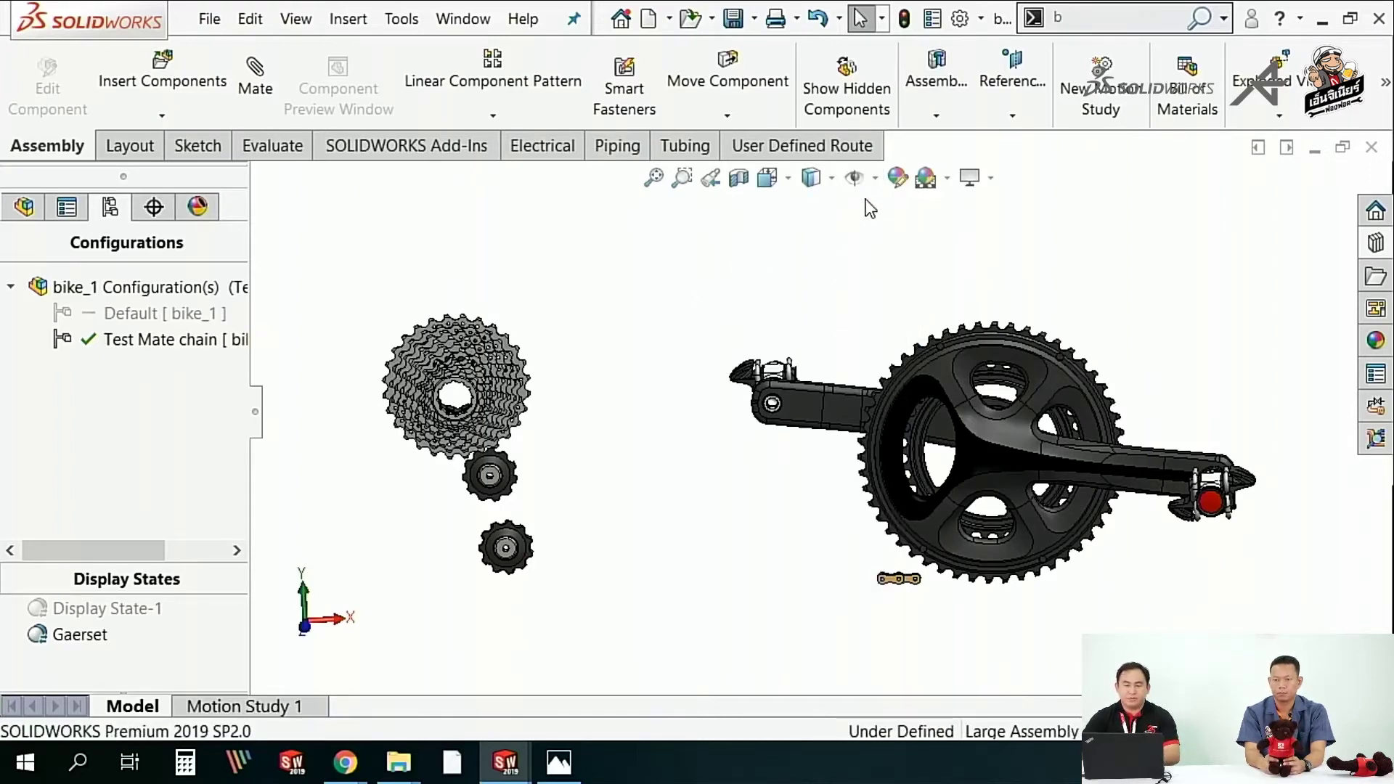
scroll(831, 397, "down", 3)
scroll(833, 411, "down", 3)
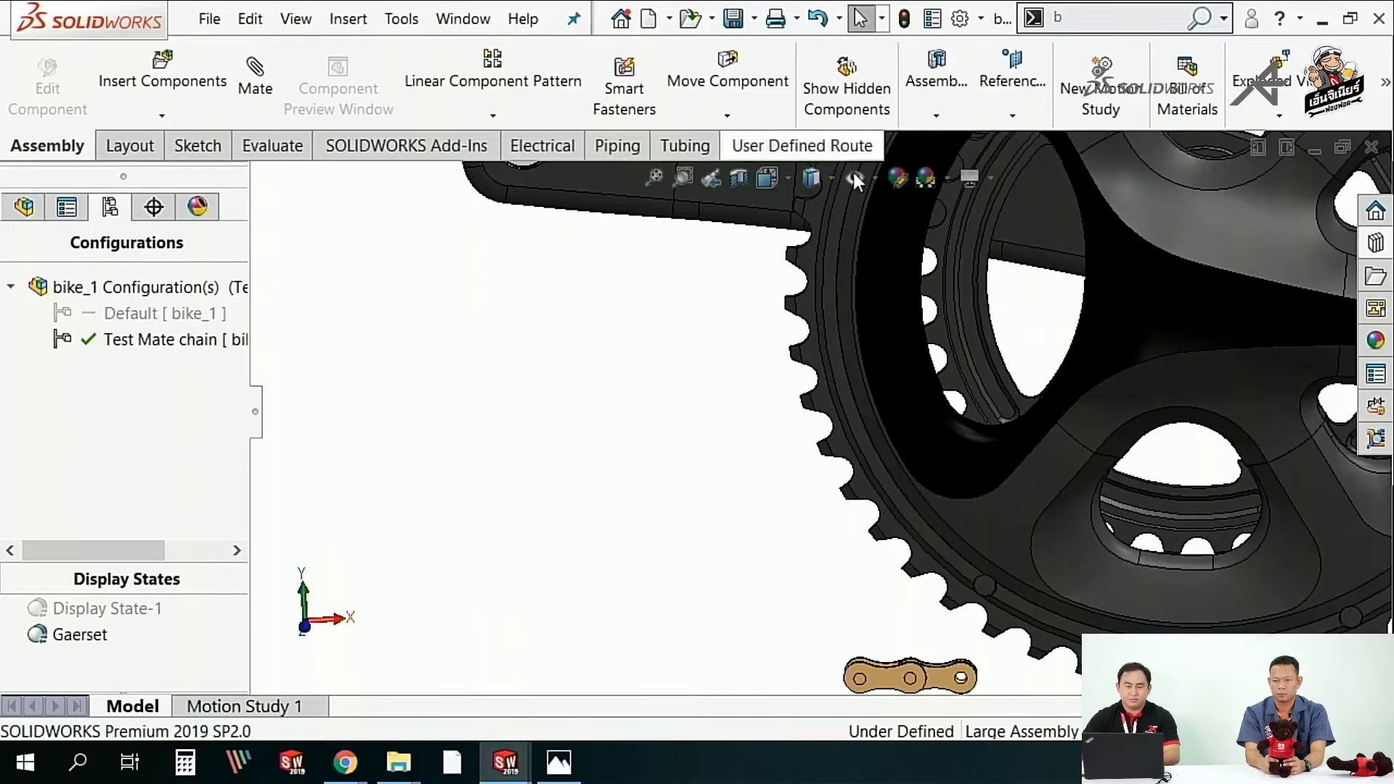
left_click(876, 181)
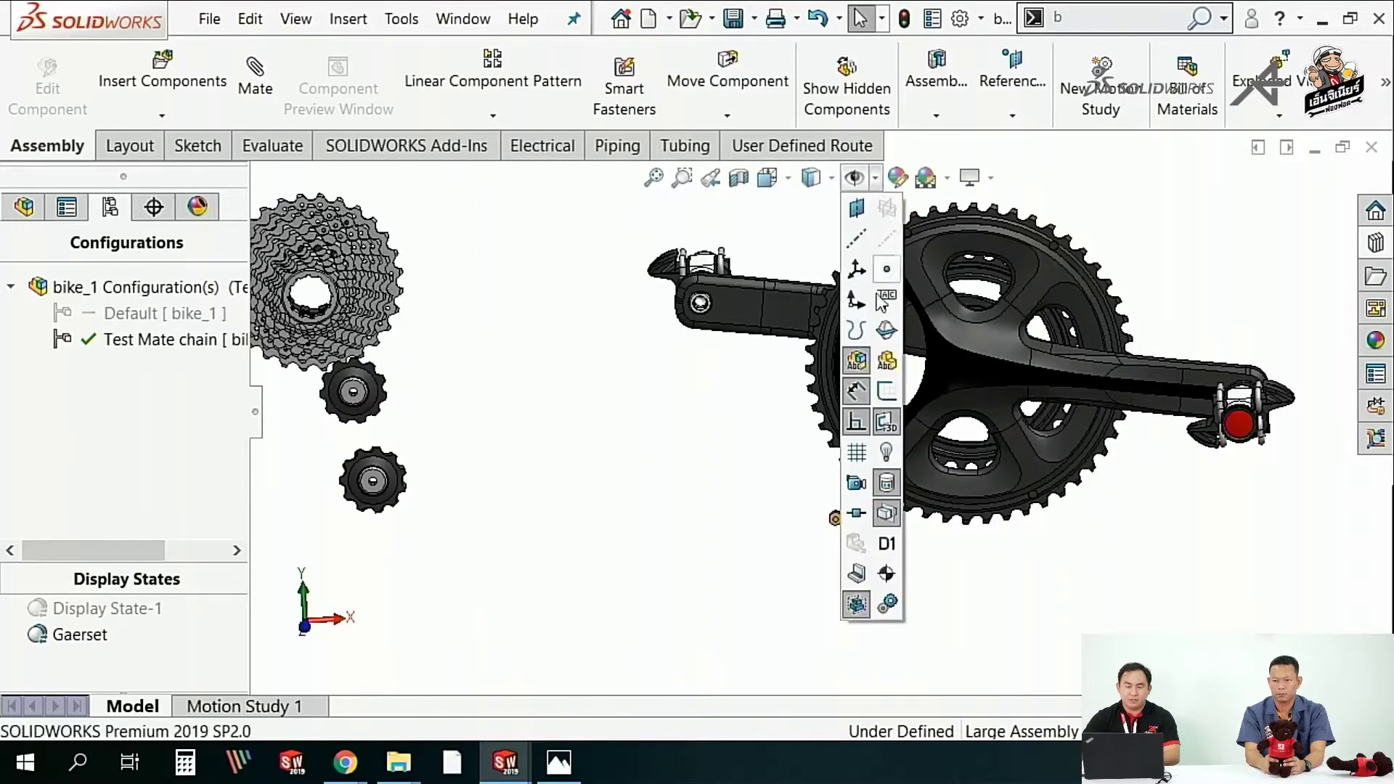
left_click(886, 392)
scroll(658, 415, "up", 3)
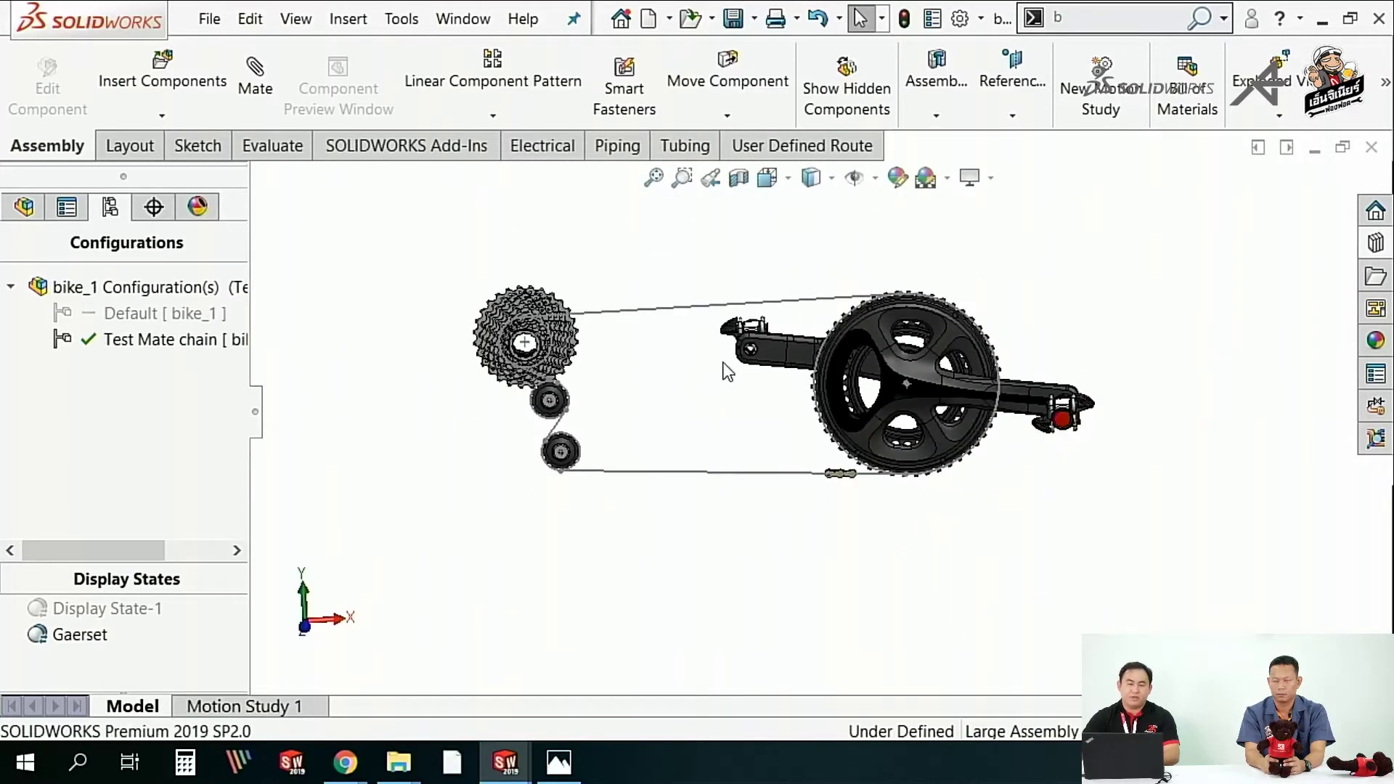
scroll(725, 367, "down", 2)
- Hide the 373.494 mm chain path sketch and bring up the Assembly Features list
left_click(585, 530)
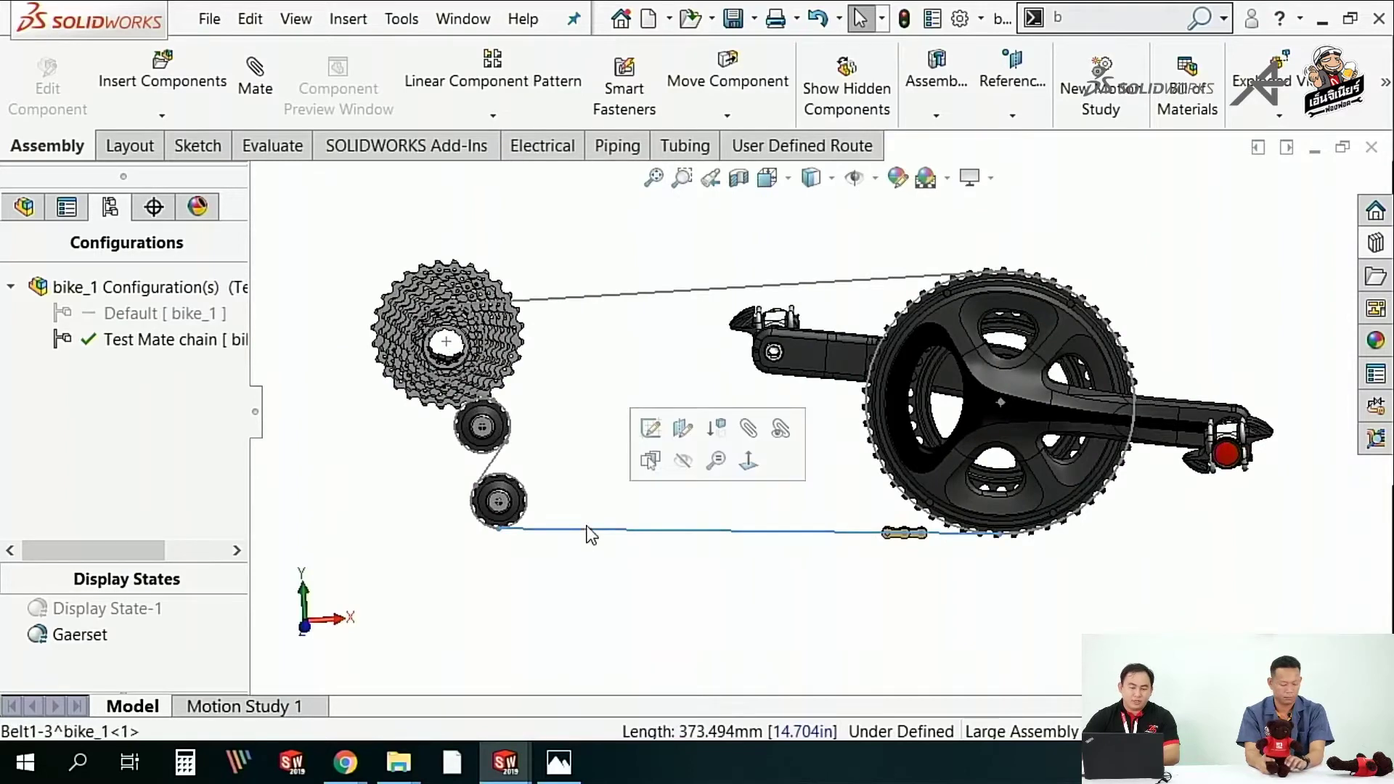
left_click(682, 472)
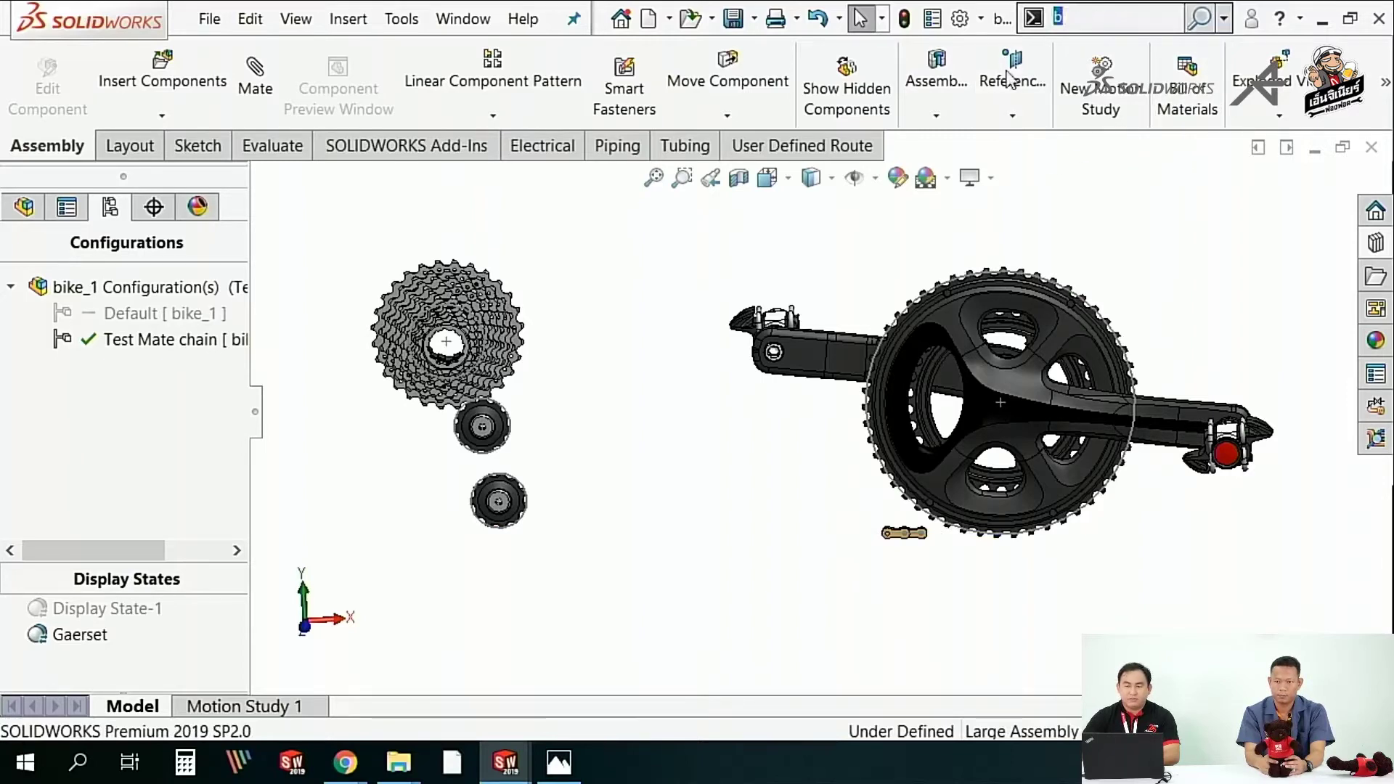
left_click(956, 122)
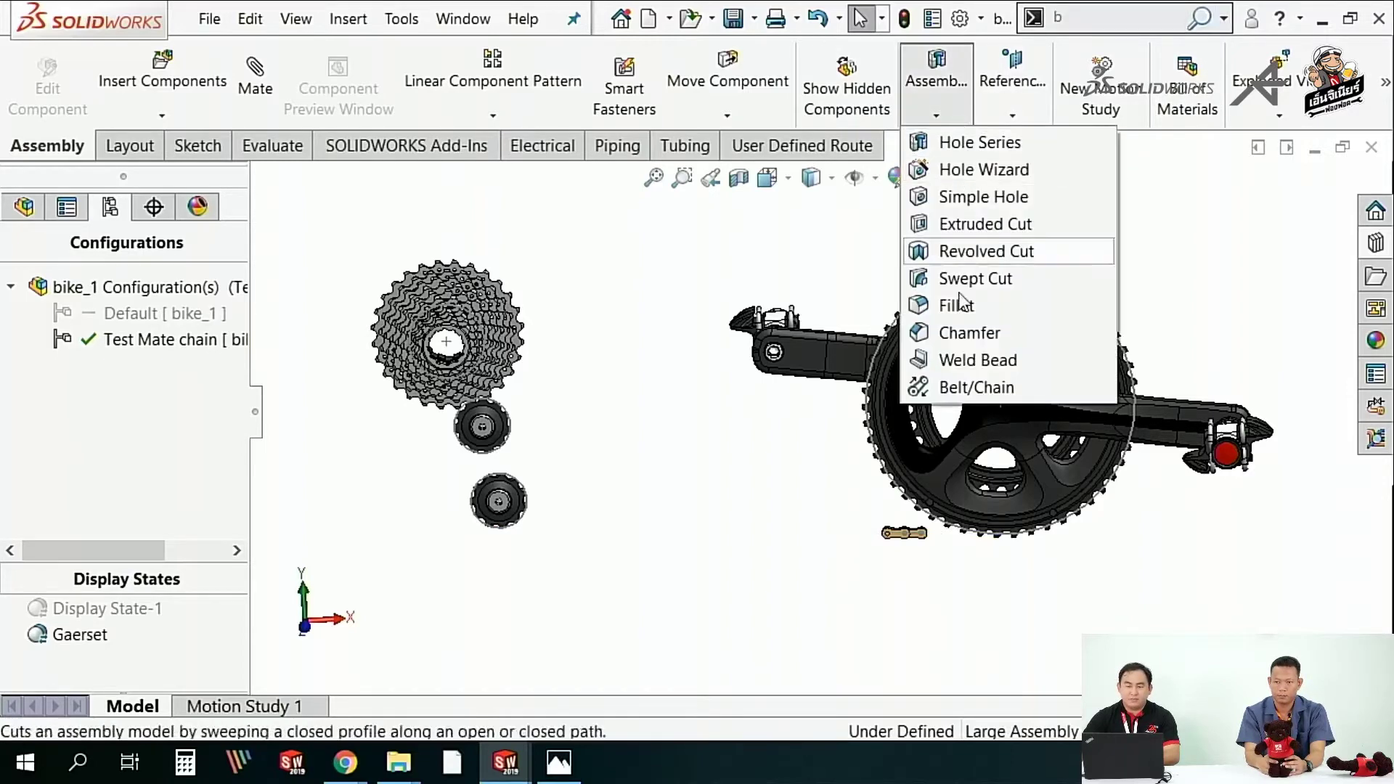
- Start a Belt/Chain feature with the chainring and lower derailleur pulley as members
left_click(957, 385)
scroll(711, 471, "down", 2)
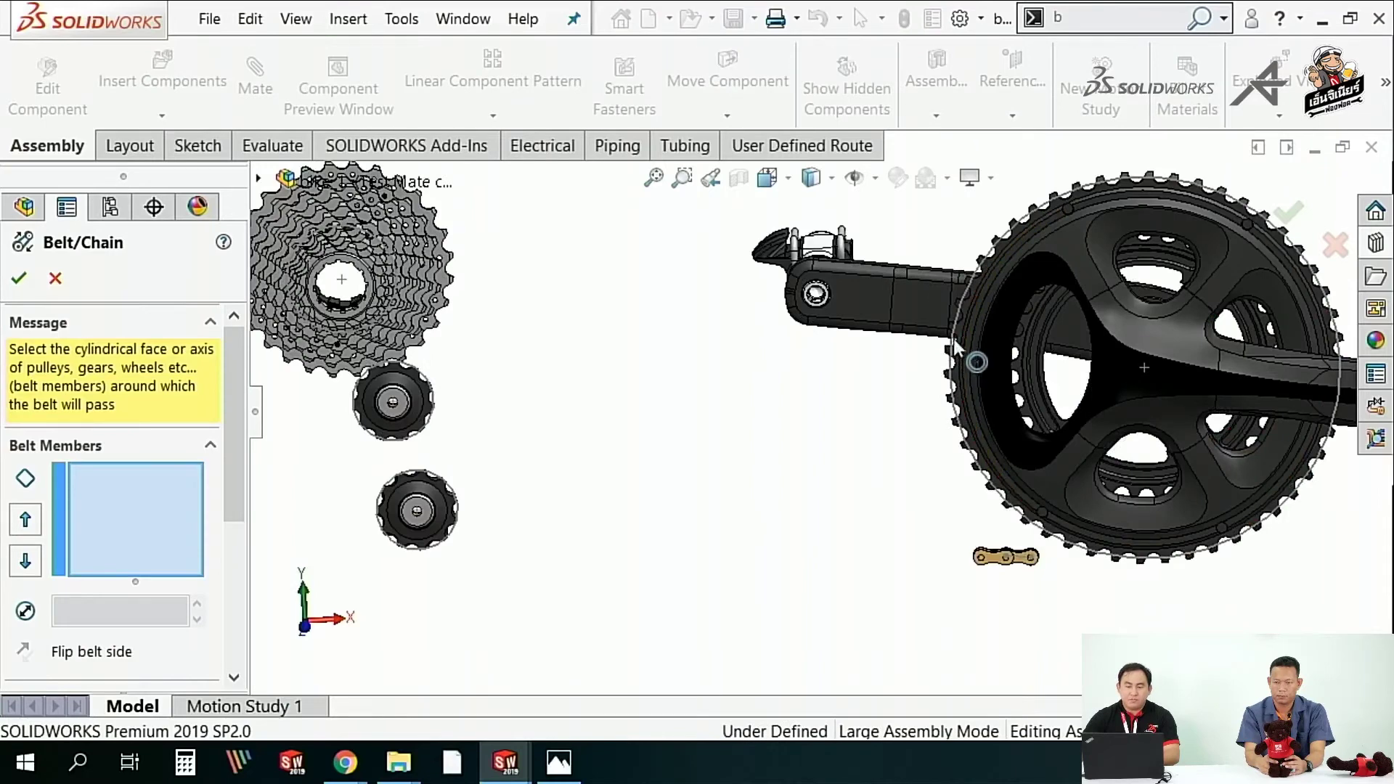
left_click(952, 359)
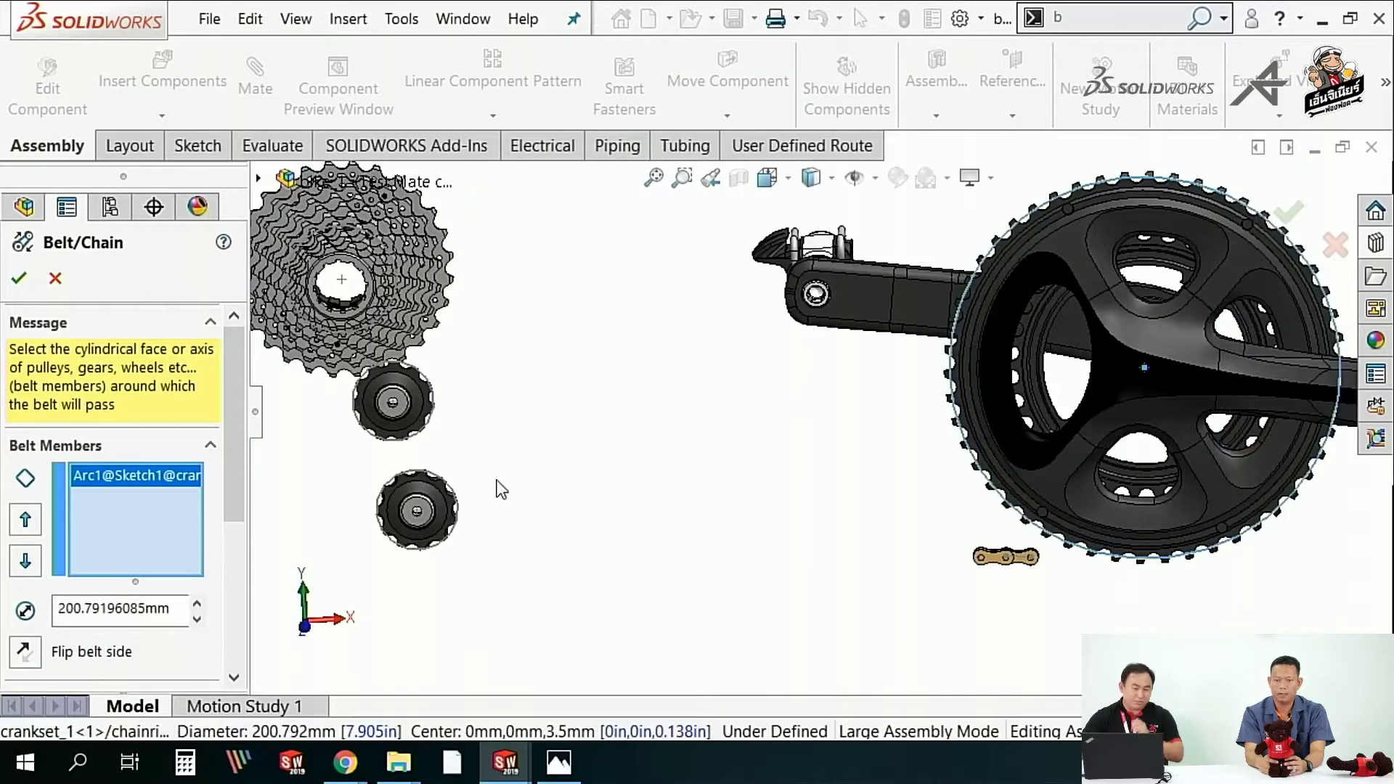
scroll(464, 501, "down", 3)
left_click(560, 446)
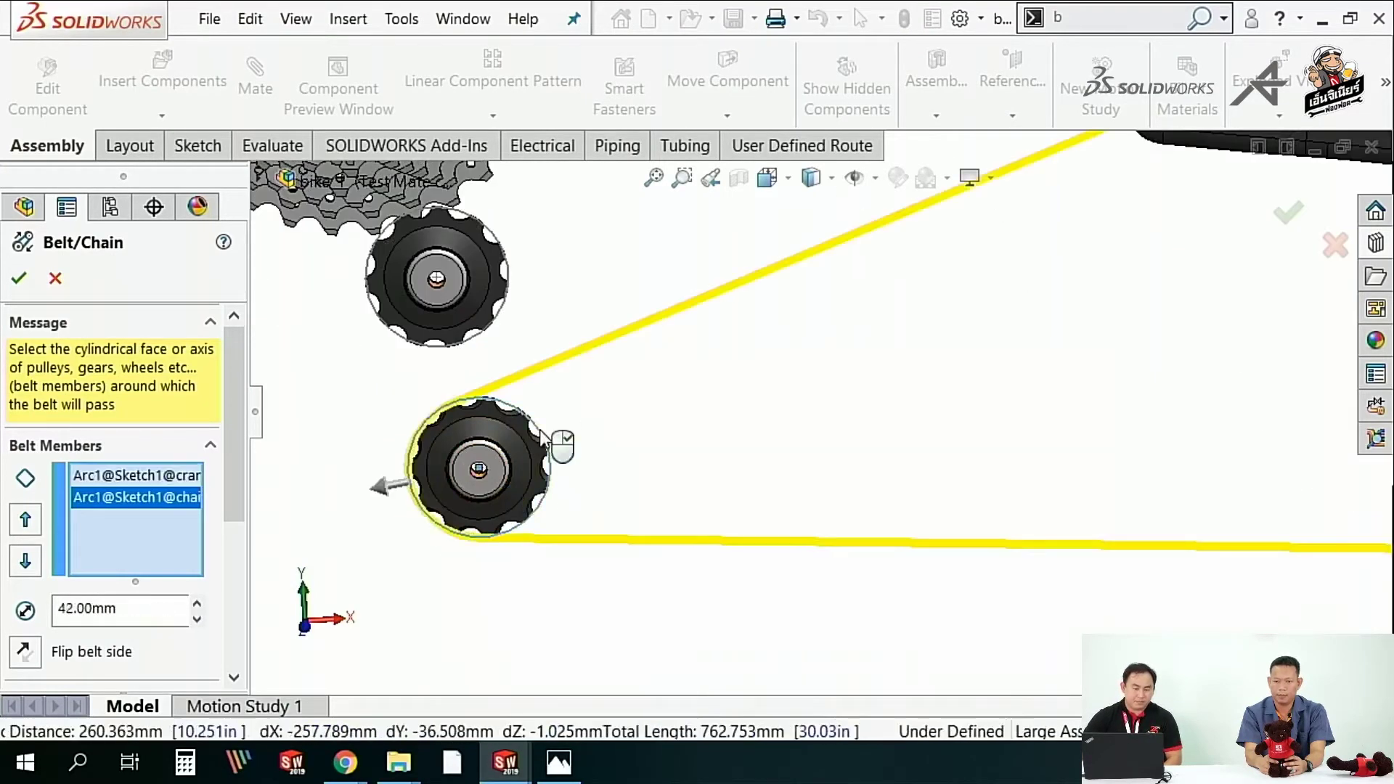
scroll(724, 454, "up", 3)
scroll(755, 378, "up", 2)
scroll(755, 376, "down", 2)
scroll(768, 367, "down", 2)
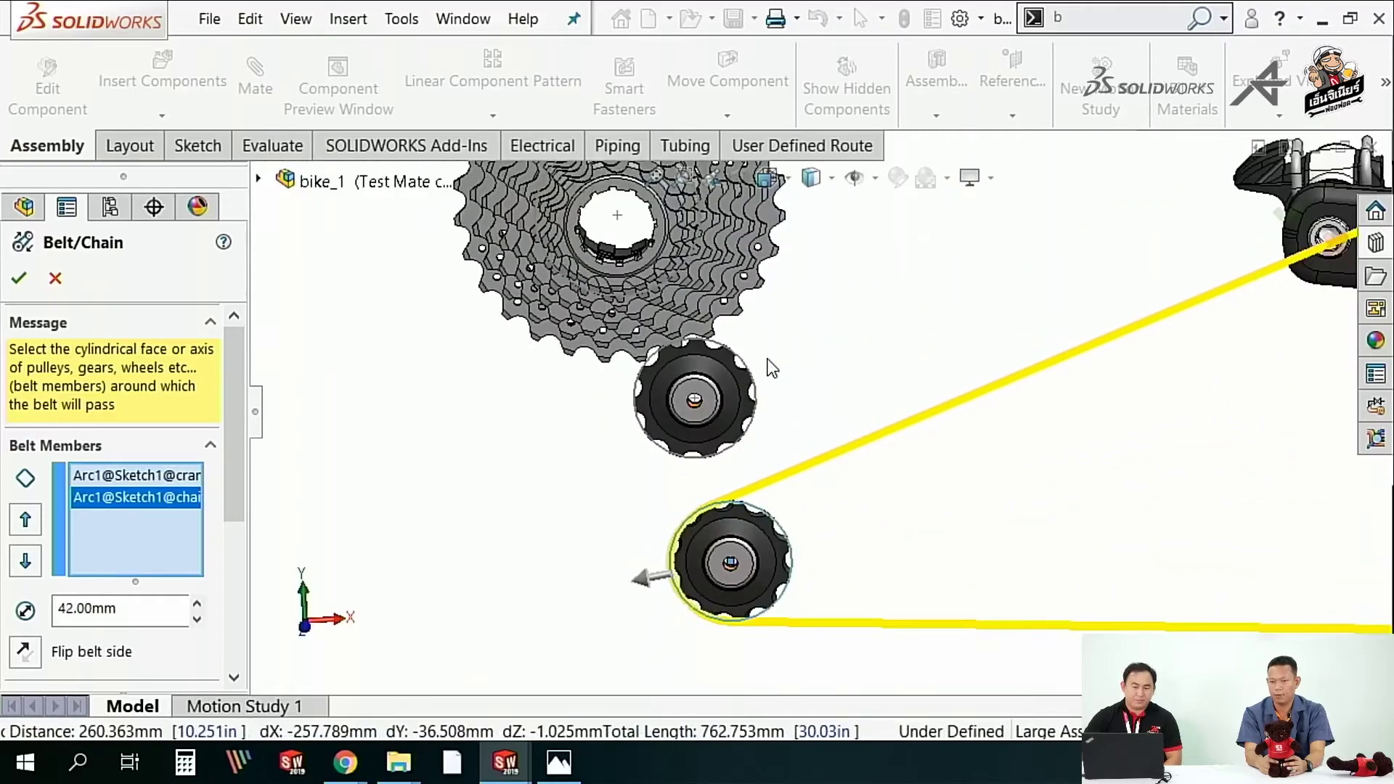
- Add the upper pulley and cassette arcs, flipping the upper pulley side for a 1072.827 mm path
left_click(768, 377)
scroll(799, 363, "up", 2)
scroll(695, 262, "down", 1)
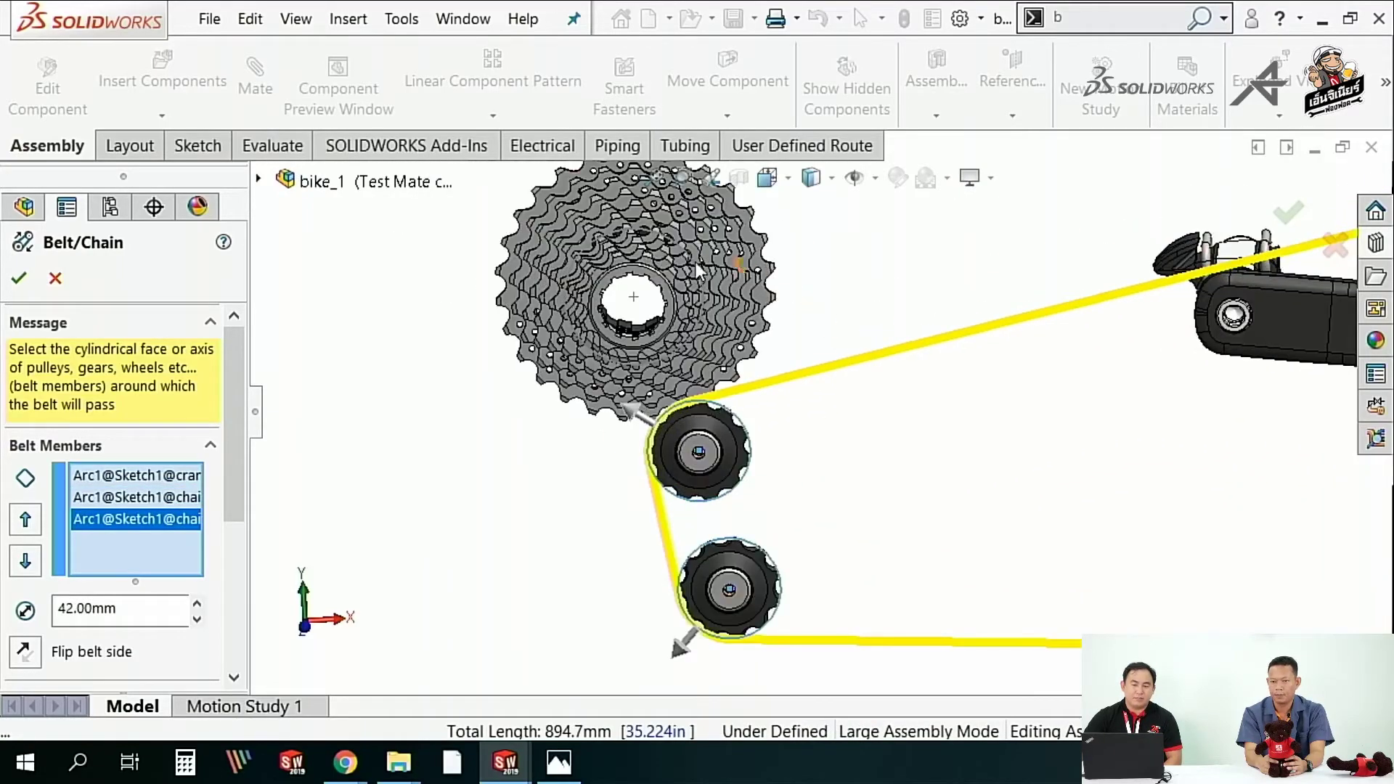
scroll(661, 272, "down", 3)
scroll(637, 279, "down", 3)
left_click(634, 270)
scroll(758, 244, "up", 3)
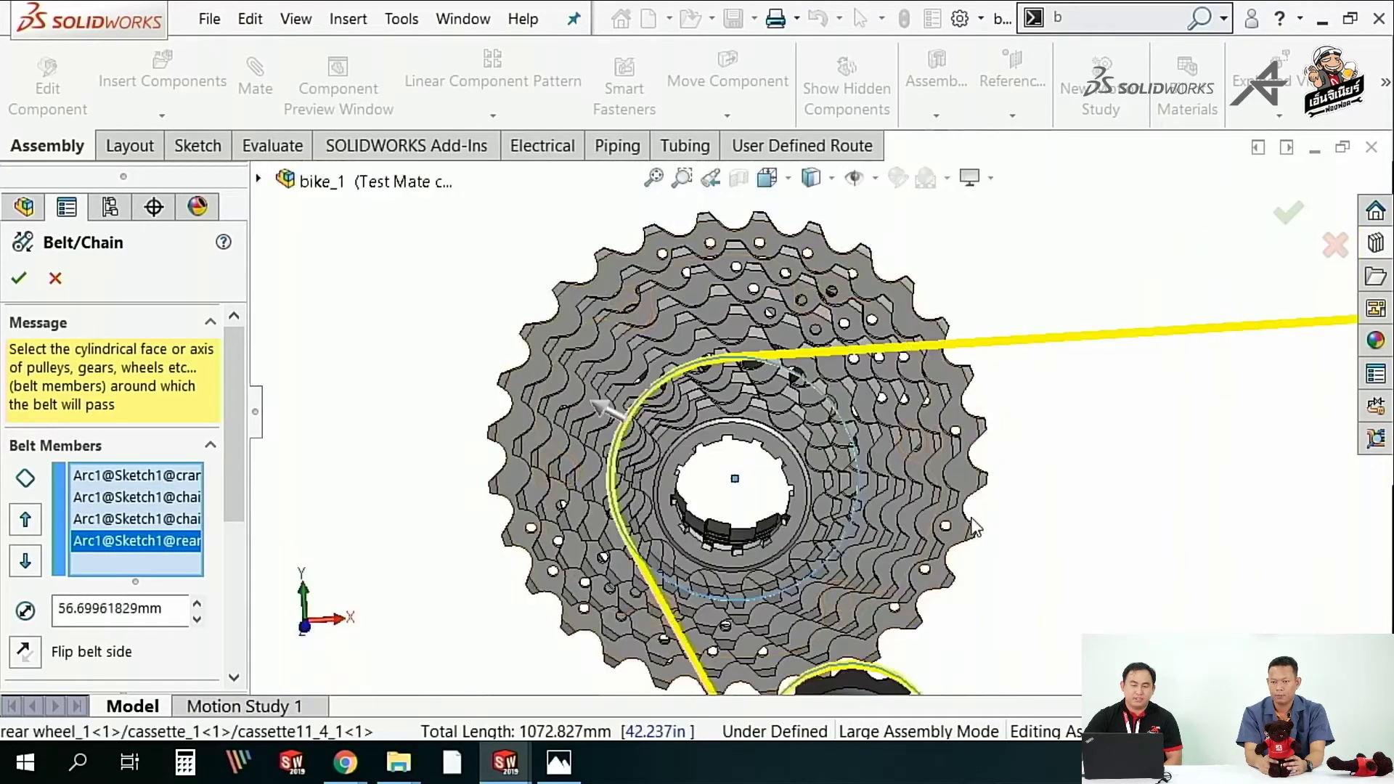
scroll(987, 493, "up", 2)
scroll(611, 488, "down", 2)
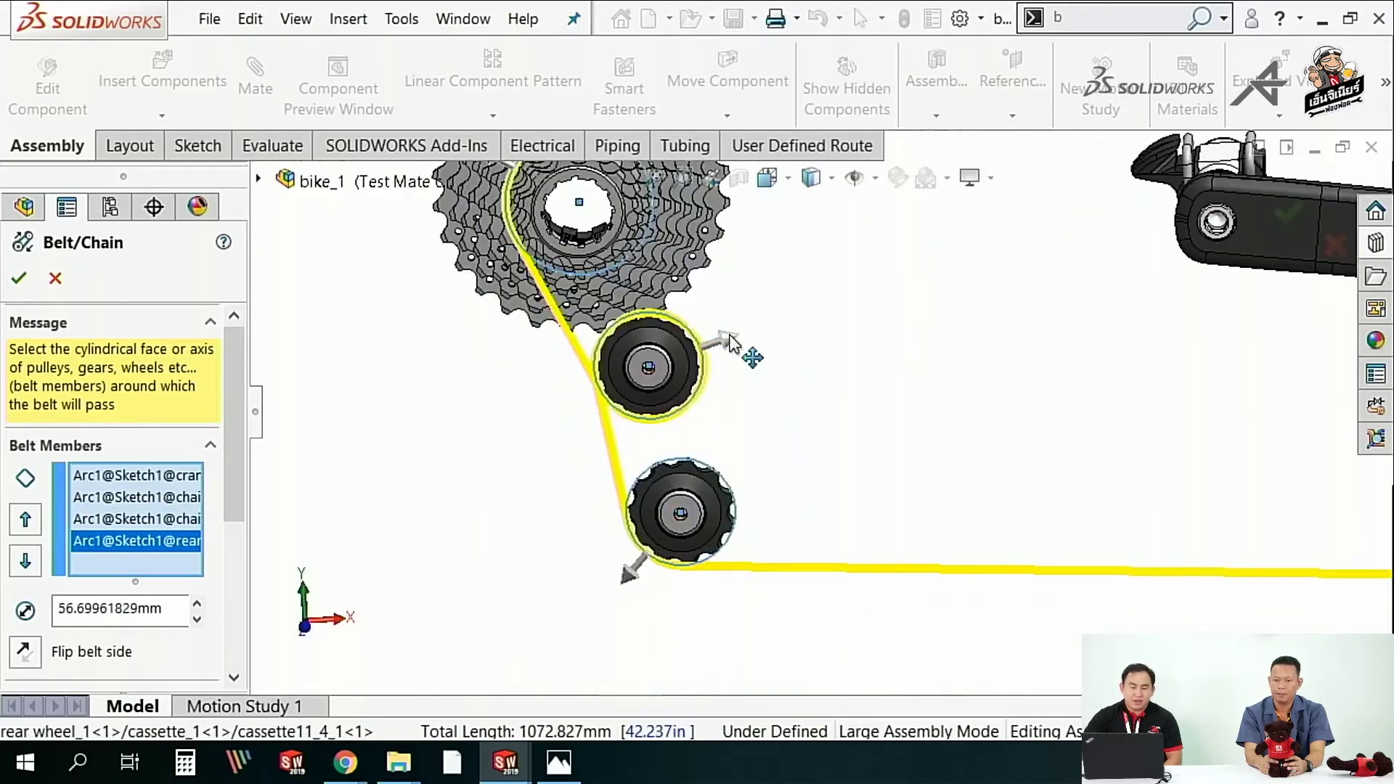
left_click(729, 341)
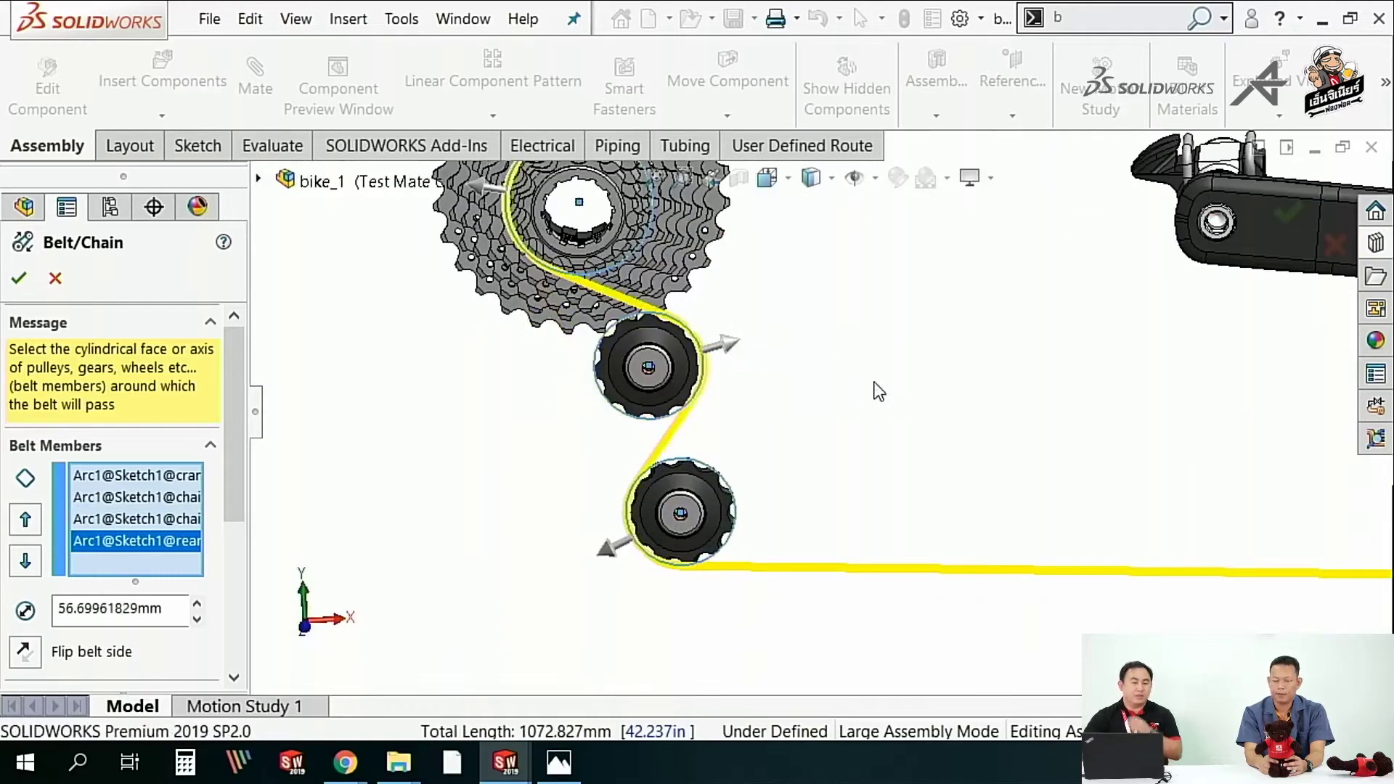
scroll(876, 389, "up", 2)
scroll(970, 399, "up", 1)
scroll(1130, 311, "down", 1)
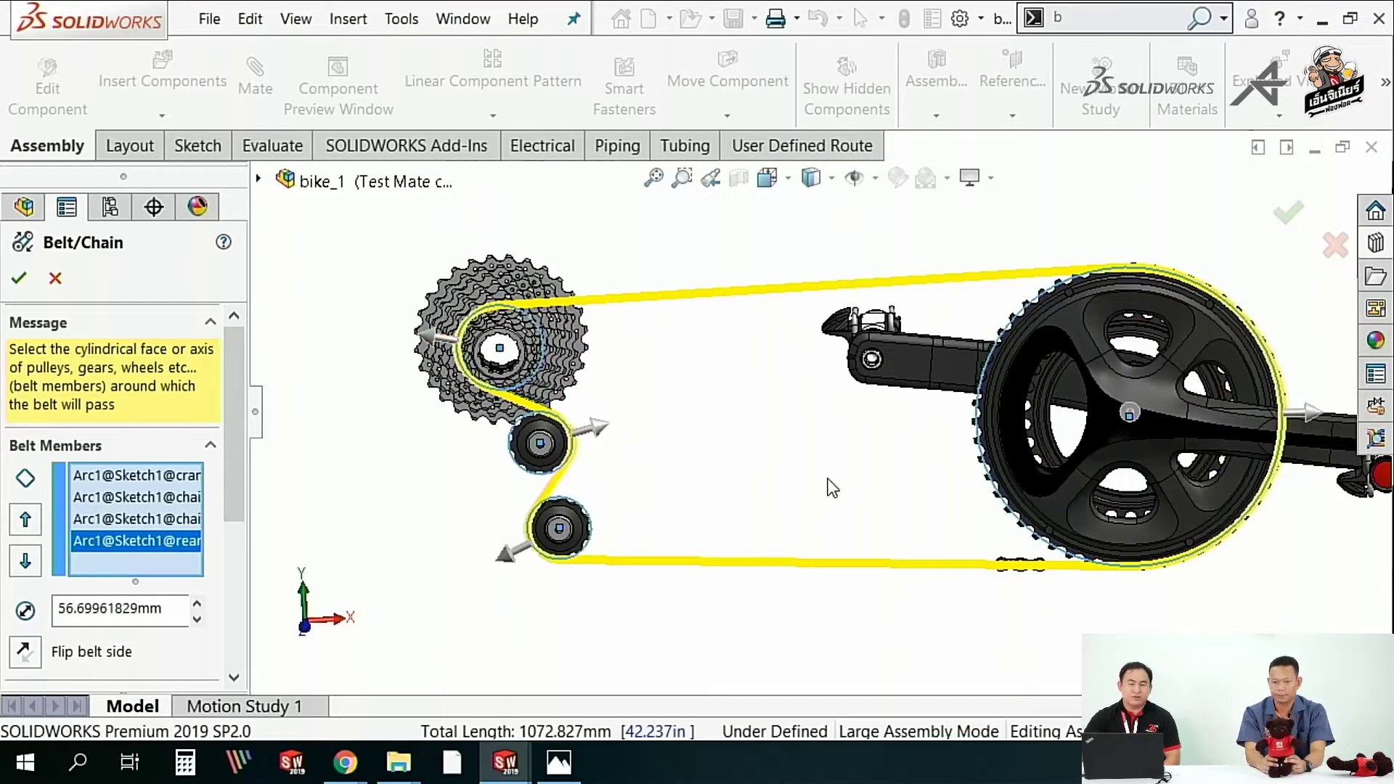
scroll(832, 487, "up", 1)
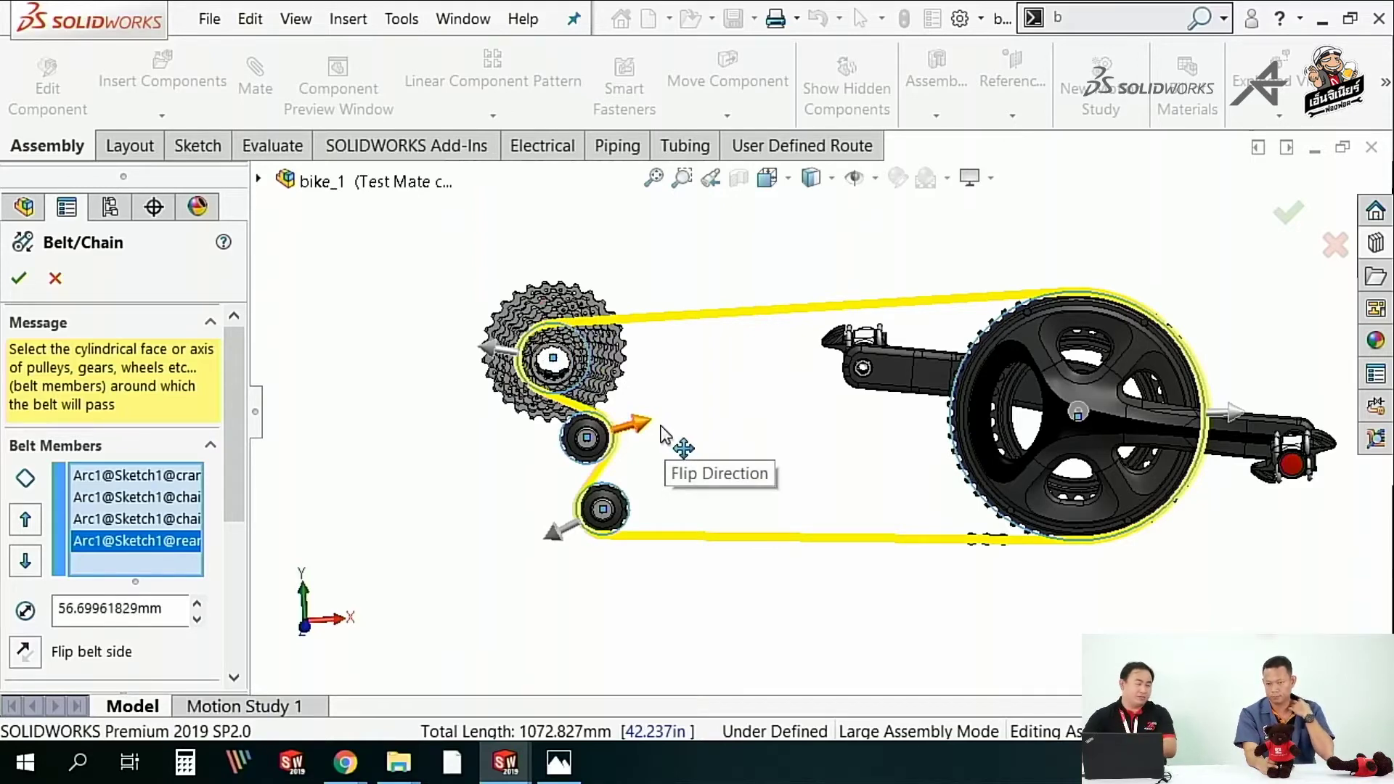
- Accept the Belt/Chain feature and start a Chain Component Pattern
left_click(18, 278)
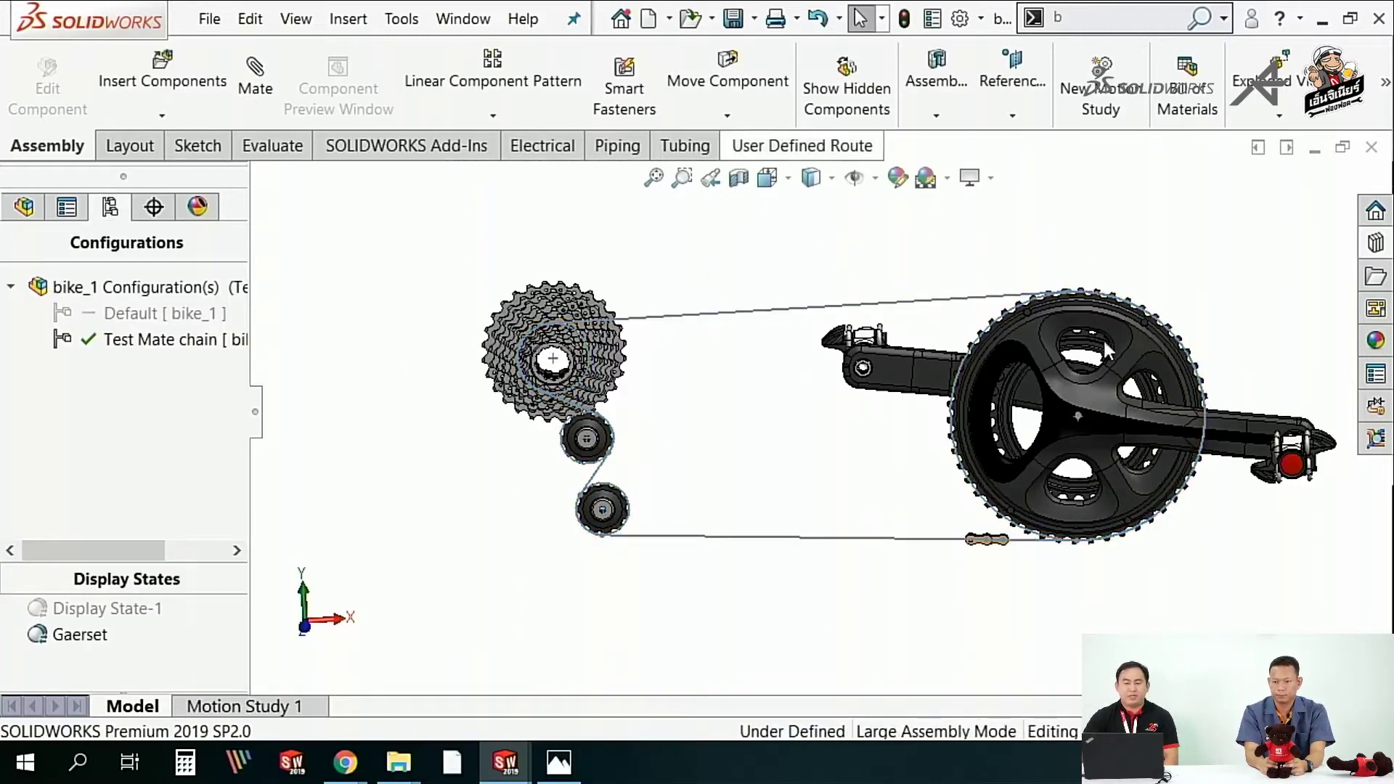
mouse_move(1204, 441)
middle_mouse_down()
mouse_move(942, 489)
mouse_move(876, 450)
middle_mouse_up()
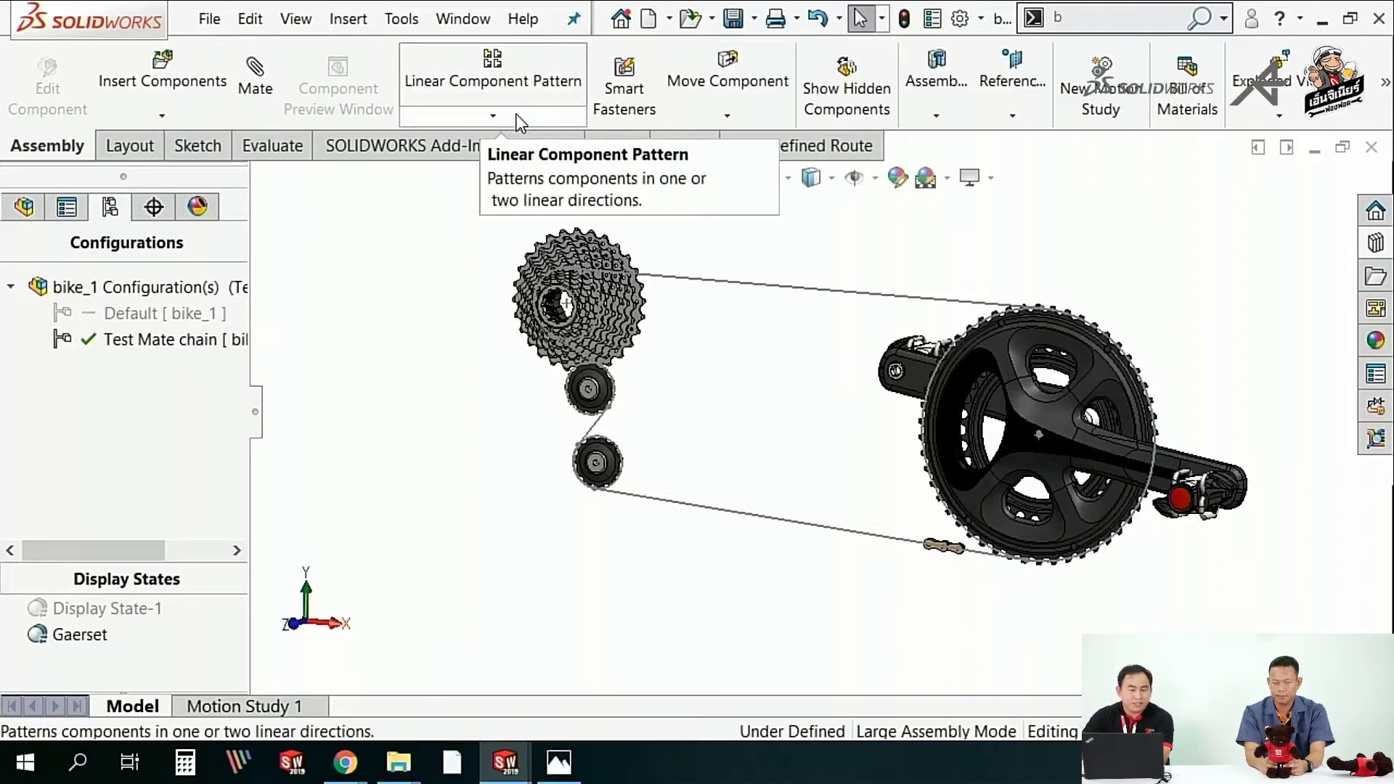
left_click(493, 116)
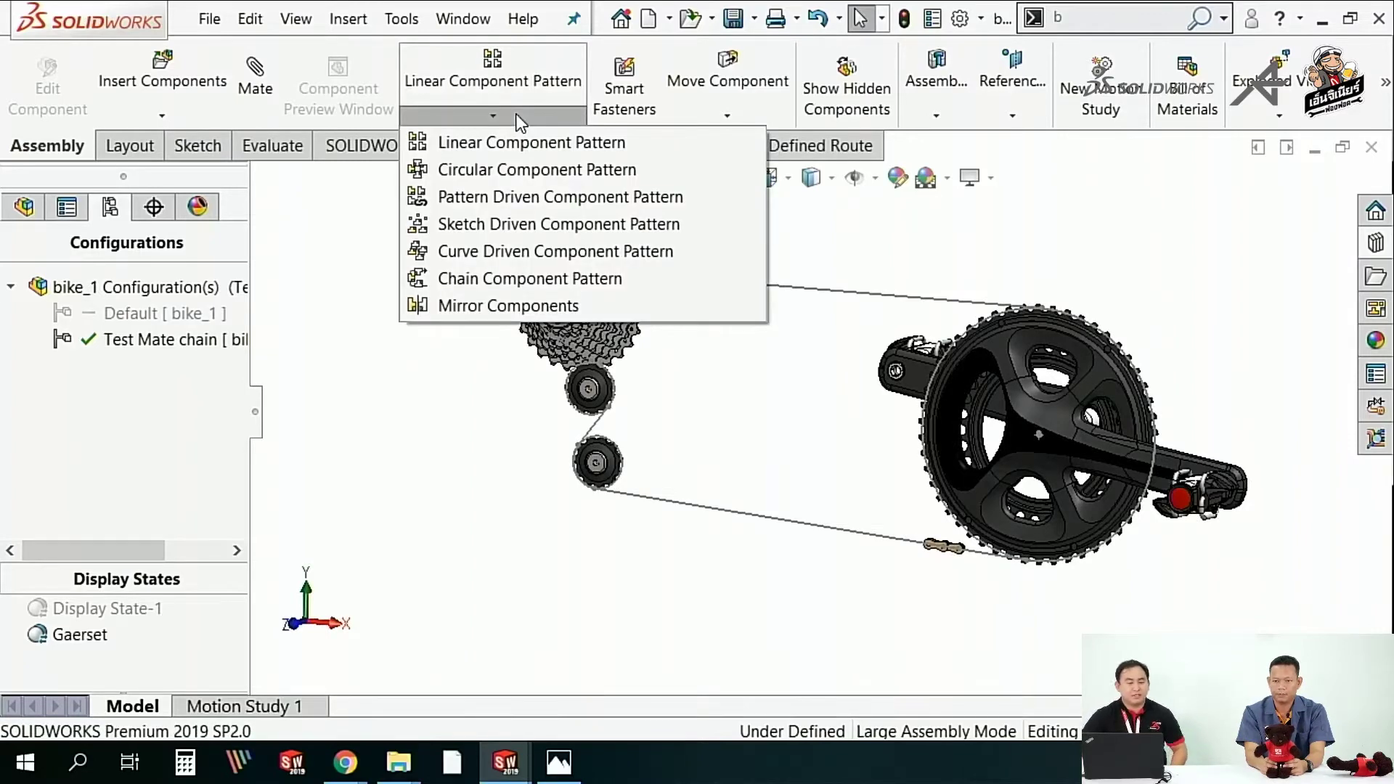
left_click(624, 279)
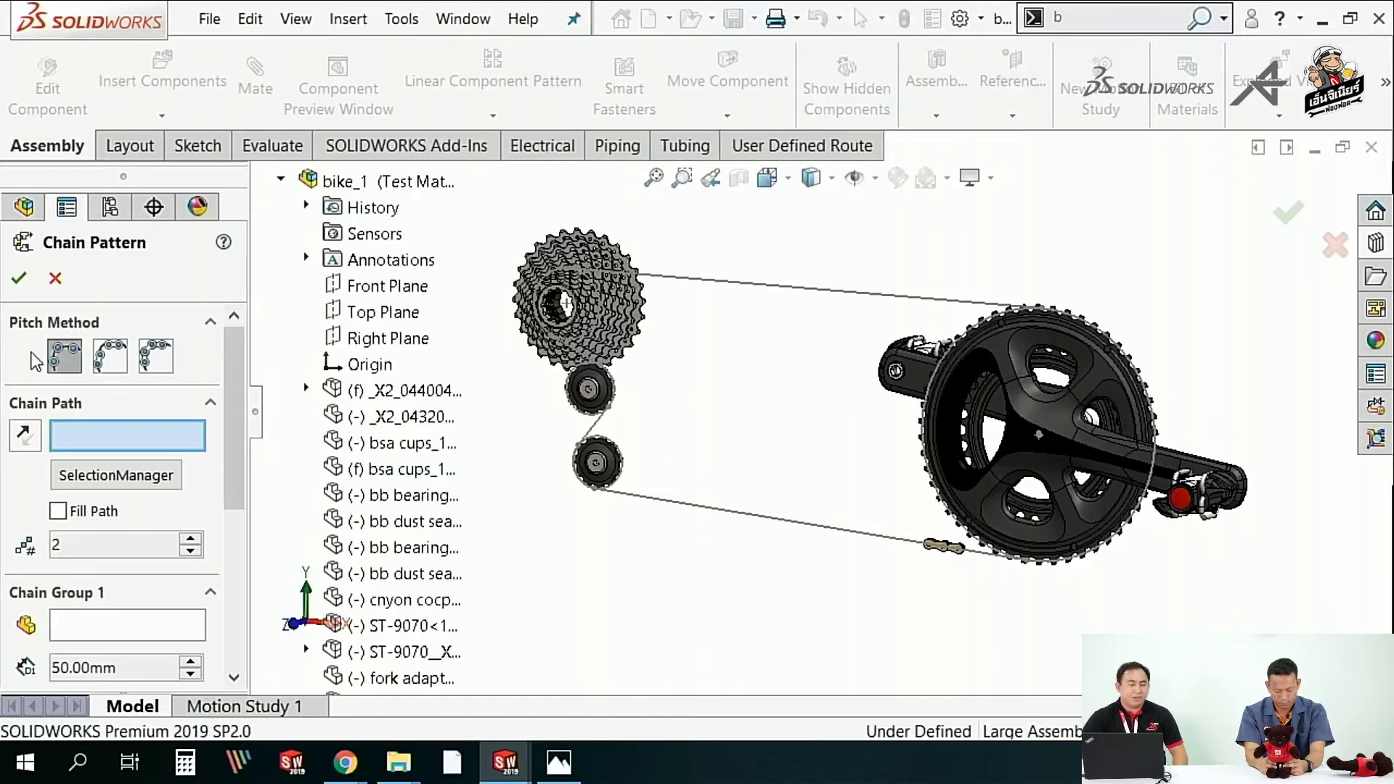
- Choose Connected Linkage as the chain pattern's pitch method
left_click(158, 363)
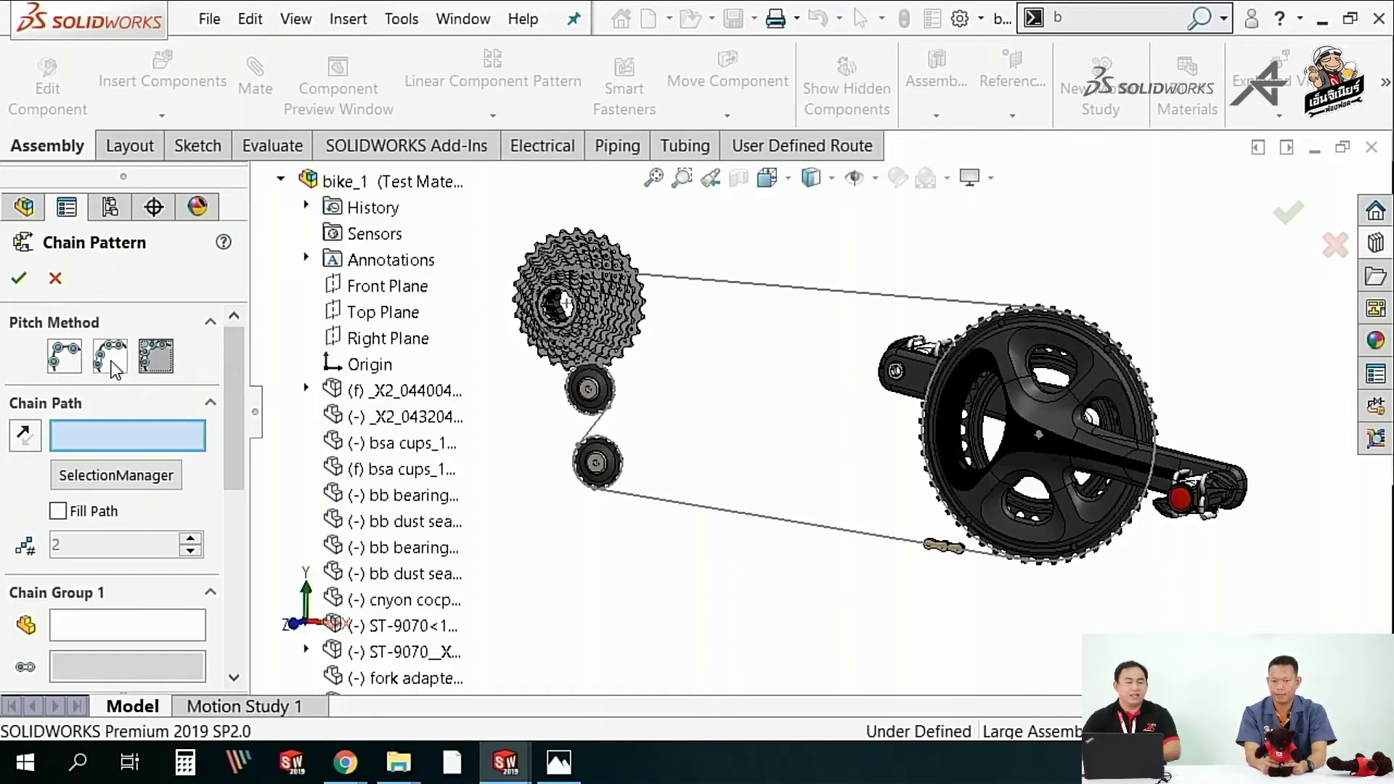
left_click(158, 361)
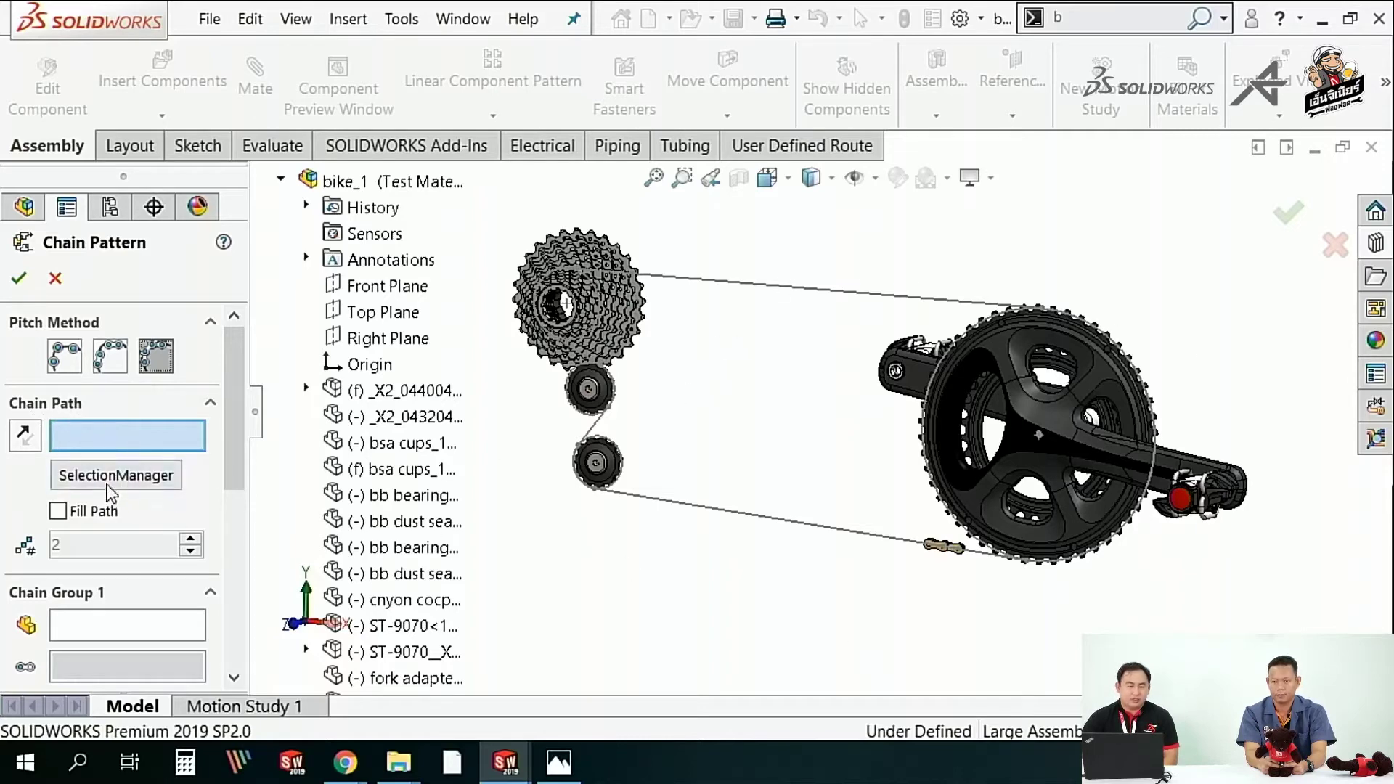
- Set the chain path to the chain sketch's full closed loop using Select Closed Loop
left_click(709, 279)
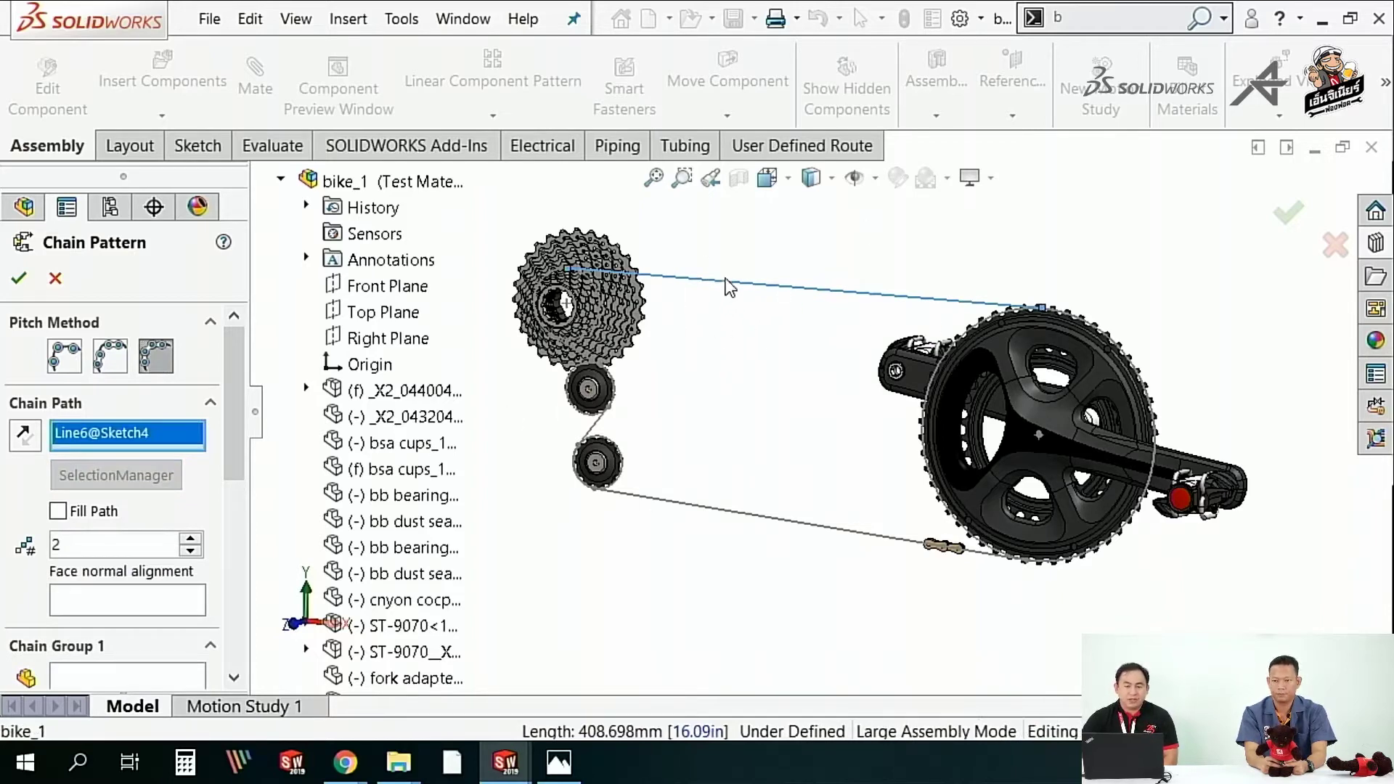
left_click(684, 280)
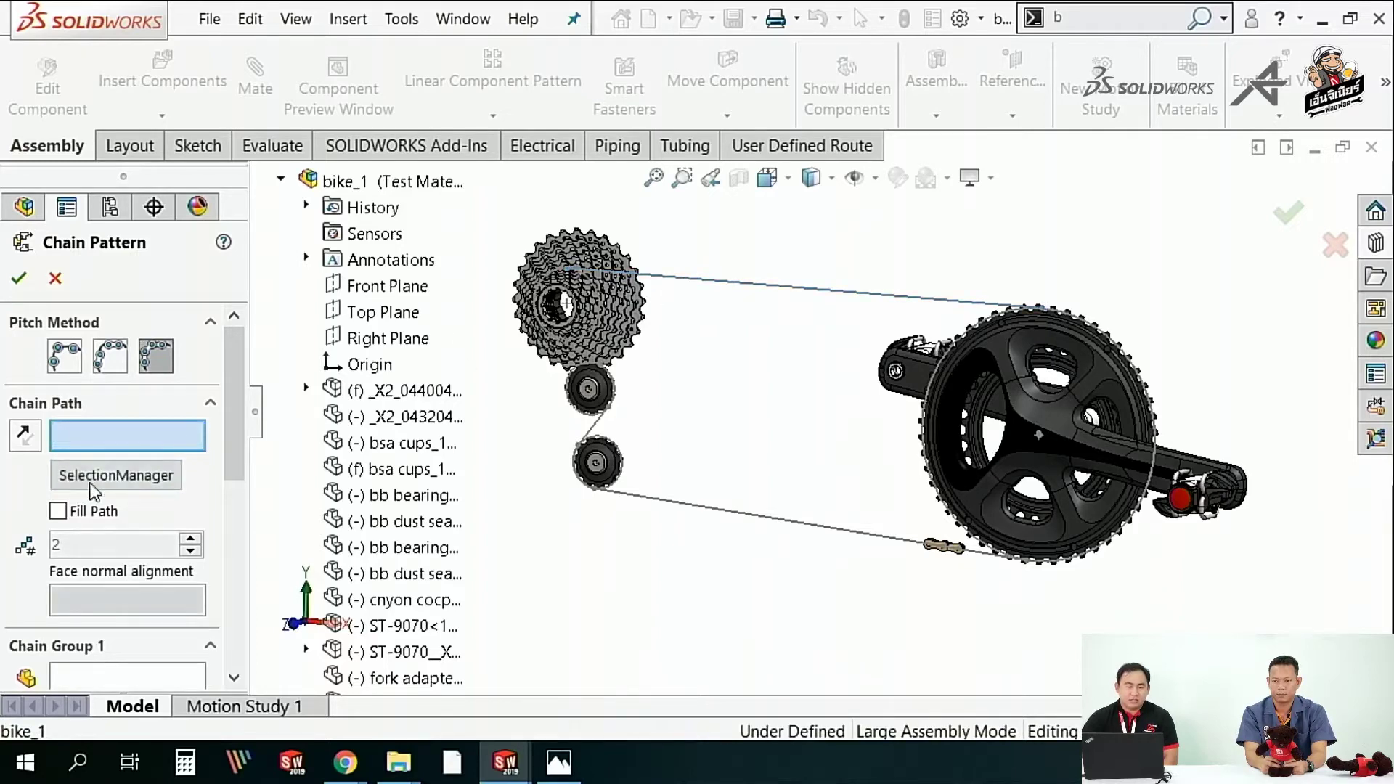
left_click(119, 477)
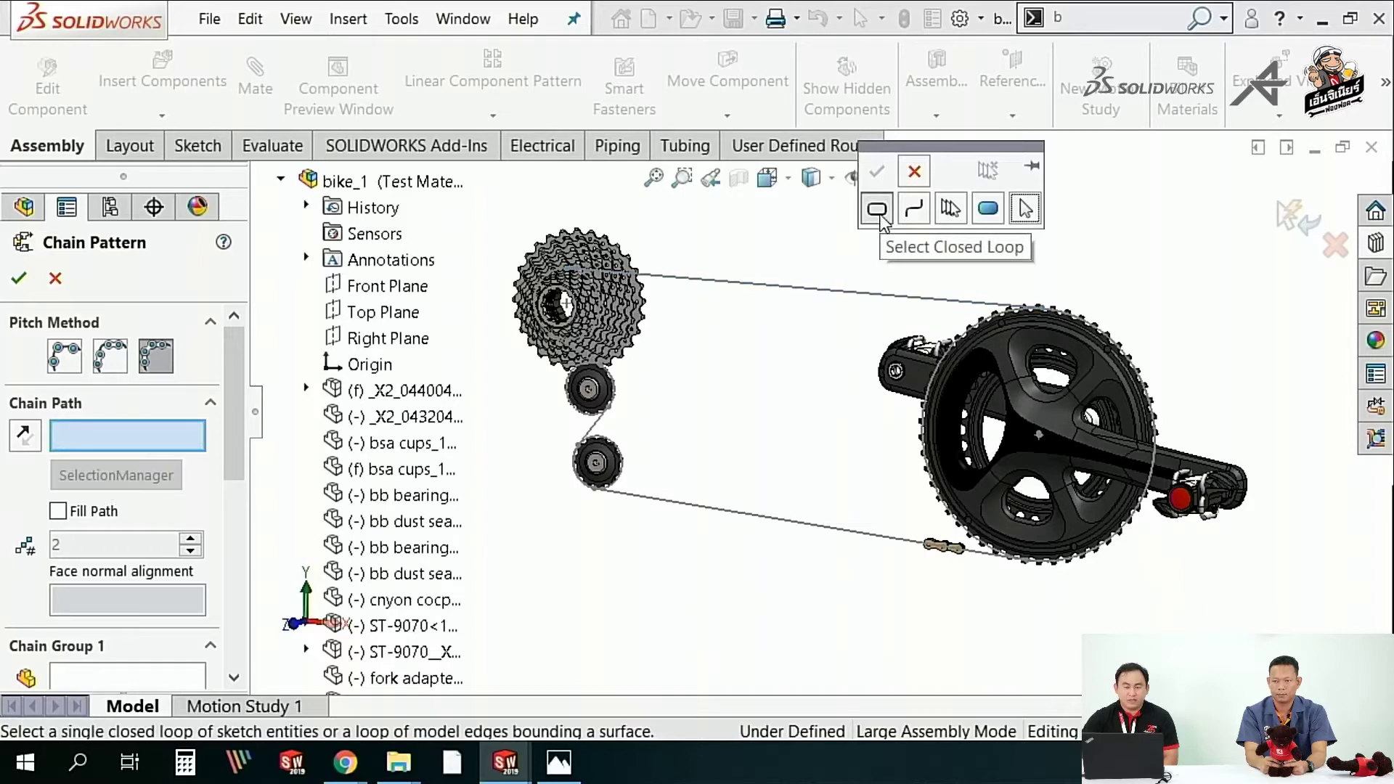
left_click(748, 288)
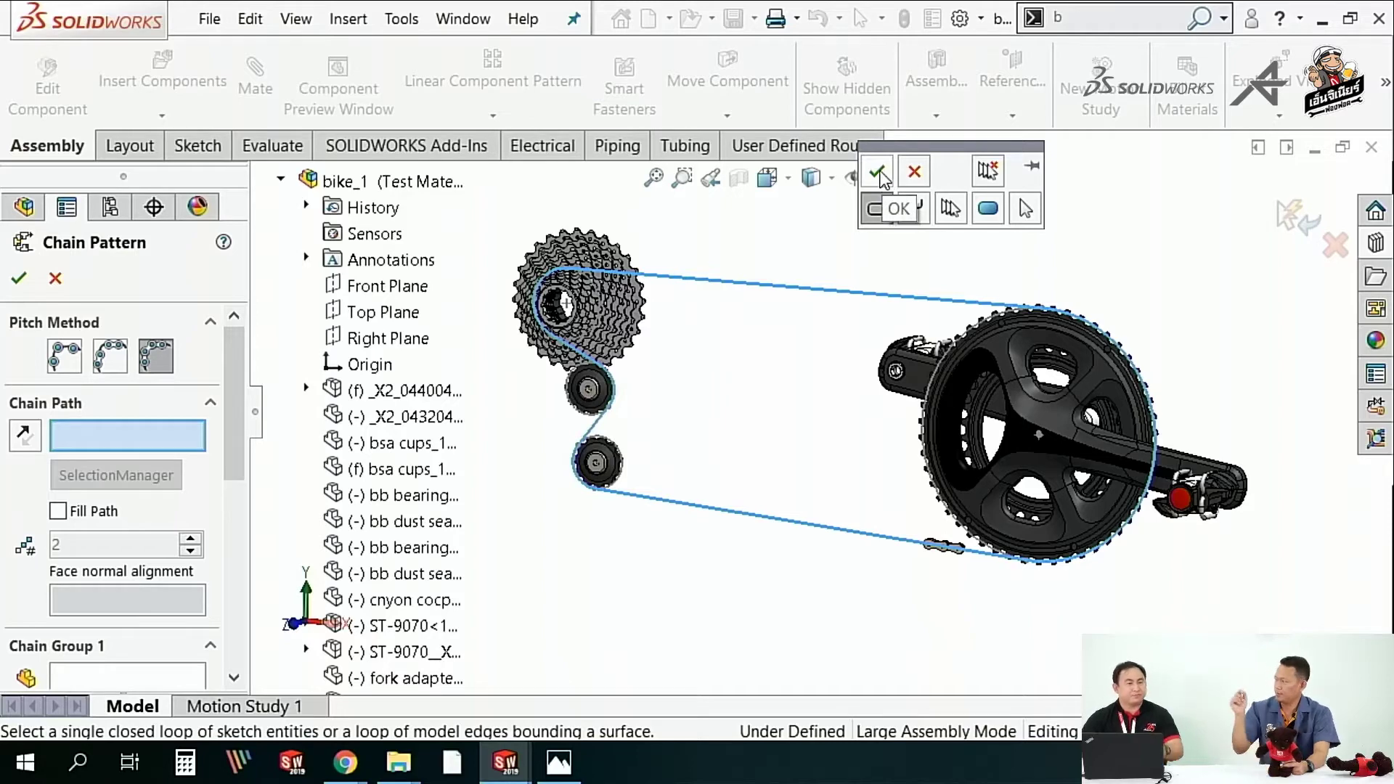
left_click(877, 173)
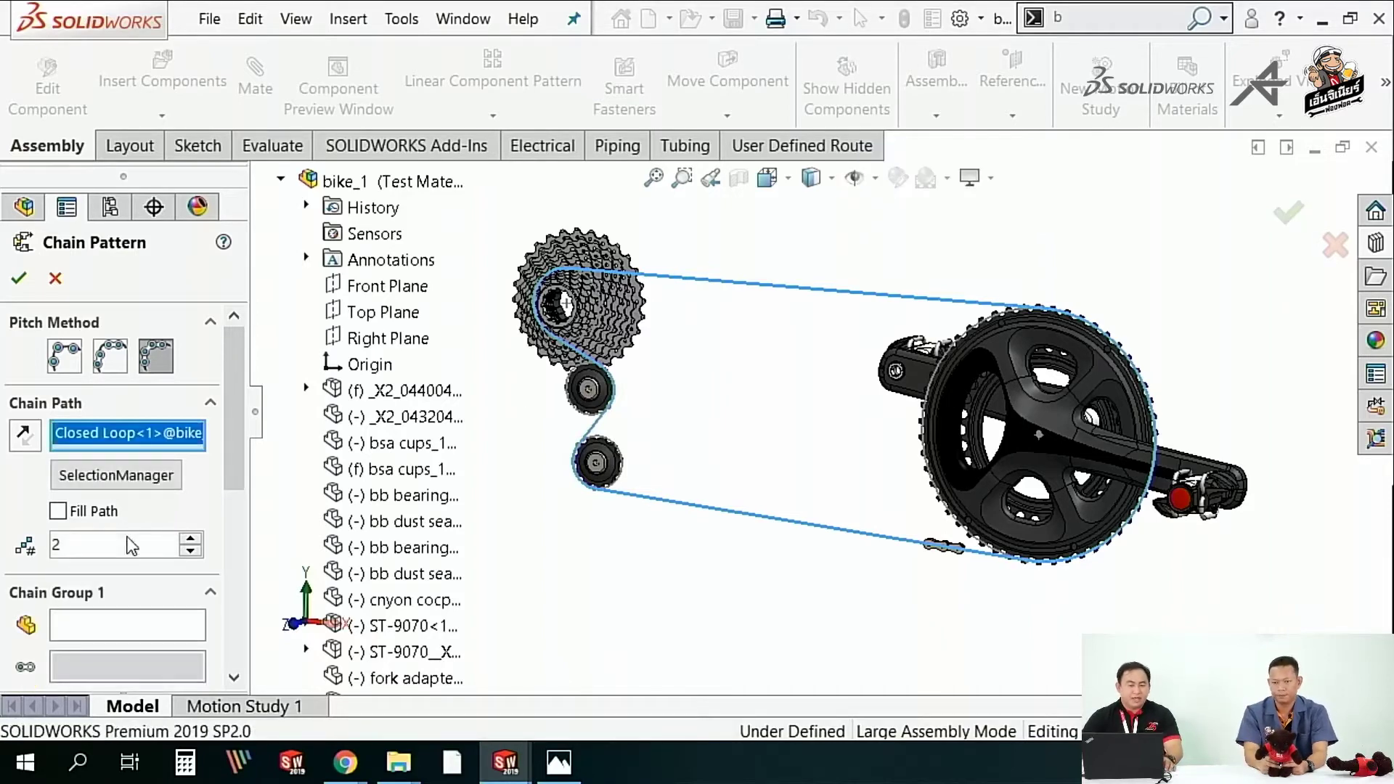
- Put the chain link and two of its faces into Chain Group 1
left_click_drag(240, 421, 233, 495)
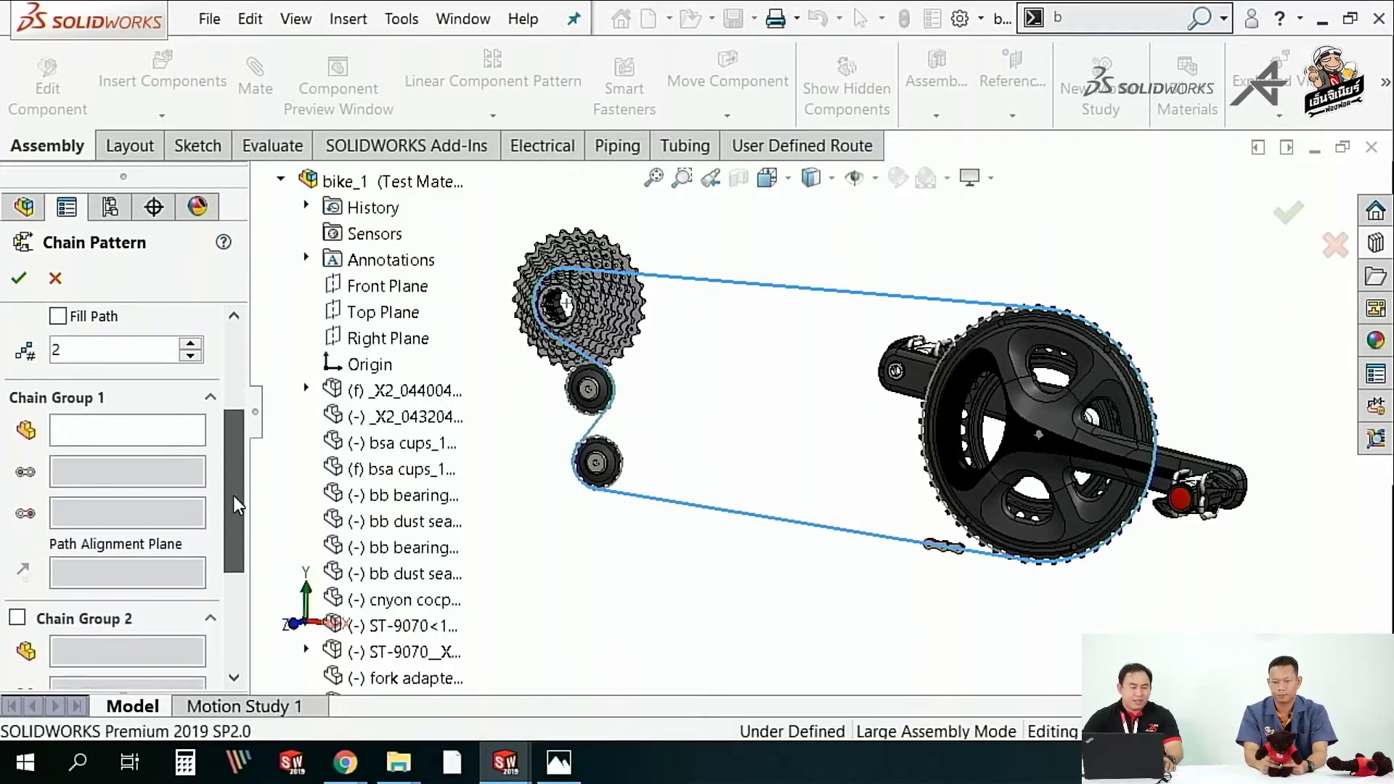
left_click(69, 430)
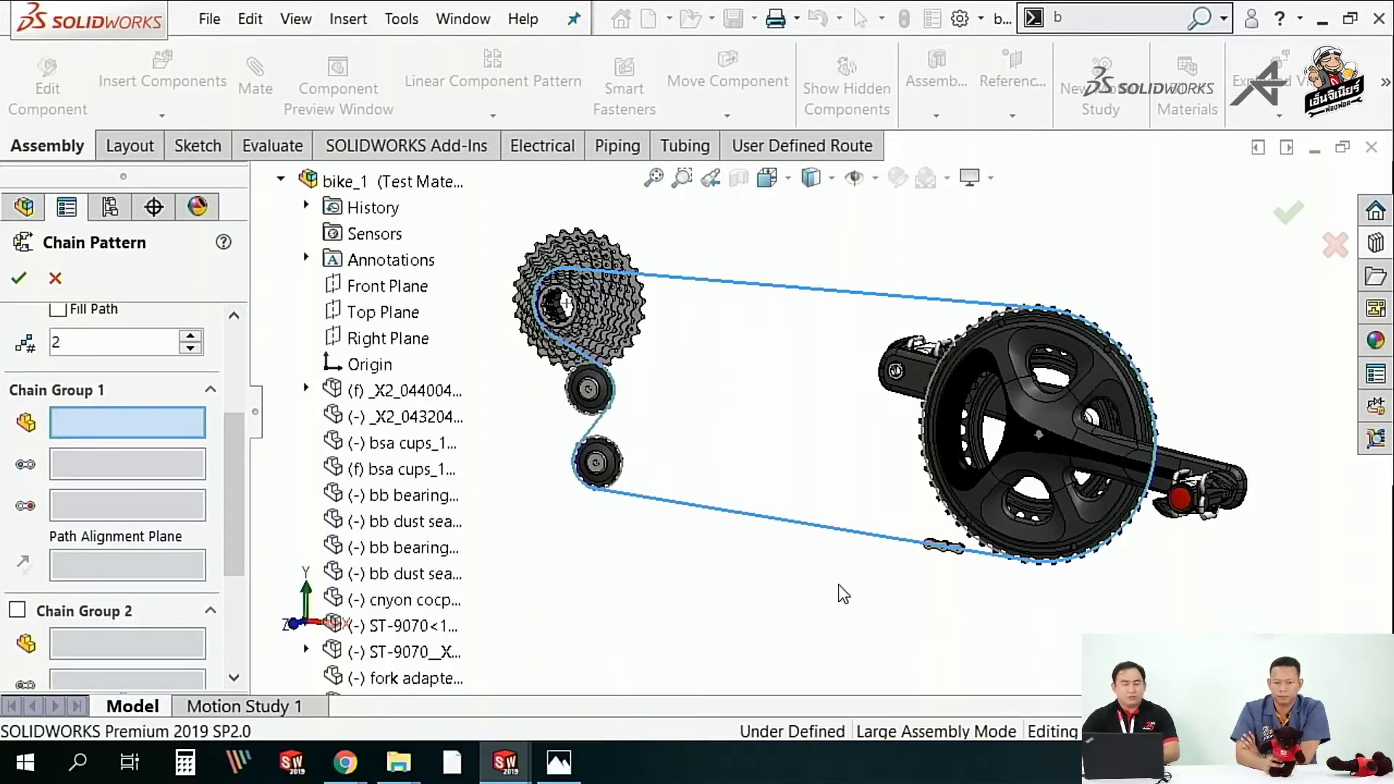
scroll(944, 551, "down", 5)
scroll(907, 523, "down", 3)
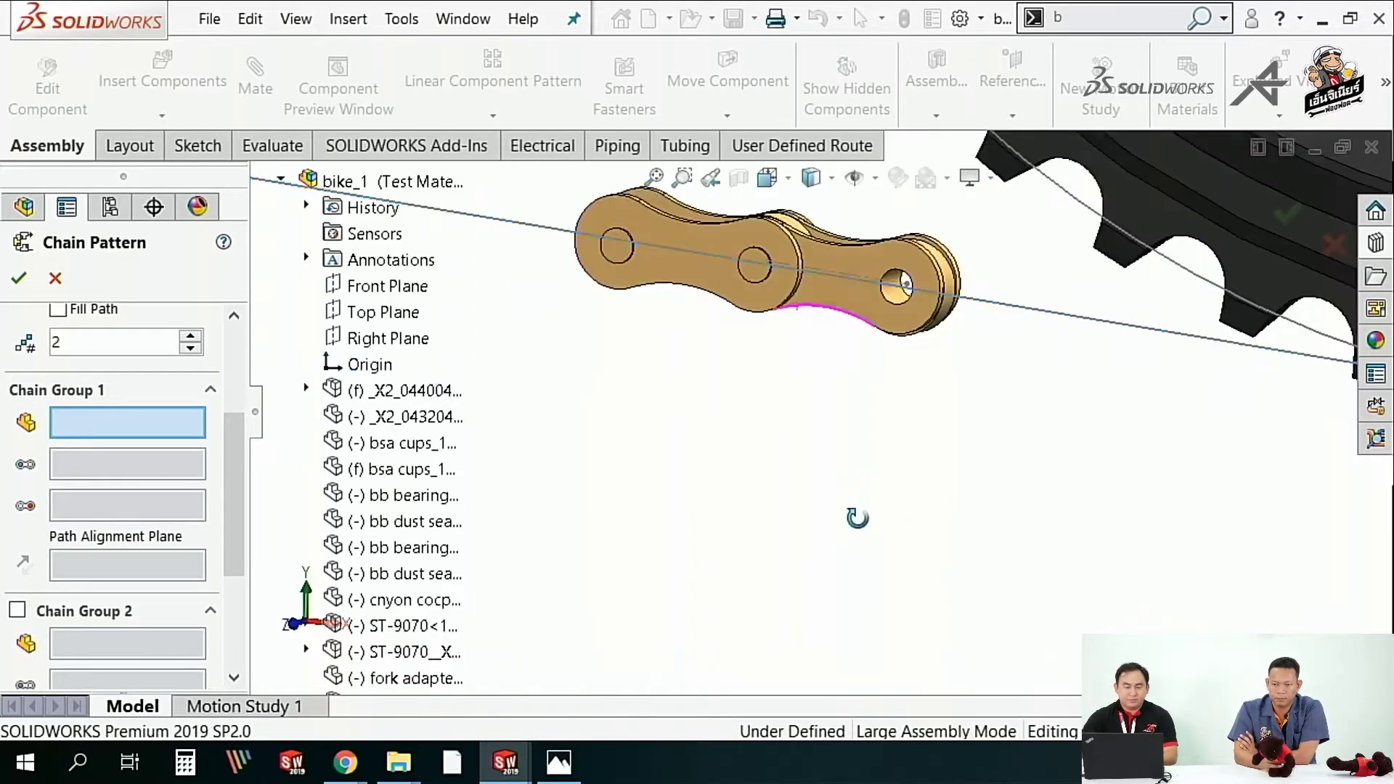
scroll(747, 285, "up", 3)
scroll(832, 399, "down", 3)
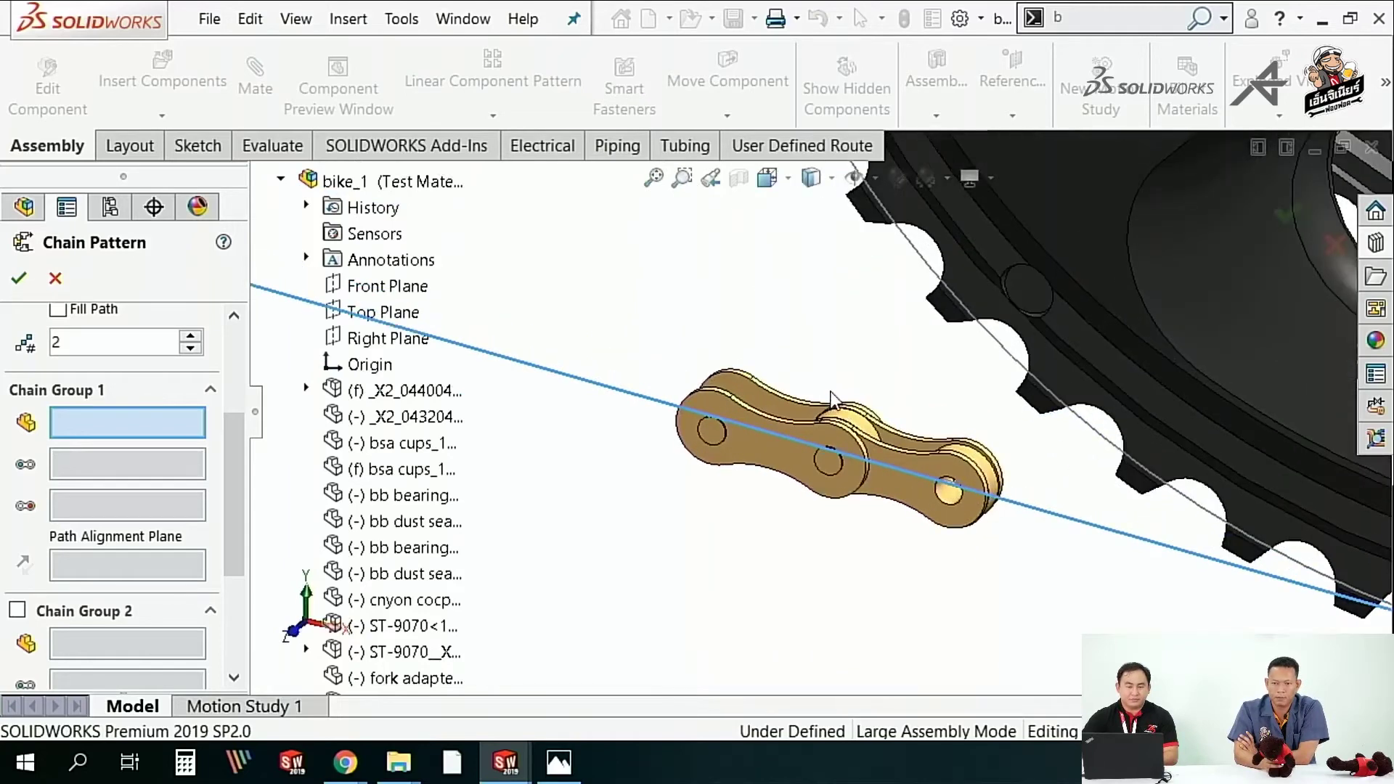
left_click(747, 425)
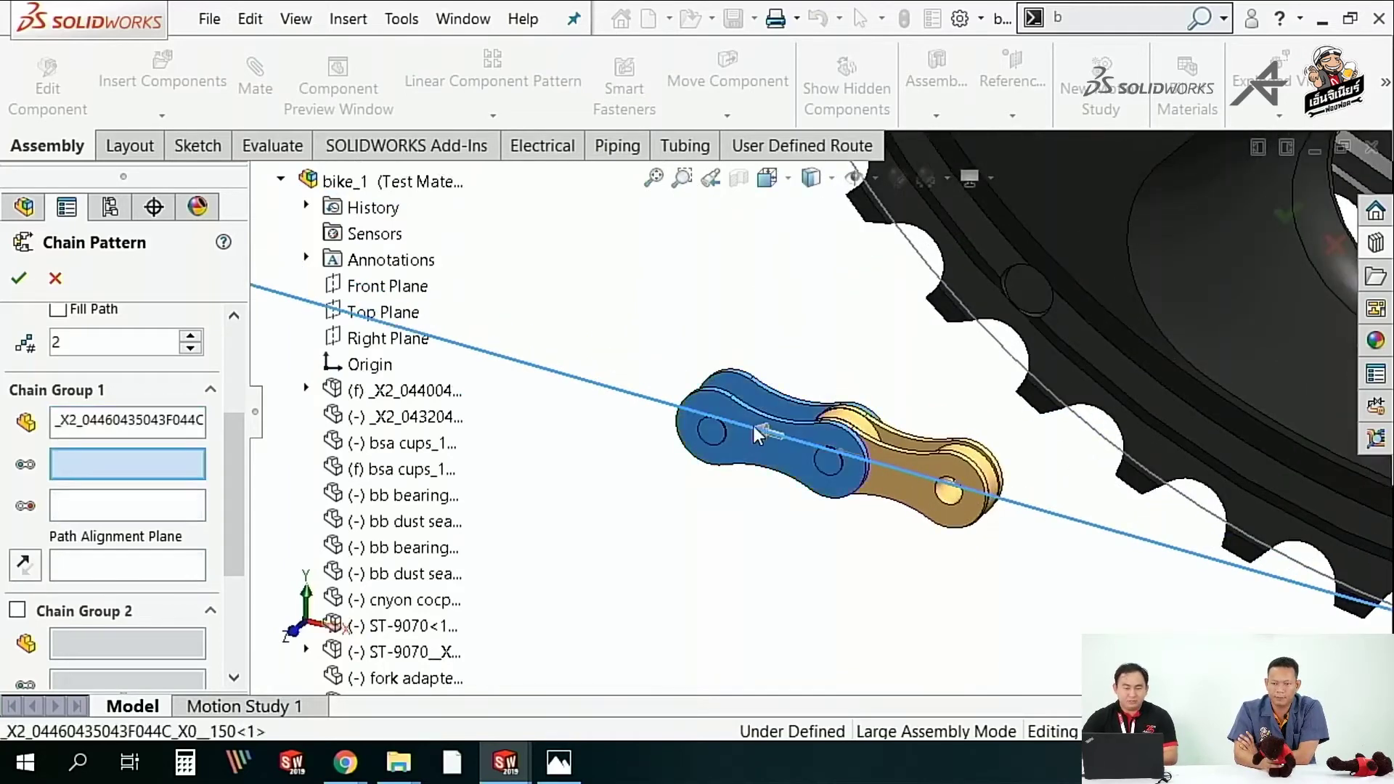
scroll(775, 416, "down", 5)
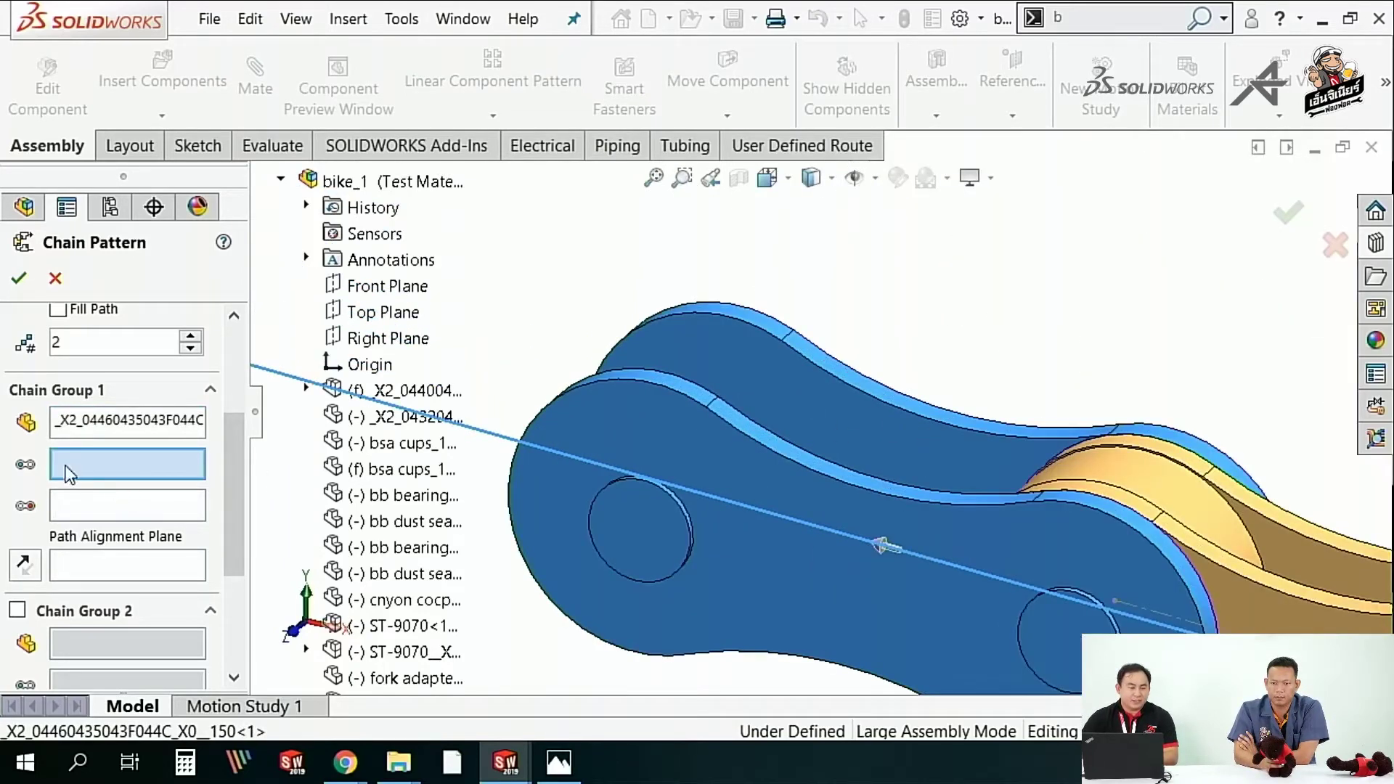
left_click(733, 311)
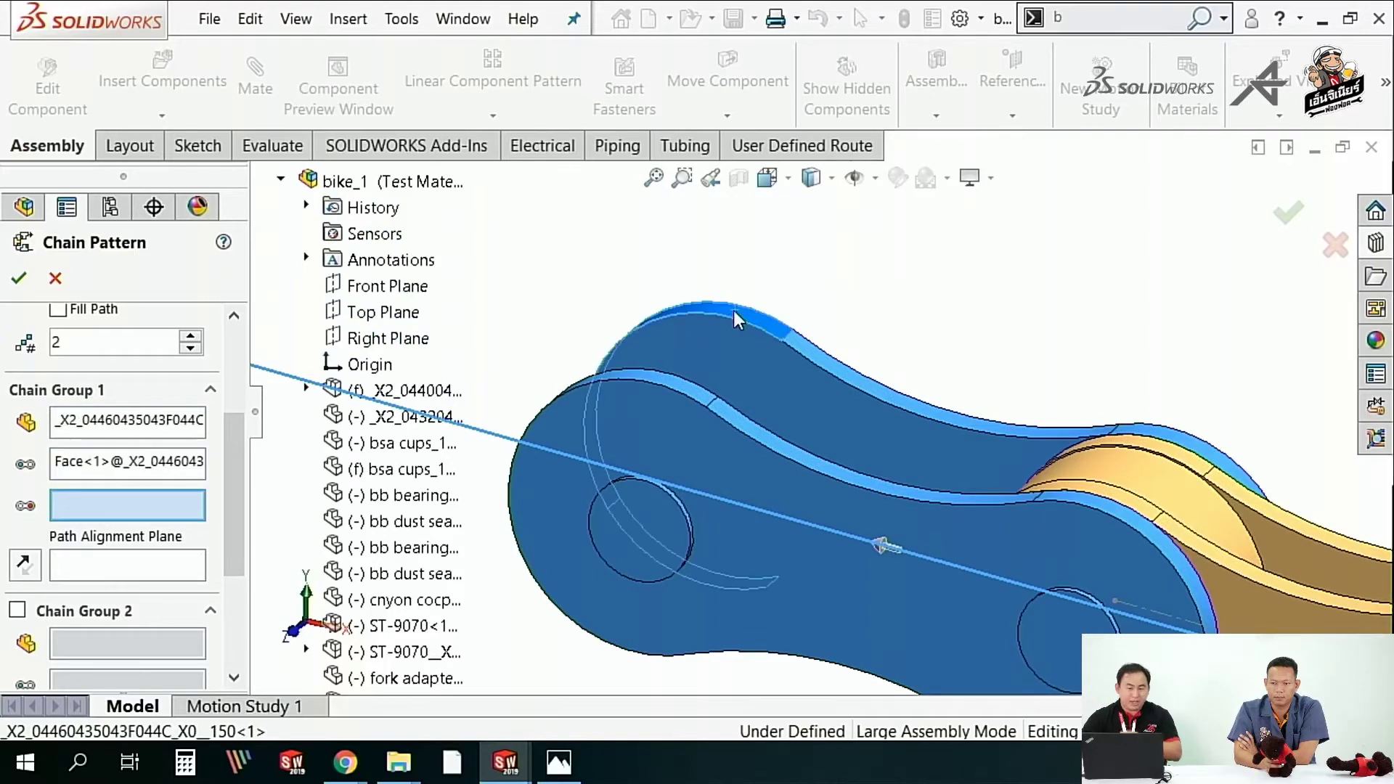
left_click(1189, 442)
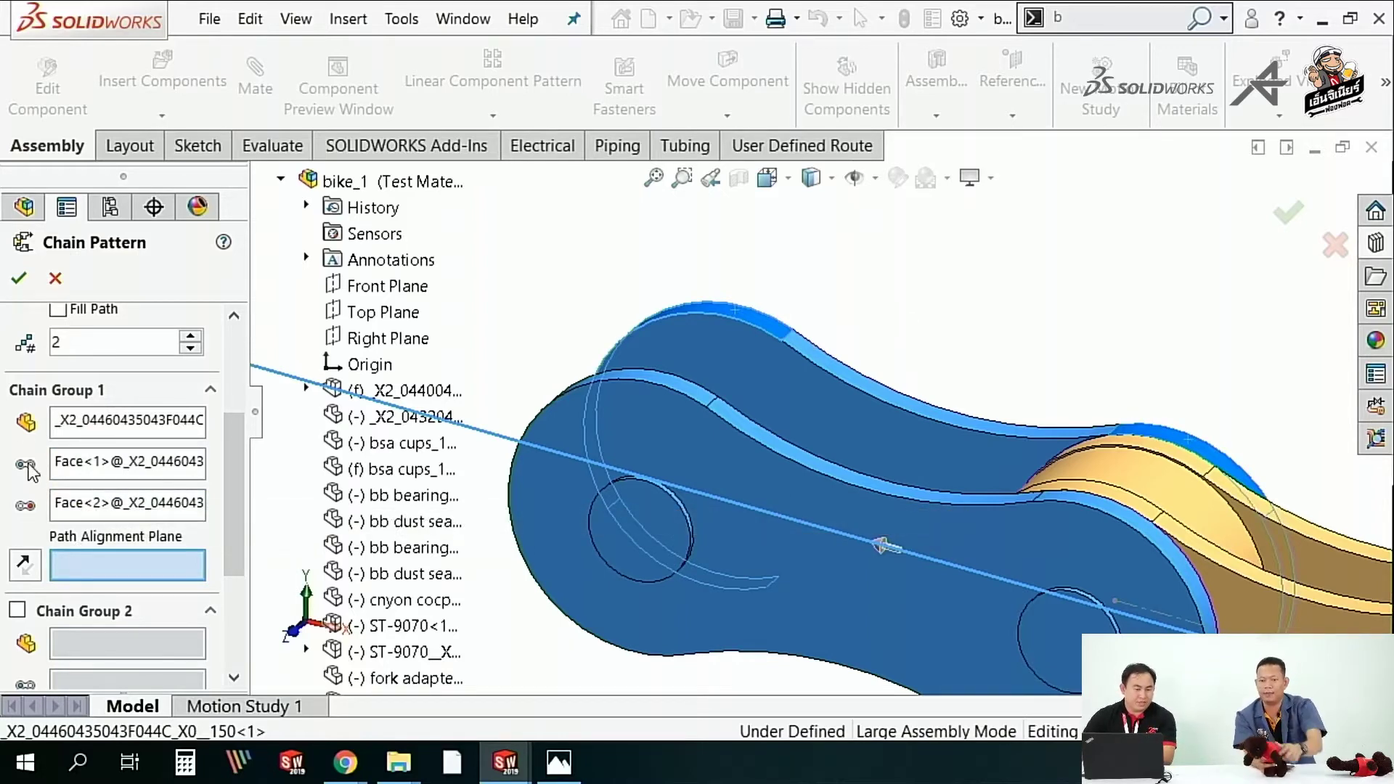
- Show the planes, set Plane1 as the path alignment plane, and enable Chain Group 2
left_click(874, 178)
left_click(857, 209)
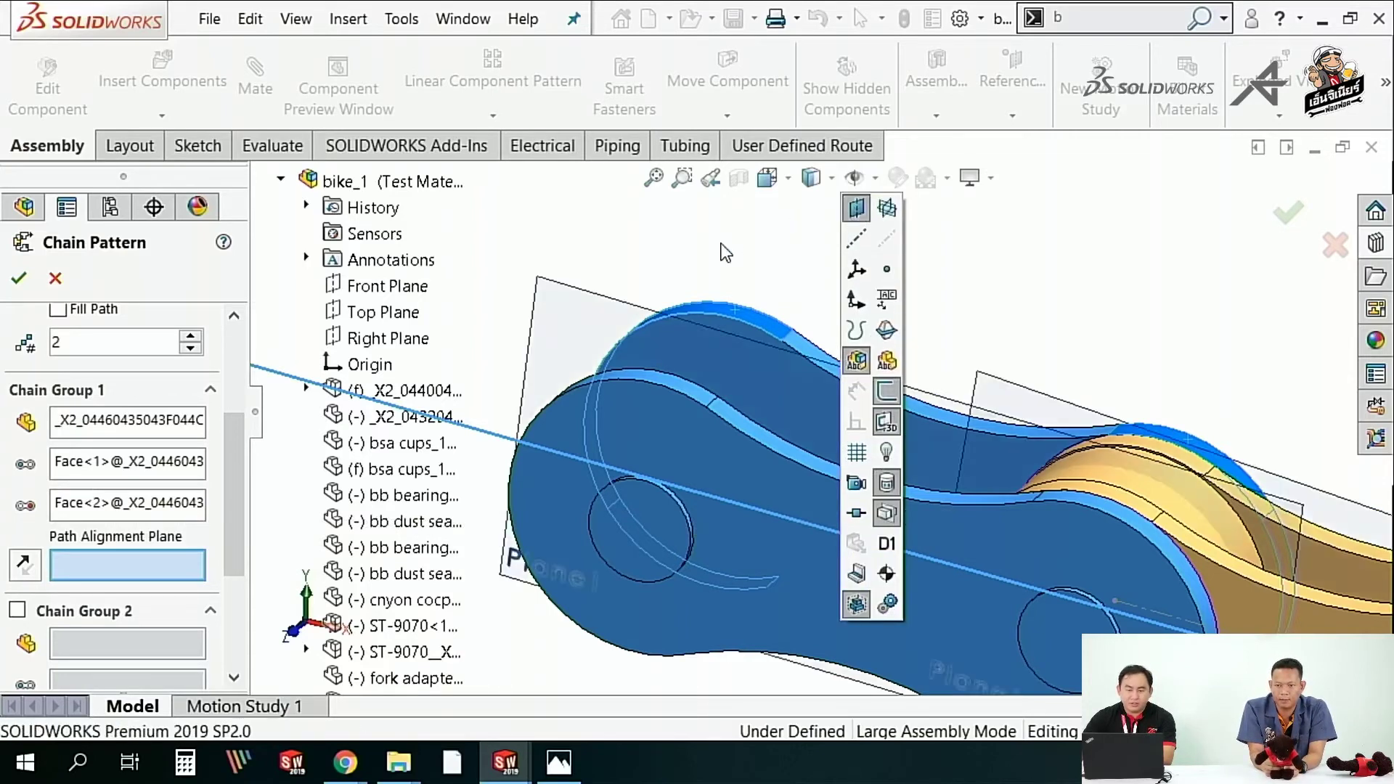
scroll(982, 327, "up", 3)
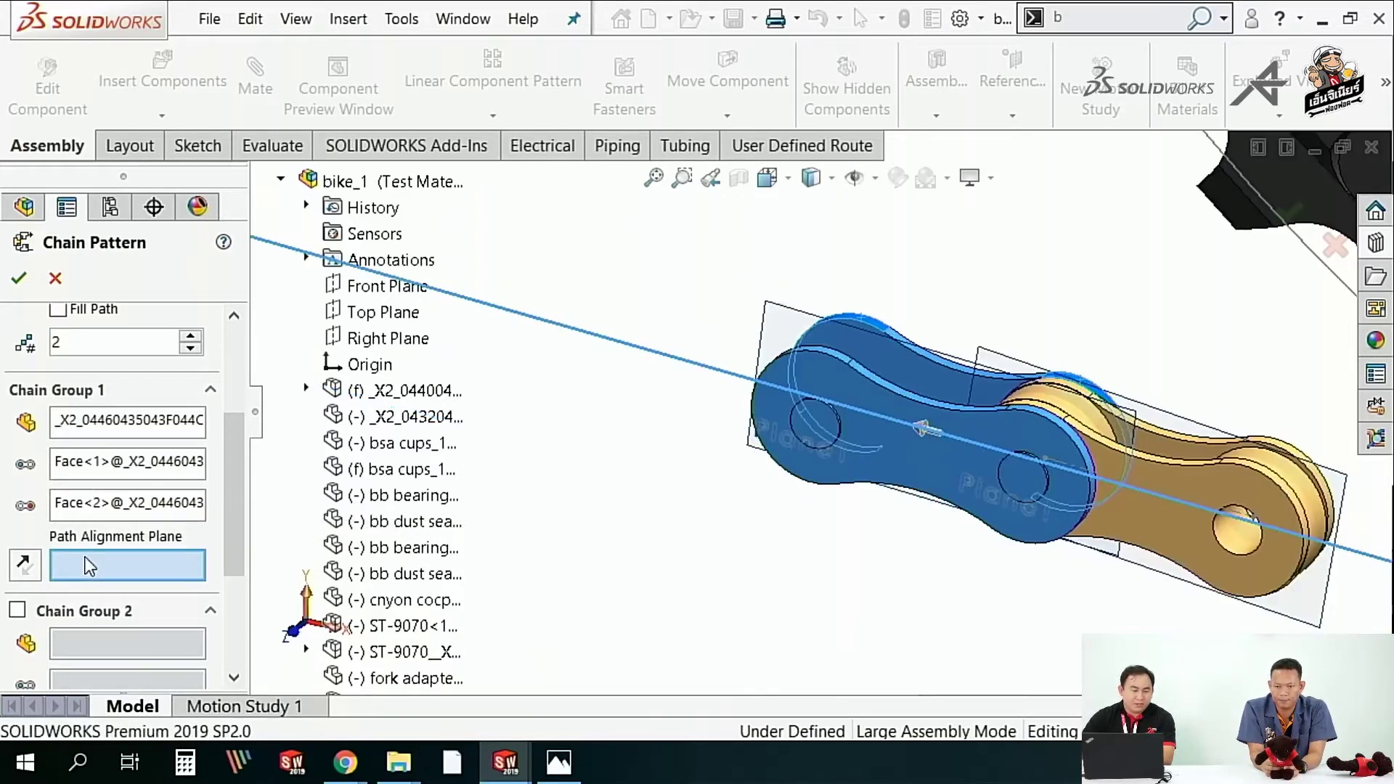
left_click(771, 343)
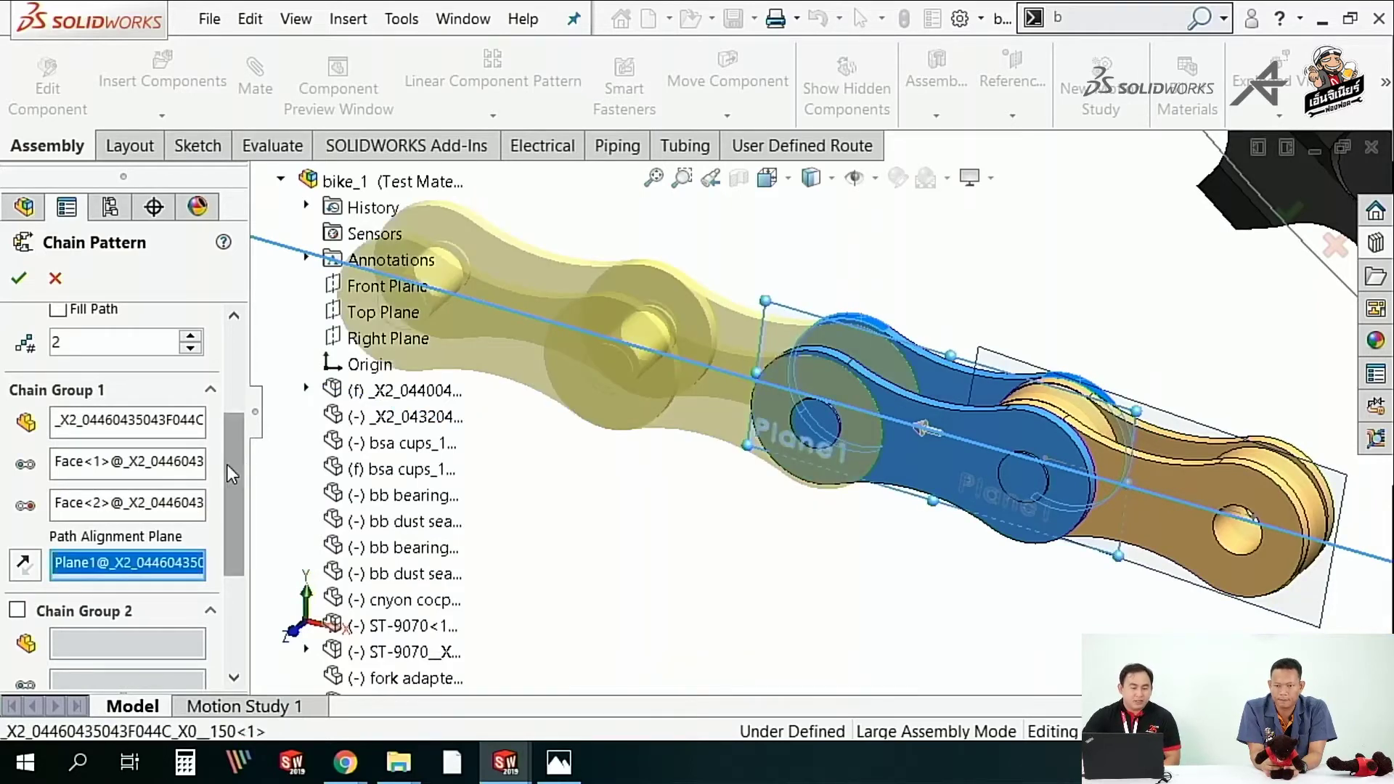
left_click_drag(226, 469, 228, 542)
left_click(17, 435)
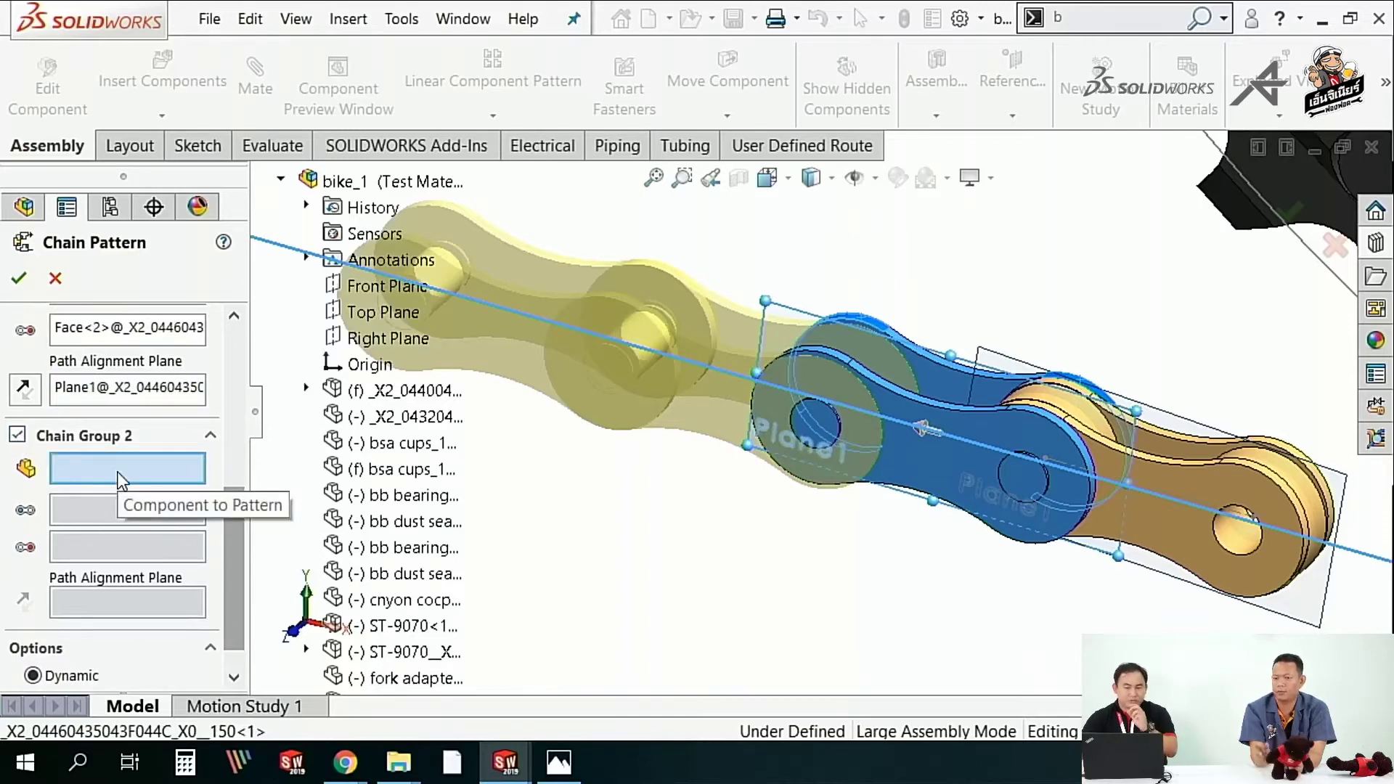
- Give Chain Group 2 the second link, Face<3>, Face<4> and Plane1 for path alignment
left_click(1166, 546)
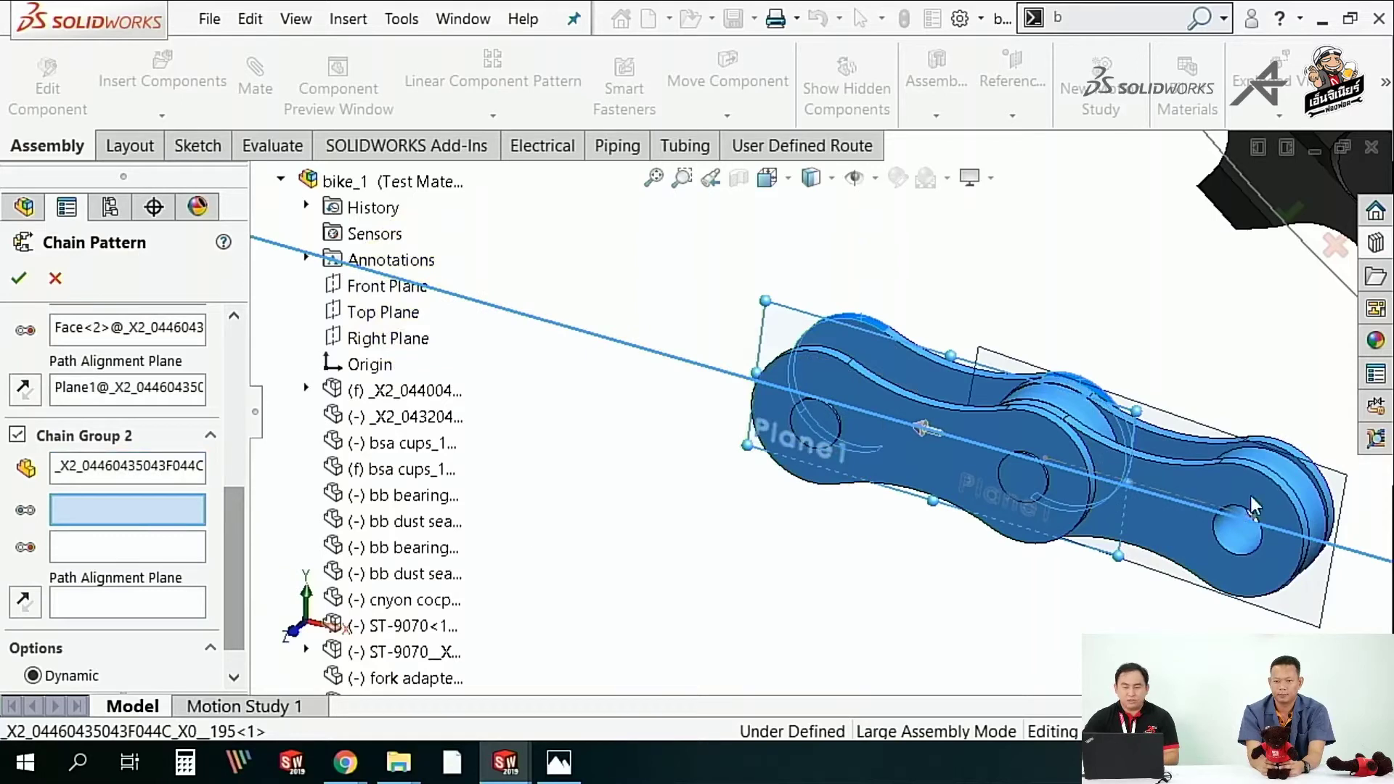
scroll(1064, 415, "down", 4)
left_click(608, 260)
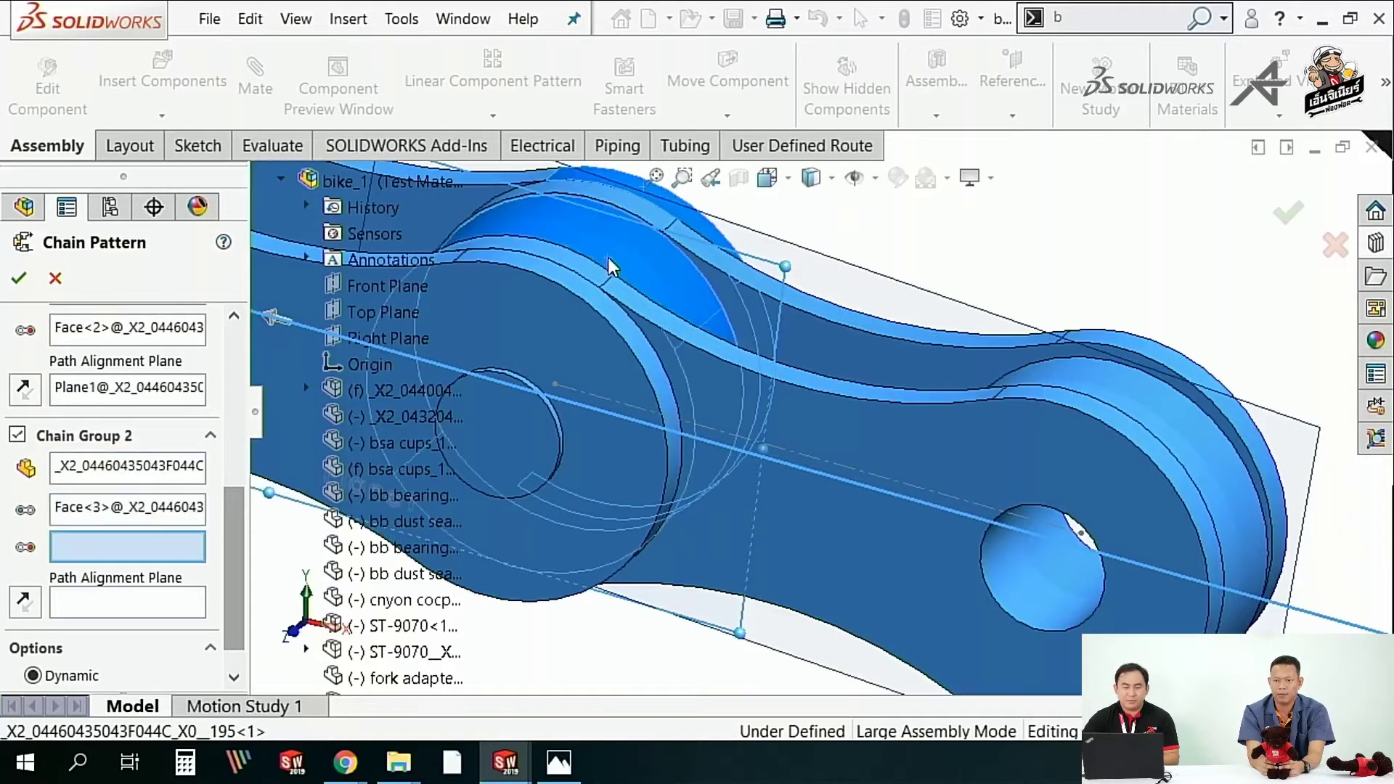
left_click(1189, 462)
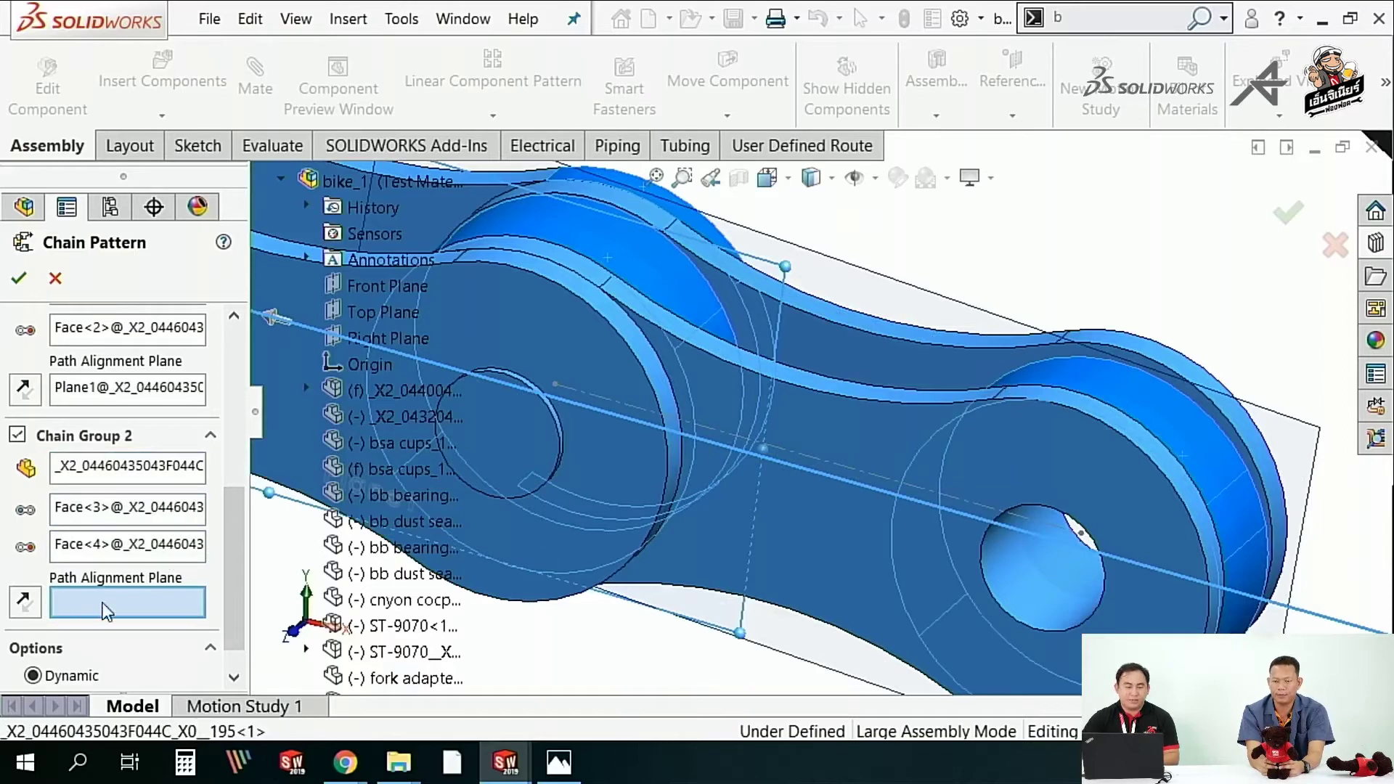
scroll(980, 613, "up", 3)
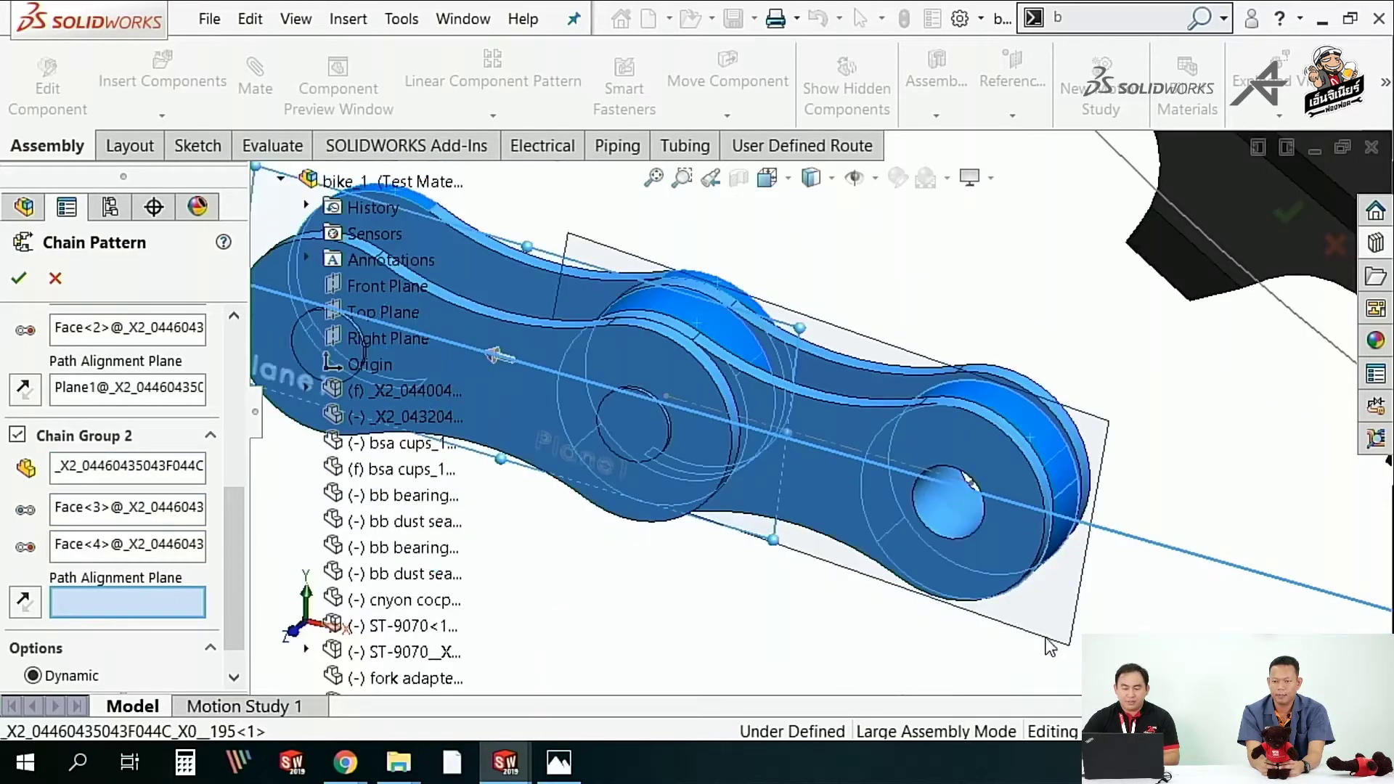
left_click(1050, 646)
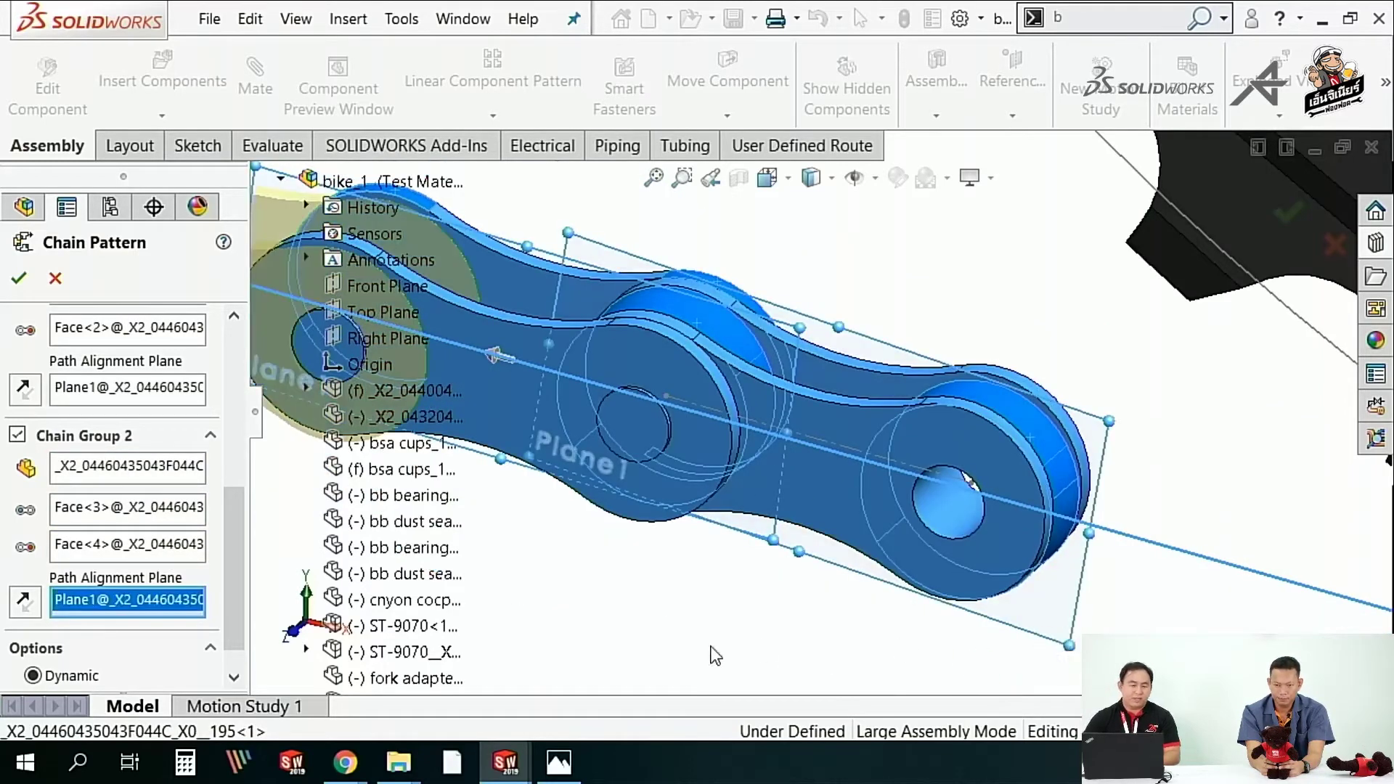
left_click_drag(230, 531, 249, 429)
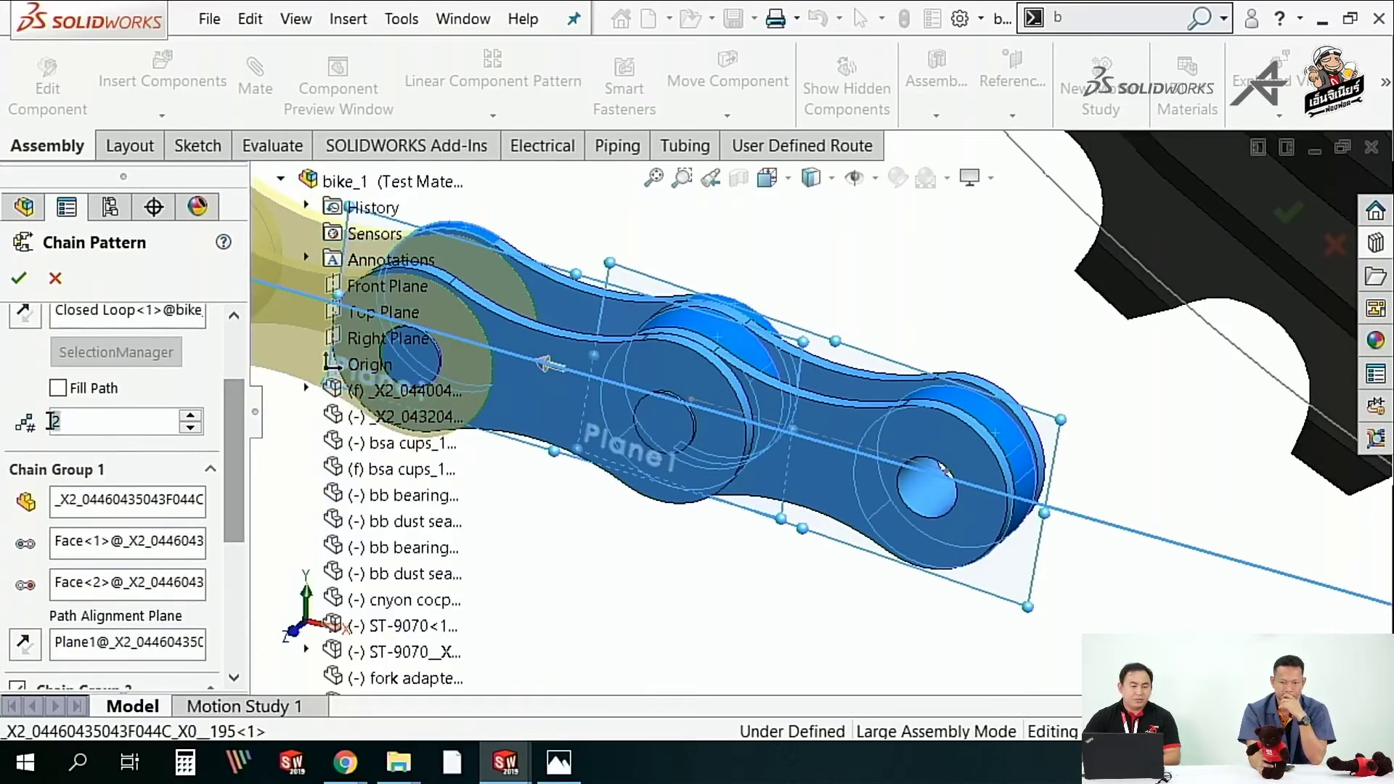
- Set the instance count to 4 and turn on Fill Path, previewing 53 links
scroll(653, 560, "up", 3)
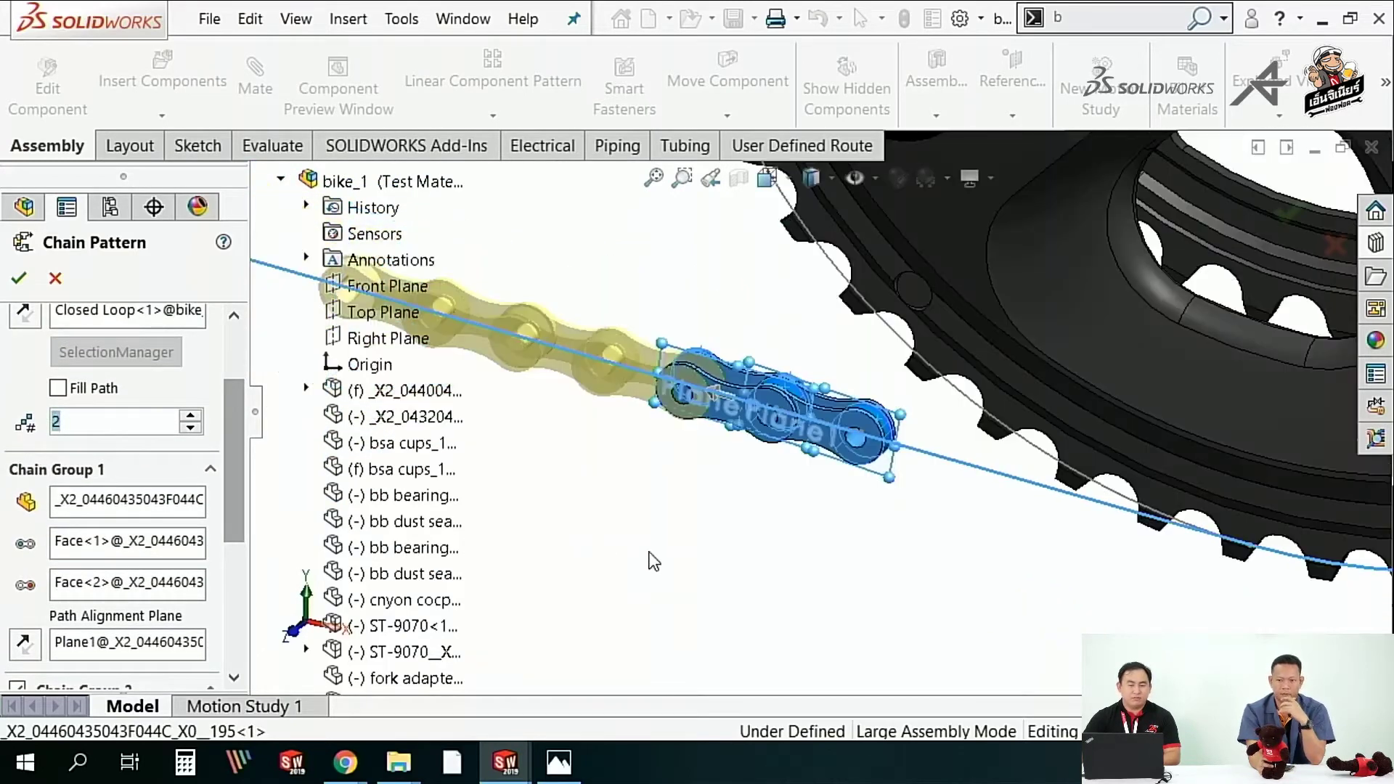
left_click(196, 419)
left_click(196, 419)
scroll(673, 472, "up", 3)
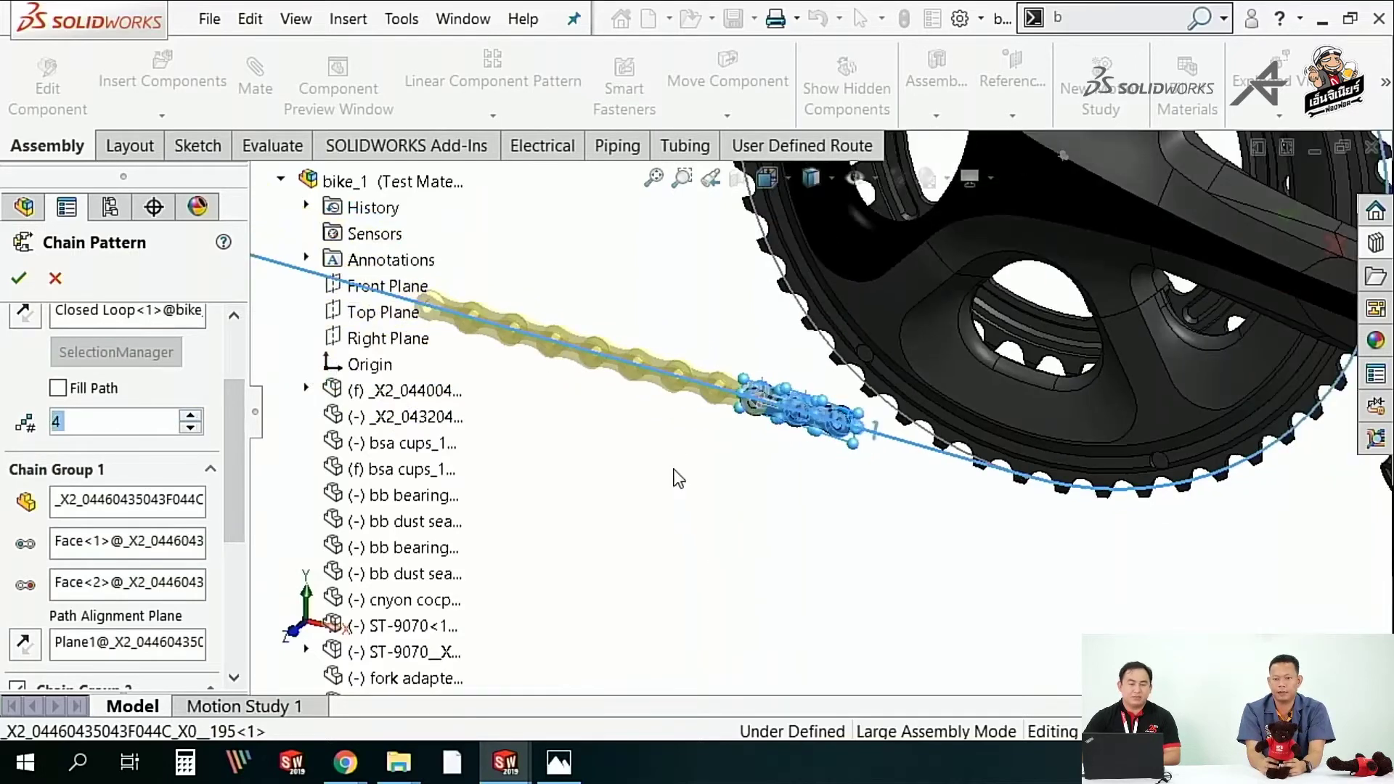
scroll(658, 454, "up", 2)
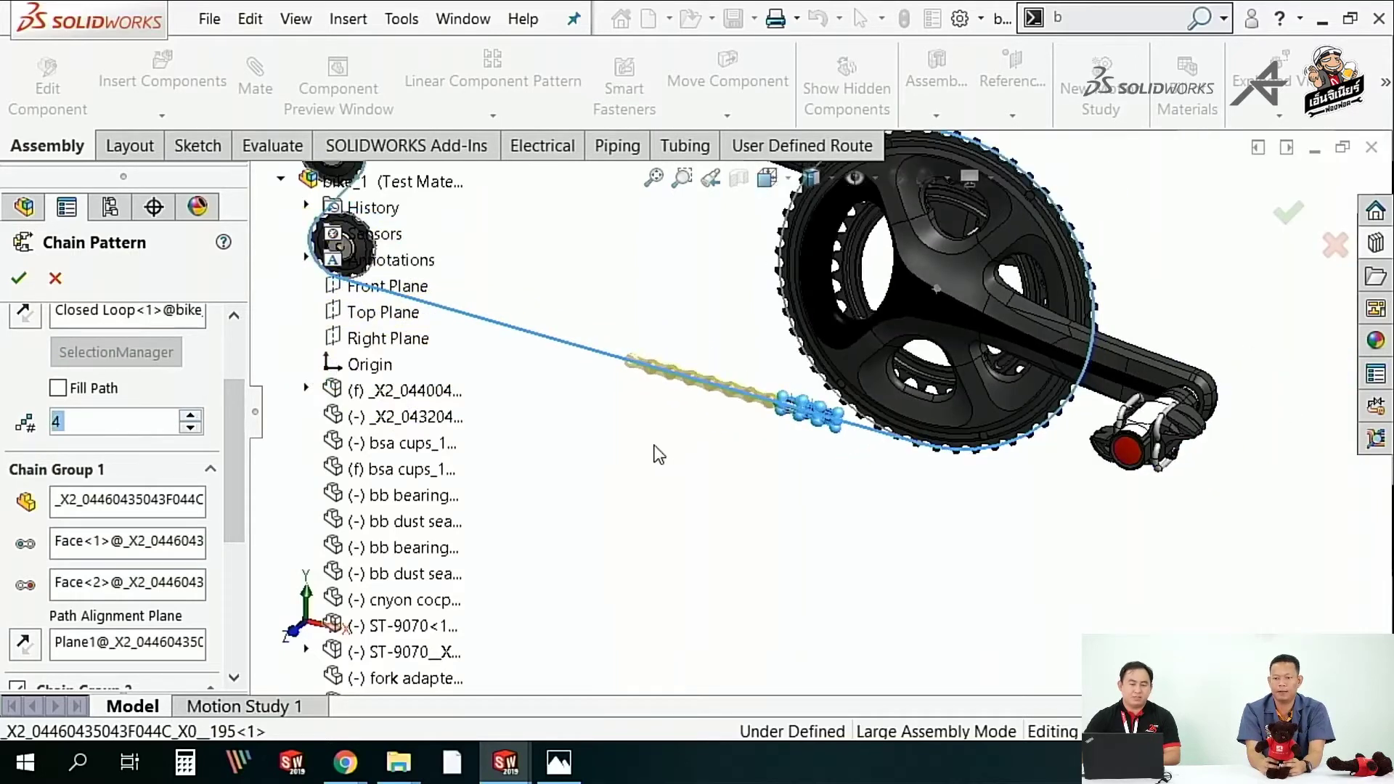
left_click(58, 388)
scroll(669, 404, "up", 3)
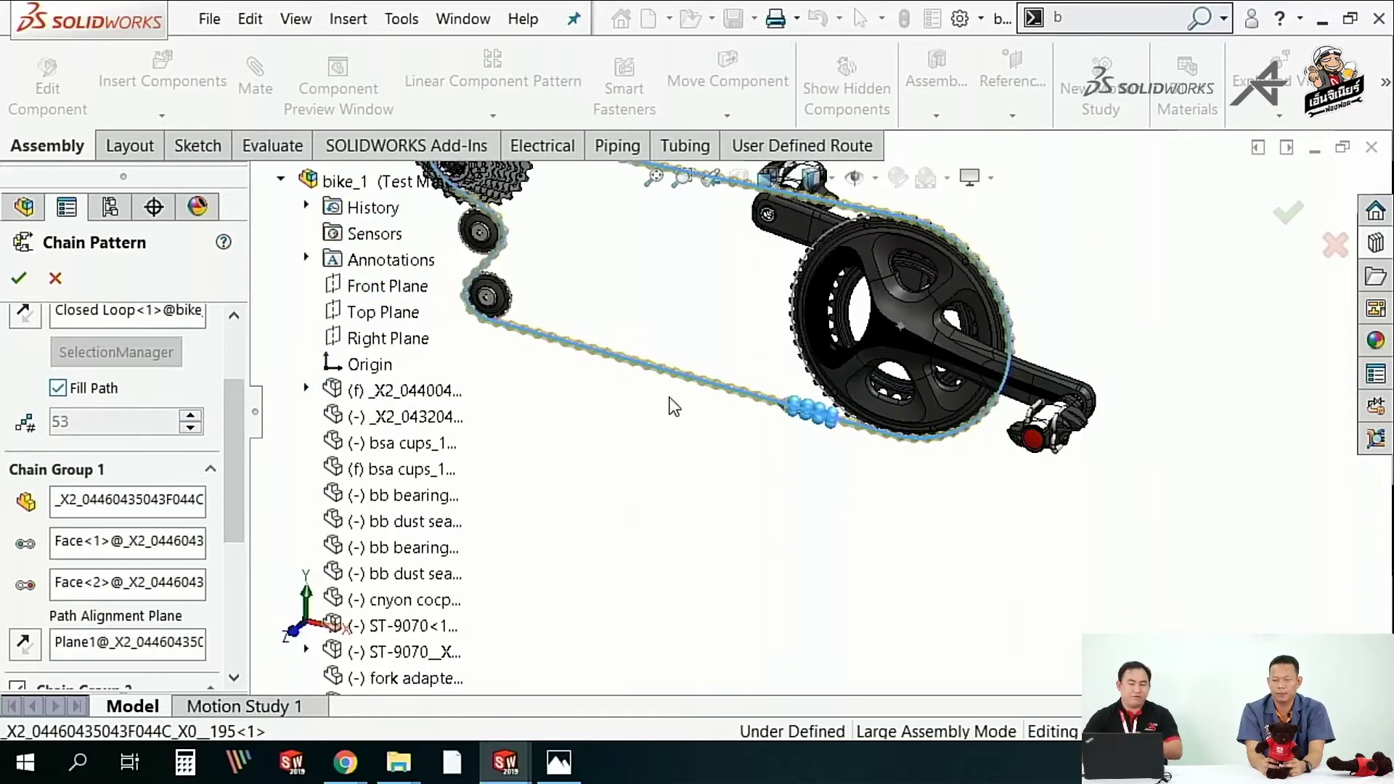
scroll(688, 309, "up", 2)
scroll(726, 327, "up", 1)
scroll(782, 355, "down", 2)
scroll(782, 355, "down", 2)
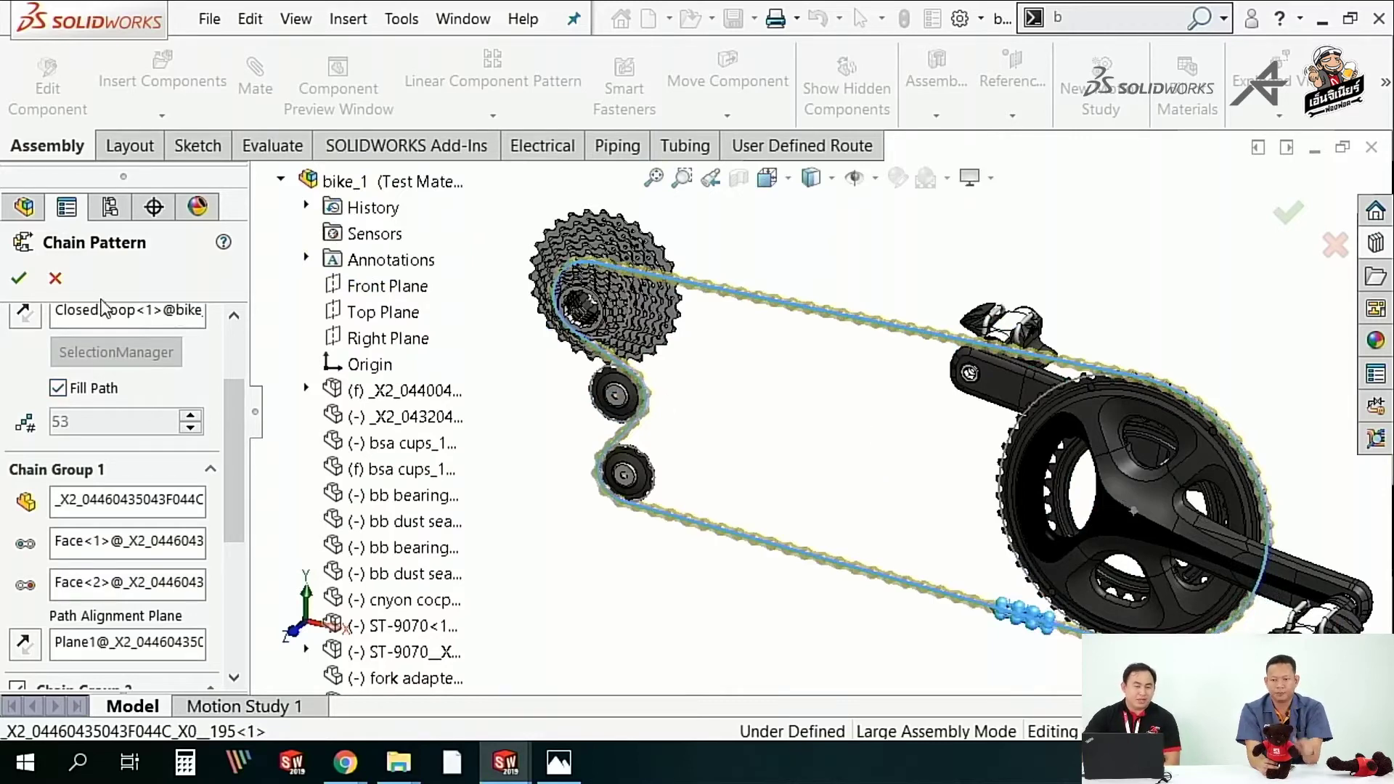
- Create the chain pattern and inspect the drivetrain from the front Gearset view
left_click(19, 287)
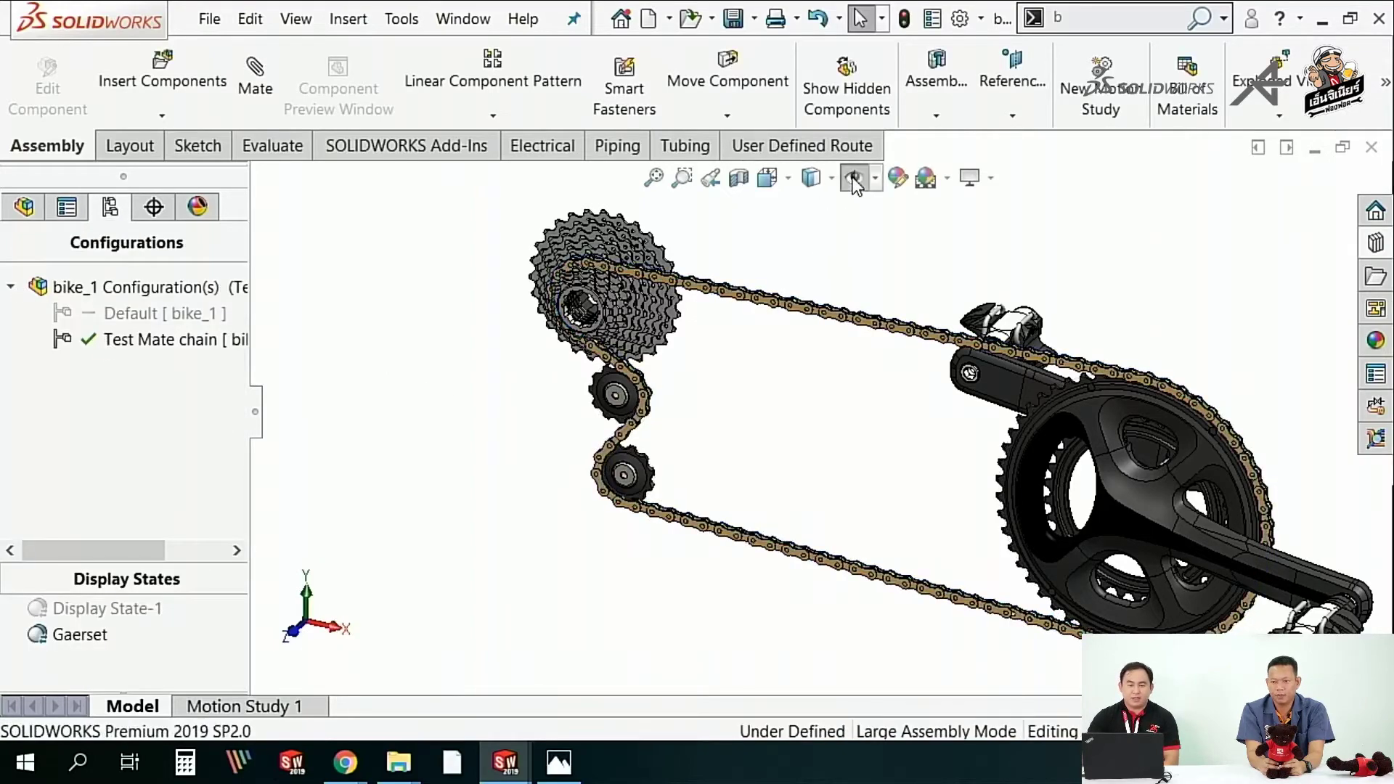
middle_click_drag(906, 499, 933, 467)
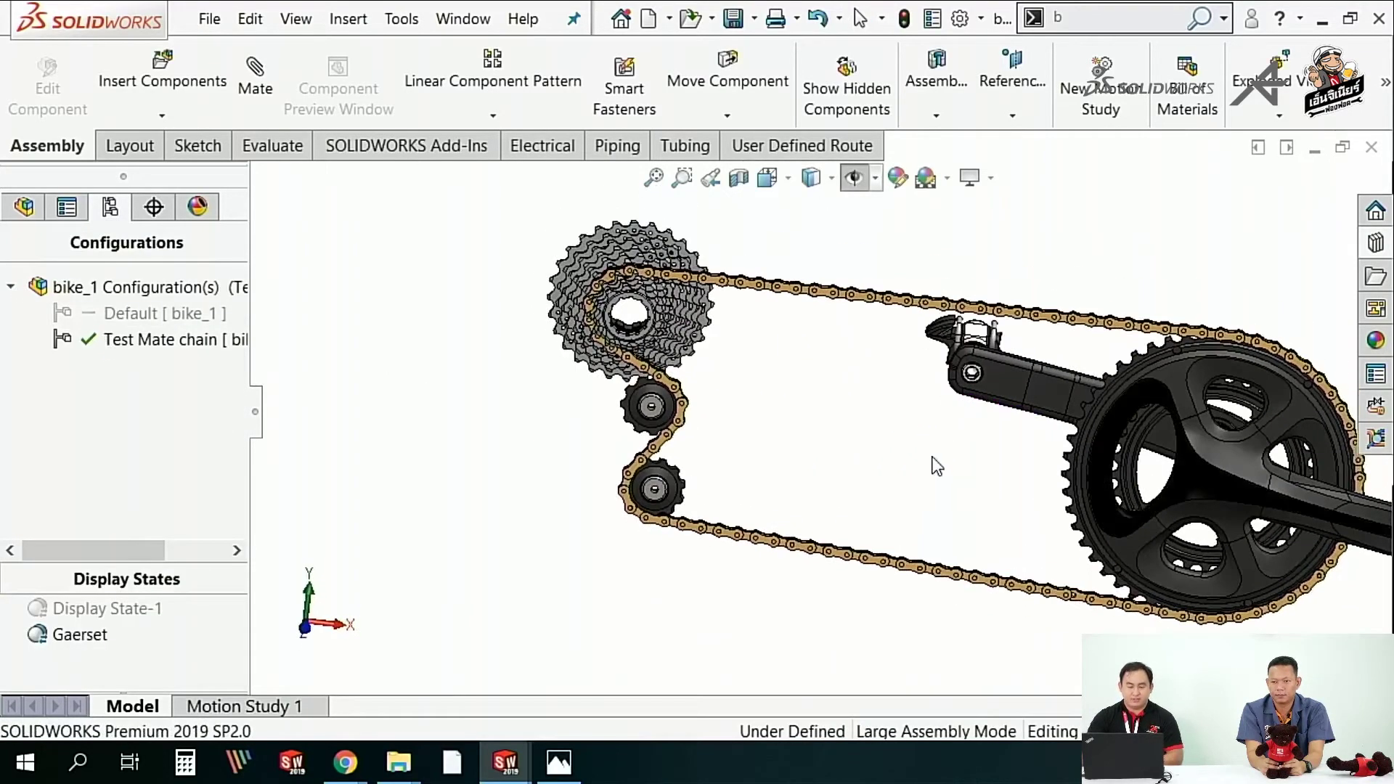
key("space")
left_click(999, 621)
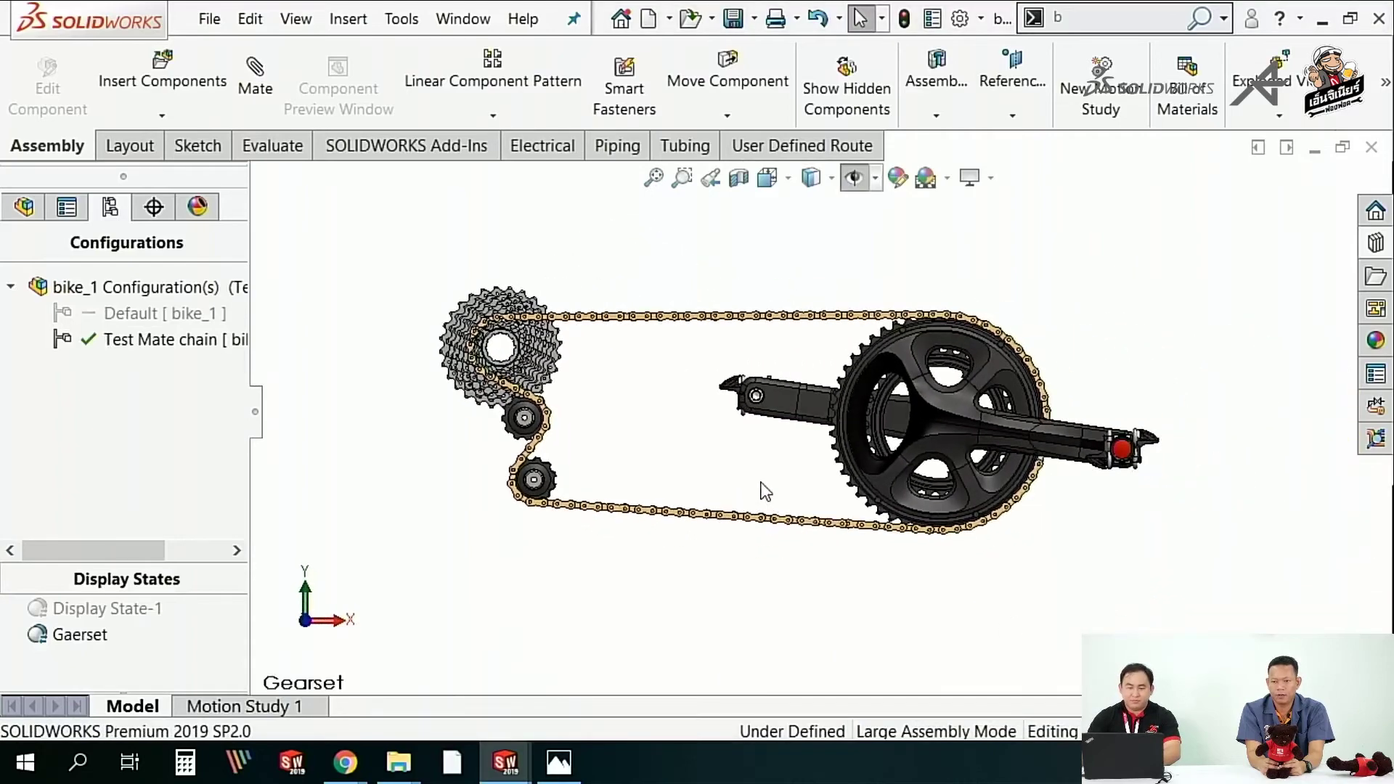
key("ctrl+1")
scroll(905, 487, "down", 3)
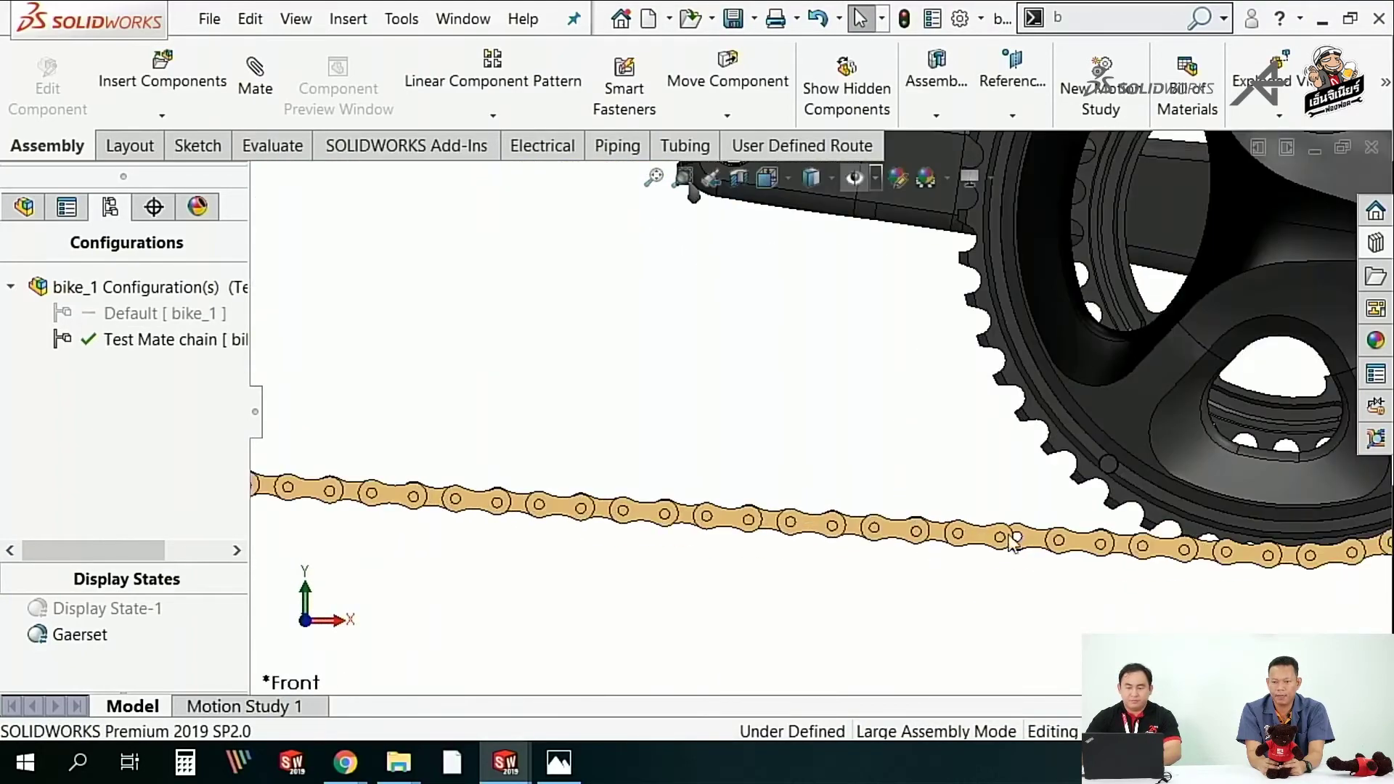
scroll(1014, 541, "up", 3)
scroll(856, 428, "up", 1)
scroll(914, 479, "up", 1)
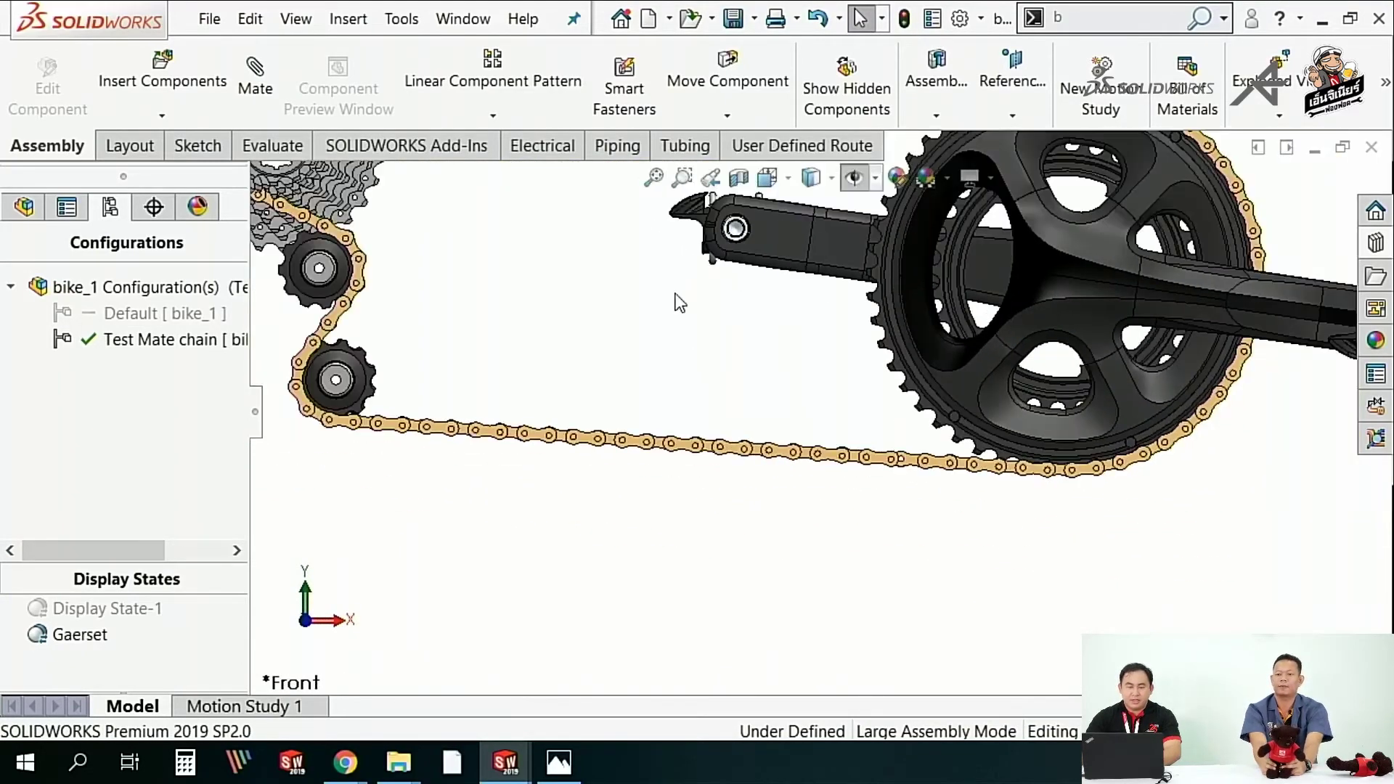
scroll(679, 301, "up", 2)
mouse_move(681, 302)
middle_mouse_down()
mouse_move(666, 398)
mouse_move(646, 421)
mouse_move(439, 308)
middle_mouse_up()
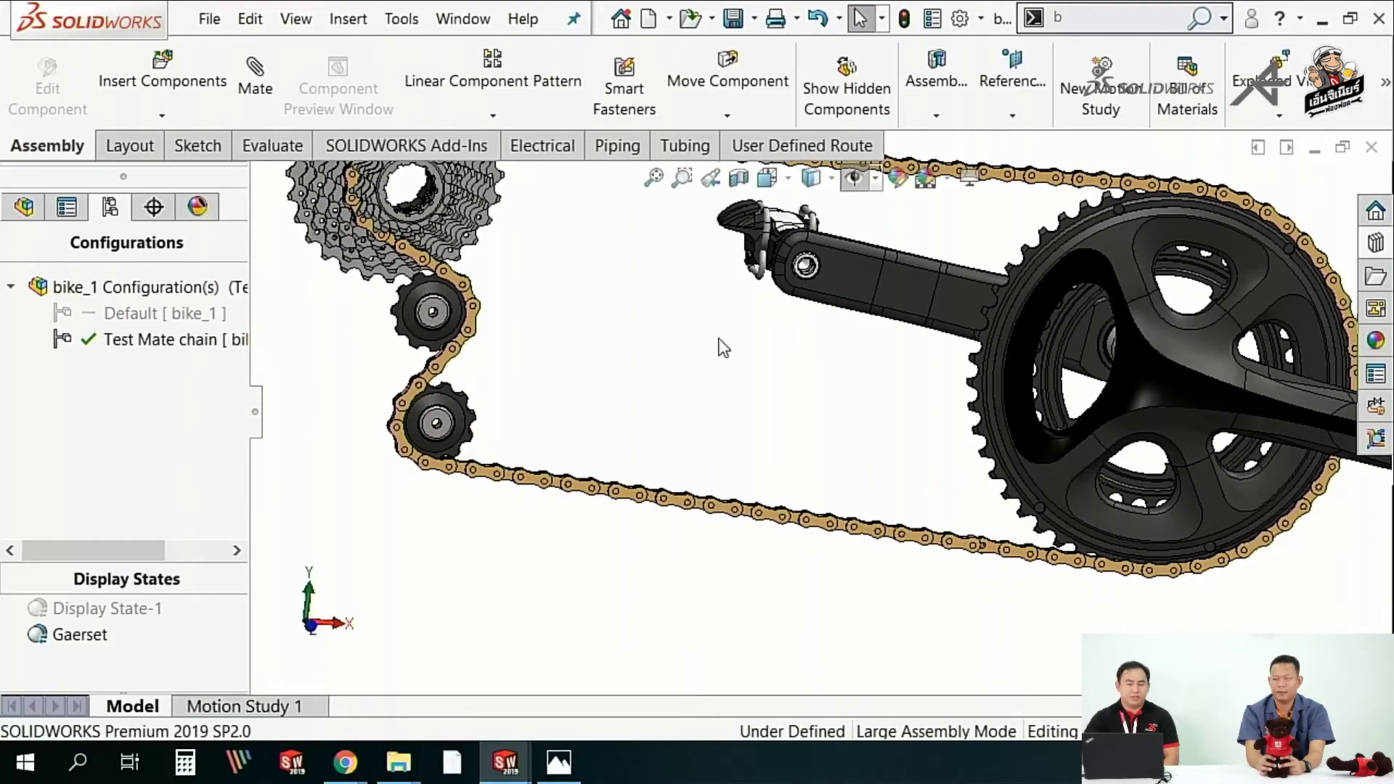
middle_click_drag(830, 425, 771, 418)
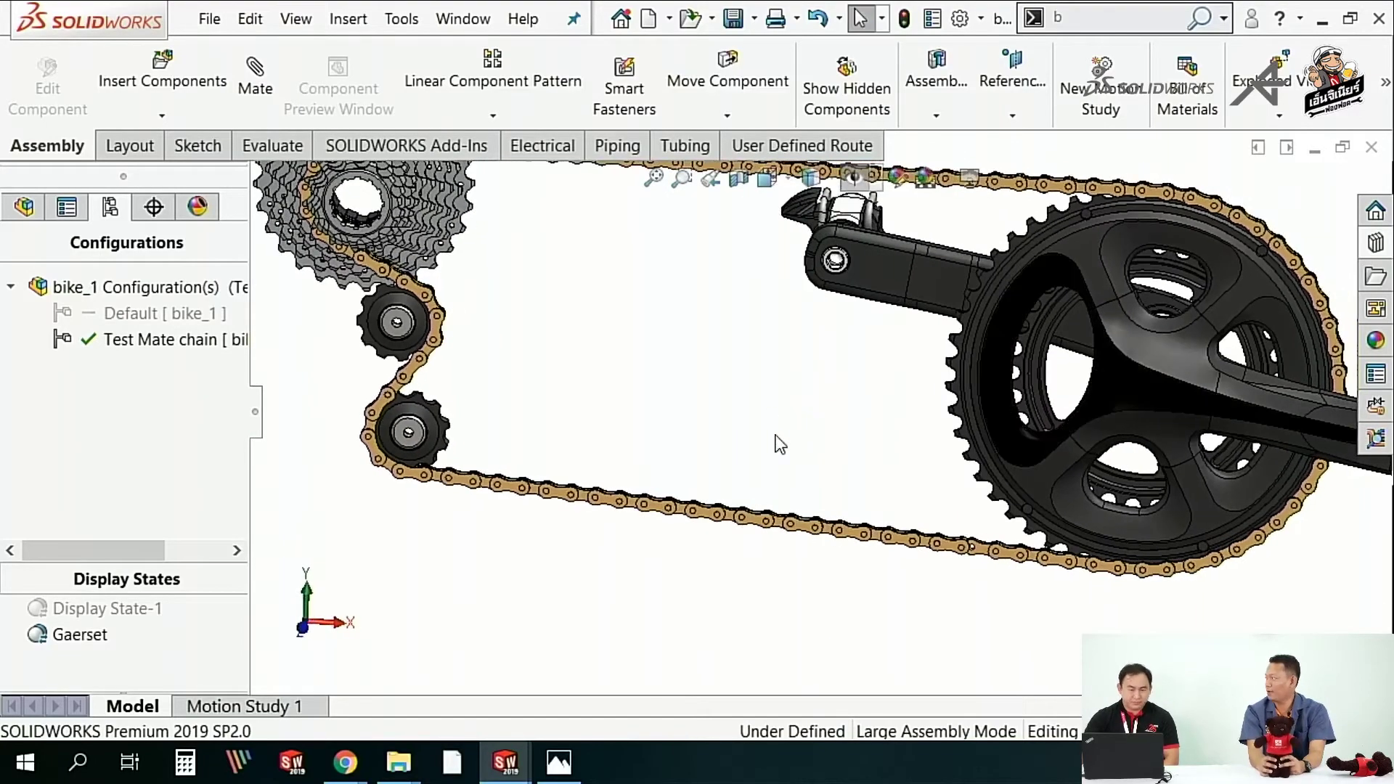
middle_click_drag(832, 463, 808, 442)
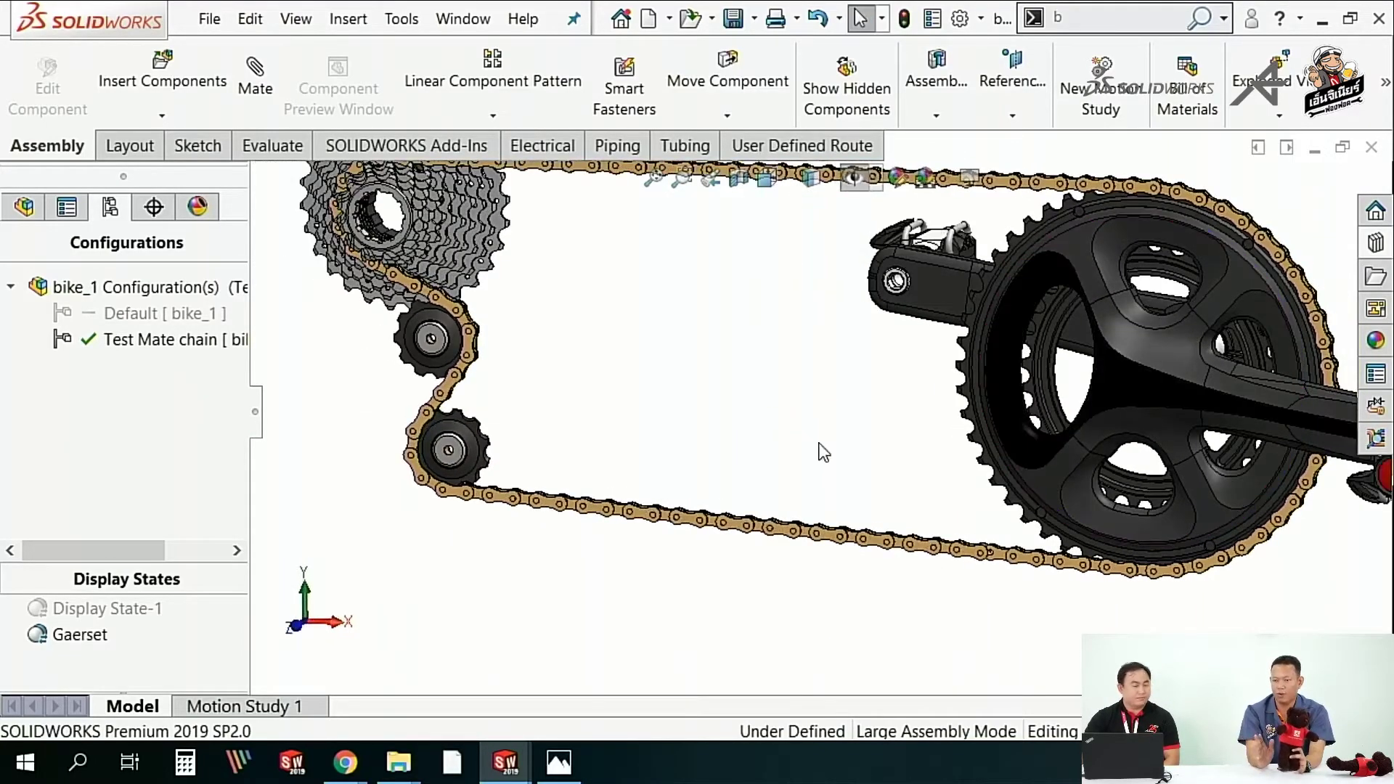
scroll(916, 528, "down", 2)
scroll(851, 530, "down", 3)
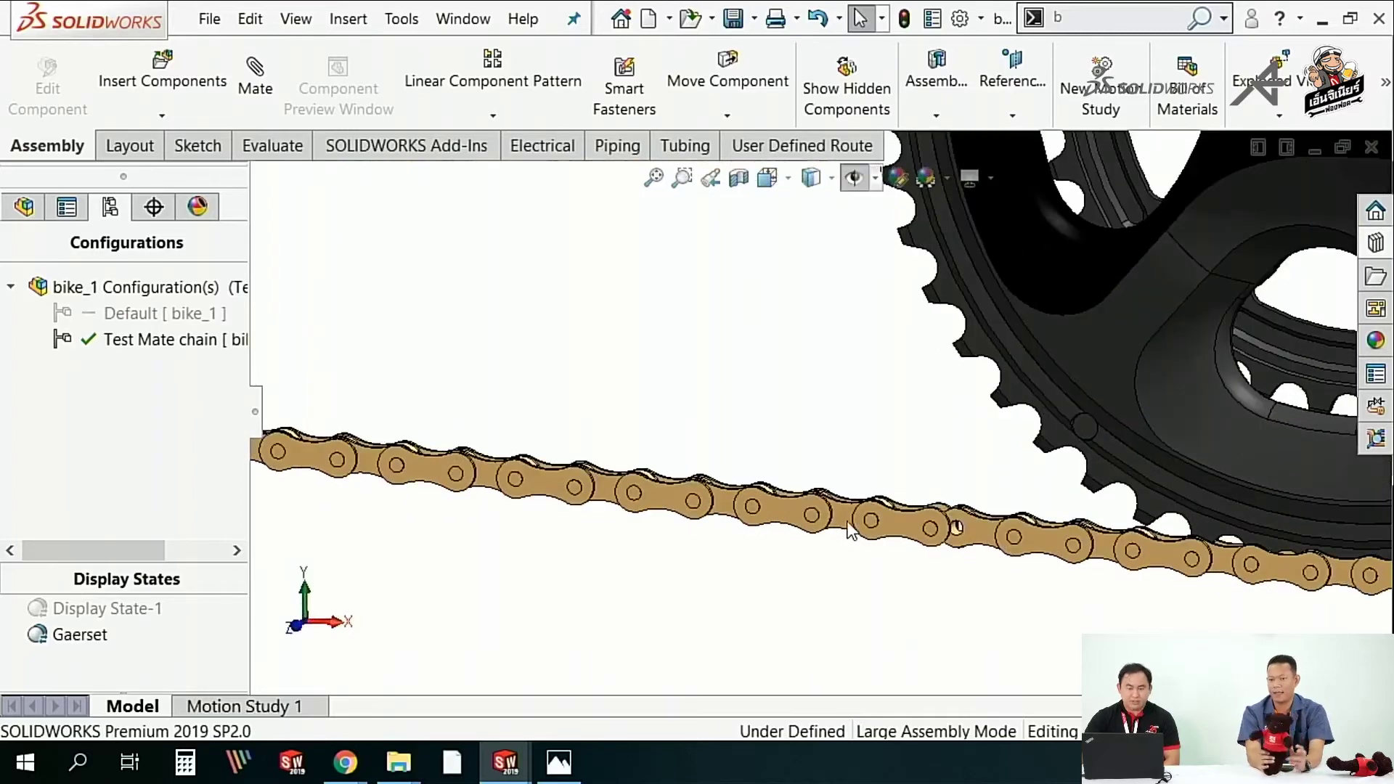
- Slide a chain link along the chainring and check the chain still wraps every sprocket
left_click(899, 536)
left_click_drag(919, 537, 1114, 575)
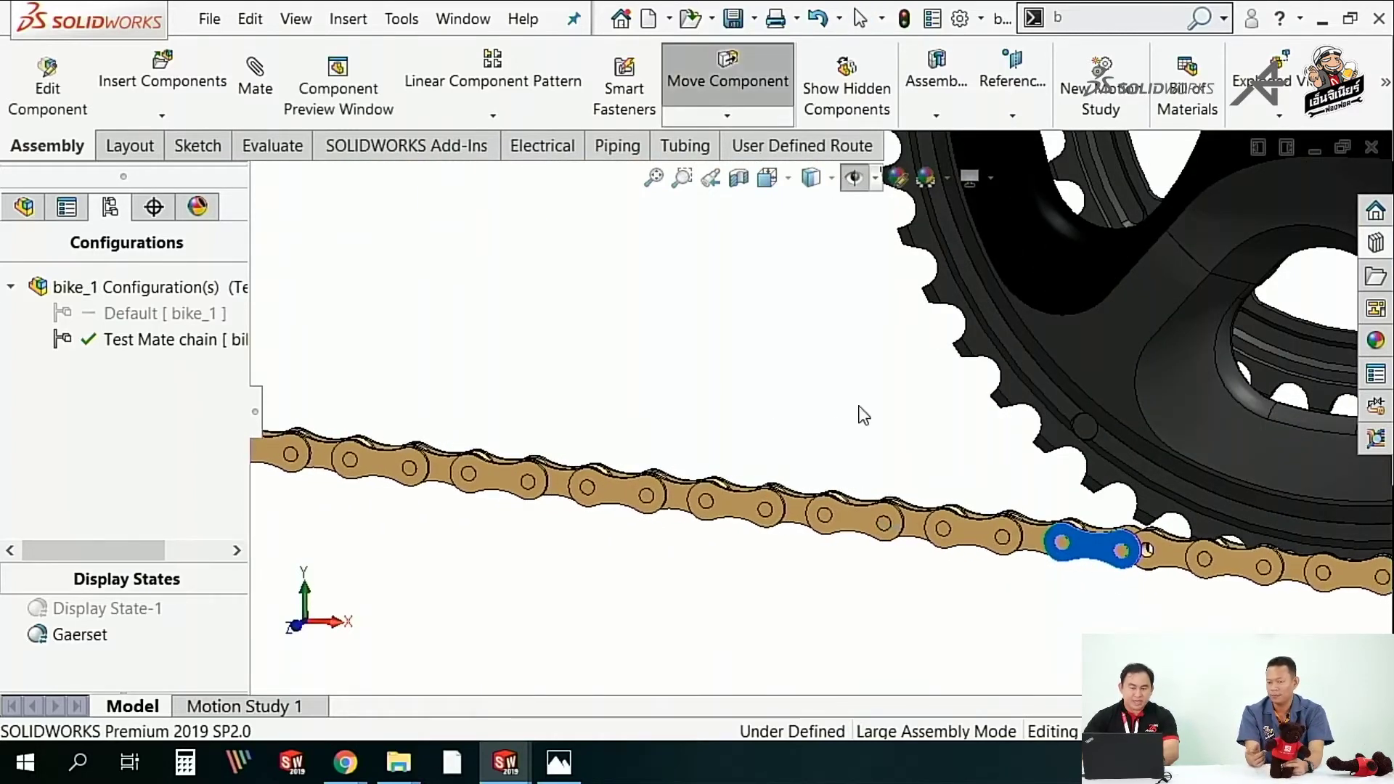
key("Escape")
scroll(835, 385, "up", 3)
scroll(846, 370, "up", 3)
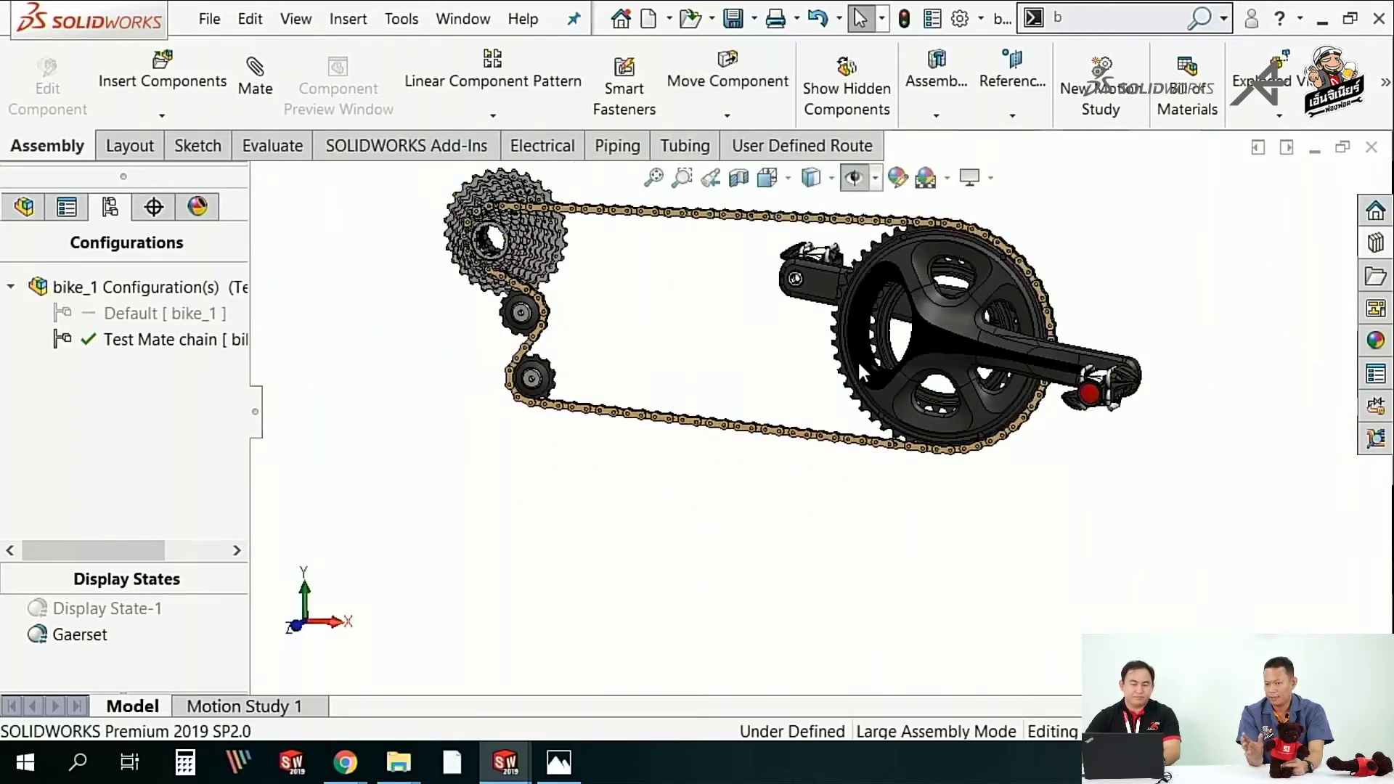
scroll(857, 326, "down", 1)
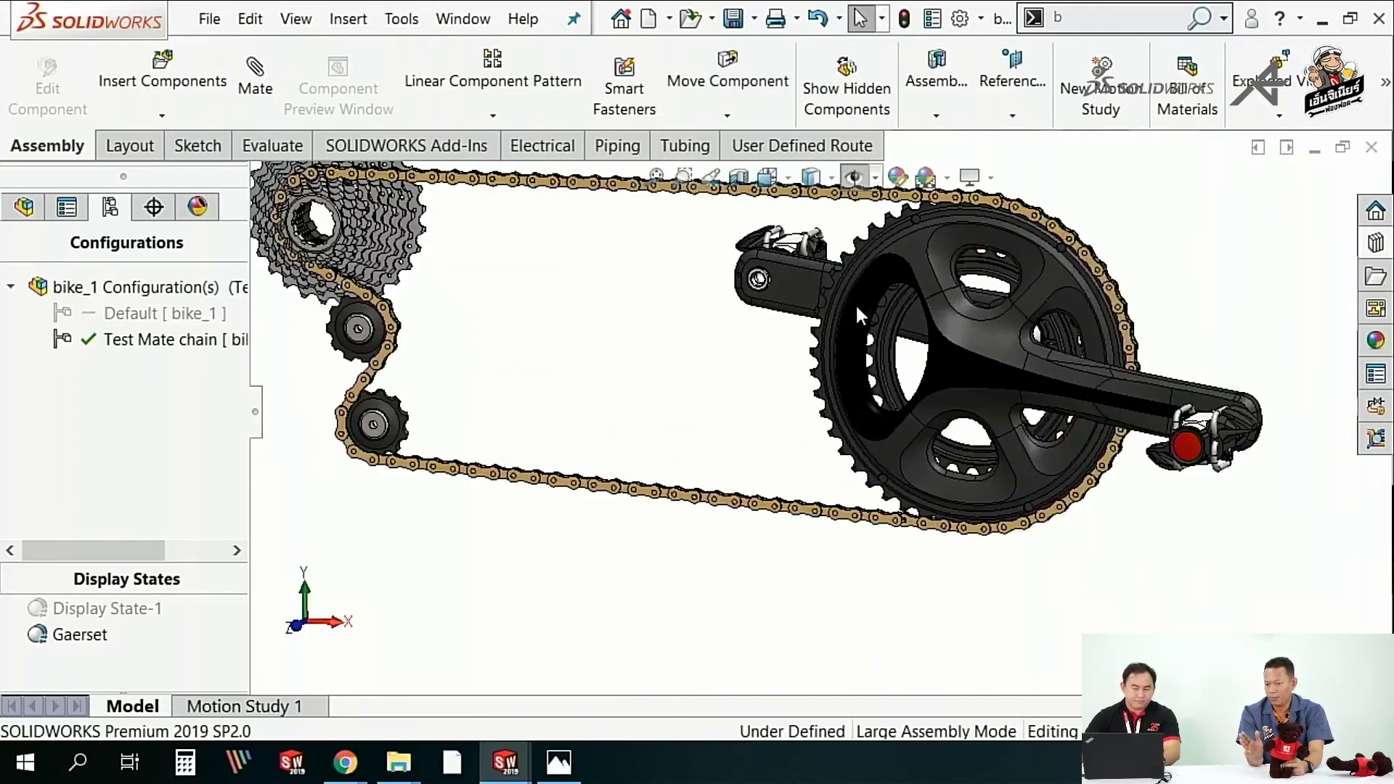
- Select Belt2 in the feature tree and suppress ChainPattern2
left_click(24, 206)
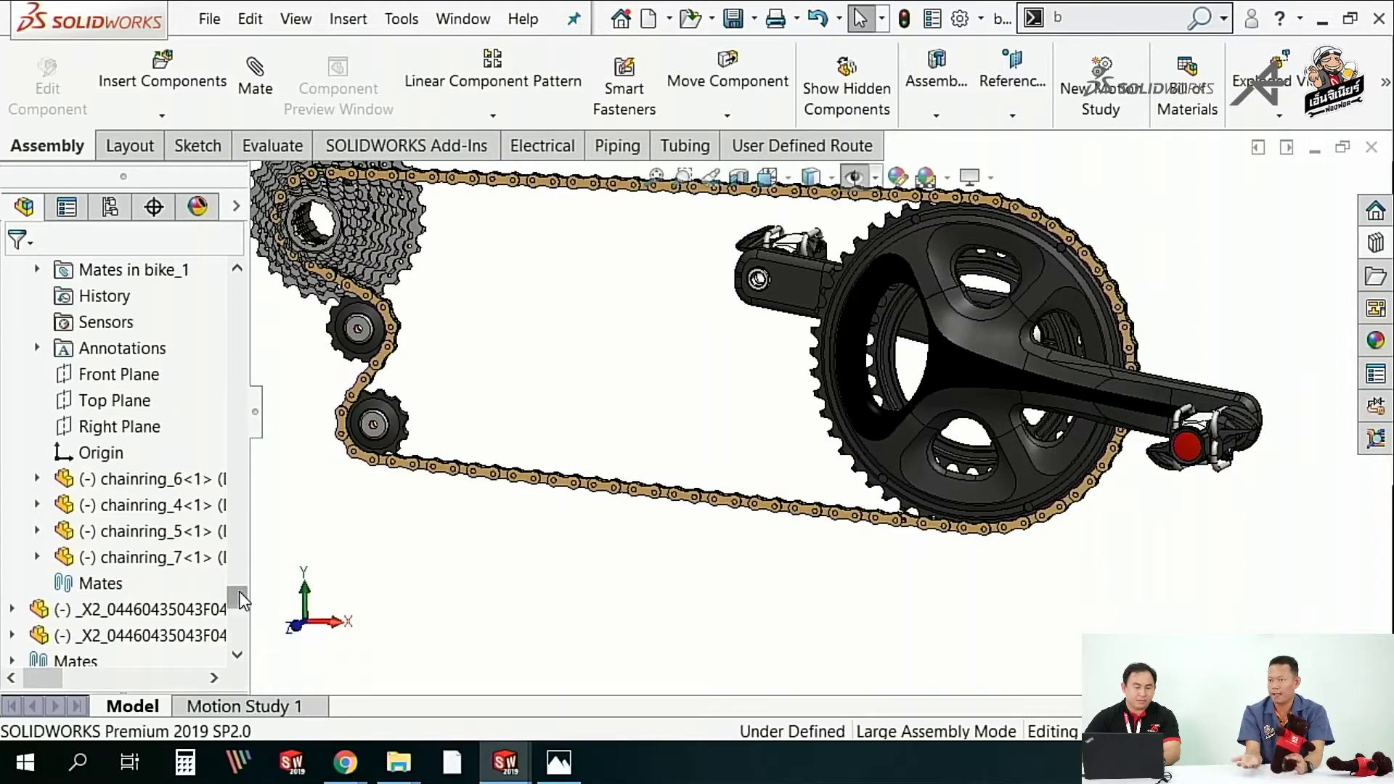
mouse_move(233, 594)
left_mouse_down()
mouse_move(247, 645)
mouse_move(236, 657)
left_mouse_up()
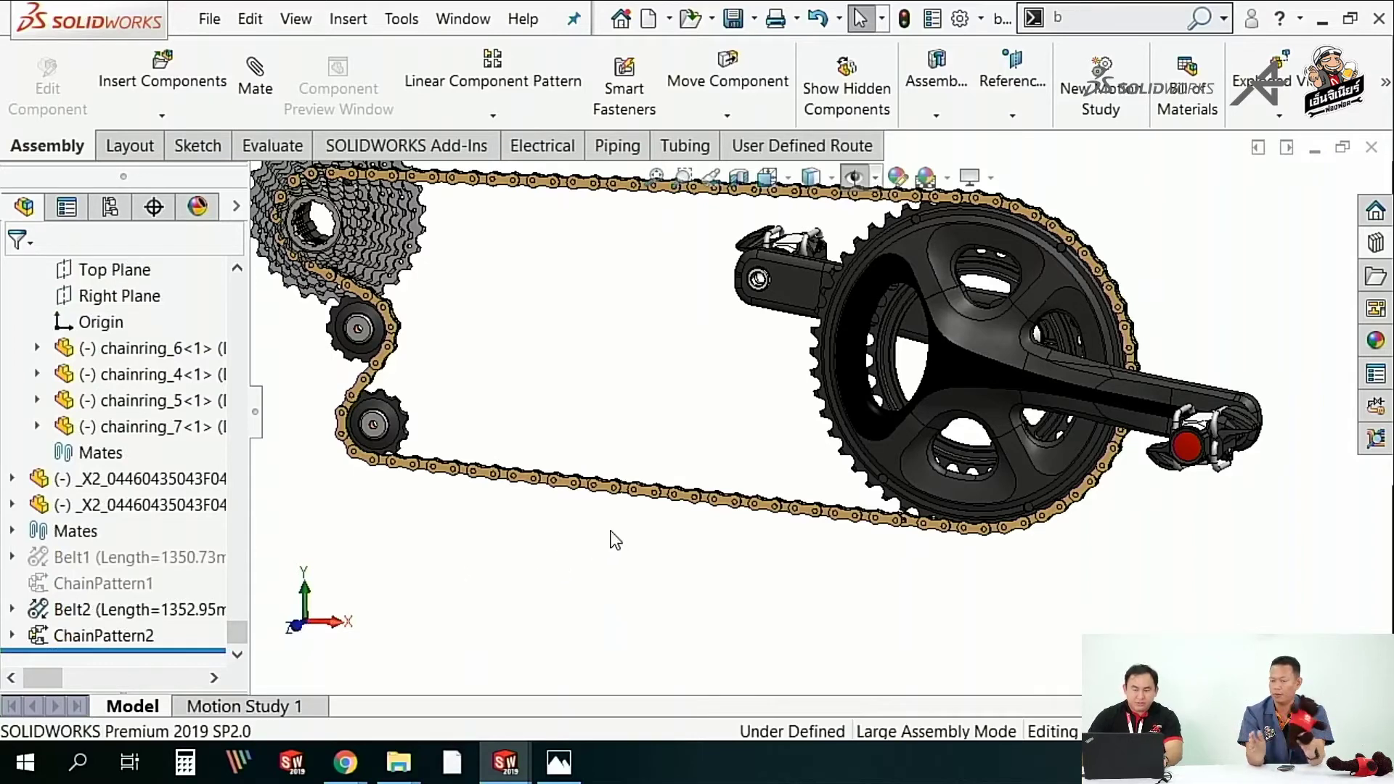
scroll(690, 515, "down", 2)
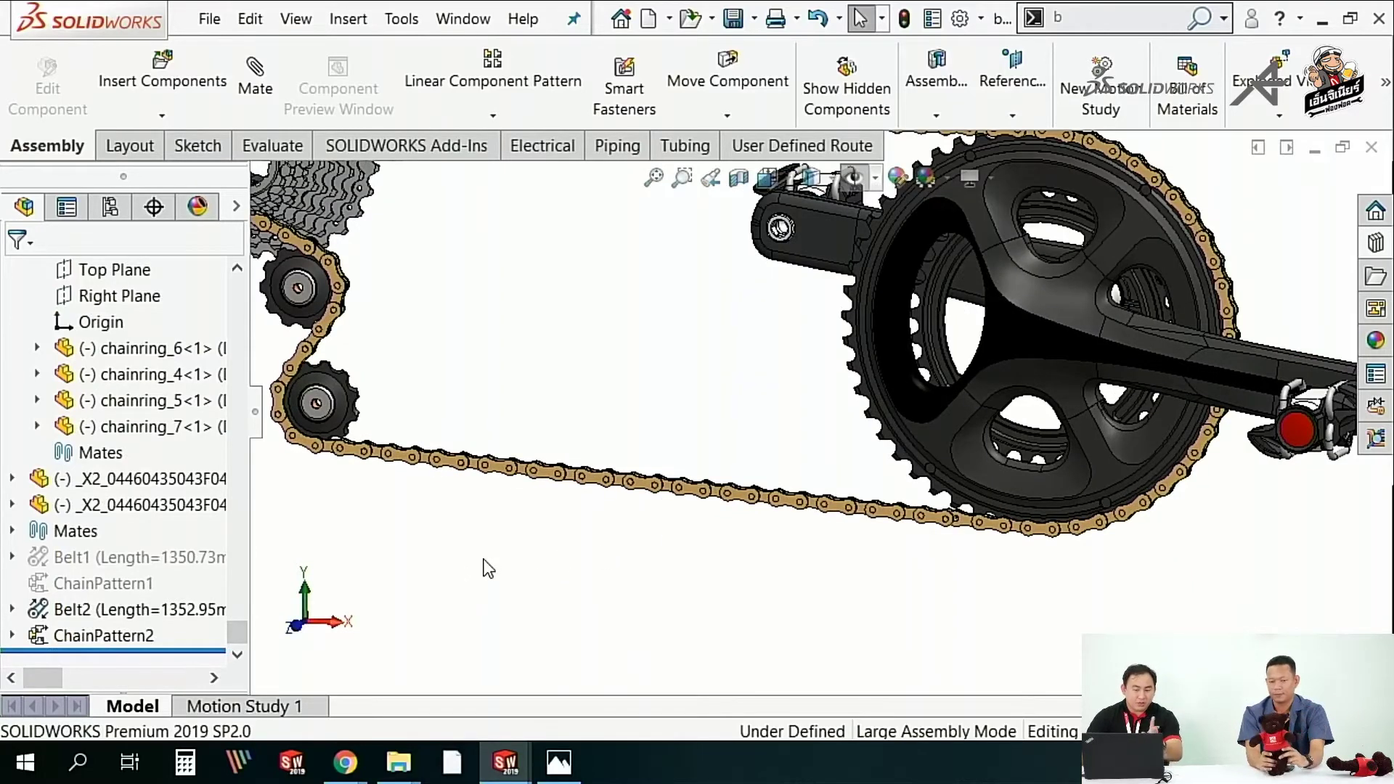
left_click(88, 615)
left_click(82, 636)
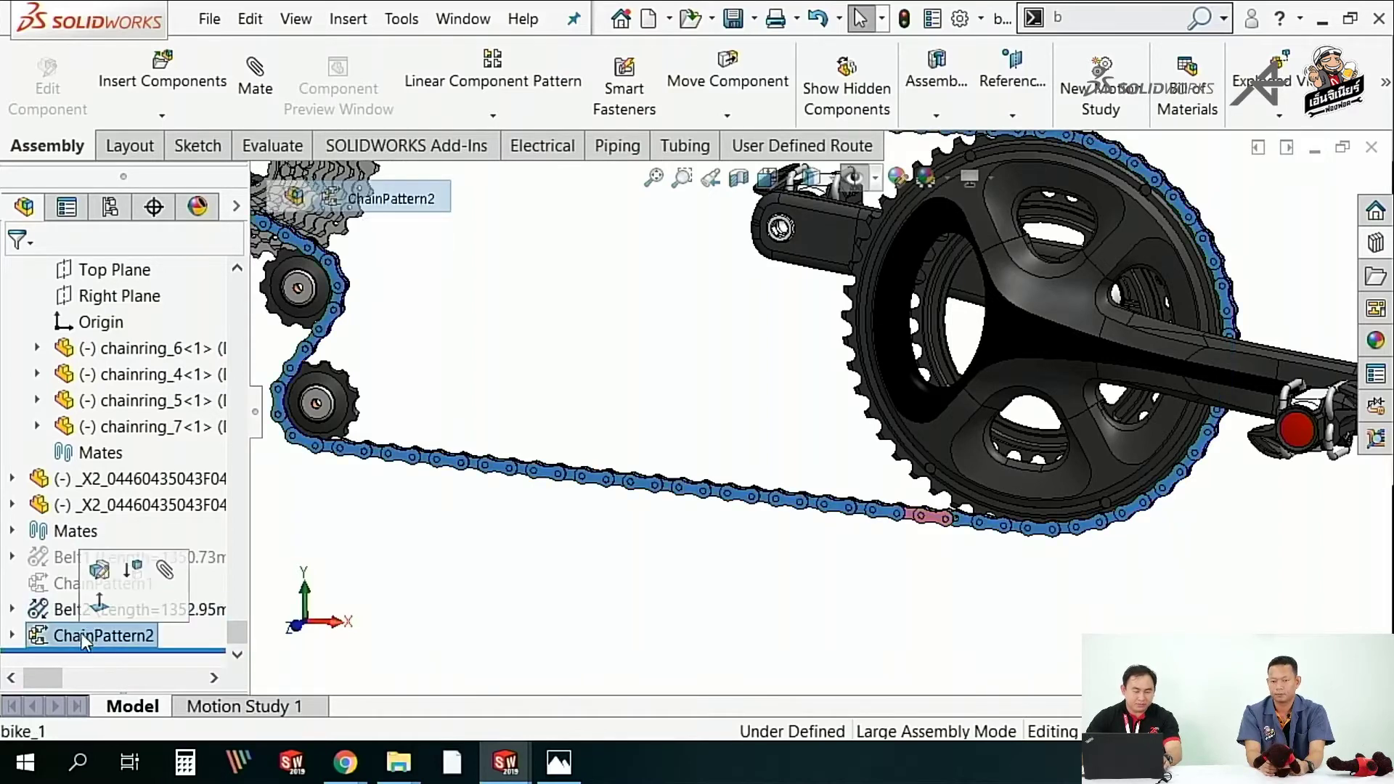
left_click(140, 573)
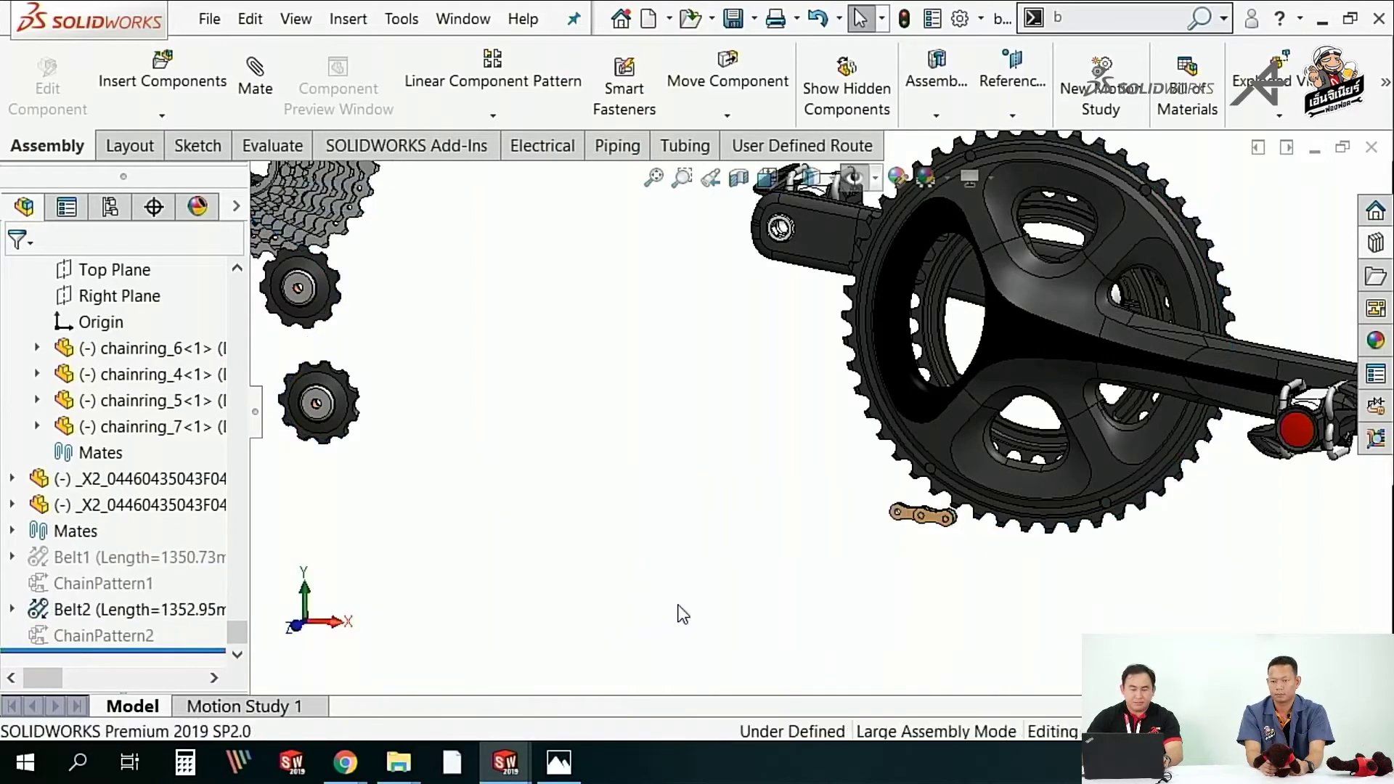
- Open and dismiss the component pattern type list without choosing a type
scroll(971, 507, "down", 3)
scroll(869, 477, "down", 4)
scroll(851, 421, "down", 2)
scroll(850, 421, "up", 2)
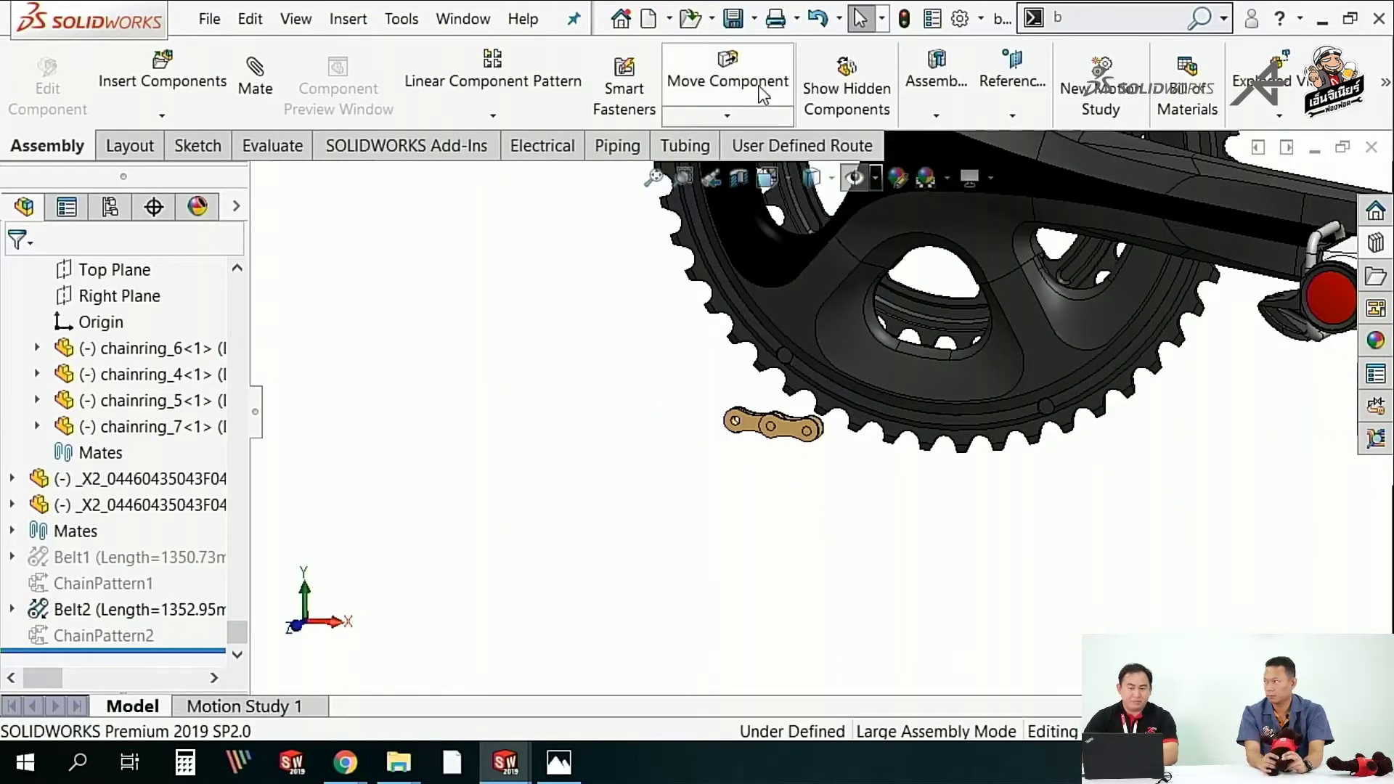
left_click(528, 116)
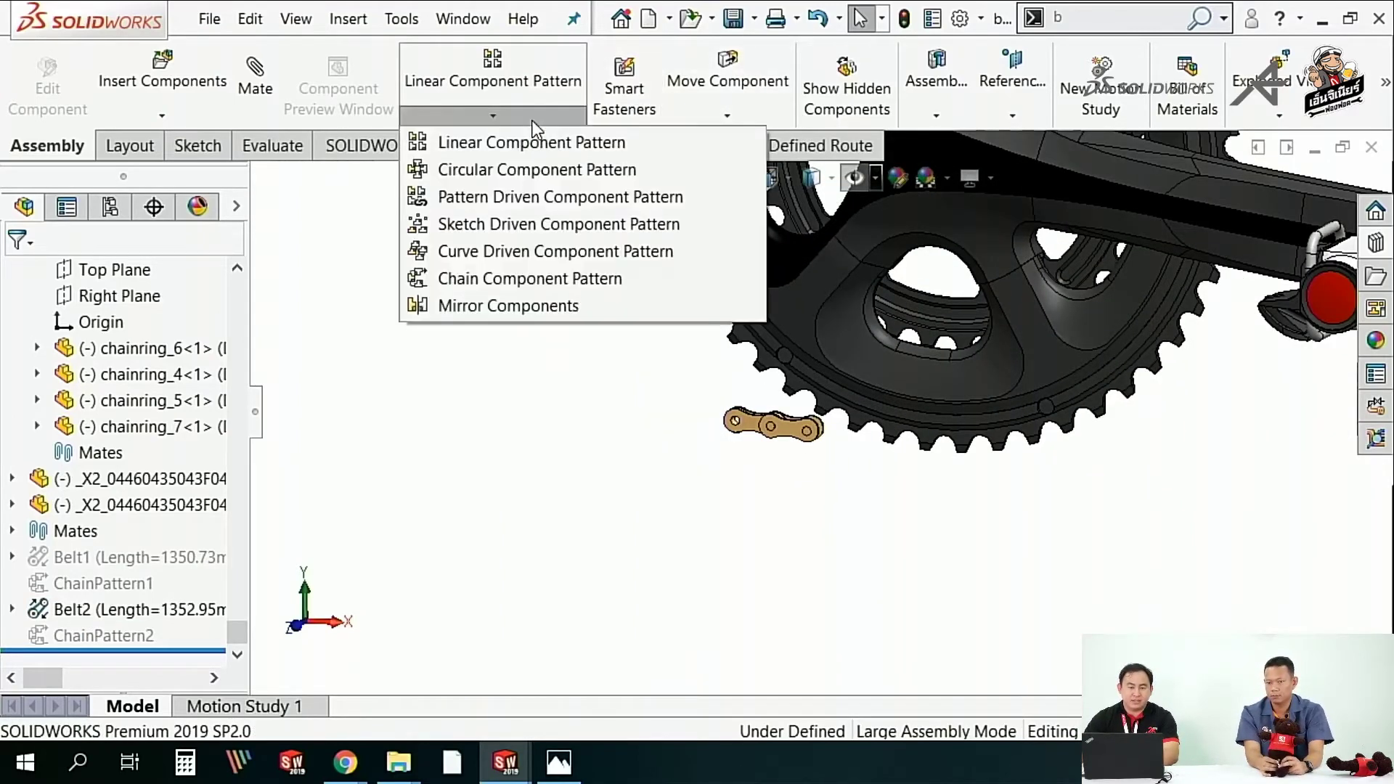
left_click(529, 383)
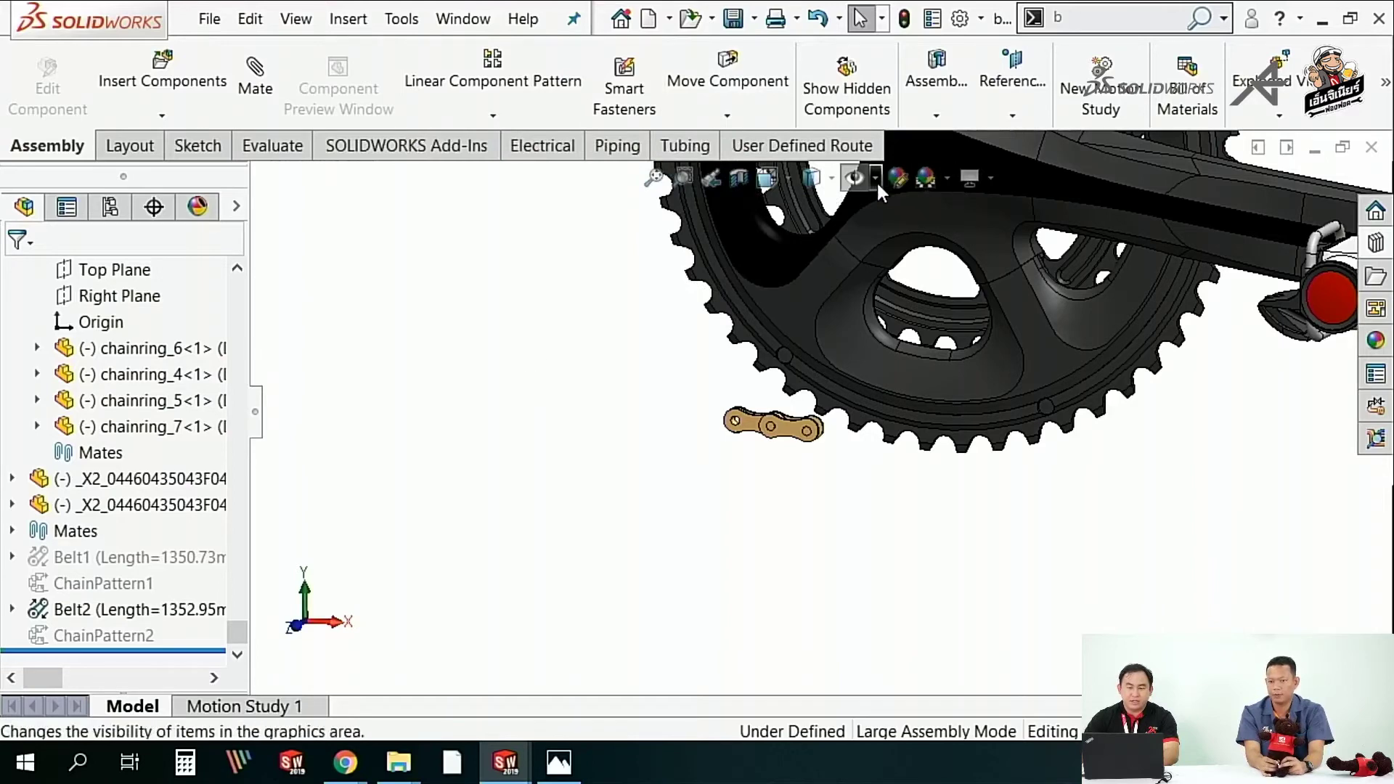
scroll(1013, 444, "up", 3)
scroll(868, 390, "up", 3)
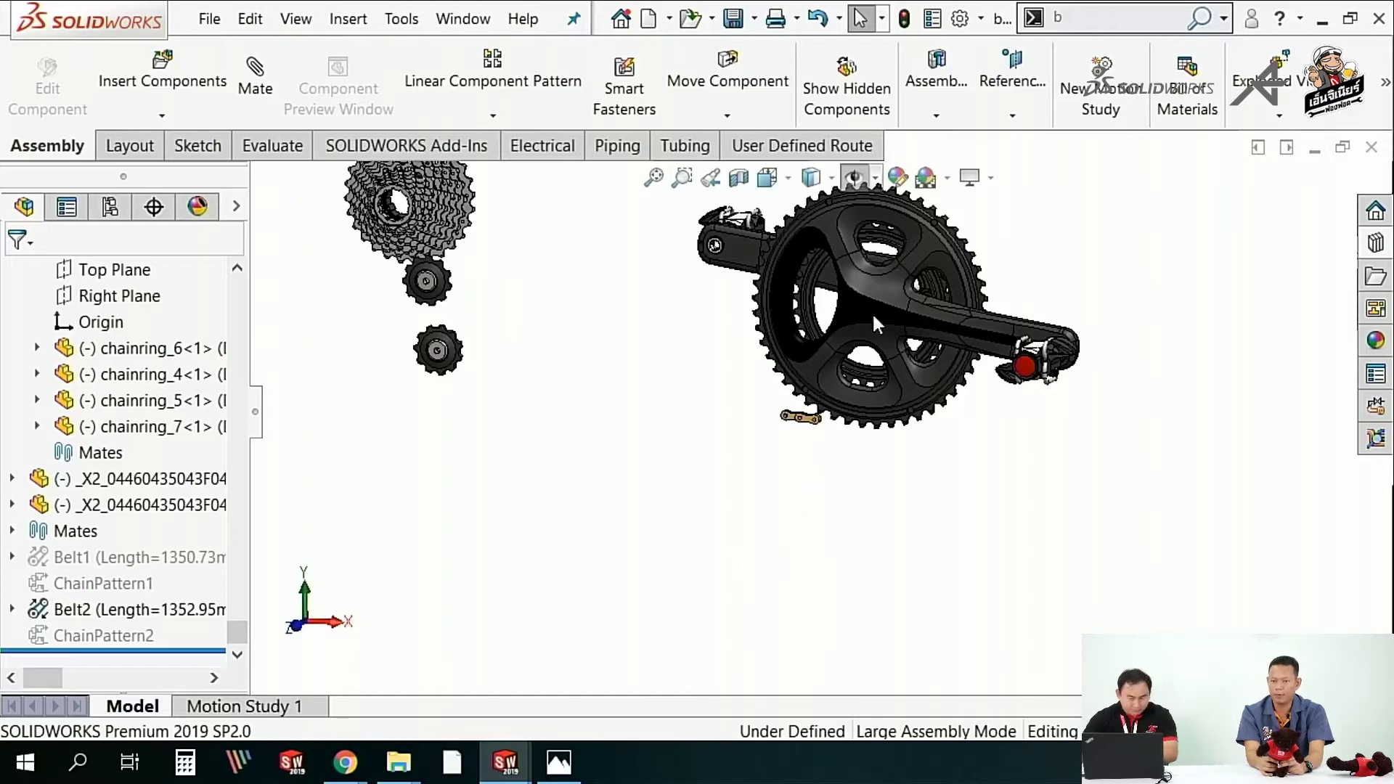
scroll(872, 311, "down", 3)
scroll(835, 436, "up", 3)
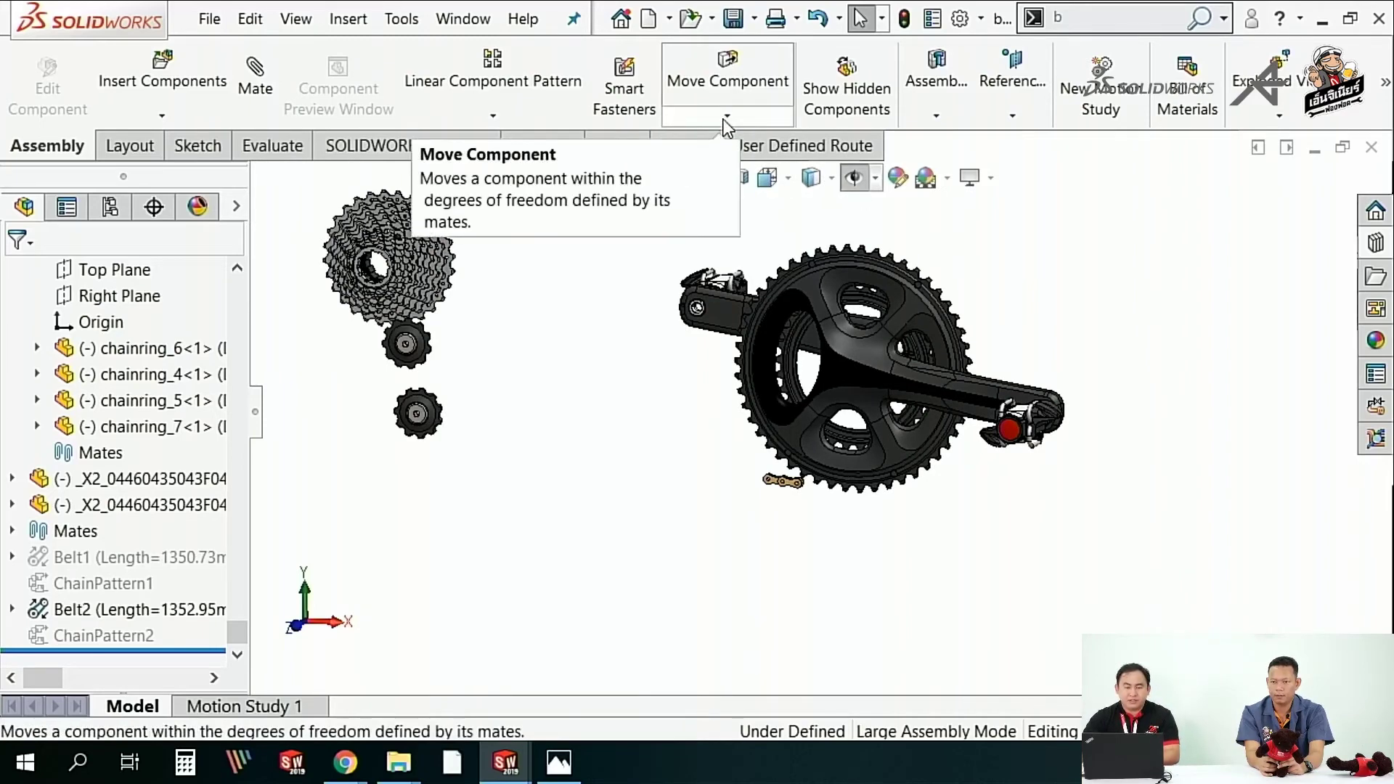
- Show the belt path sketches and open the remaining chain link part in its own window
left_click(855, 179)
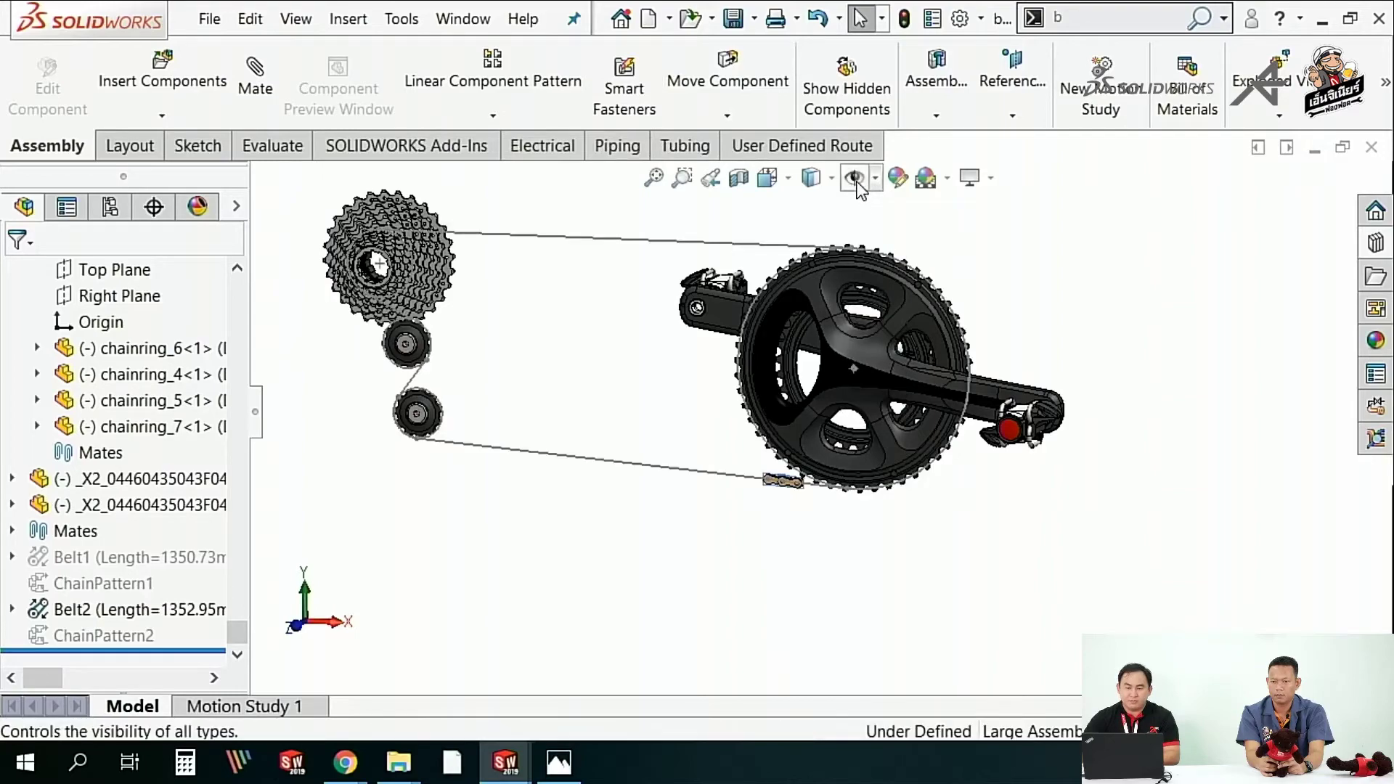
scroll(798, 479, "down", 5)
scroll(838, 425, "down", 5)
mouse_move(806, 487)
middle_mouse_down()
mouse_move(754, 587)
mouse_move(756, 622)
middle_mouse_up()
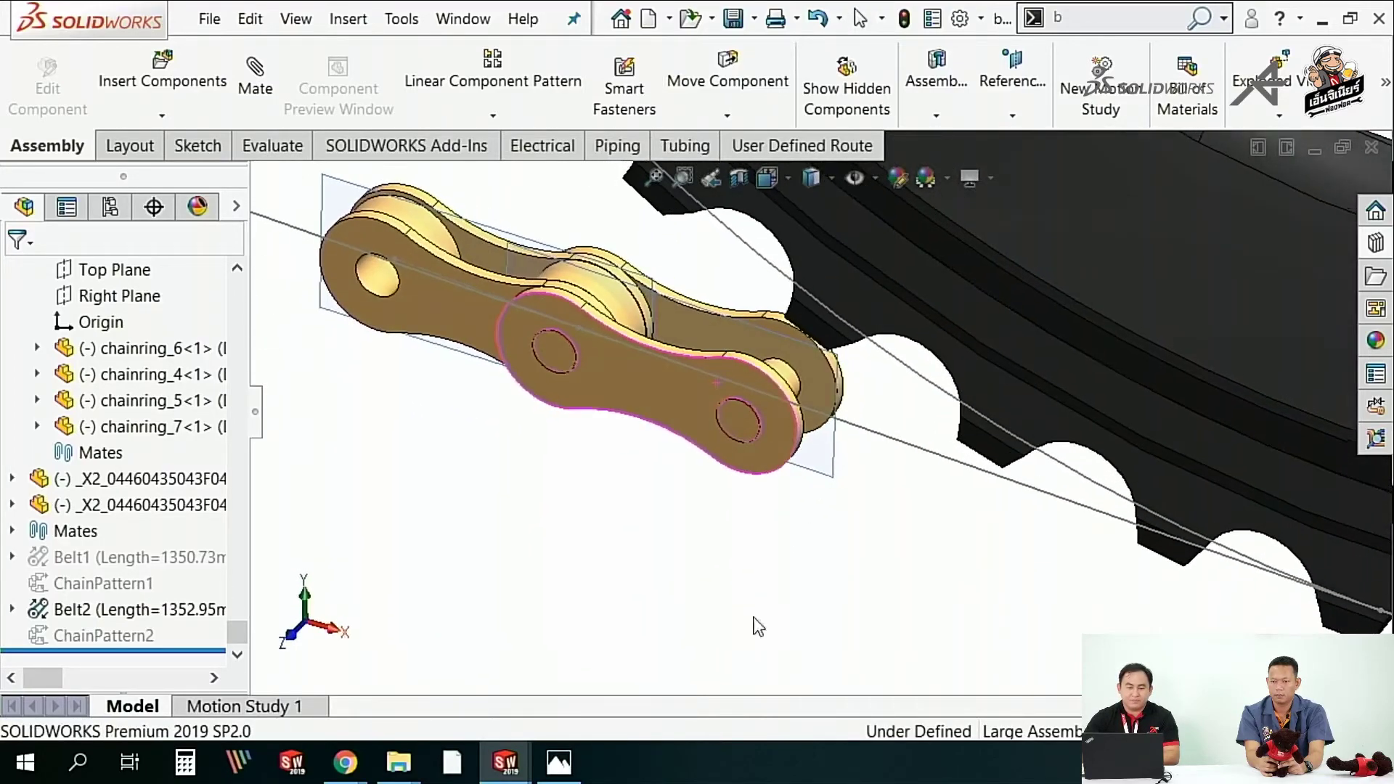
left_click(673, 404)
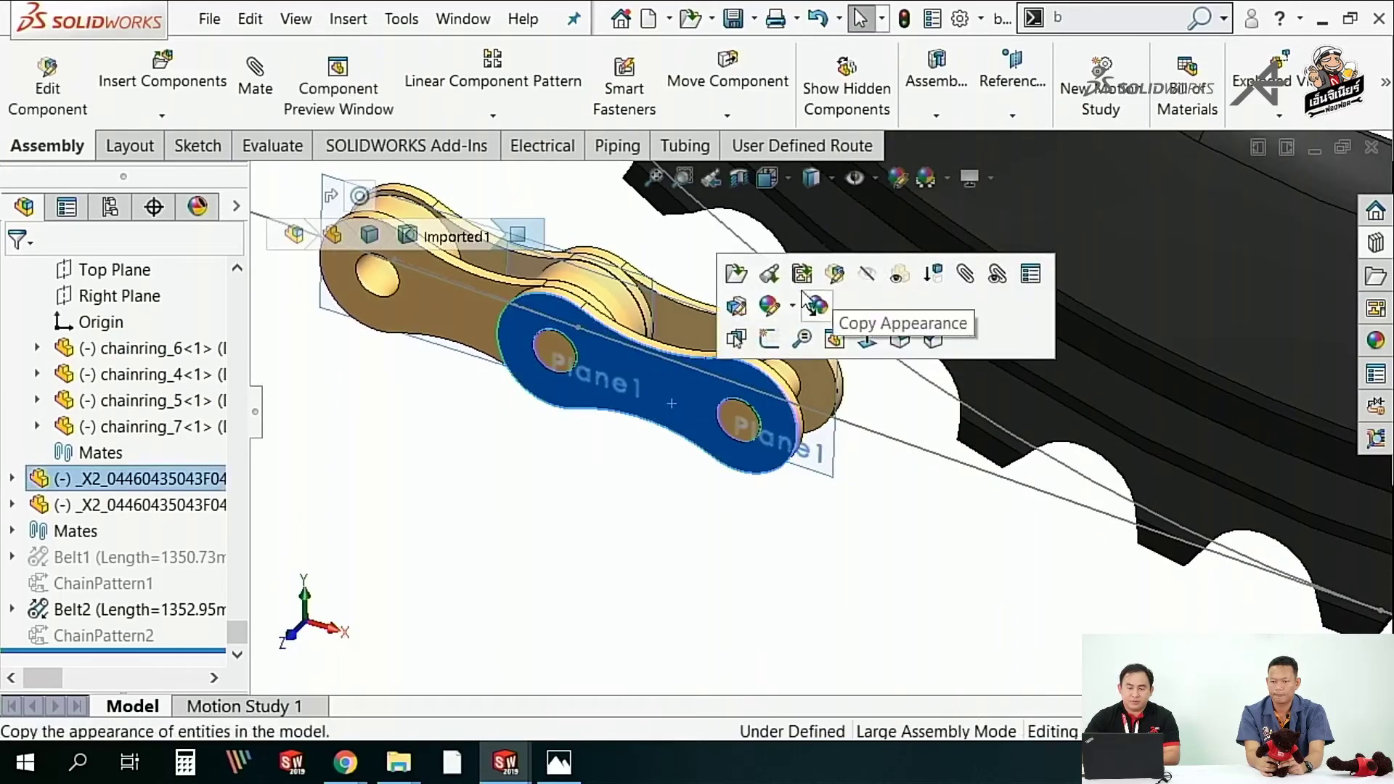
left_click(755, 280)
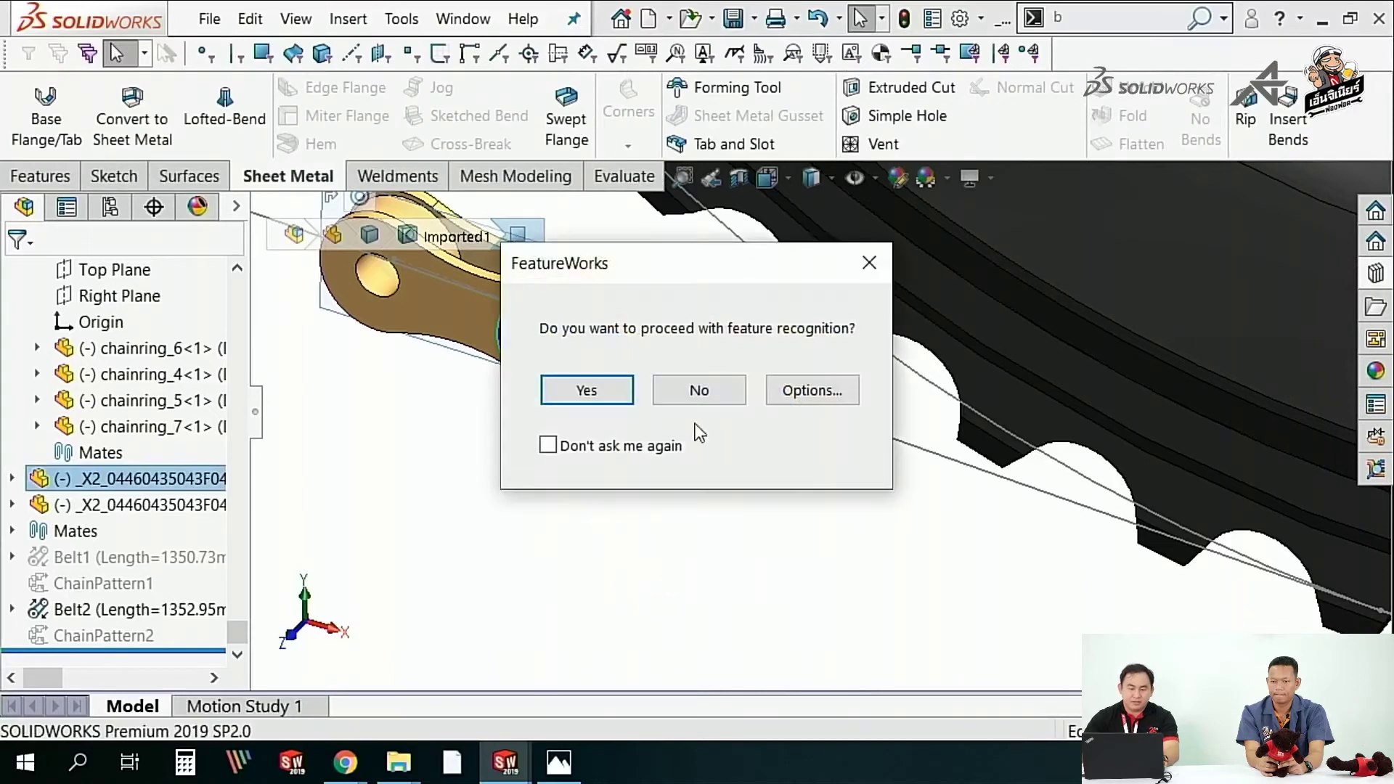
- Decline feature recognition and start a sketch on the link's Plane1
left_click(678, 389)
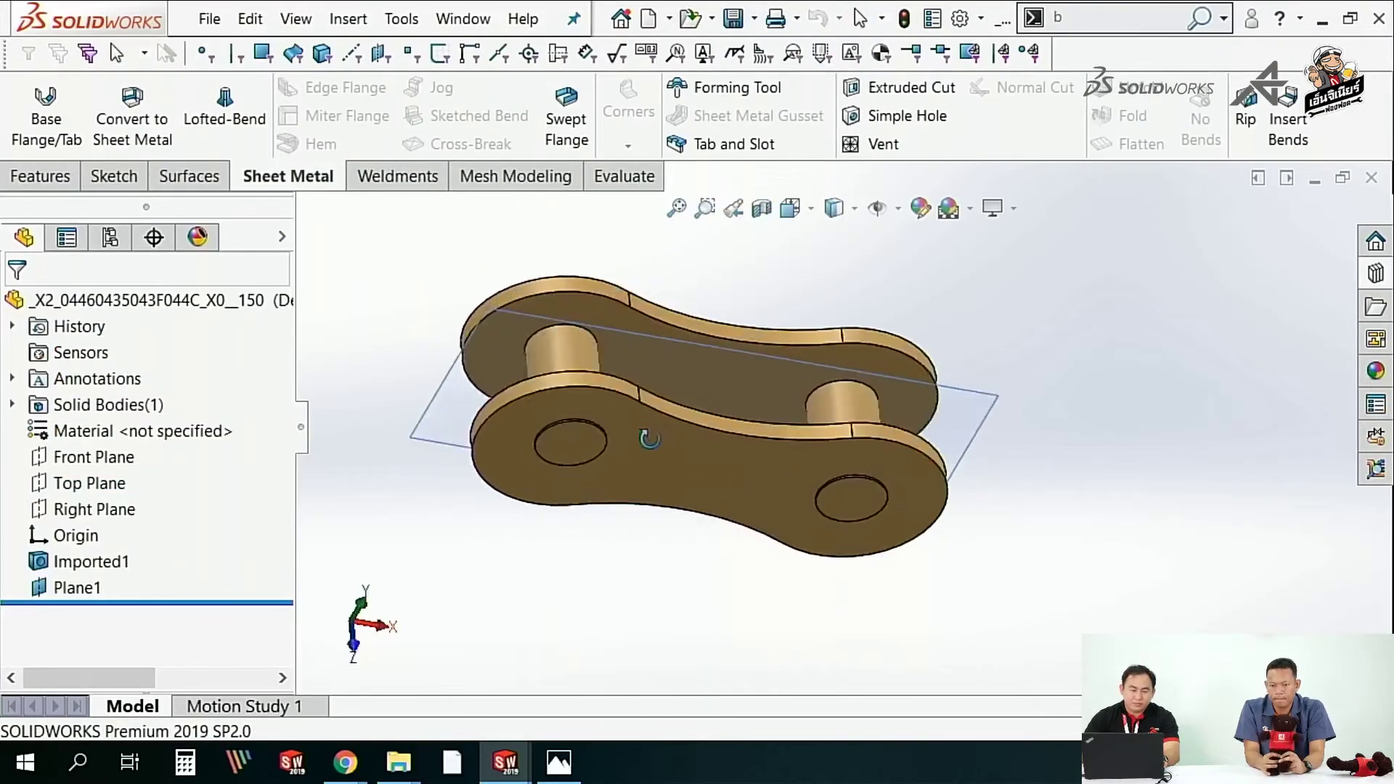
middle_click_drag(601, 628, 566, 610)
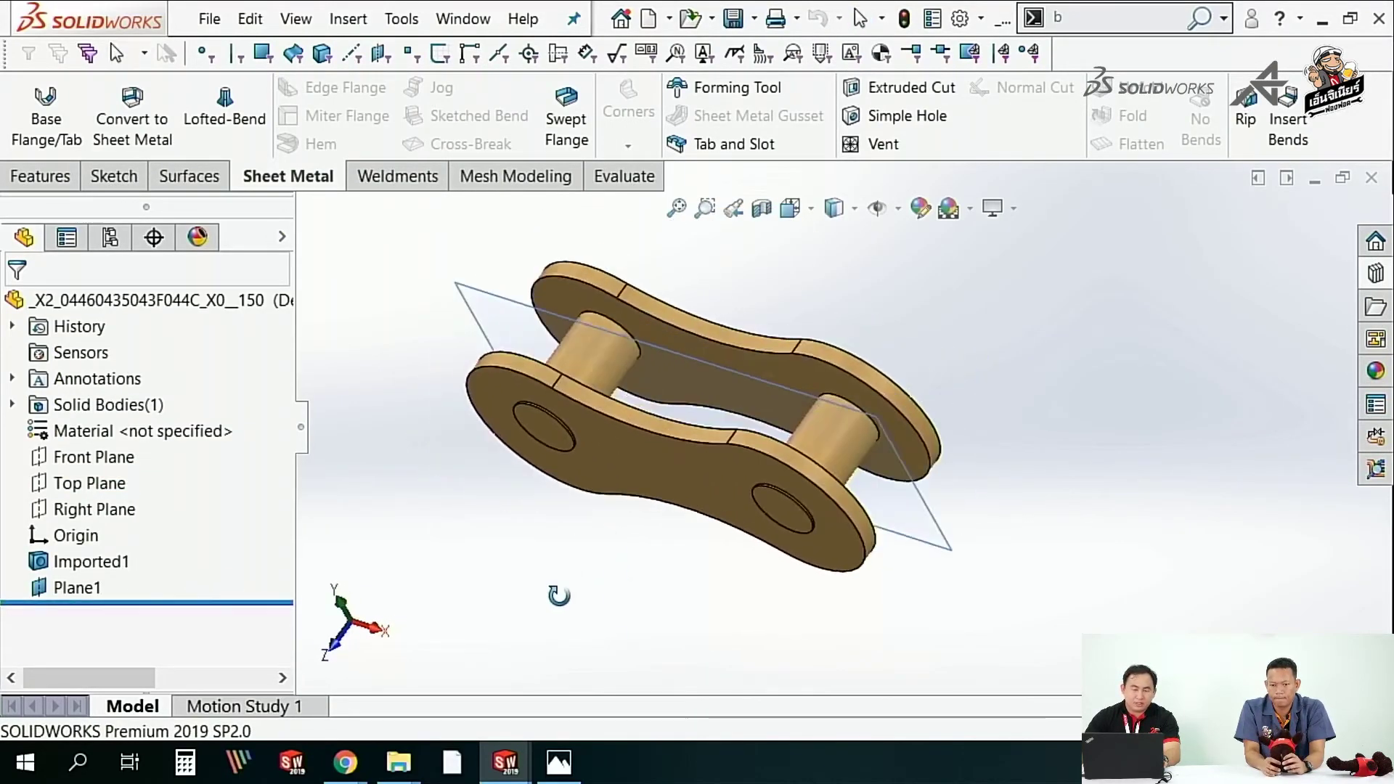
left_click(696, 390)
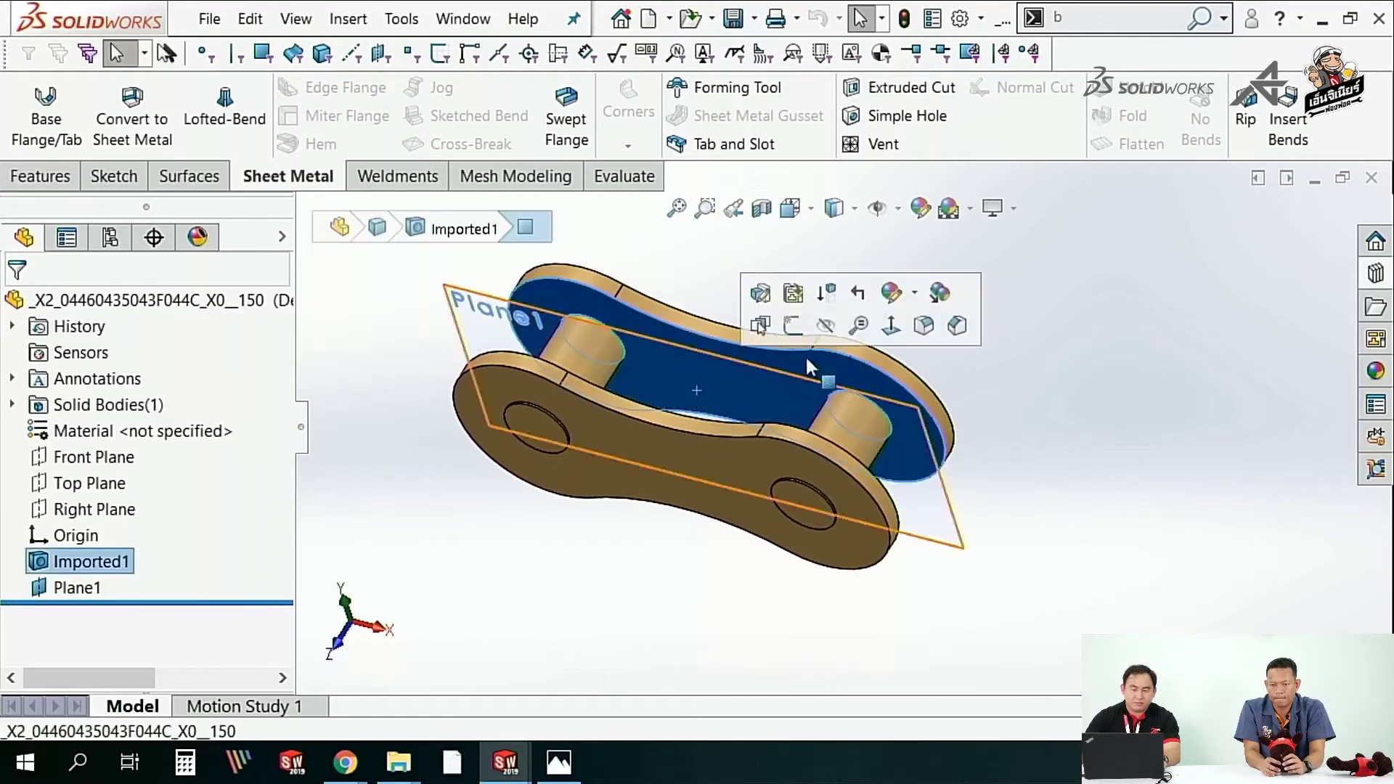
left_click(792, 326)
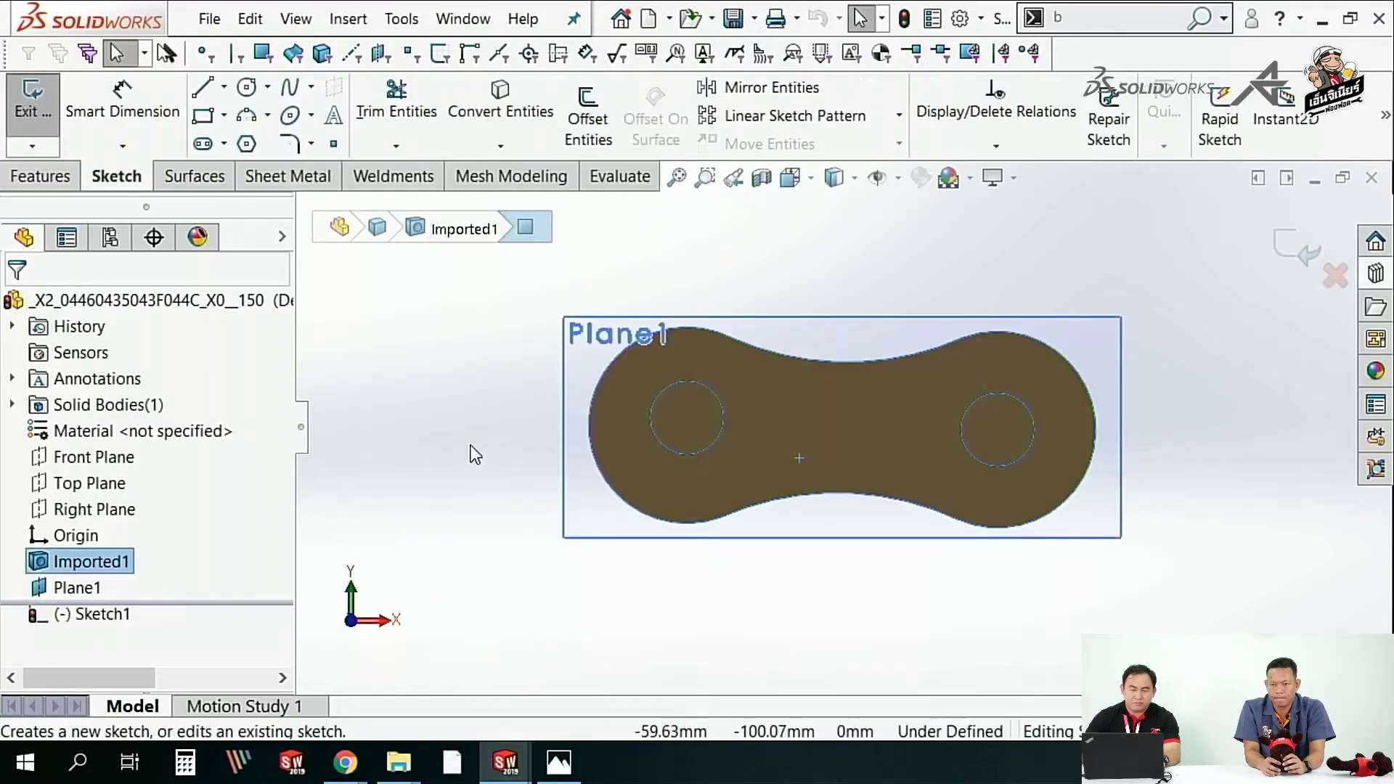
- Draw a 12.7 mm line joining the two pin hole centres and exit Sketch1
key("l")
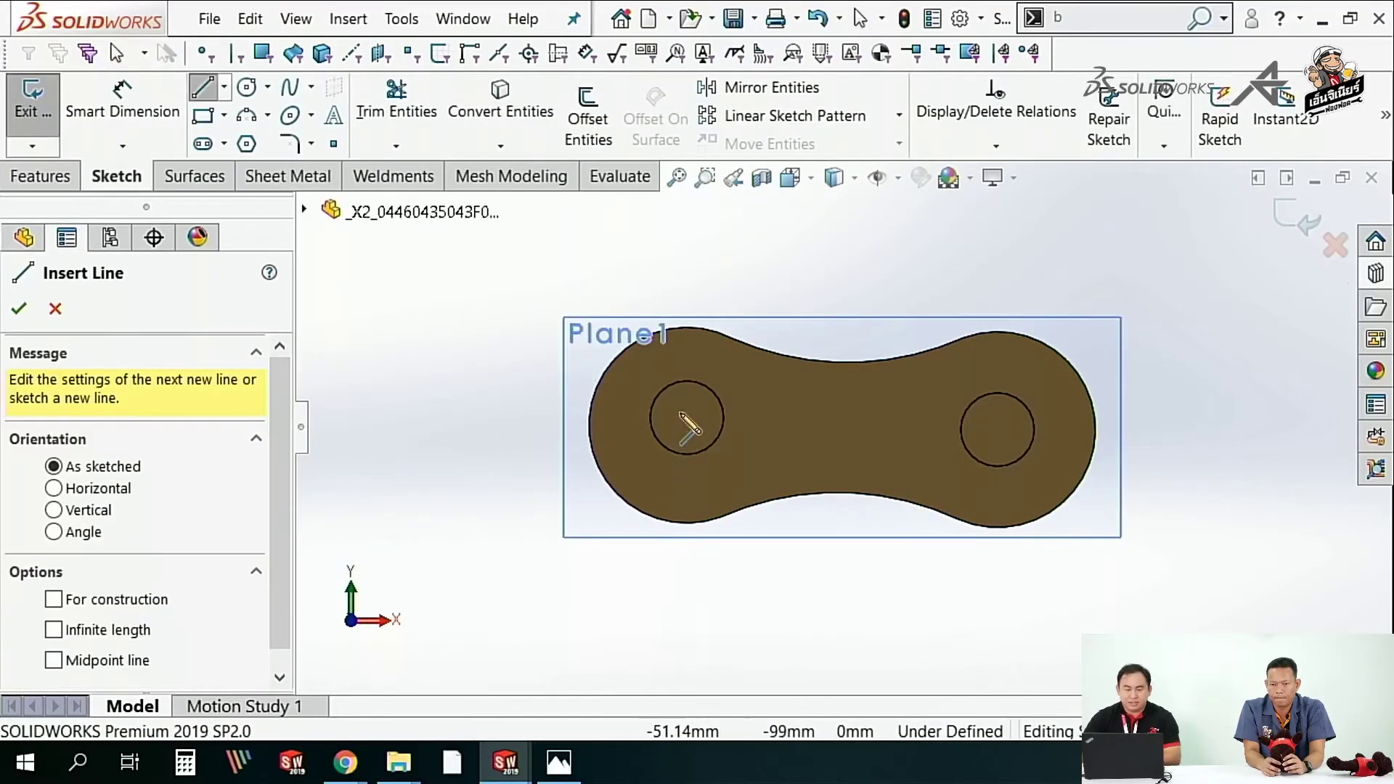
left_click(686, 418)
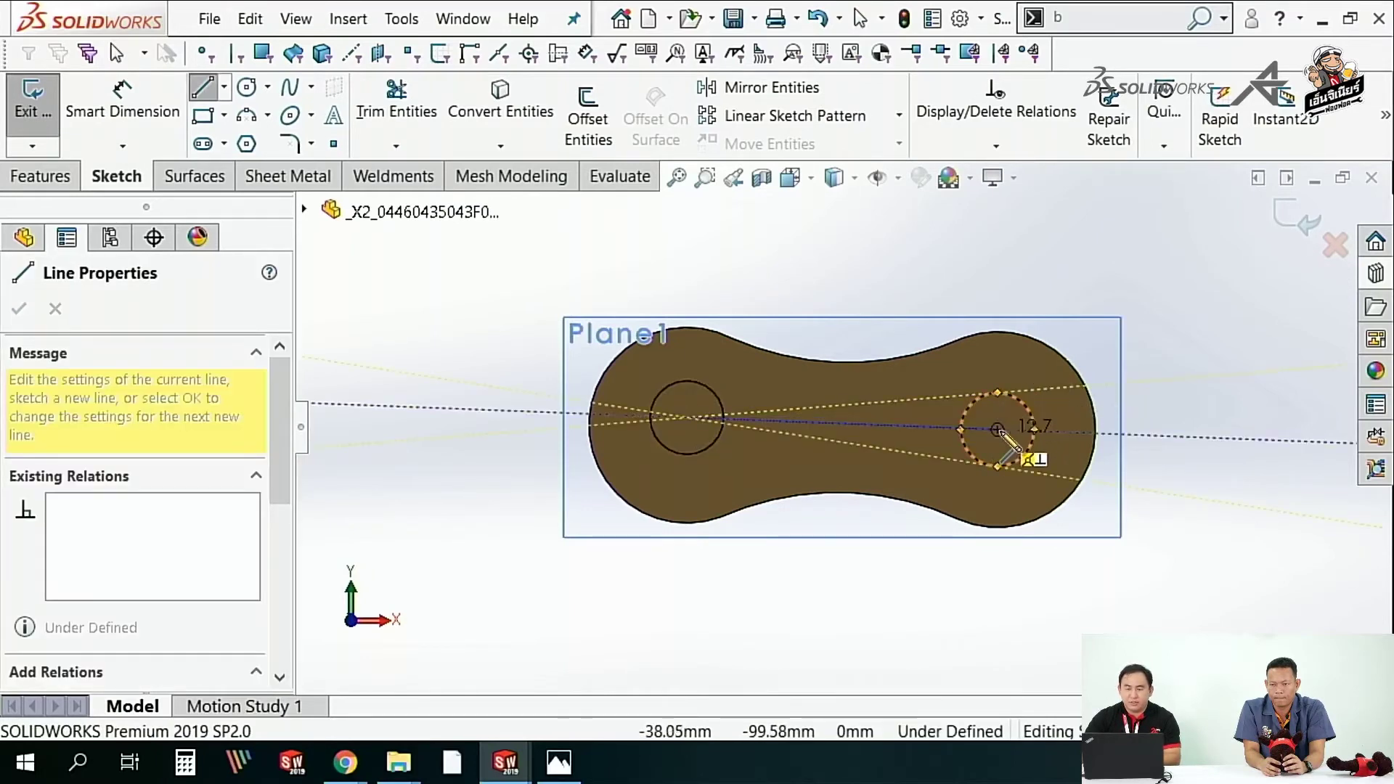
left_click(998, 428)
right_click(896, 284)
left_click(945, 303)
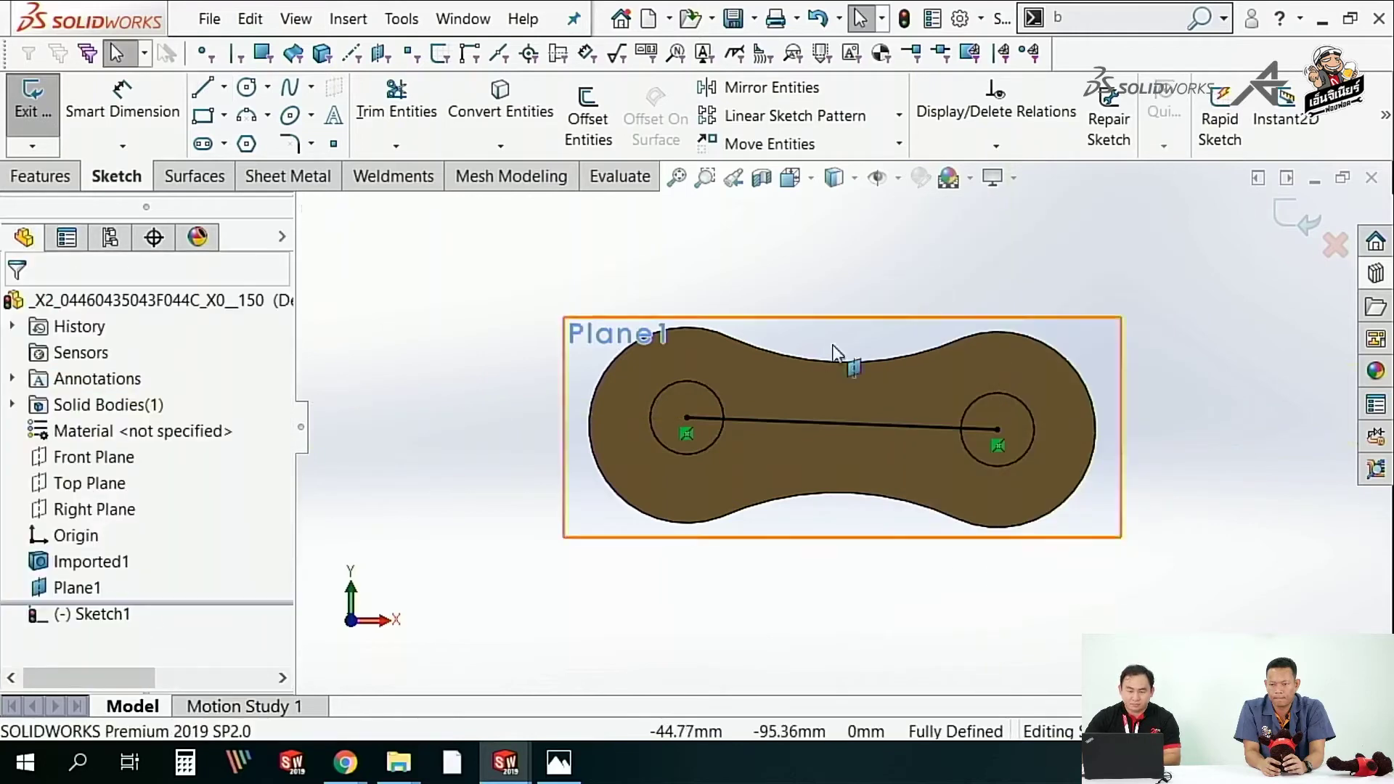
left_click(812, 422)
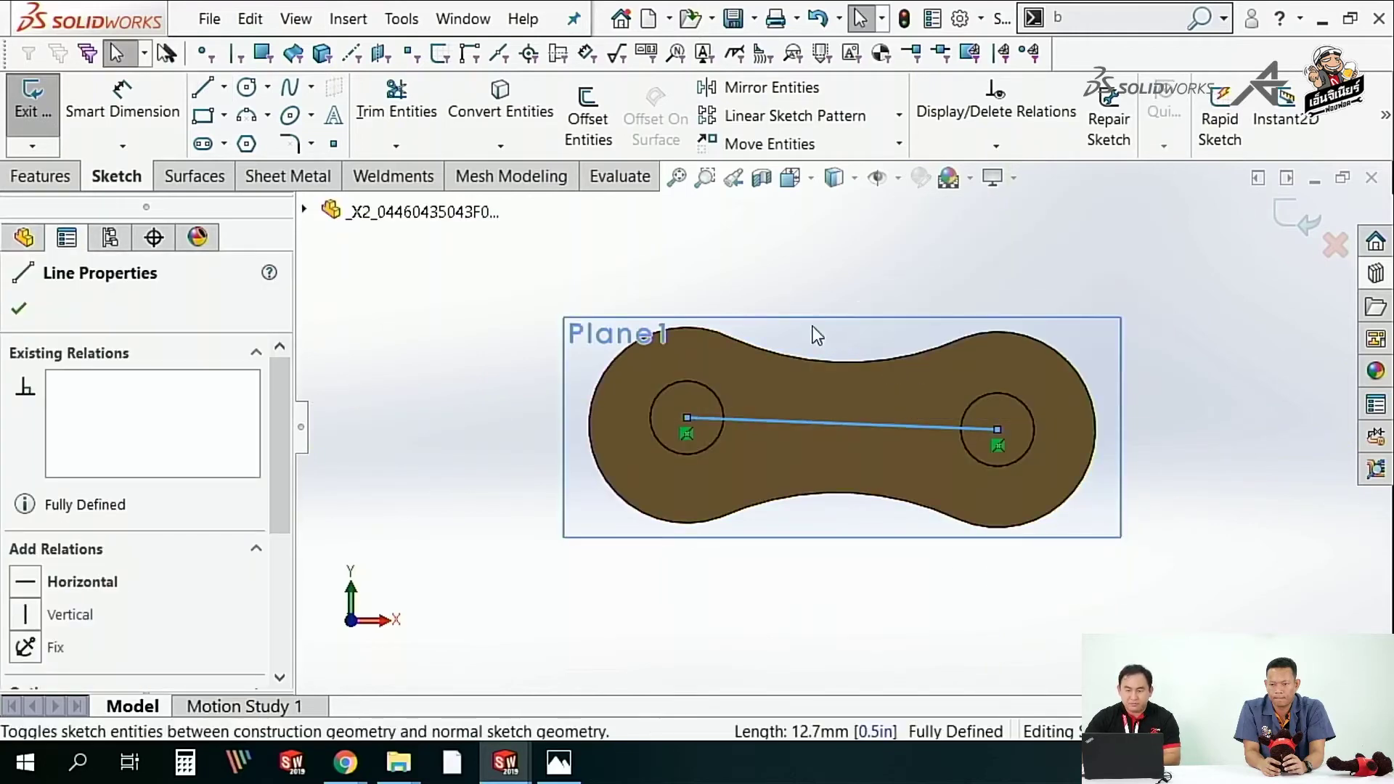
left_click(851, 265)
scroll(893, 291, "up", 3)
mouse_move(926, 308)
middle_mouse_down()
mouse_move(922, 356)
mouse_move(1161, 300)
middle_mouse_up()
left_click(1299, 215)
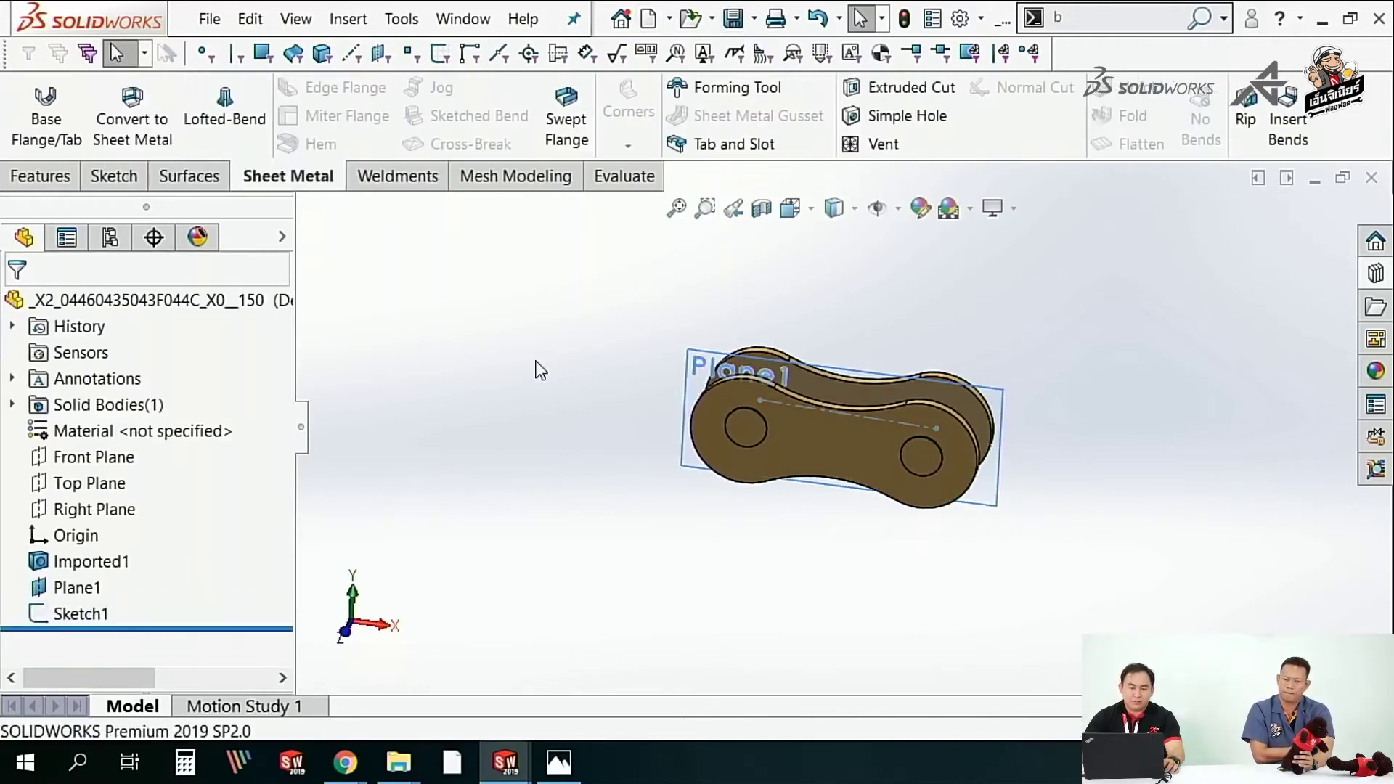
key("ctrl+Tab")
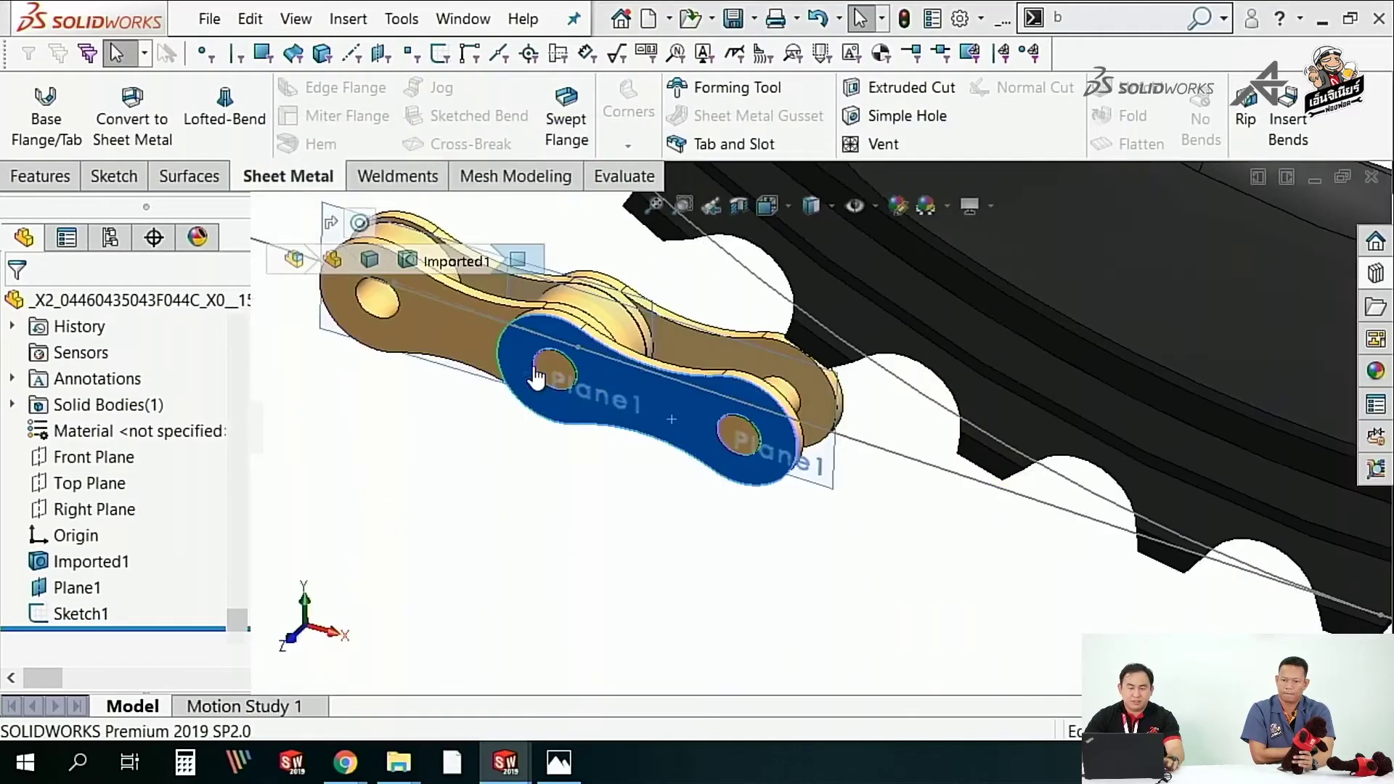
key("Return")
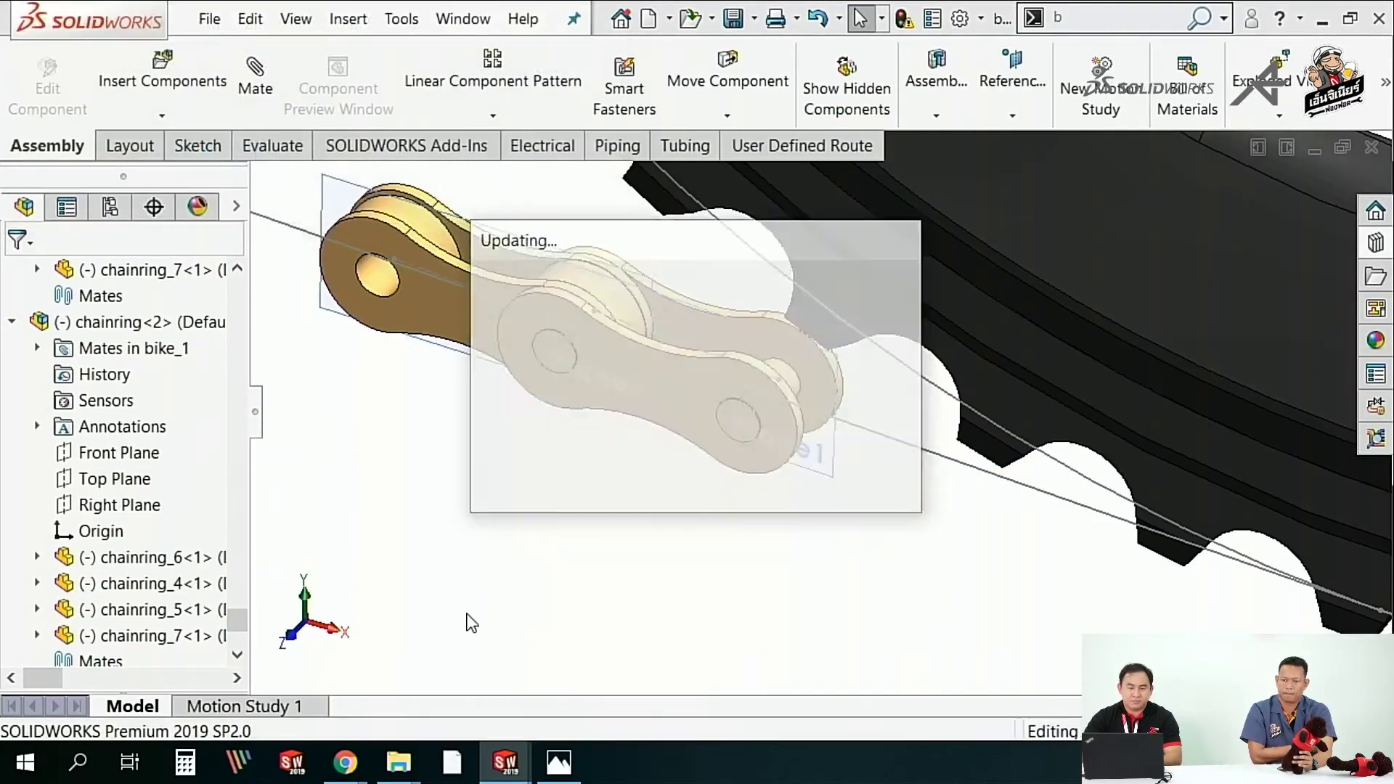
scroll(753, 476, "up", 3)
scroll(753, 476, "up", 3)
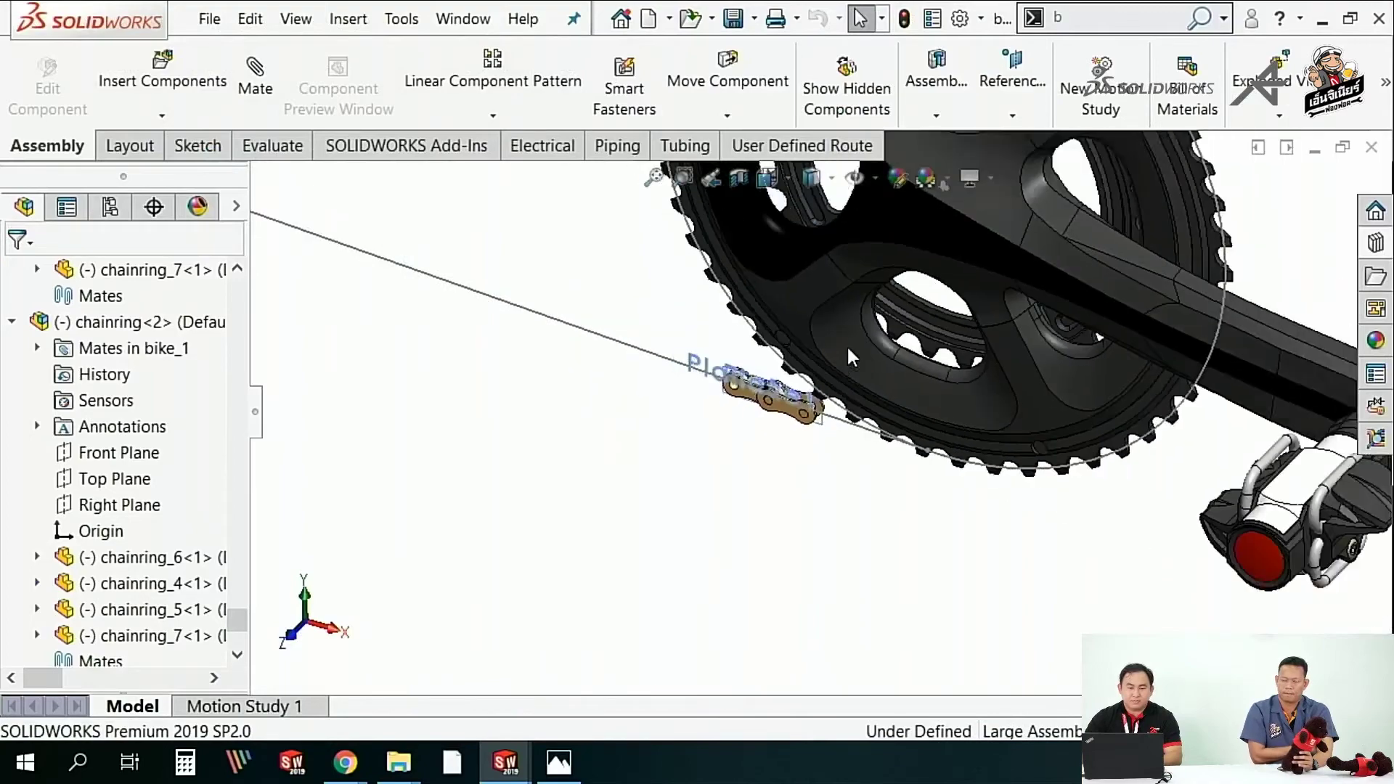
scroll(753, 476, "up", 2)
left_click(443, 320)
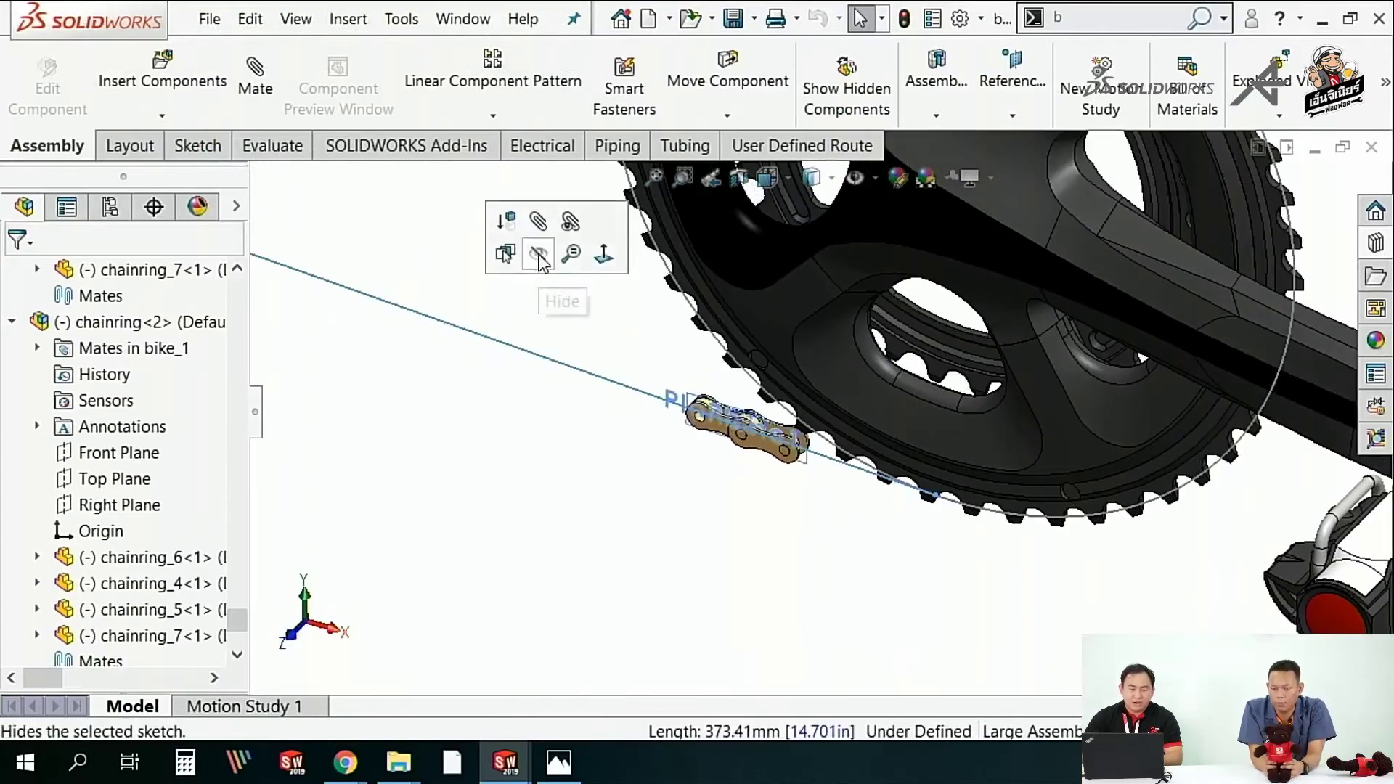
scroll(762, 443, "down", 4)
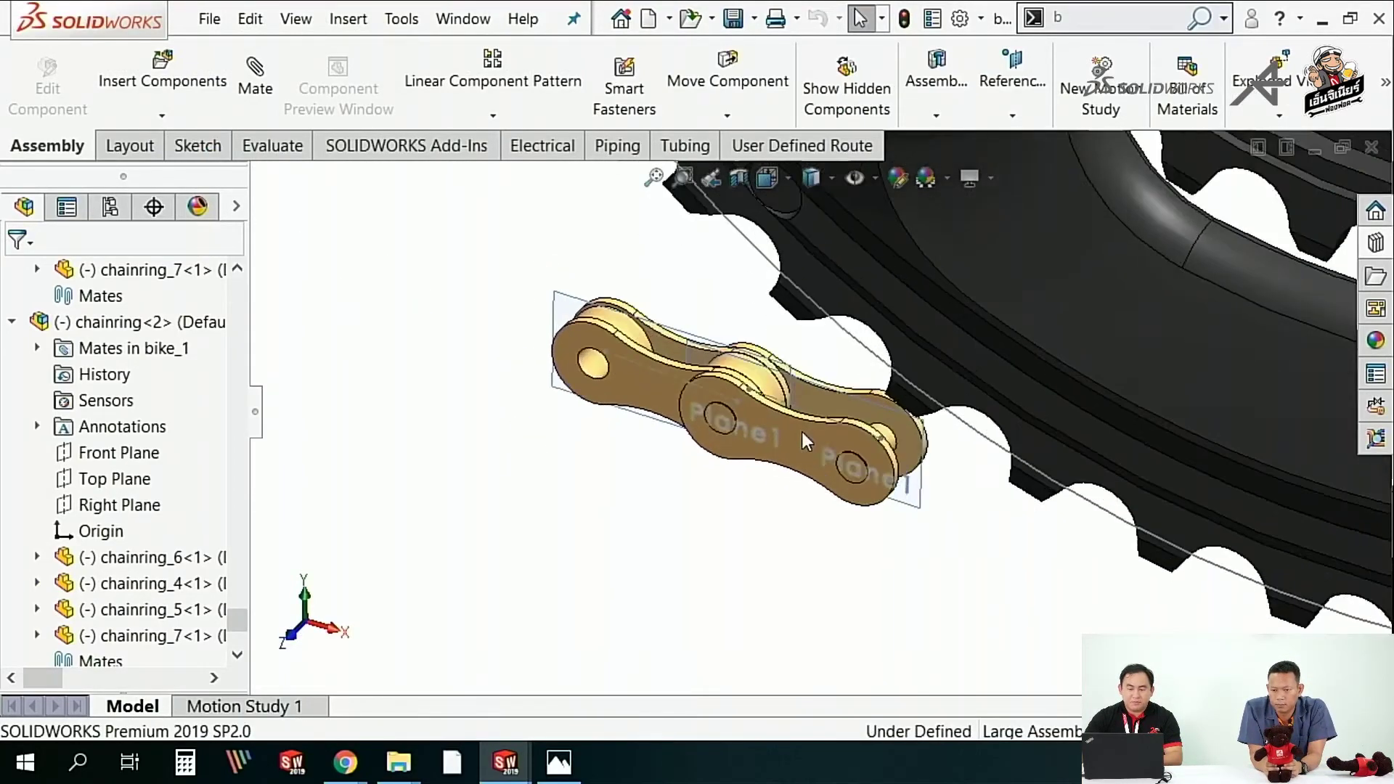
scroll(801, 432, "down", 2)
left_click(566, 335)
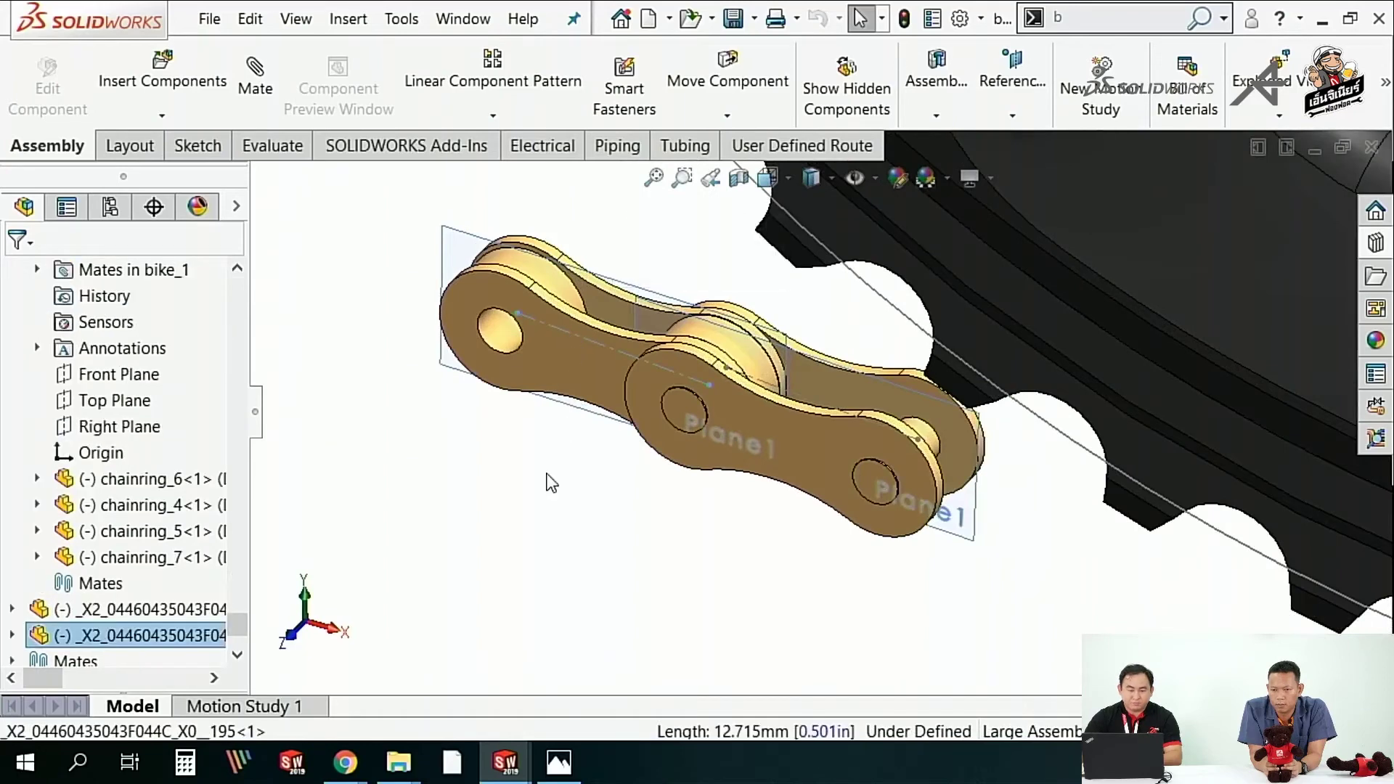
- Start a mate from the link's centre line using the Rack Pinion mechanical mate
left_click(255, 73)
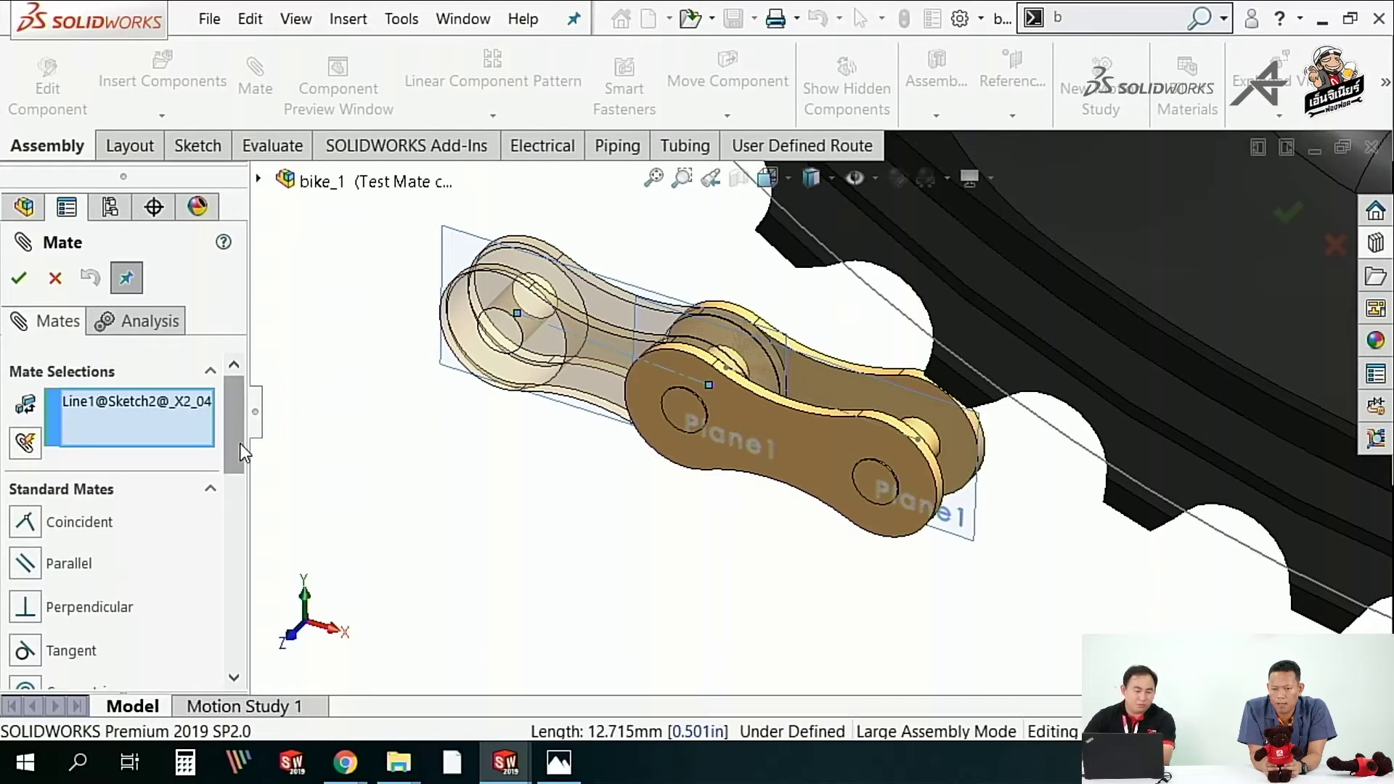
left_click_drag(240, 450, 251, 567)
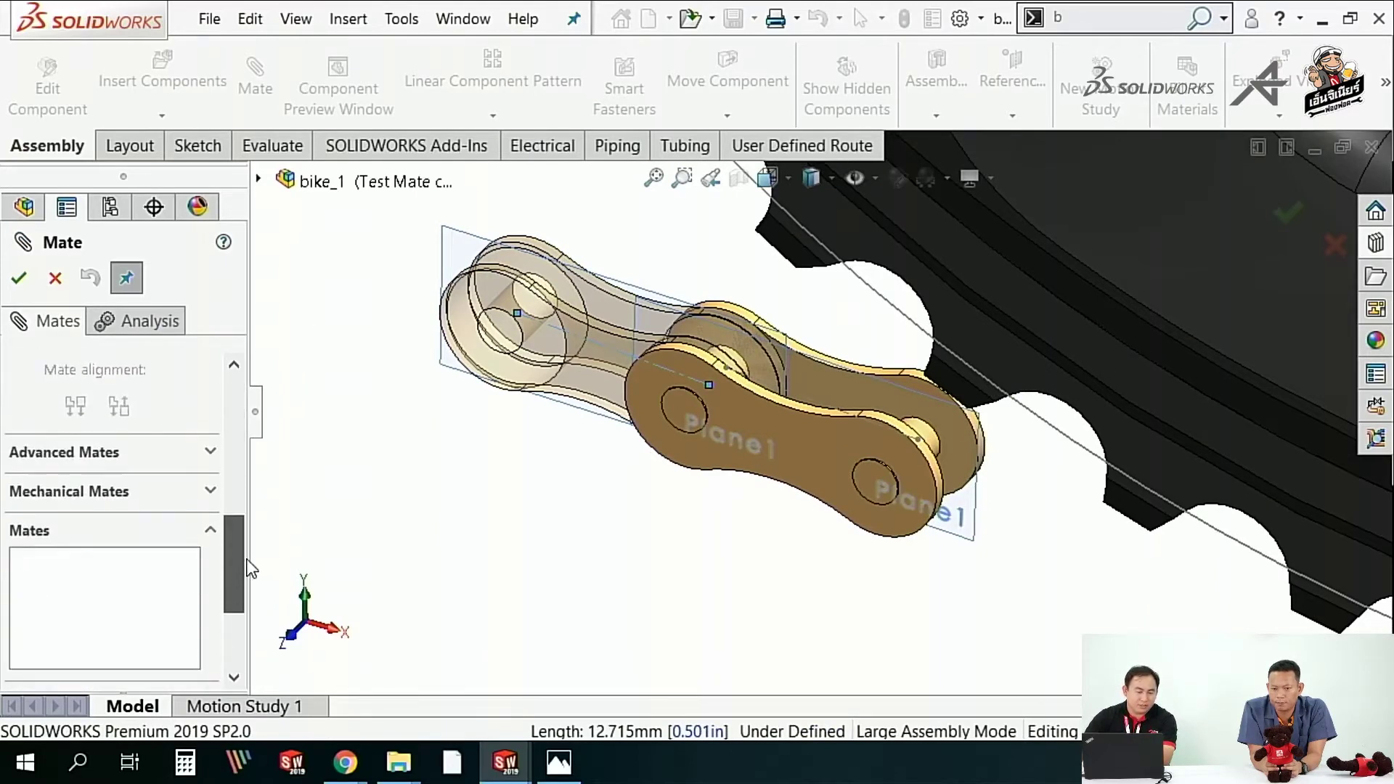
scroll(169, 548, "down", 1)
scroll(169, 548, "down", 2)
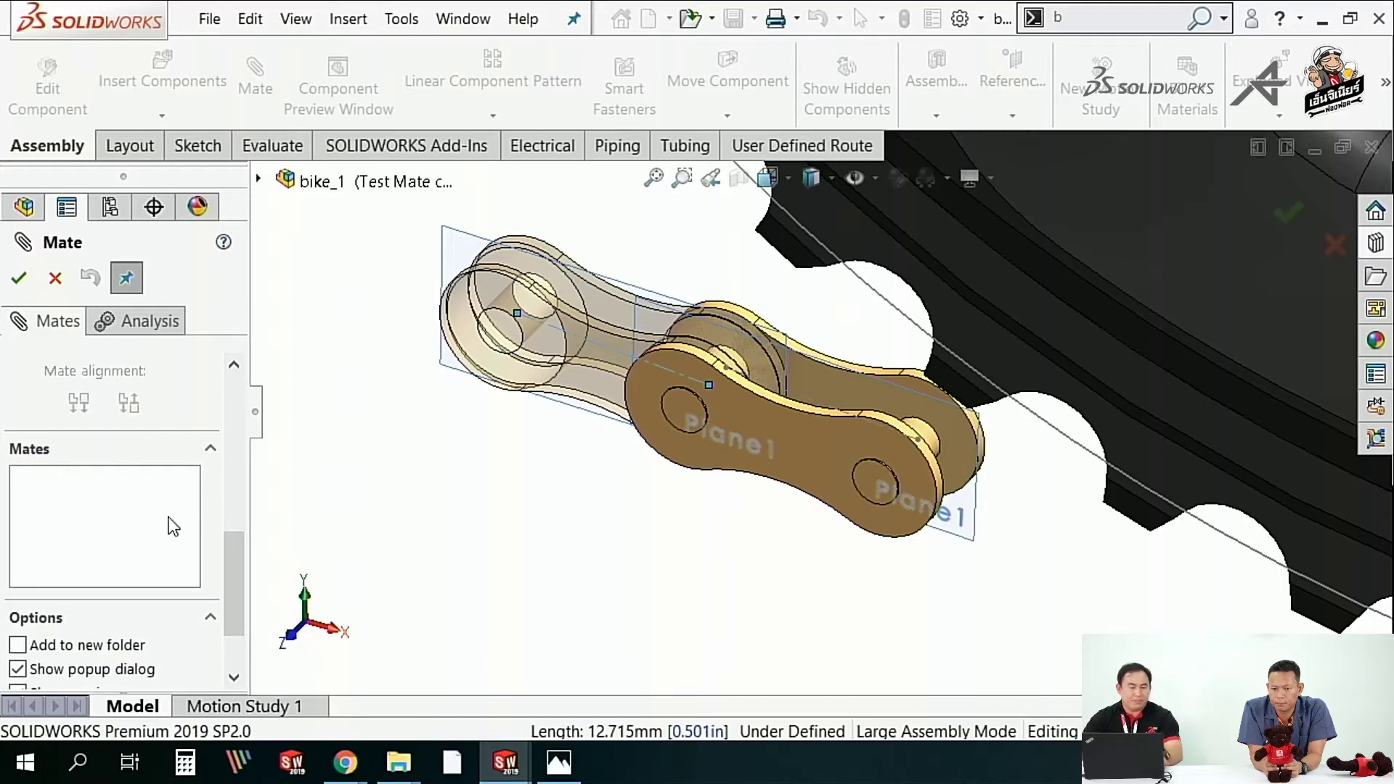
left_click_drag(229, 581, 227, 493)
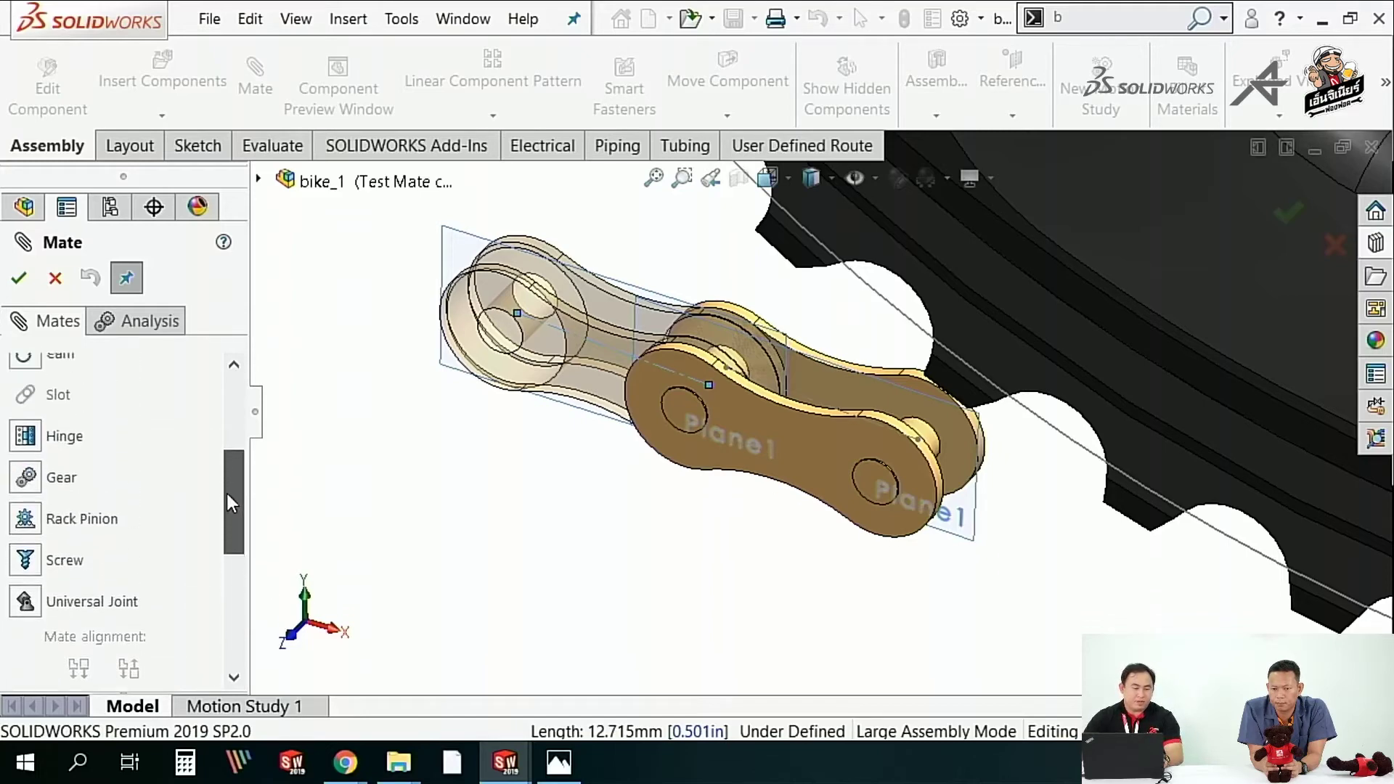
left_click(25, 519)
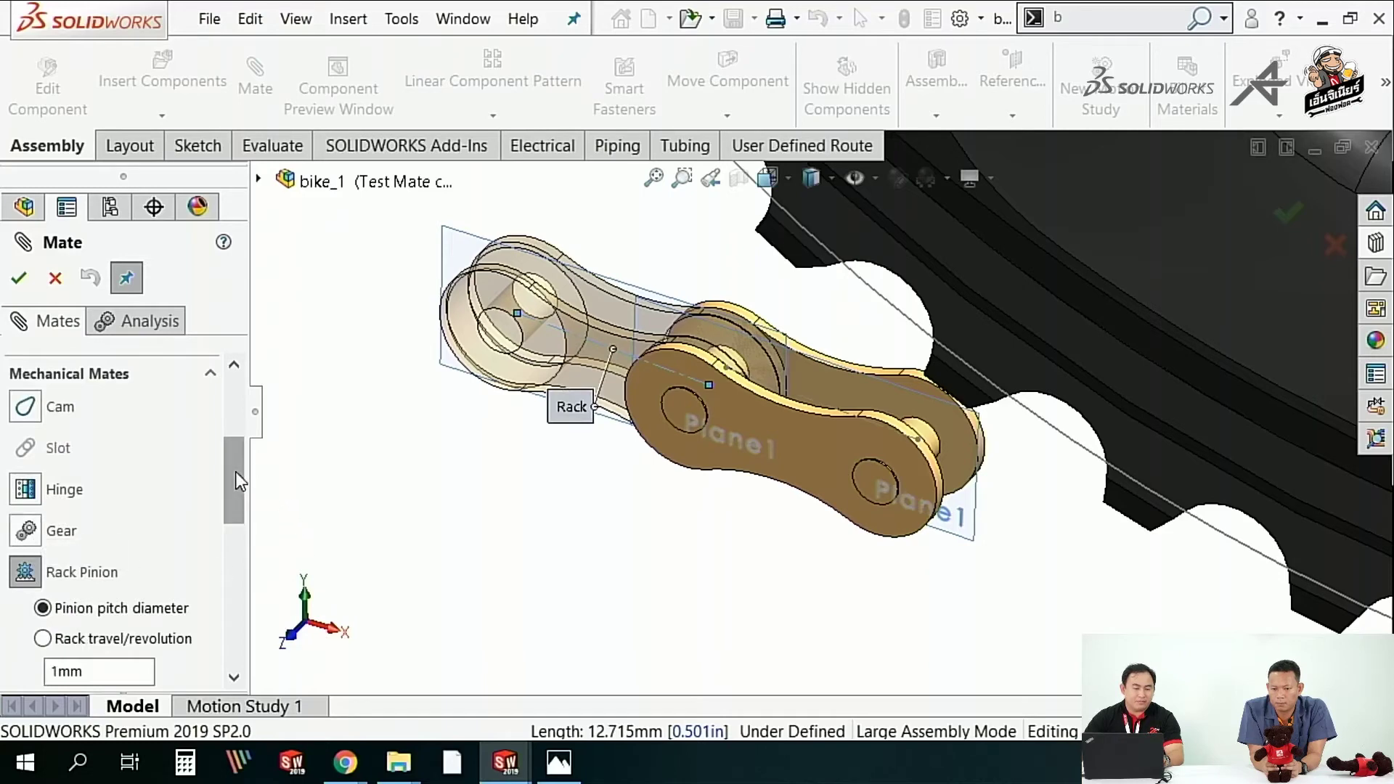
left_click_drag(235, 472, 239, 521)
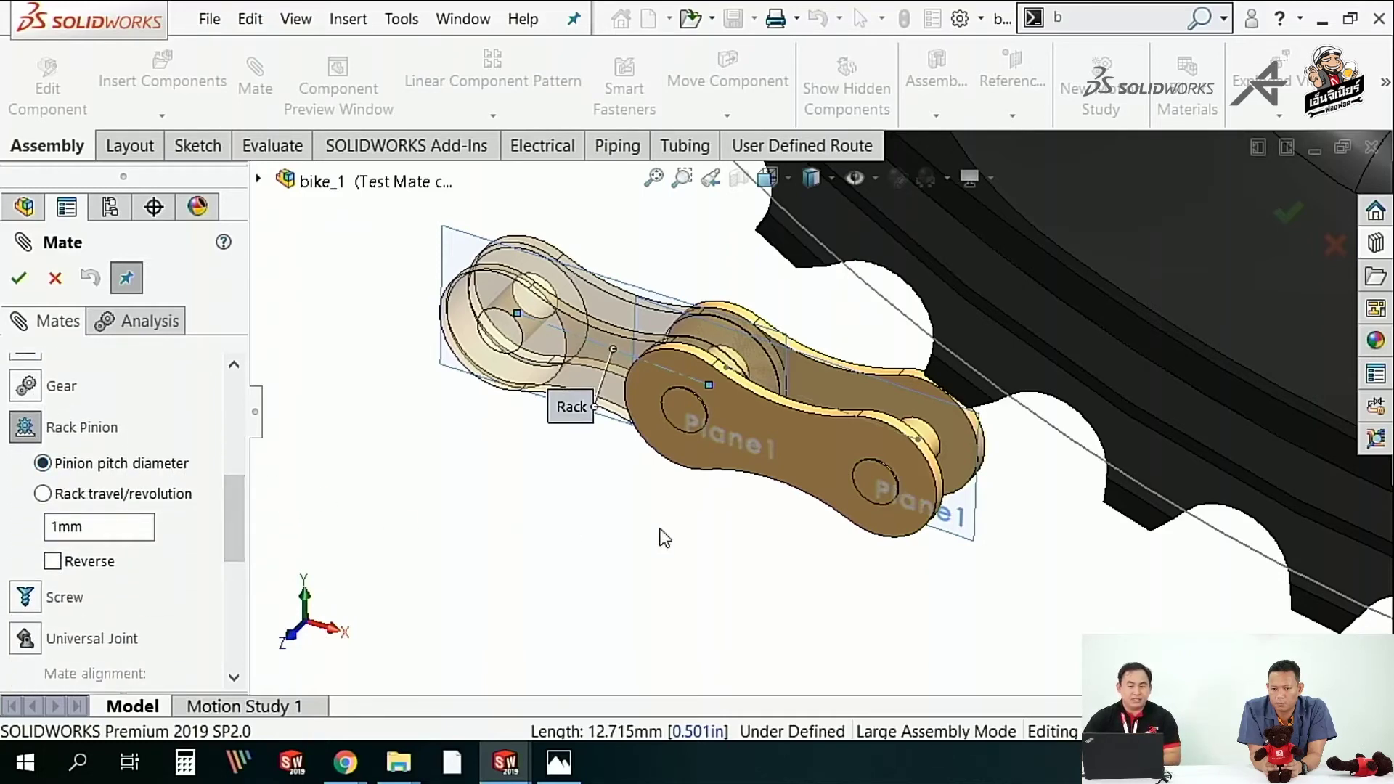
left_click_drag(234, 515, 239, 424)
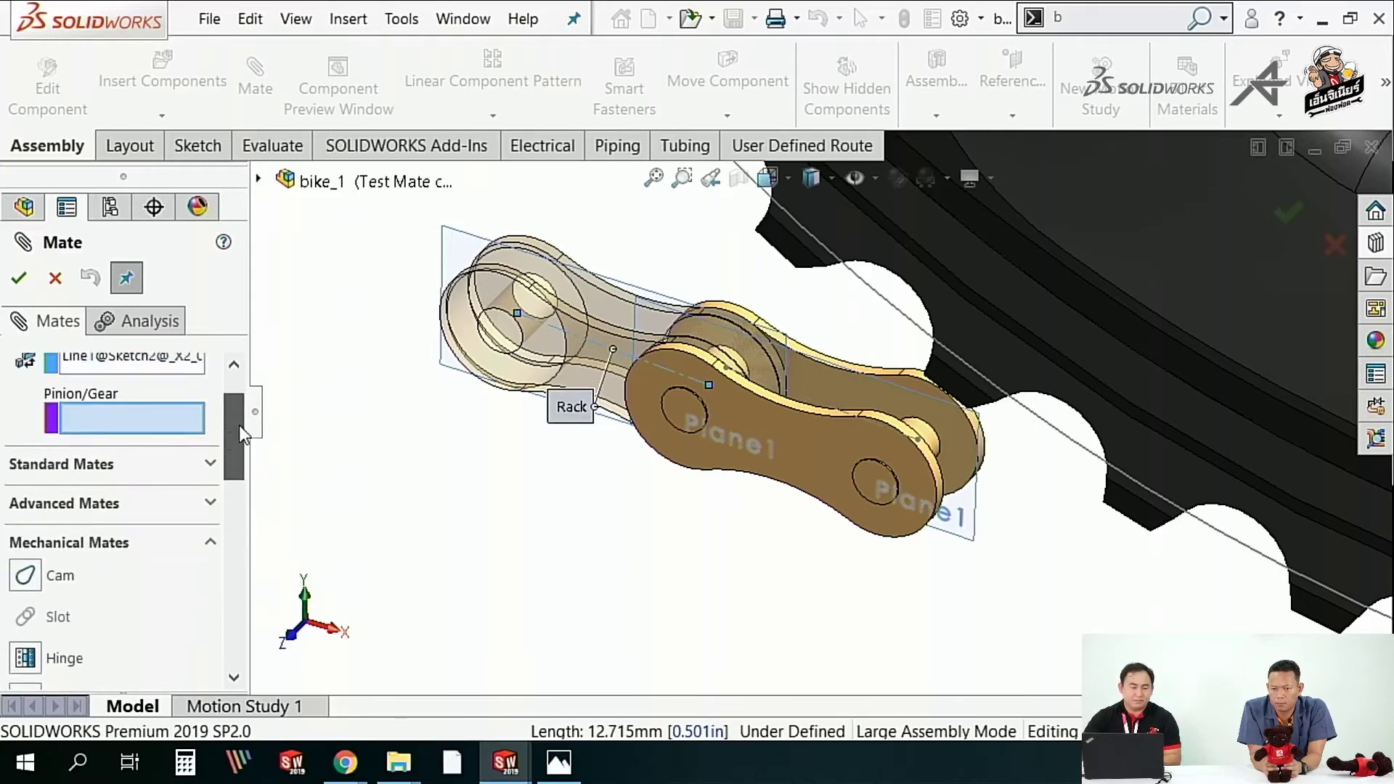
- Pick the chainring's pitch arc as the pinion and accept the mate
left_click(153, 486)
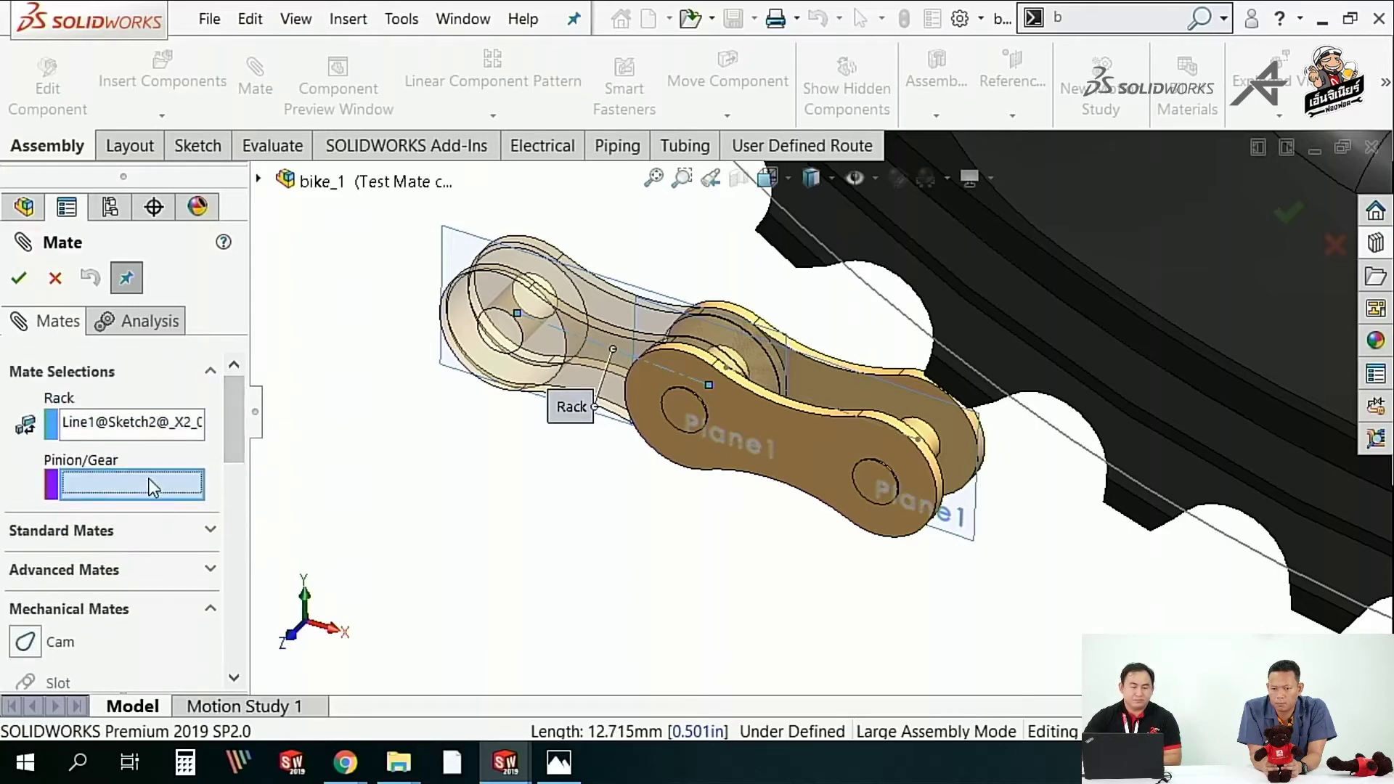
left_click(881, 301)
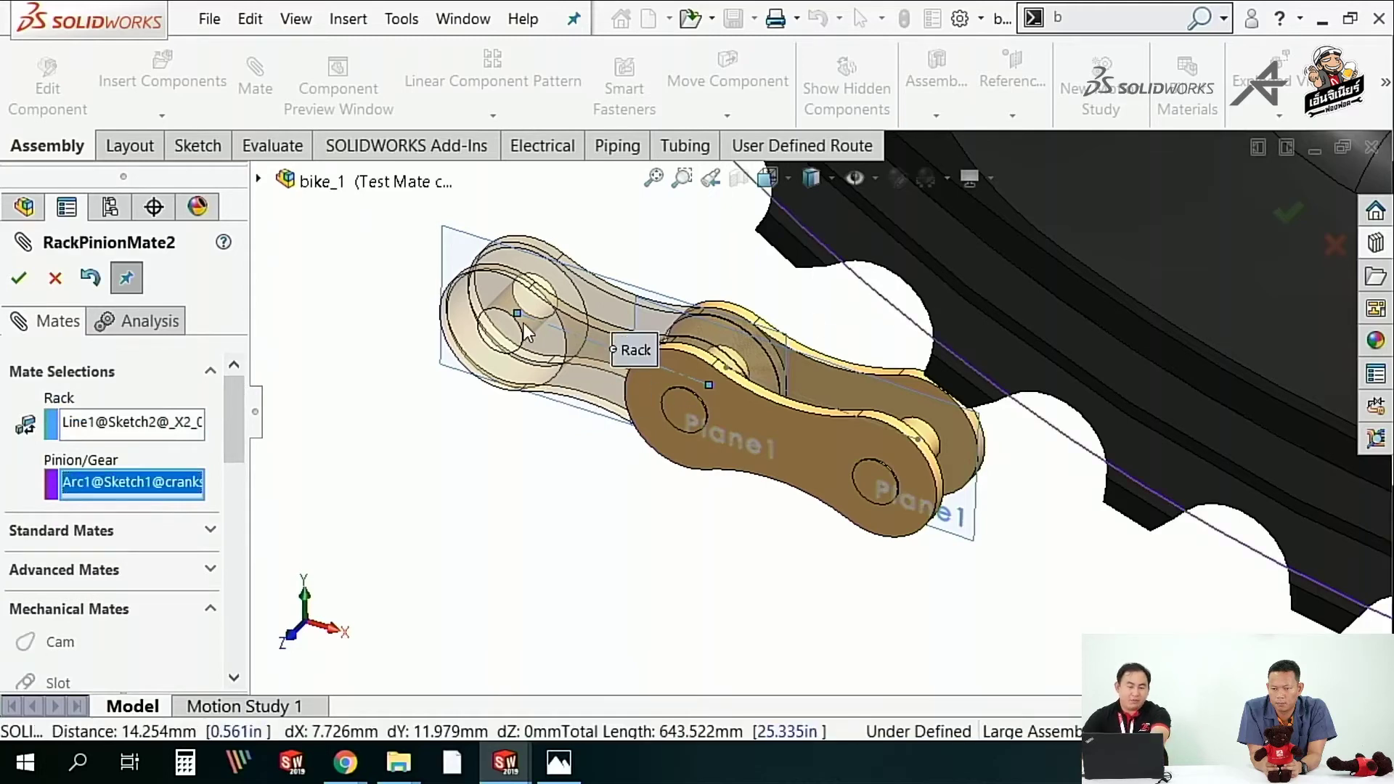
scroll(846, 498, "up", 3)
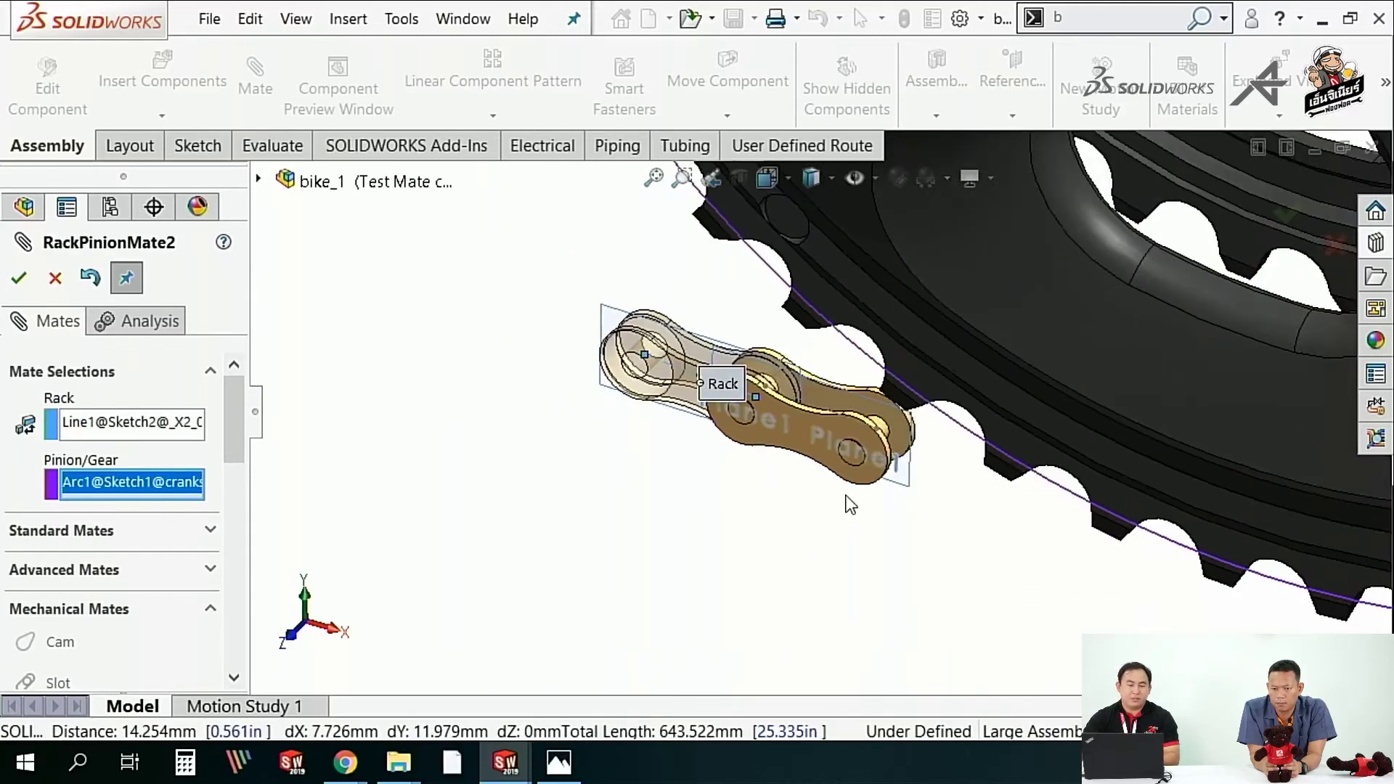
scroll(726, 370, "up", 2)
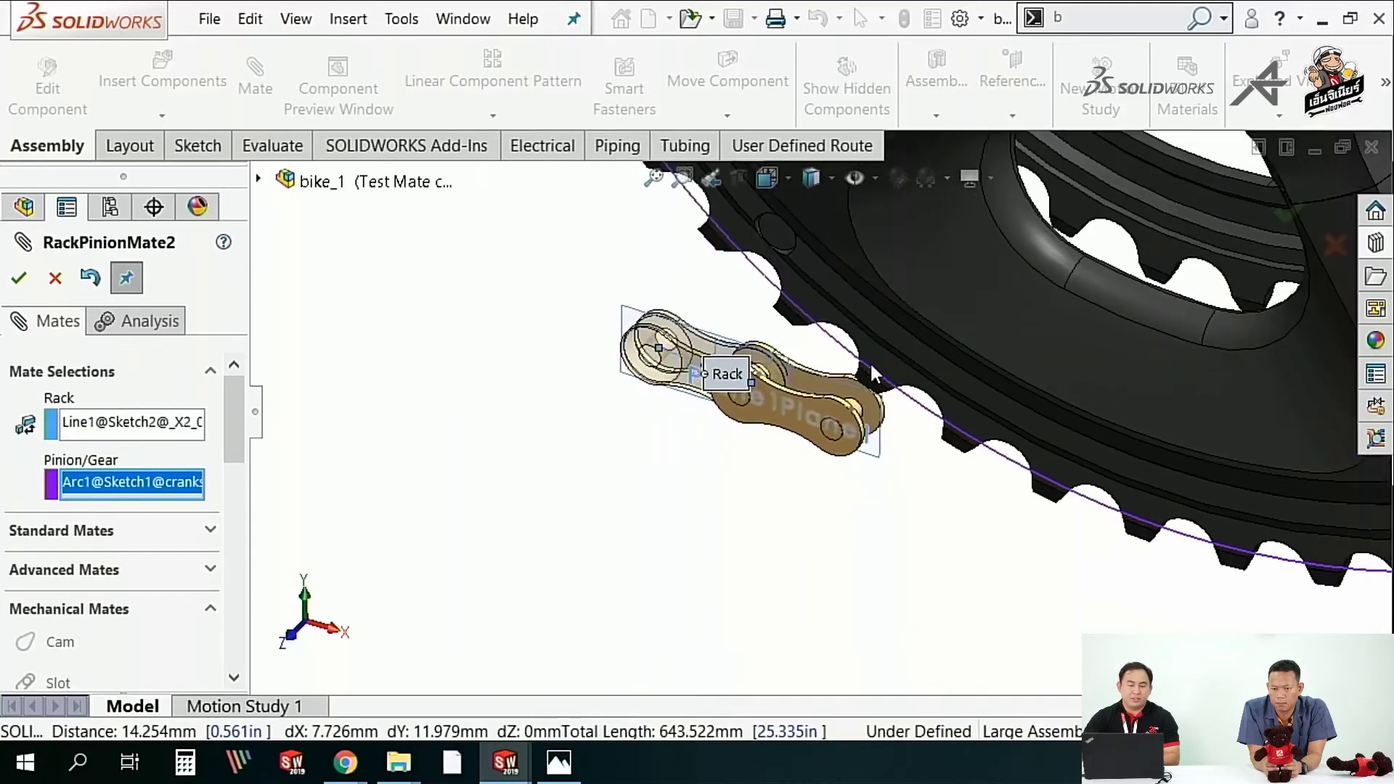
left_click(19, 278)
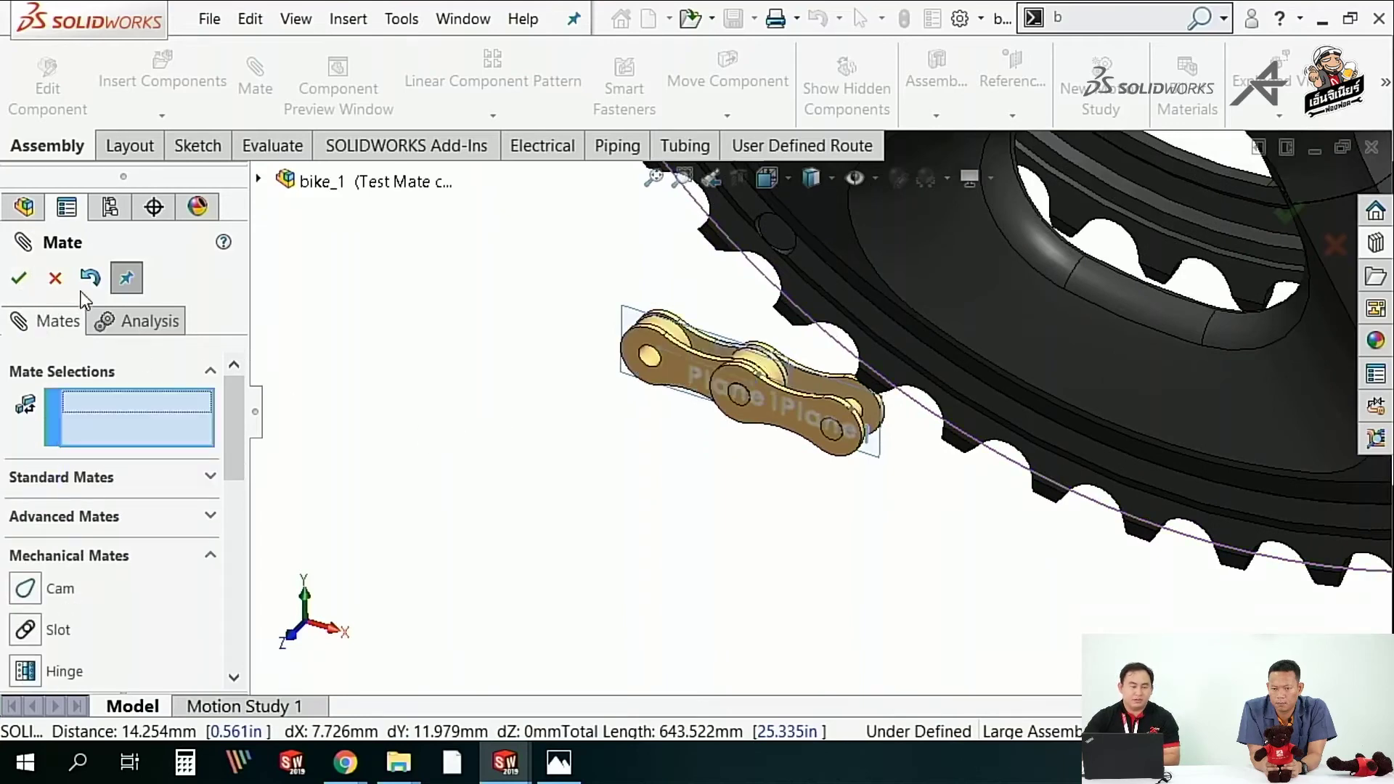
left_click(55, 278)
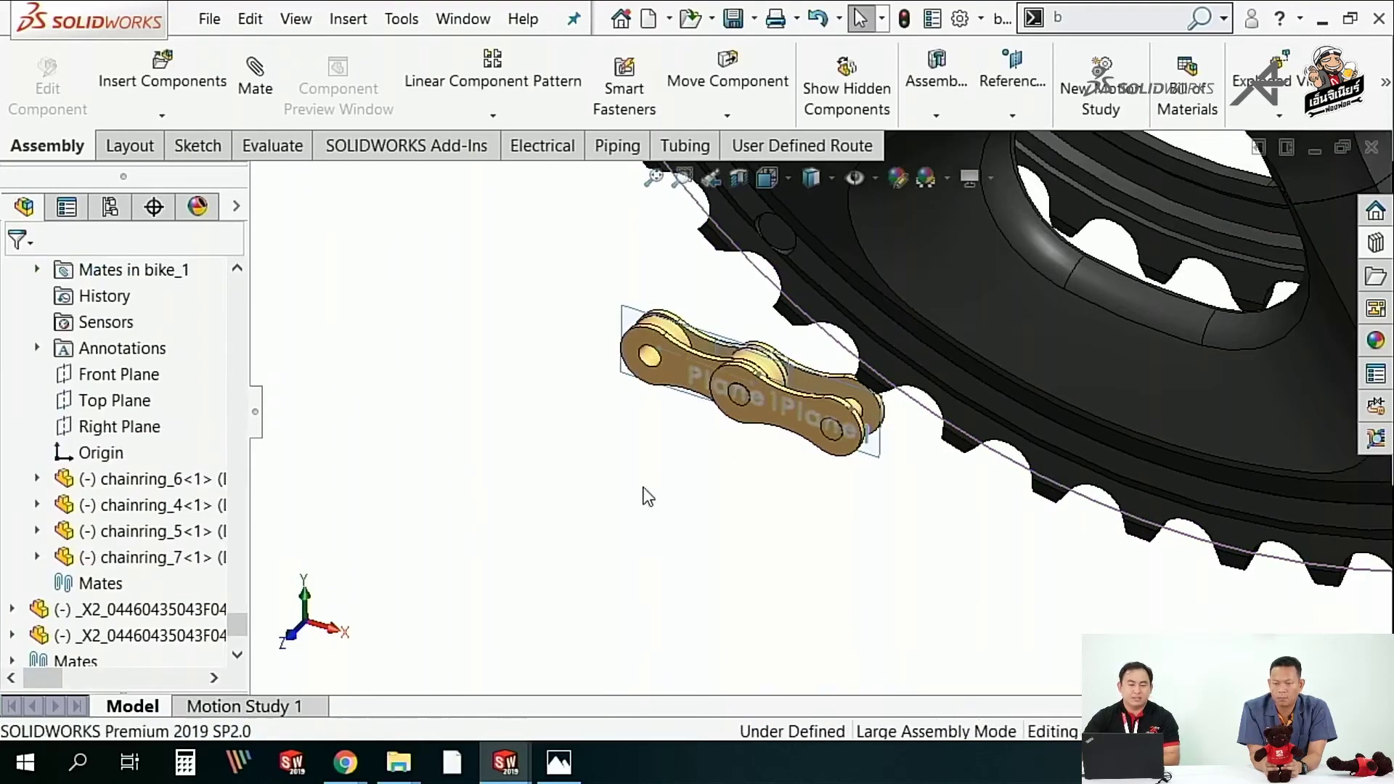
- Rotate the crankset slightly to check the chain link follows it
scroll(699, 522, "up", 3)
scroll(1210, 320, "down", 2)
scroll(1210, 319, "down", 2)
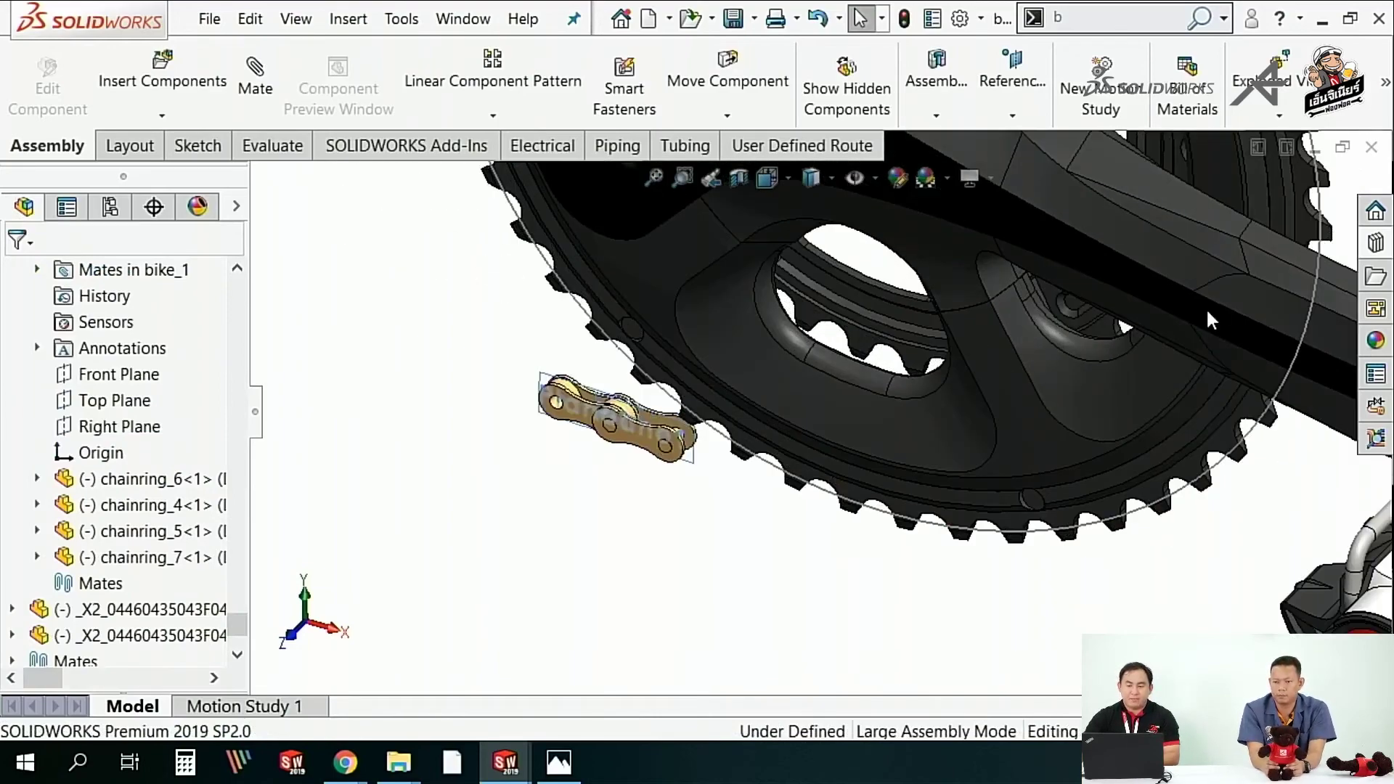
left_click_drag(1210, 320, 1188, 351)
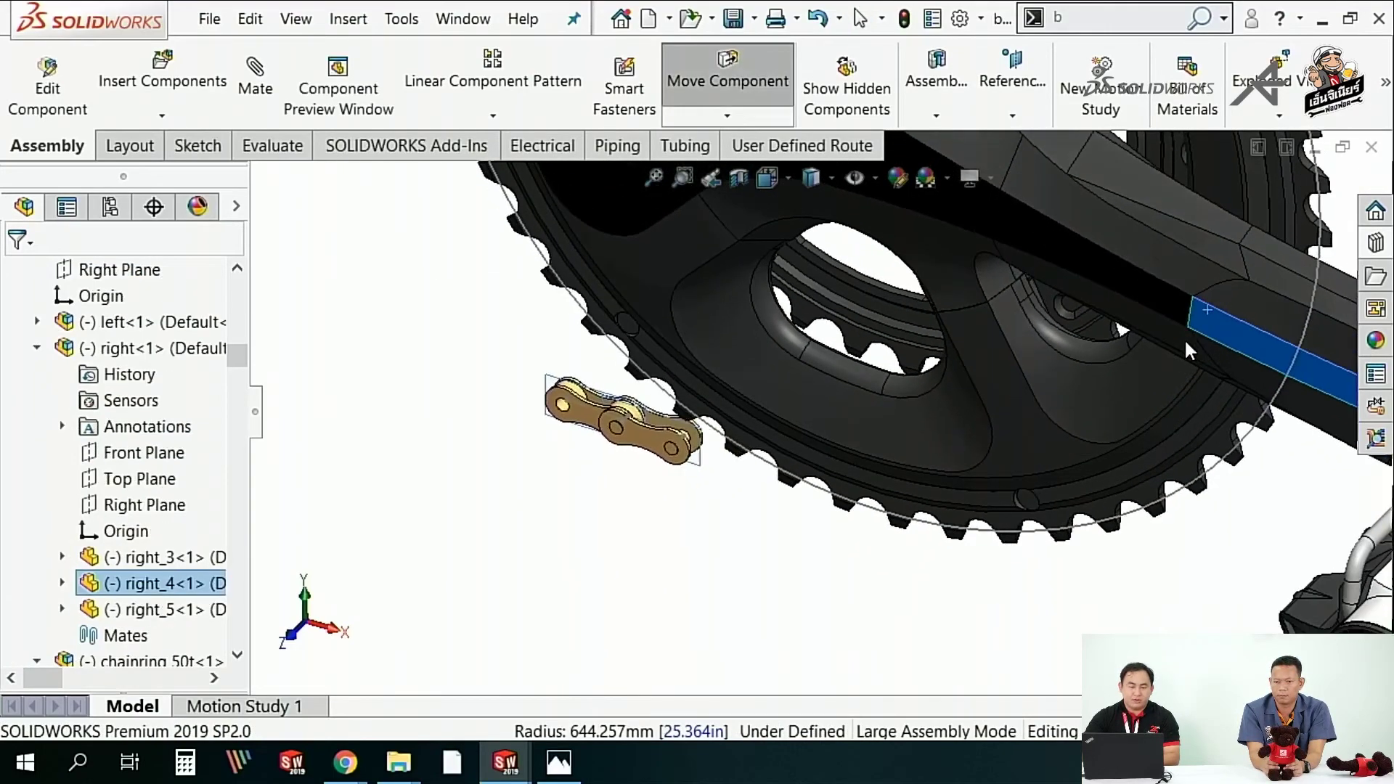
left_click(382, 581)
- Expand the assembly's Mates folder and select RackPinionMate2
mouse_move(237, 356)
left_mouse_down()
mouse_move(276, 557)
mouse_move(245, 656)
left_mouse_up()
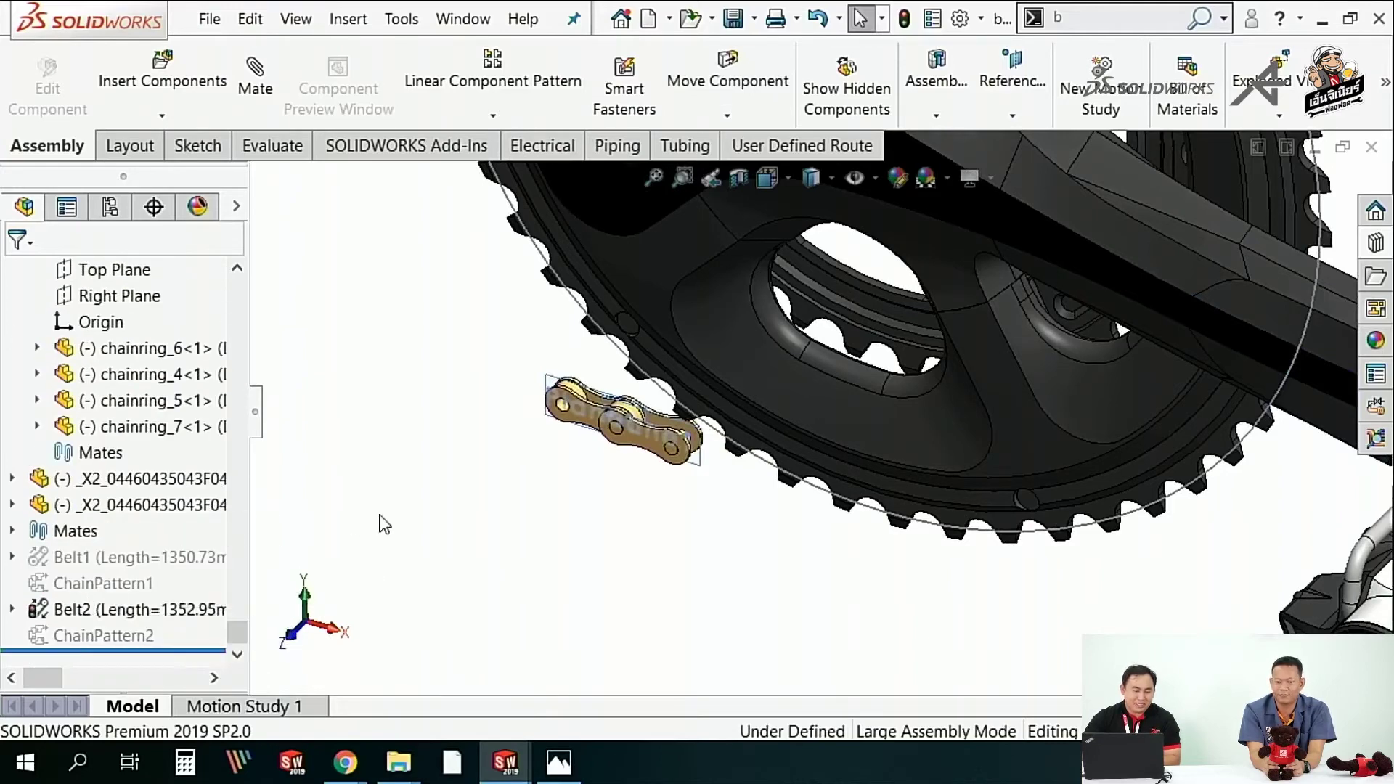
left_click(12, 531)
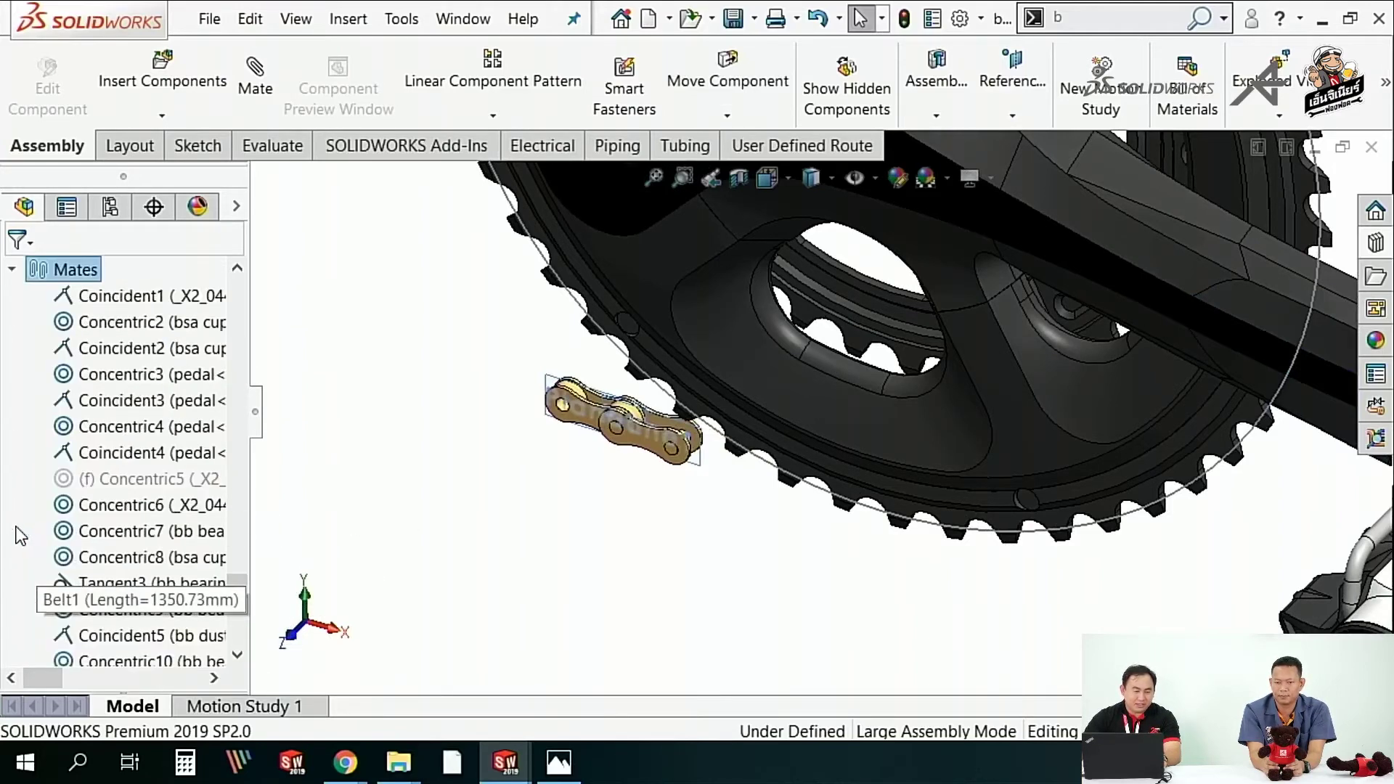
scroll(29, 574, "down", 3)
scroll(44, 537, "down", 5)
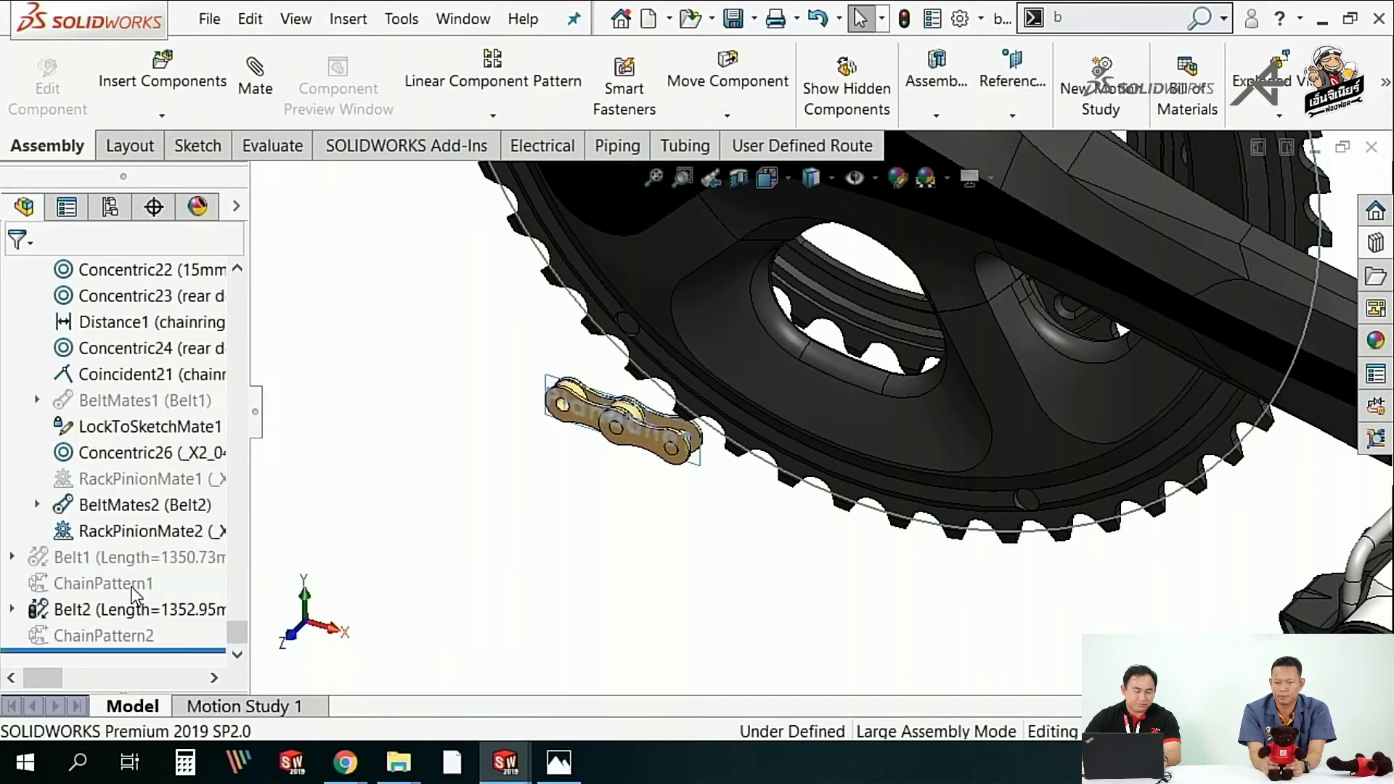
left_click(98, 530)
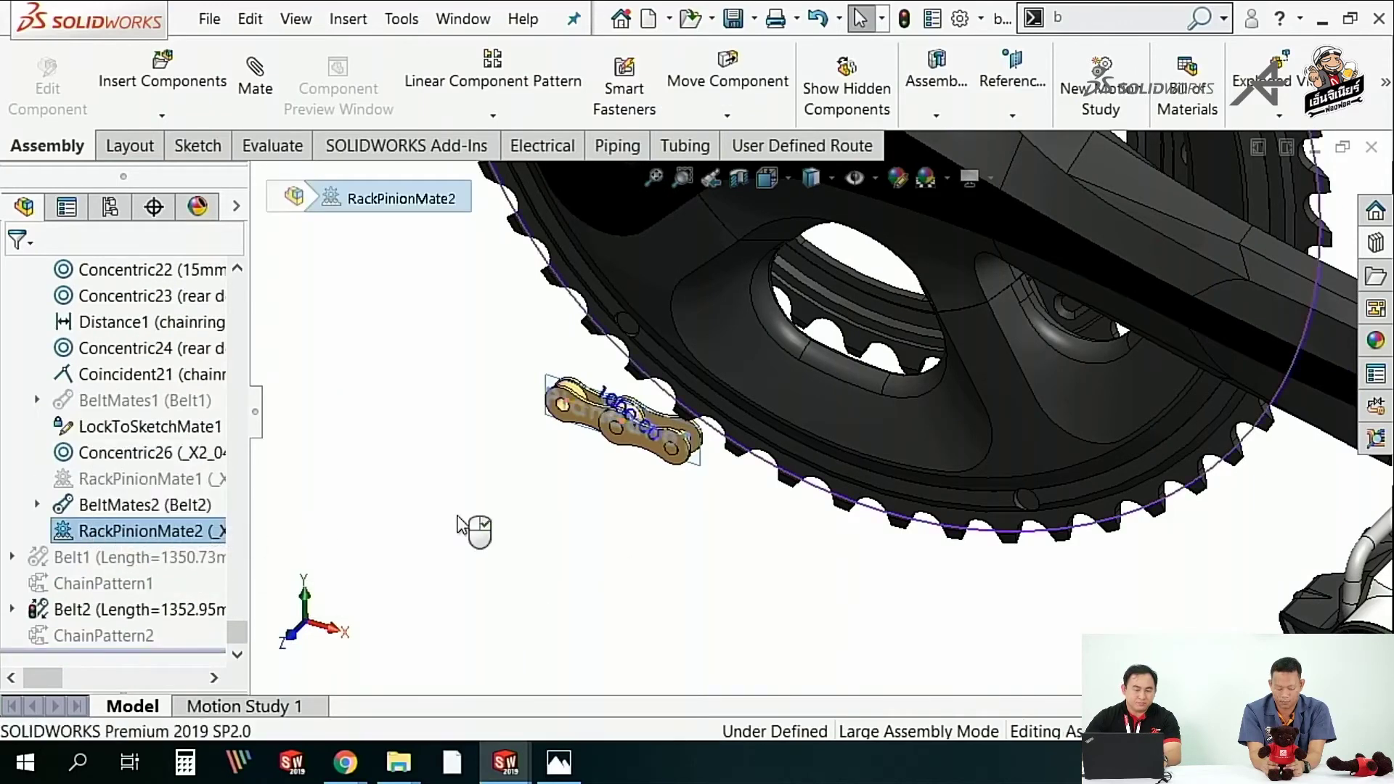
- Check Reverse in RackPinionMate2 (200.79mm pinion pitch diameter) and accept the edit
scroll(242, 427, "down", 3)
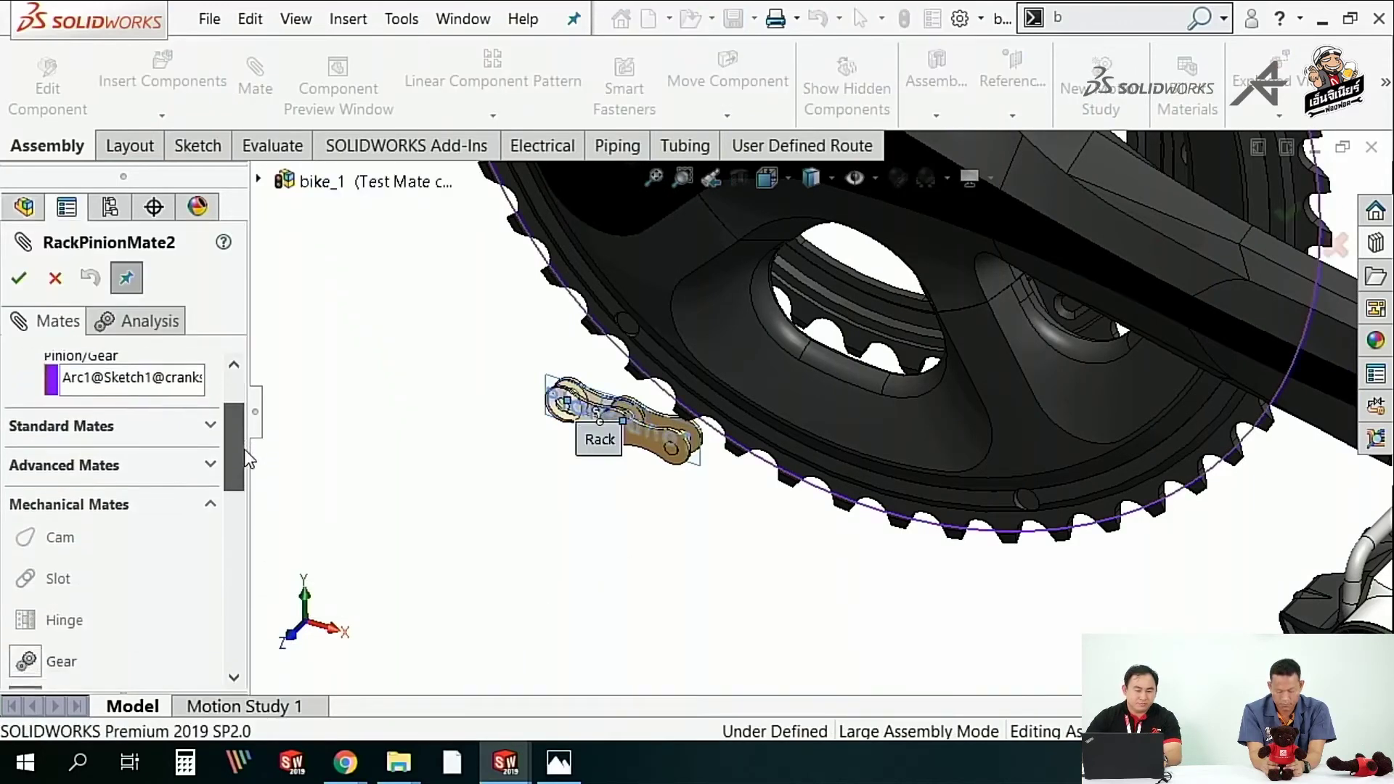
scroll(244, 448, "down", 3)
scroll(247, 494, "down", 2)
scroll(217, 522, "down", 2)
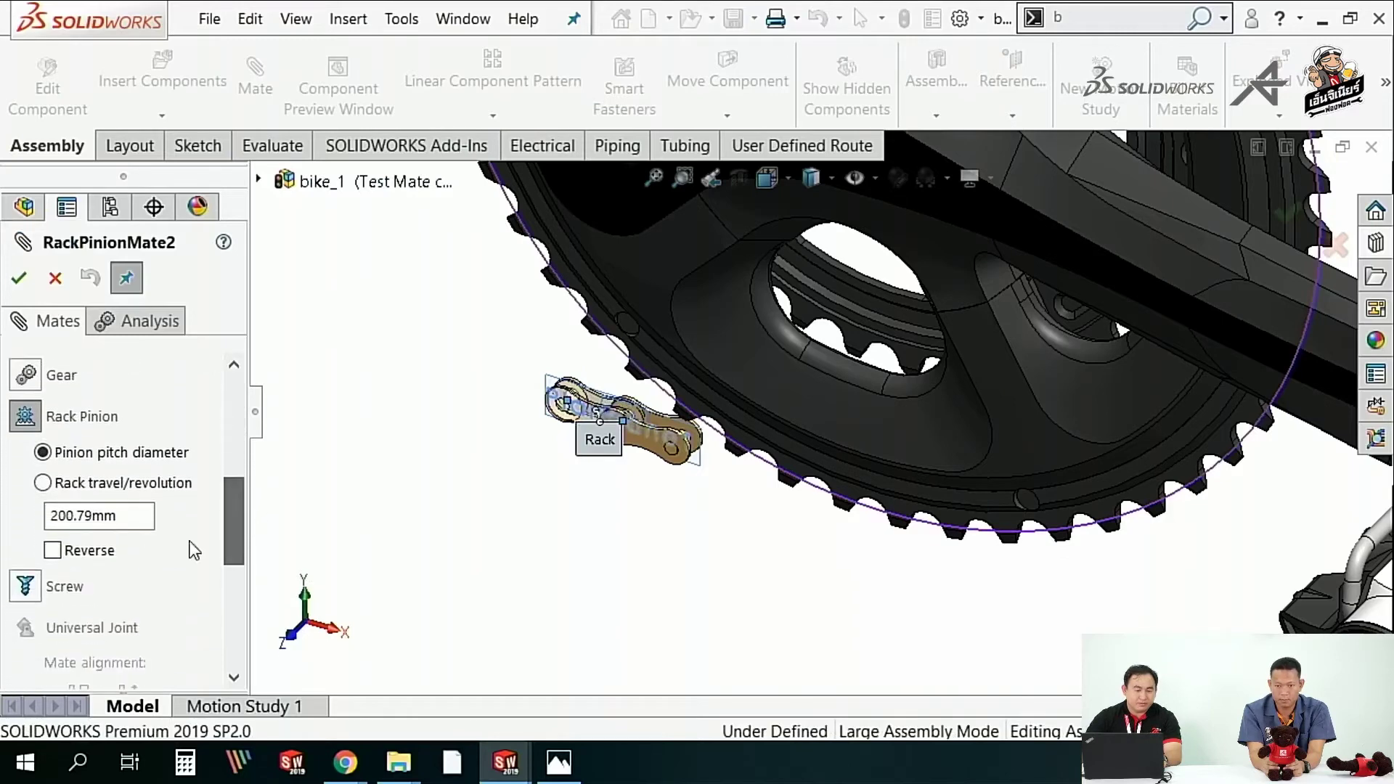
left_click(52, 551)
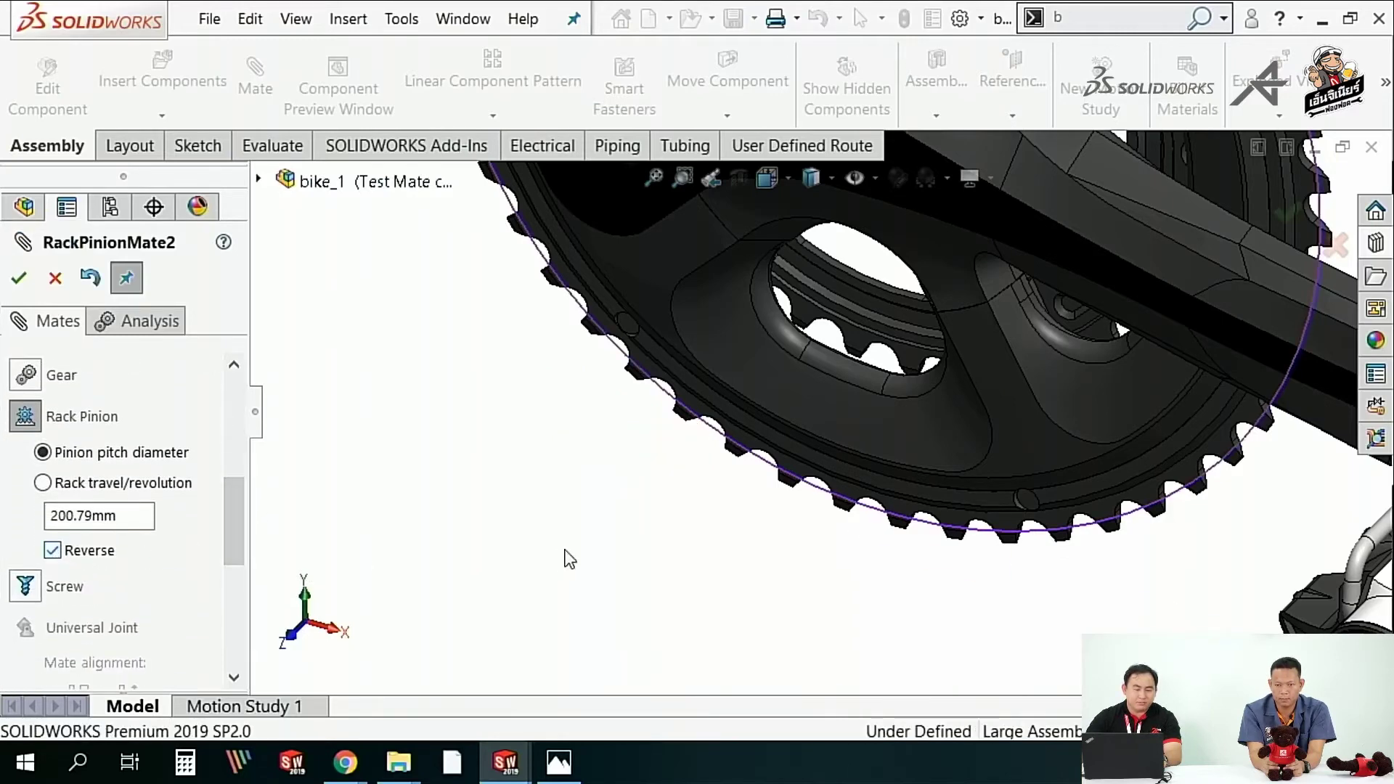
scroll(581, 544, "up", 5)
scroll(726, 465, "up", 2)
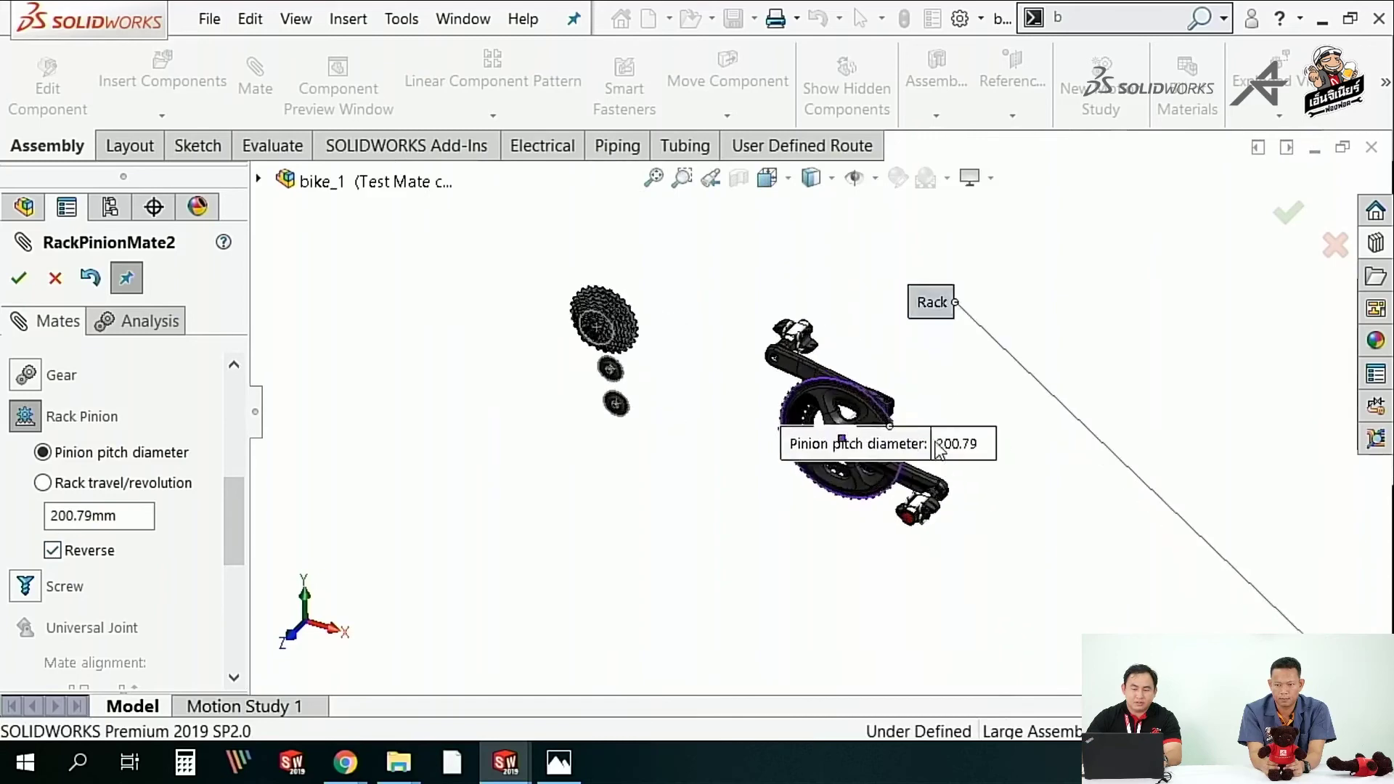
scroll(936, 465, "down", 1)
scroll(798, 551, "up", 1)
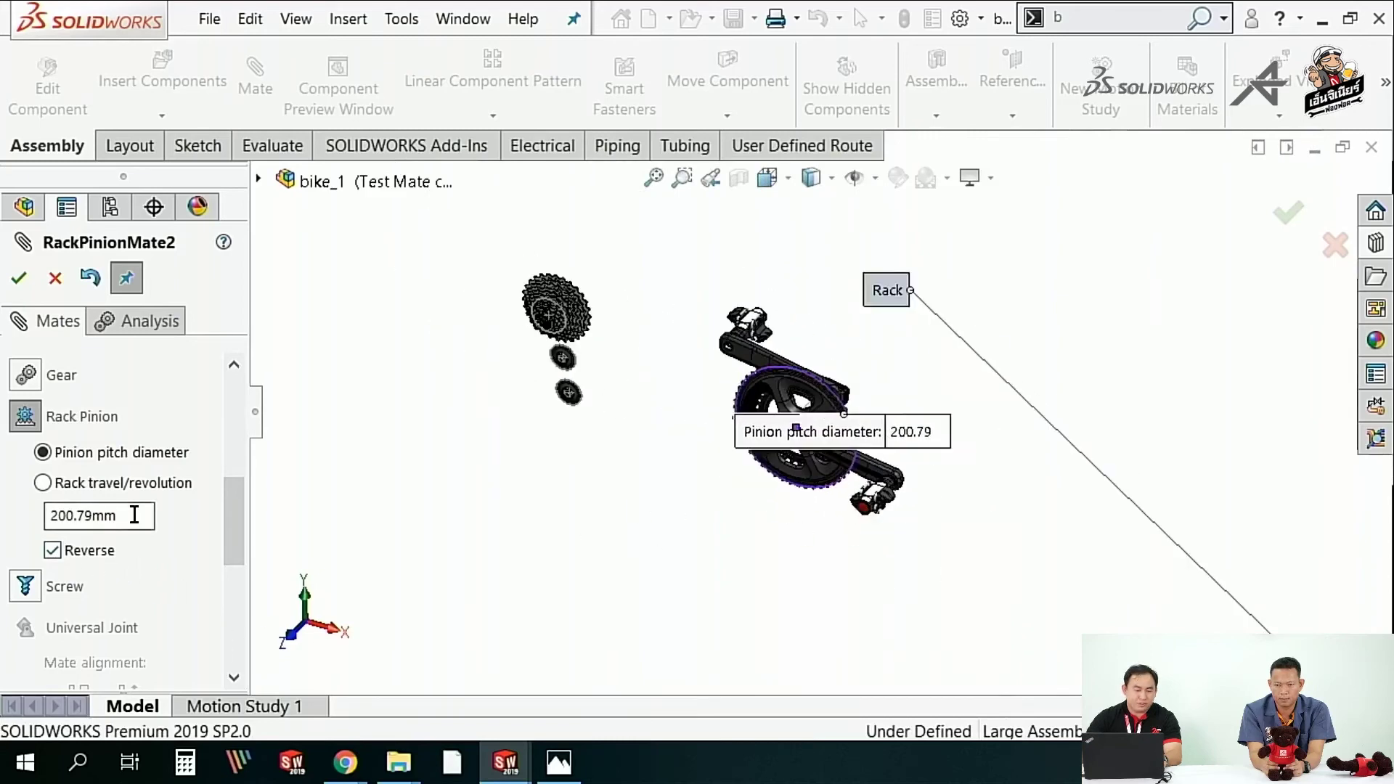
left_click(17, 280)
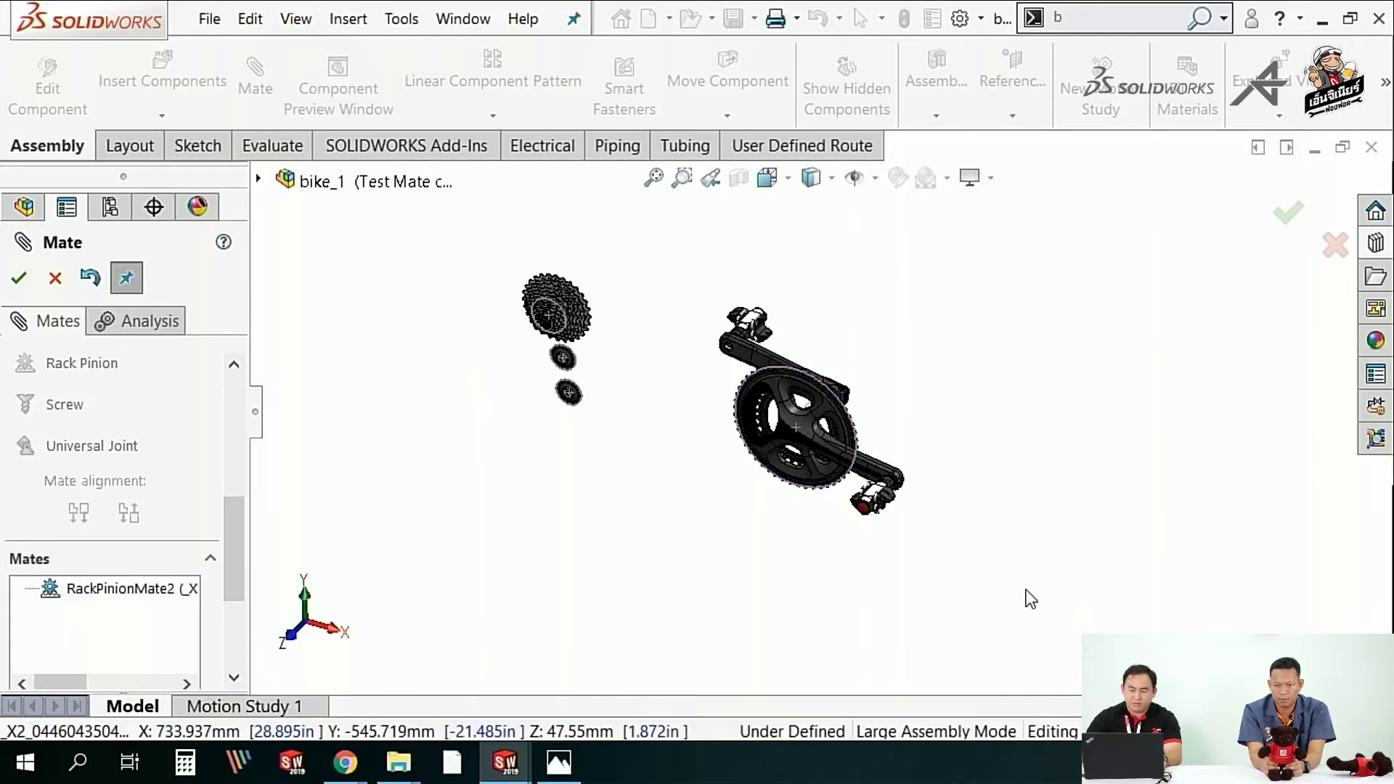
- Clear the pending mate selections and return to the feature tree
scroll(1175, 595, "down", 5)
left_click(1176, 596)
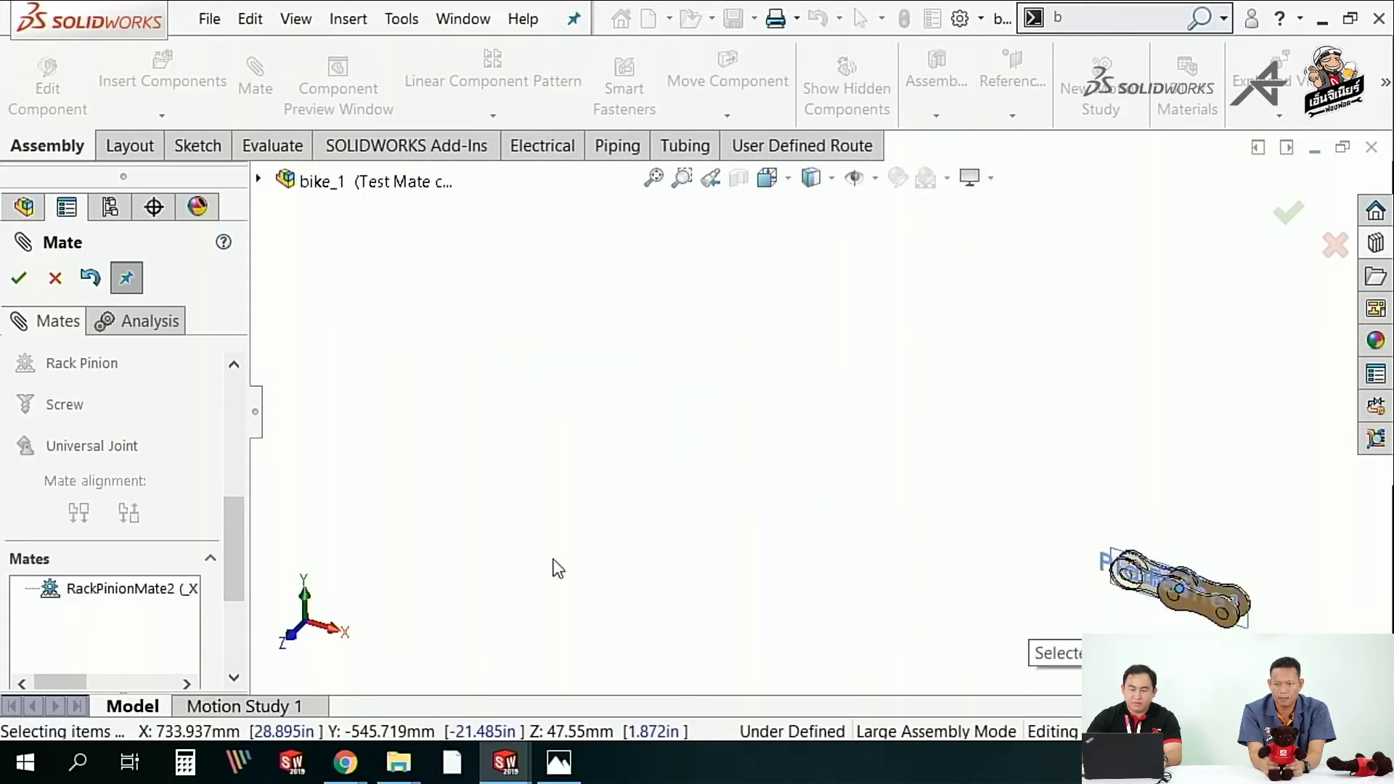
scroll(841, 492, "up", 3)
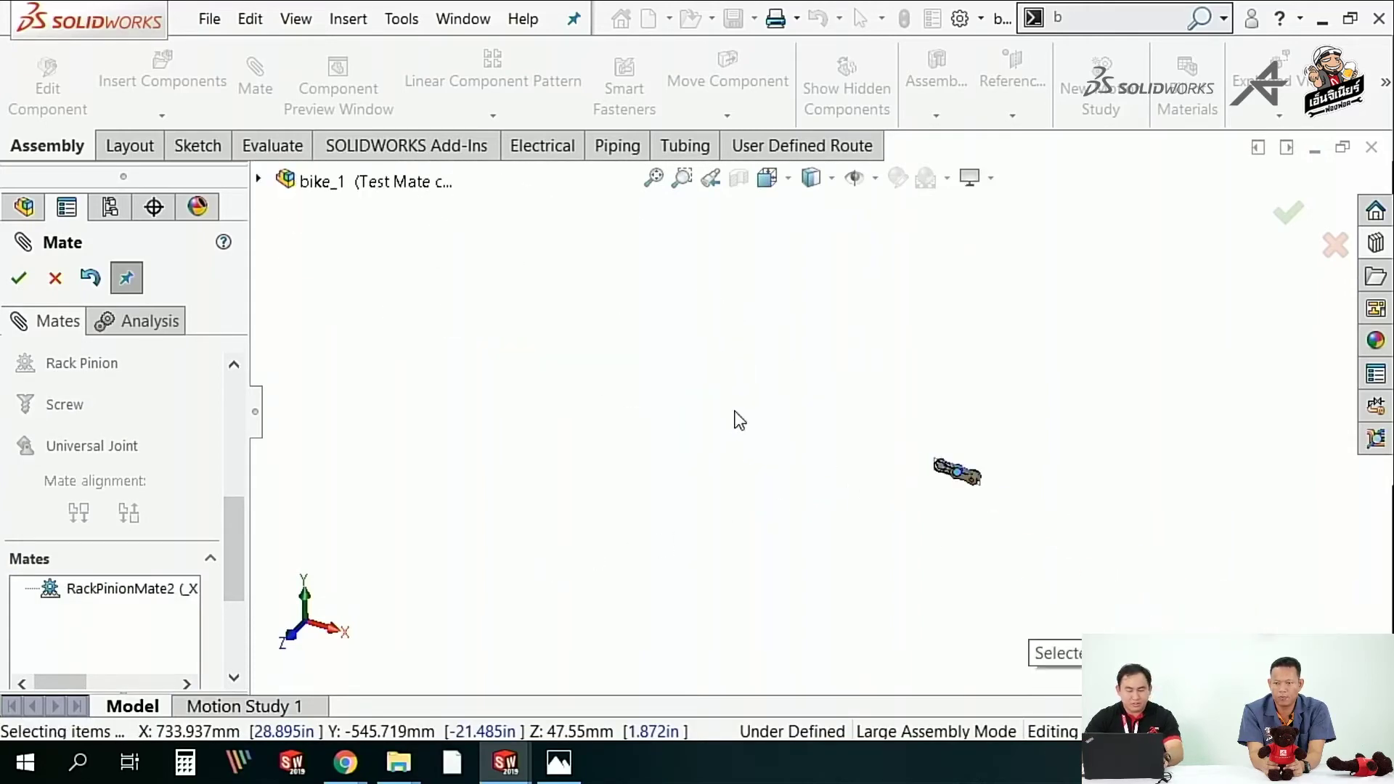
key("Escape")
- Drag the chain link left beside the chainring to test the mate, then reselect RackPinionMate2
left_click(55, 278)
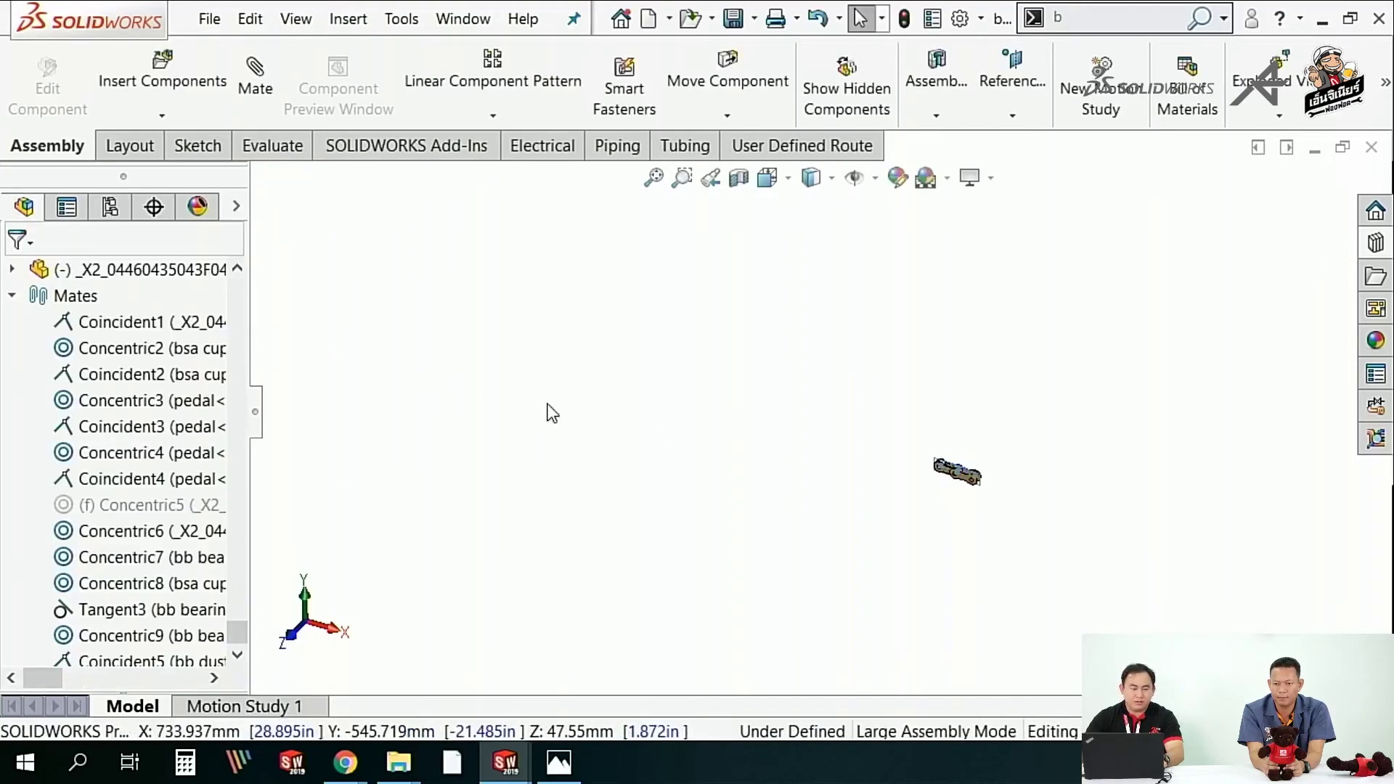
scroll(653, 436, "down", 5)
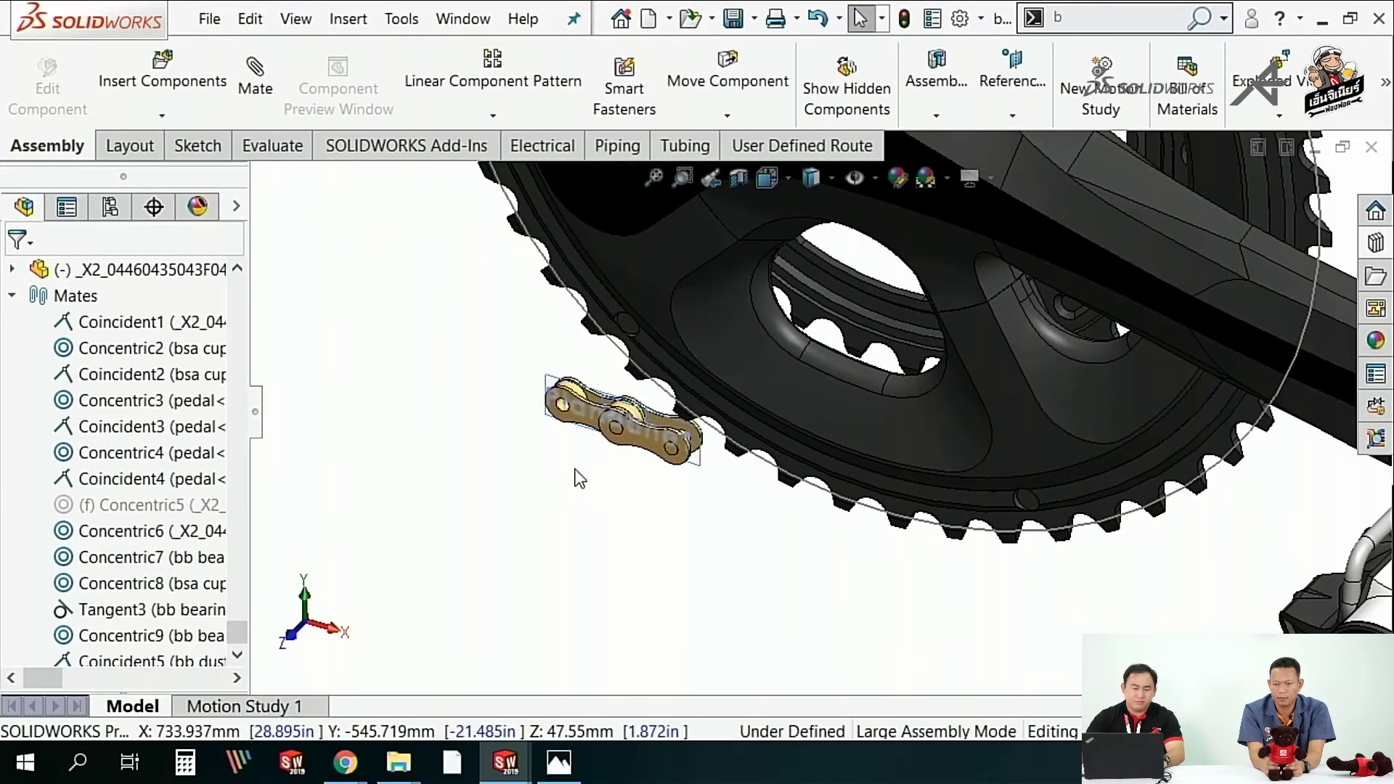
scroll(659, 405, "down", 2)
scroll(581, 436, "down", 2)
scroll(545, 456, "down", 1)
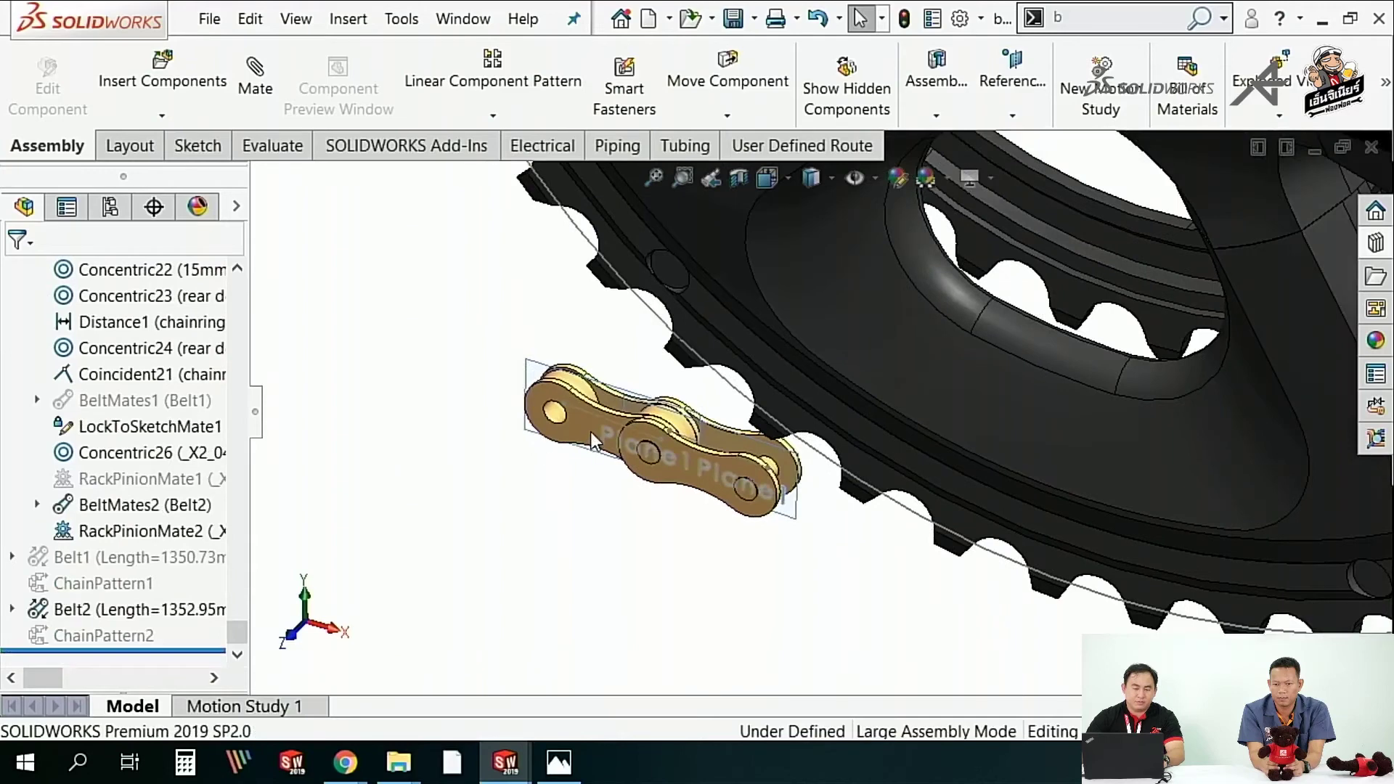
left_click_drag(592, 441, 439, 520)
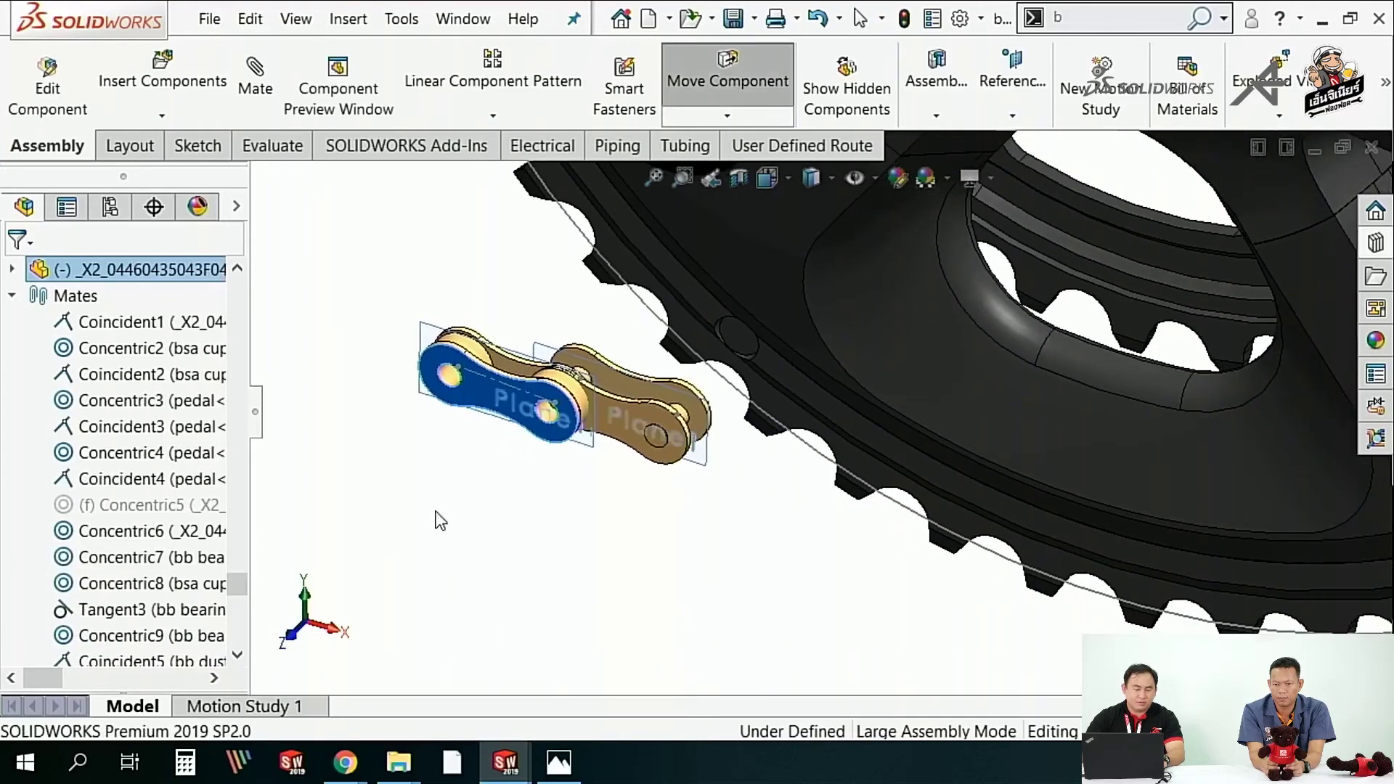
left_click(348, 519)
left_click_drag(239, 583, 239, 631)
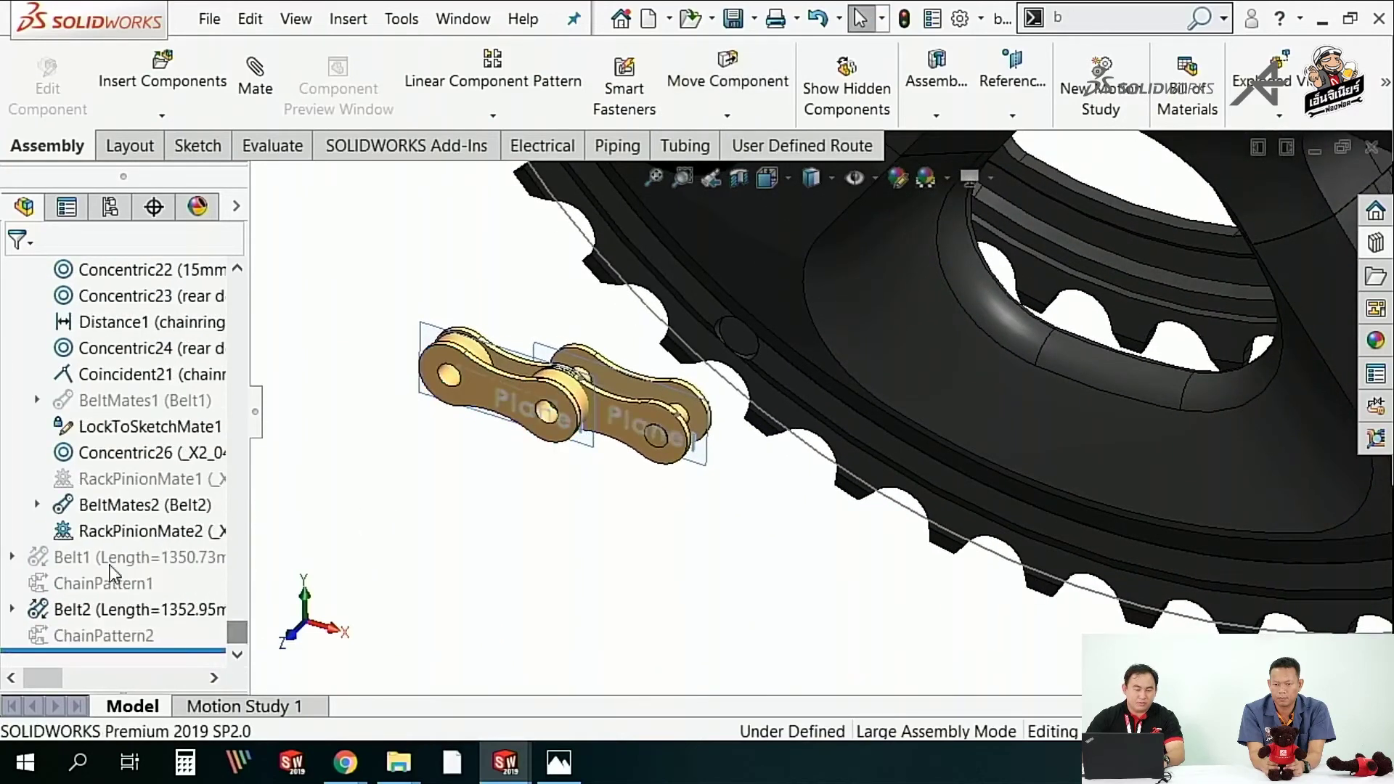
left_click(115, 536)
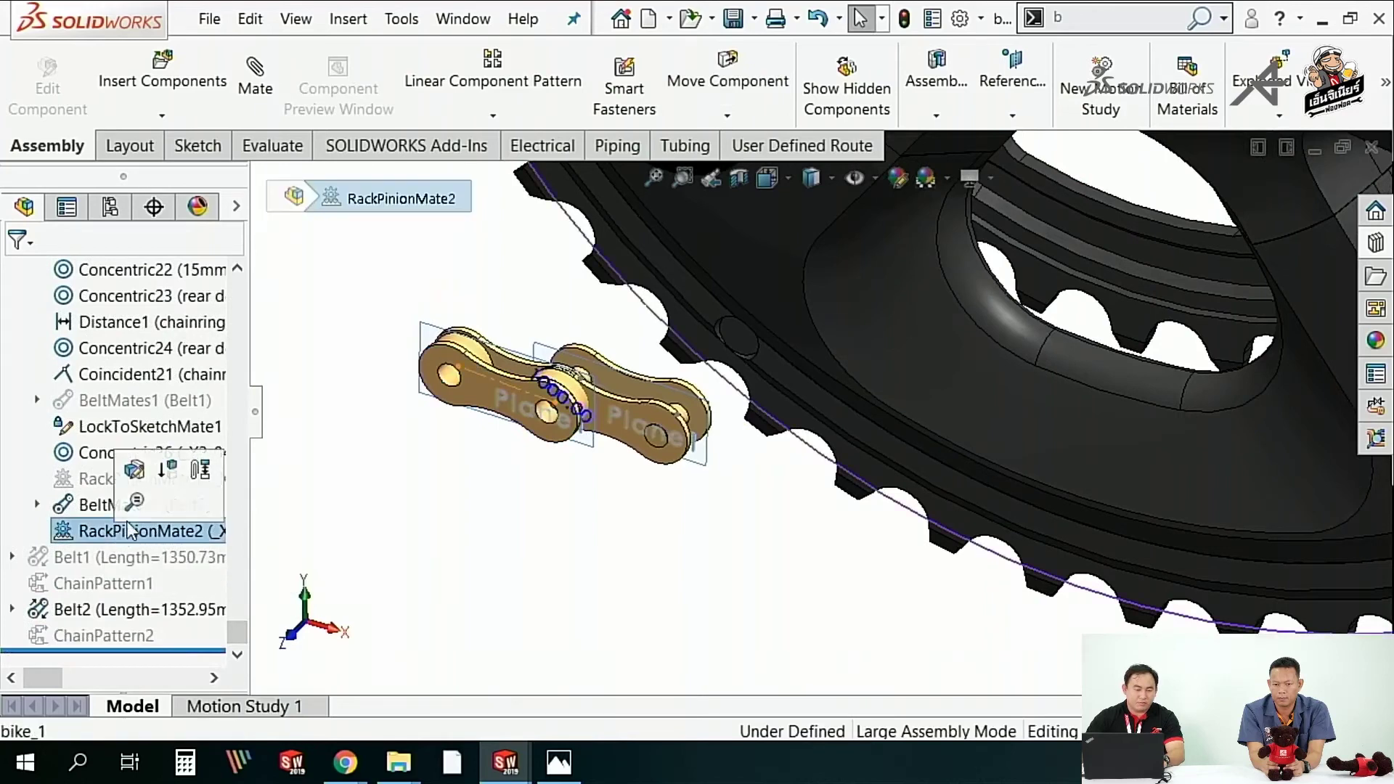
- Reverse RackPinionMate2, keeping the 200.79mm pinion pitch diameter, and exit the mate tool
left_click(140, 475)
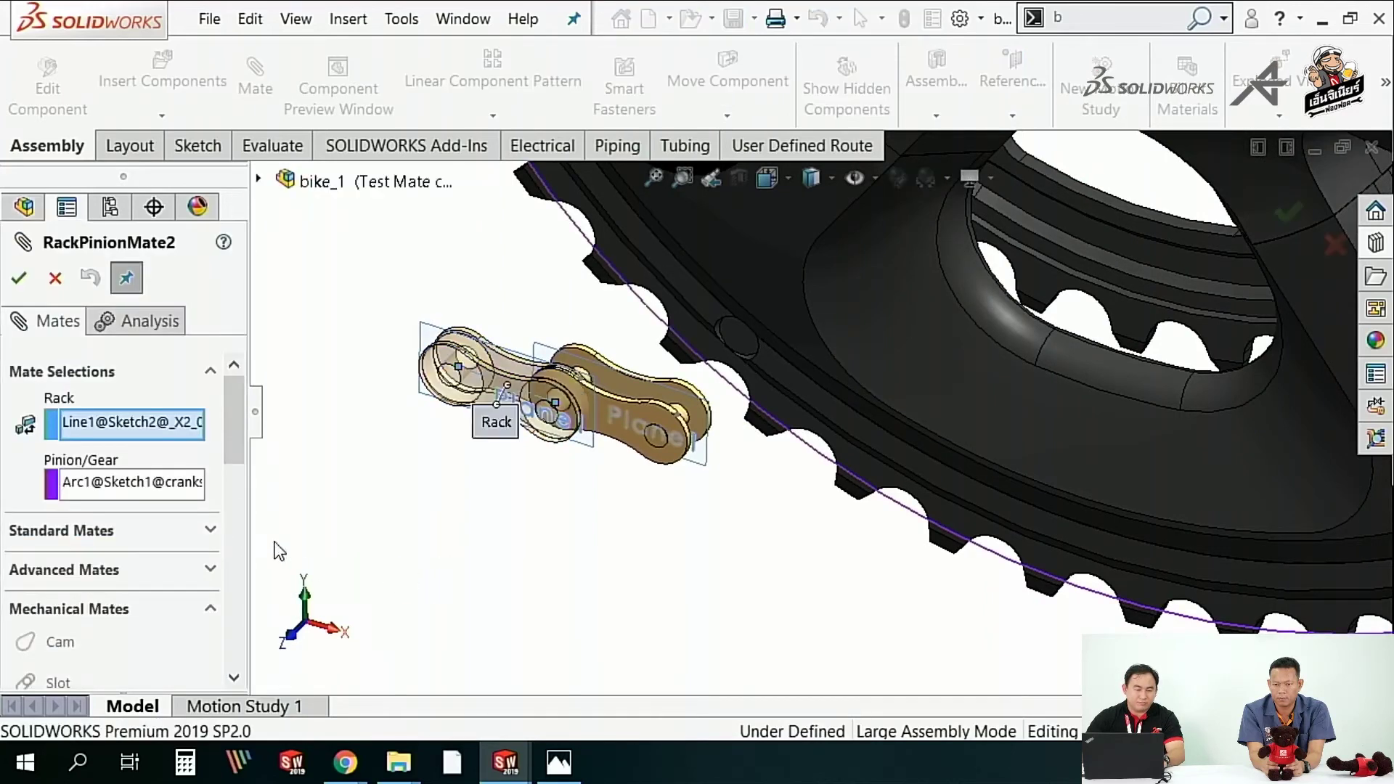
left_click_drag(243, 434, 250, 556)
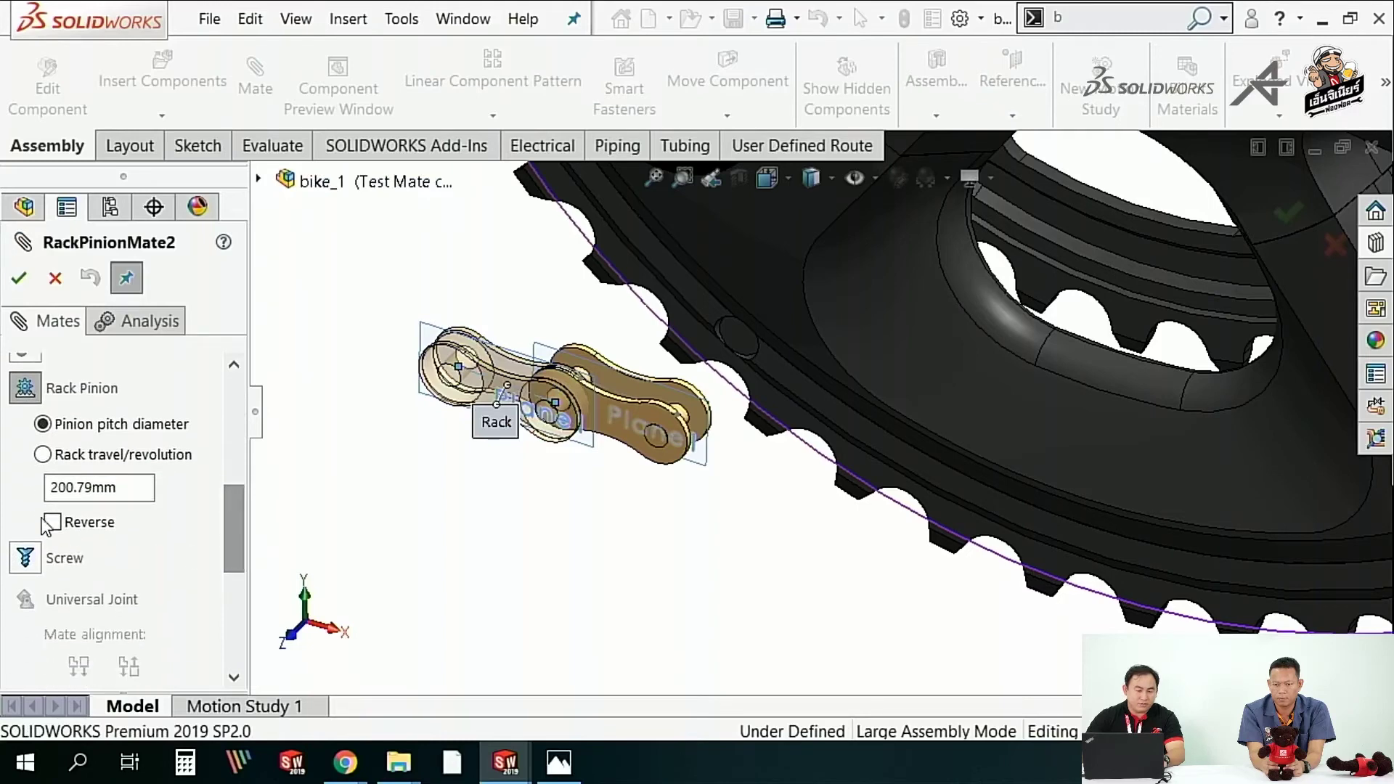
left_click(52, 522)
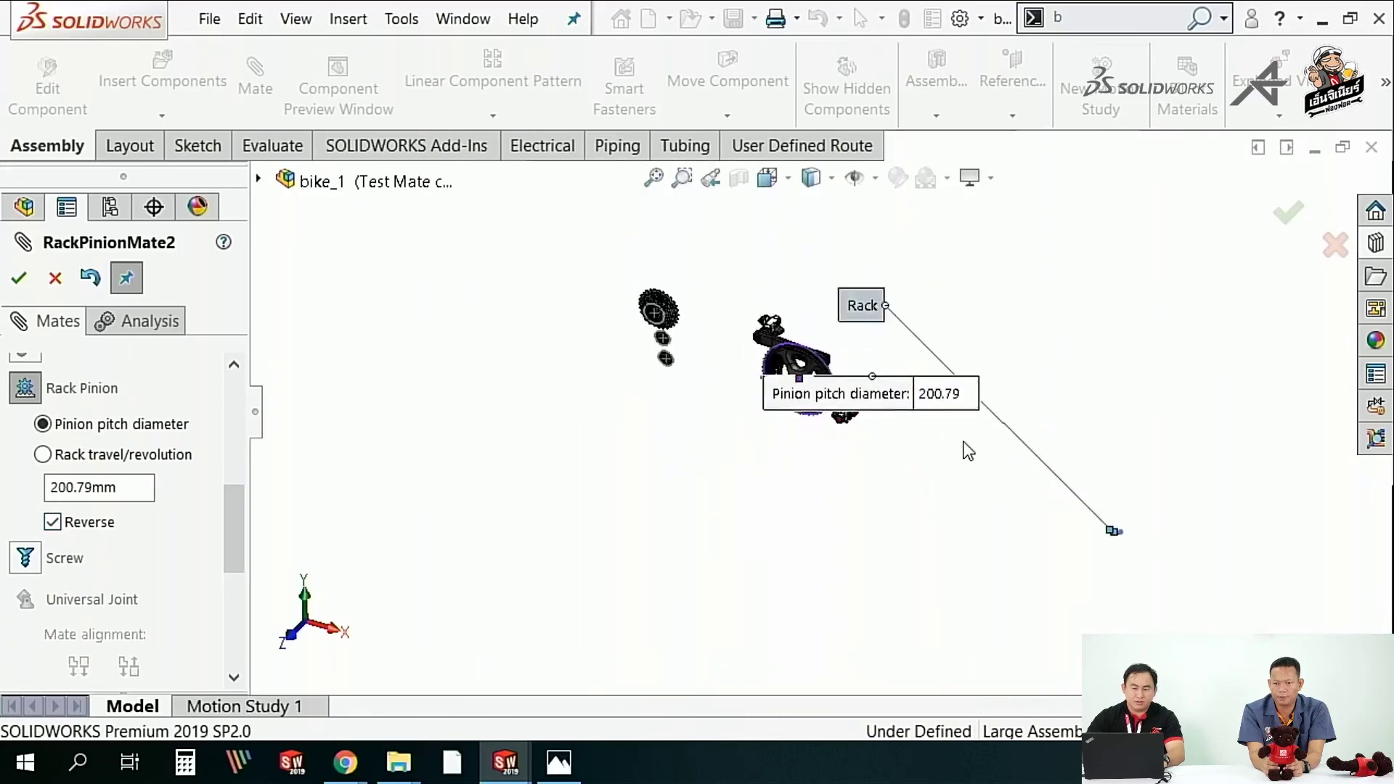
left_click(19, 277)
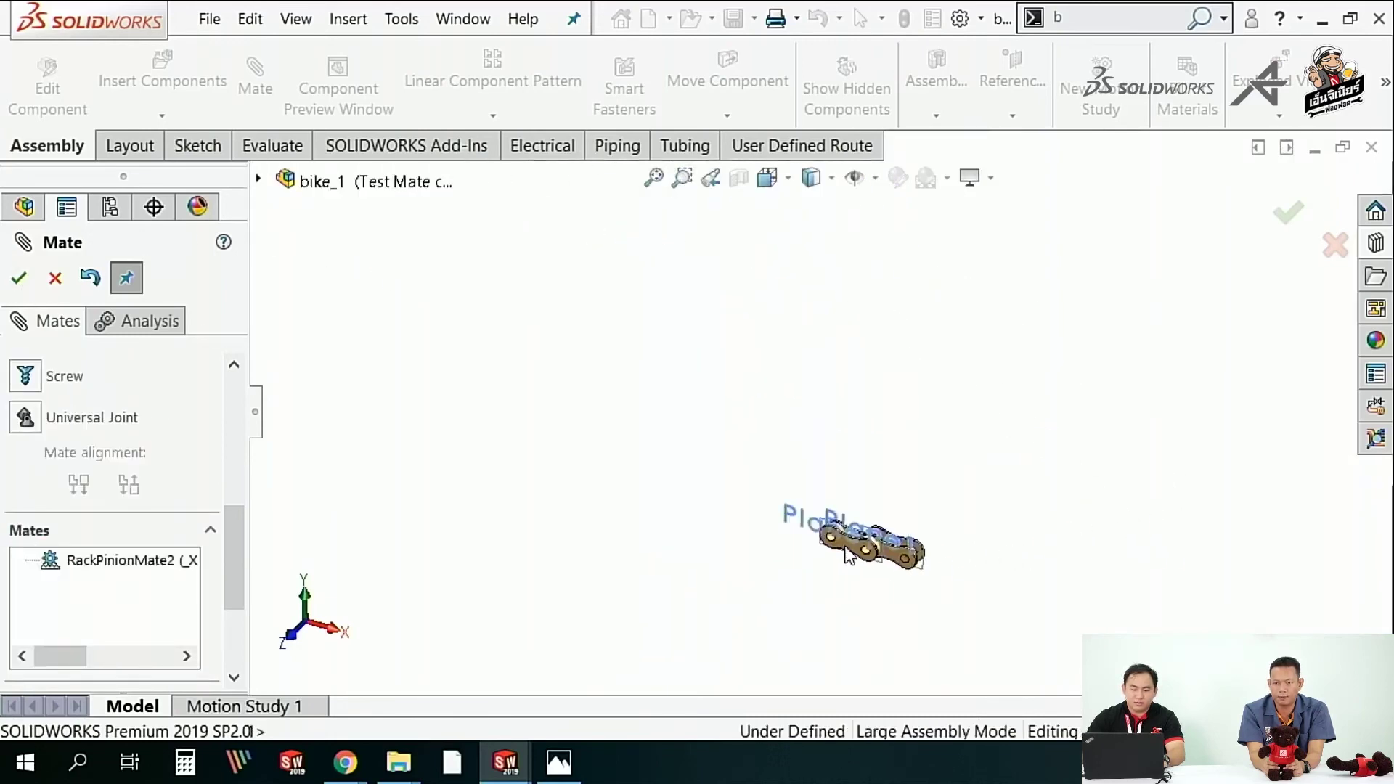
left_click(846, 560)
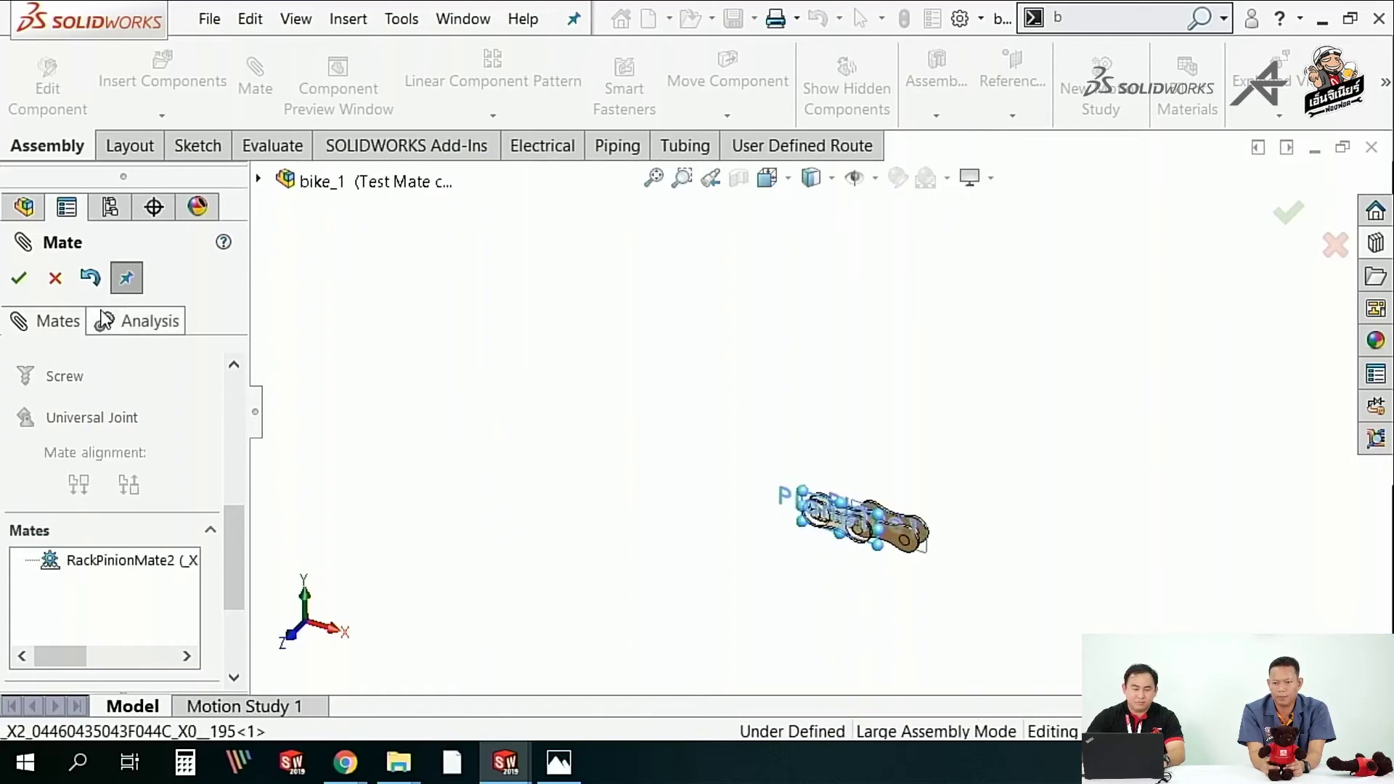
key("Escape")
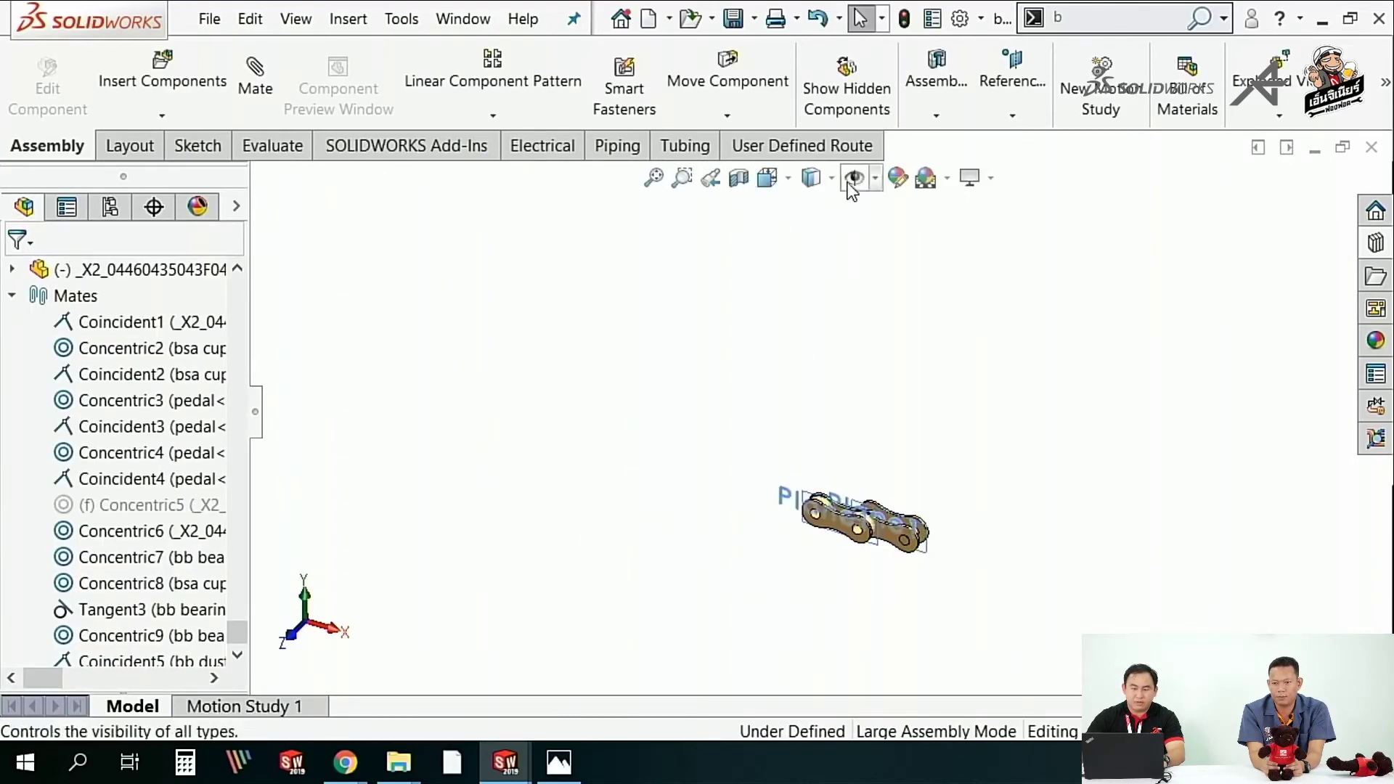
- From Hide/Show Items, move the chain link toward the upper left of the view
left_click(875, 178)
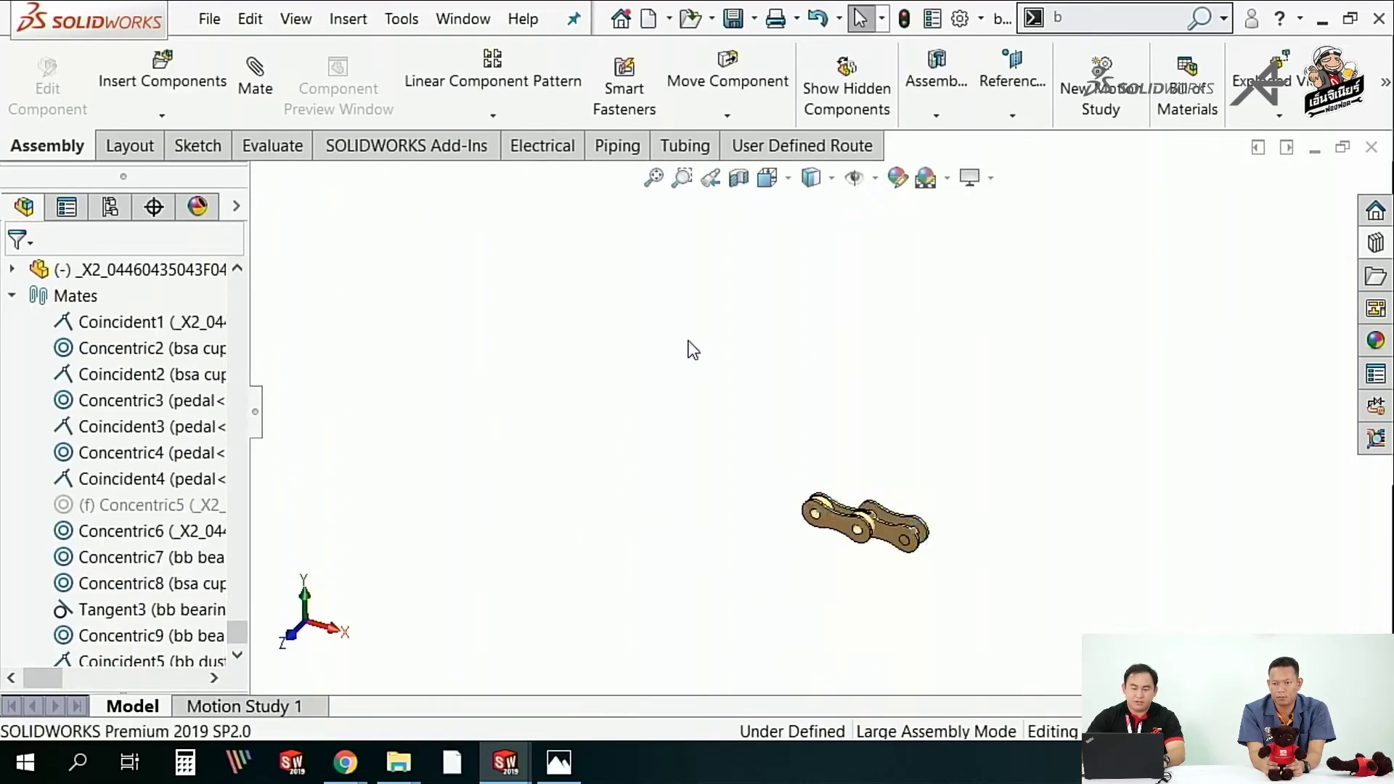
mouse_move(838, 532)
left_mouse_down()
mouse_move(803, 506)
mouse_move(622, 461)
mouse_move(335, 275)
left_mouse_up()
left_click(825, 529)
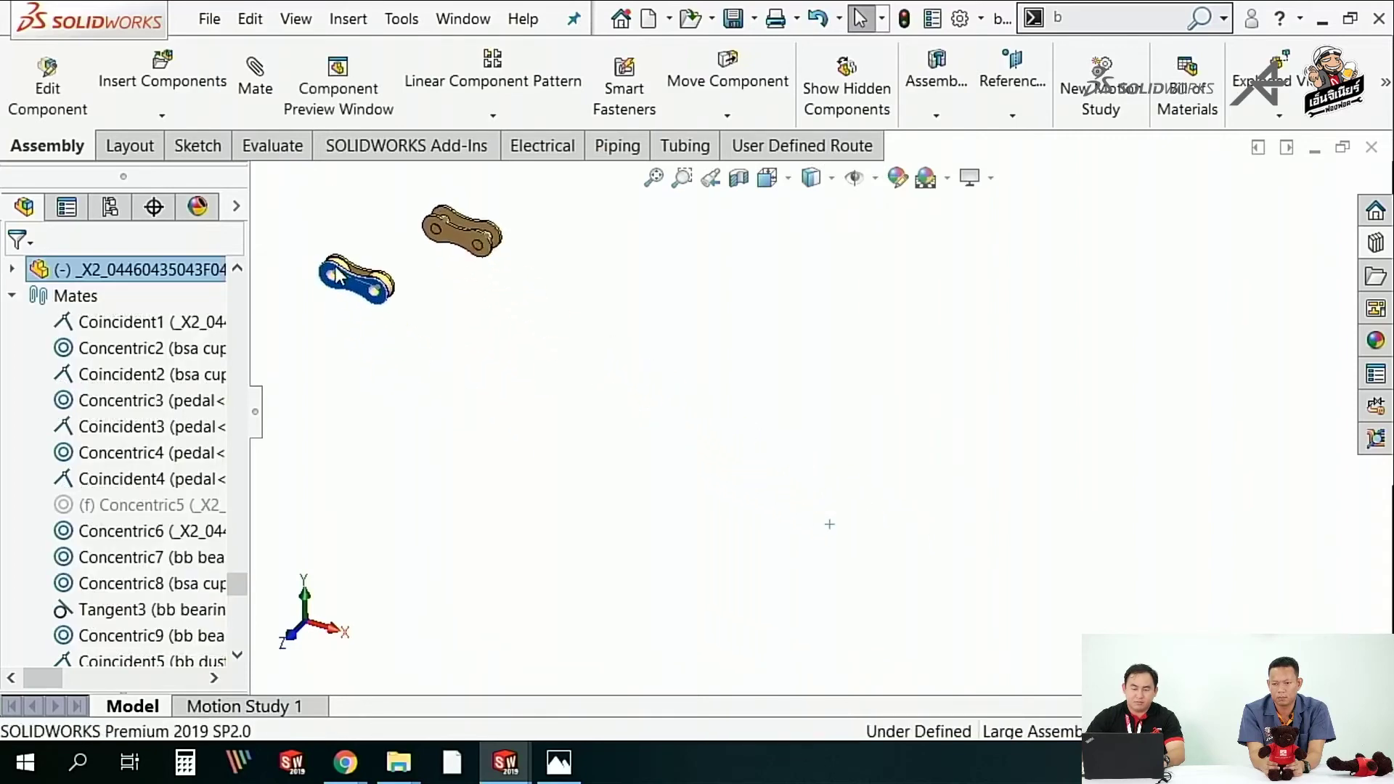
scroll(457, 330, "up", 3)
scroll(638, 383, "up", 3)
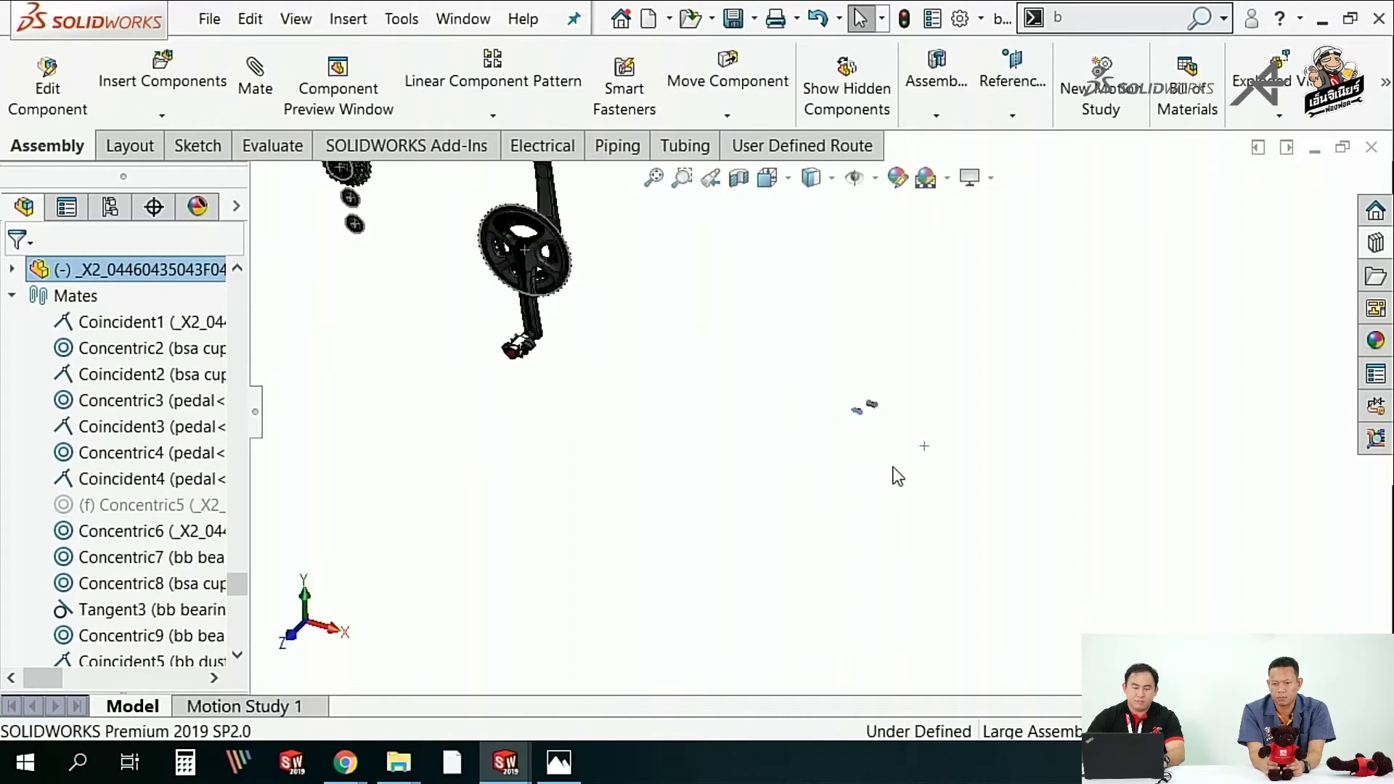
scroll(815, 373, "down", 2)
scroll(858, 432, "down", 2)
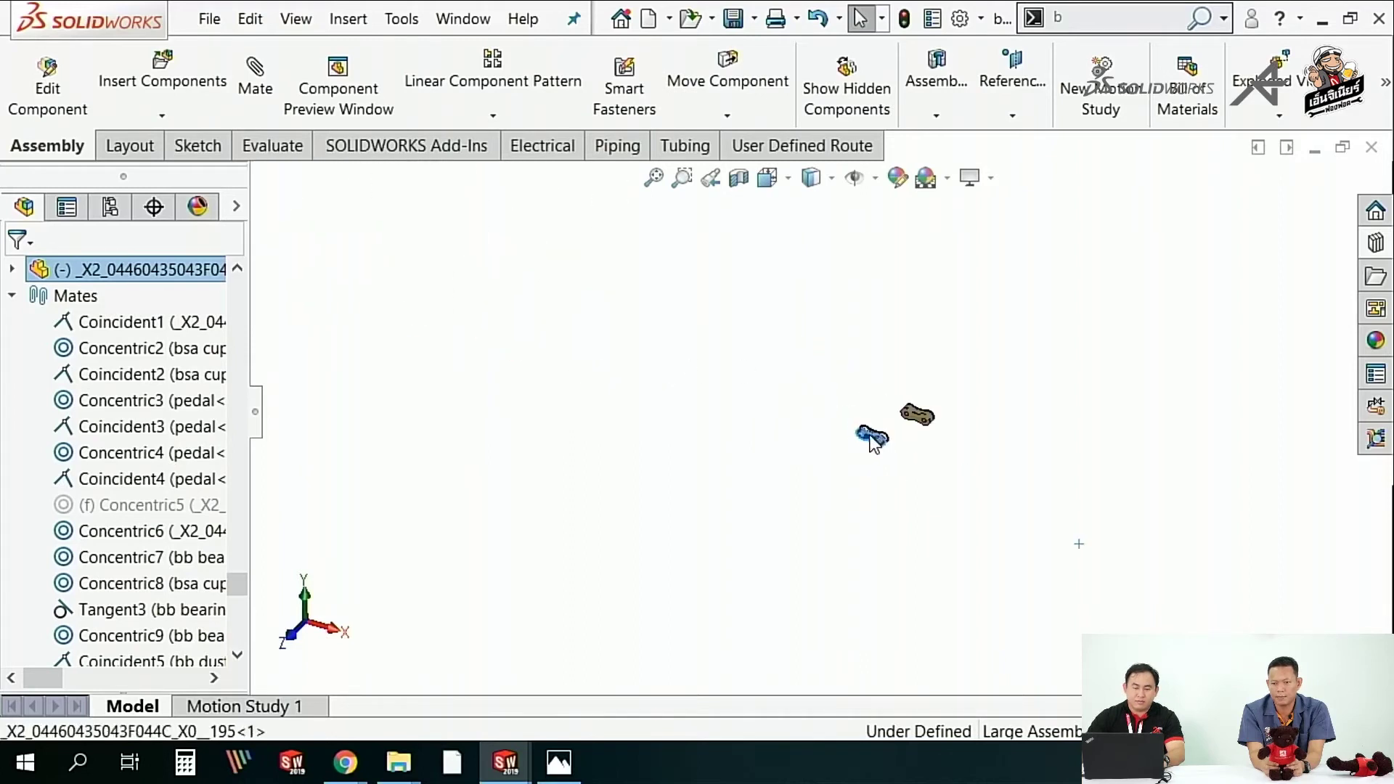
scroll(871, 436, "up", 3)
- Rotate the crank arm to horizontal and pull the chain link next to the chainring
mouse_move(655, 260)
left_mouse_down()
mouse_move(671, 406)
mouse_move(657, 352)
mouse_move(700, 294)
mouse_move(536, 564)
left_mouse_up()
scroll(701, 293, "down", 4)
scroll(703, 292, "down", 5)
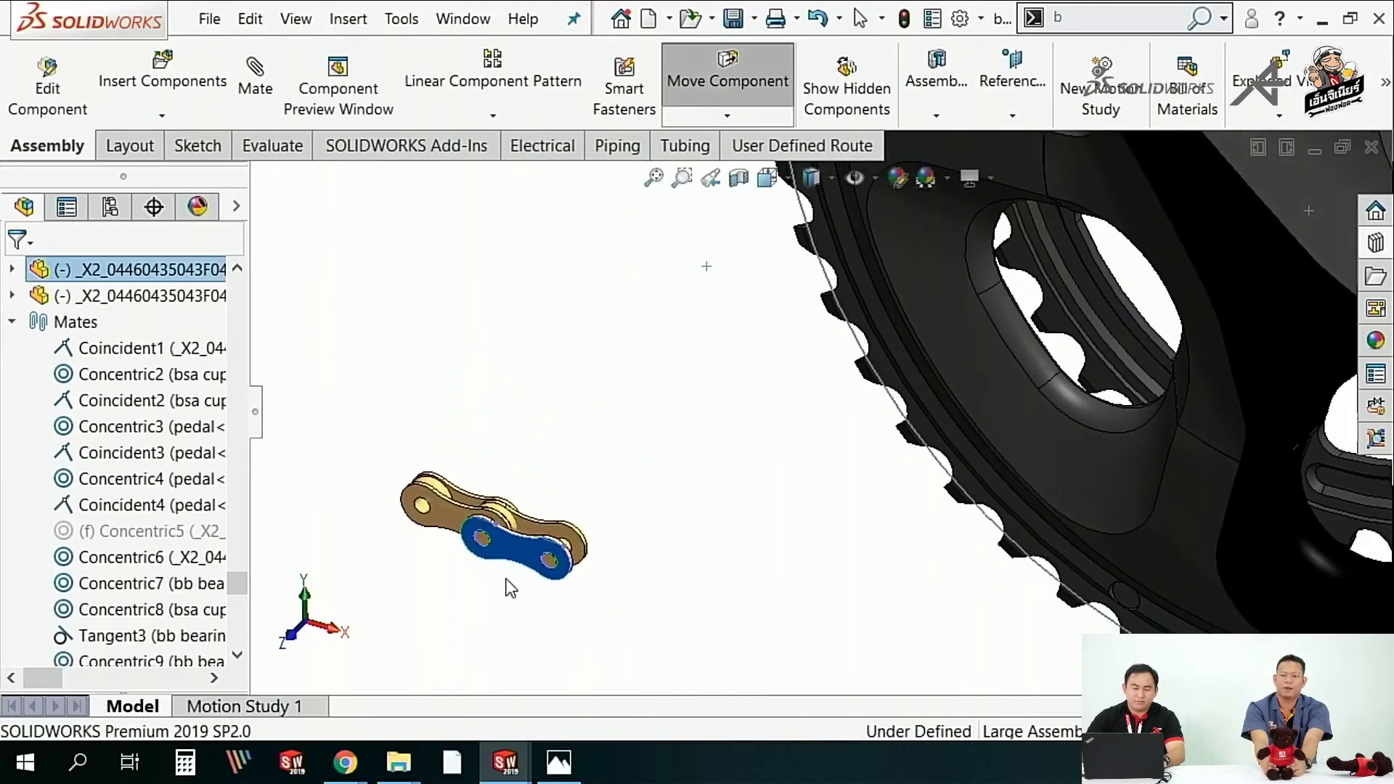
left_click_drag(536, 565, 513, 585)
scroll(695, 423, "up", 5)
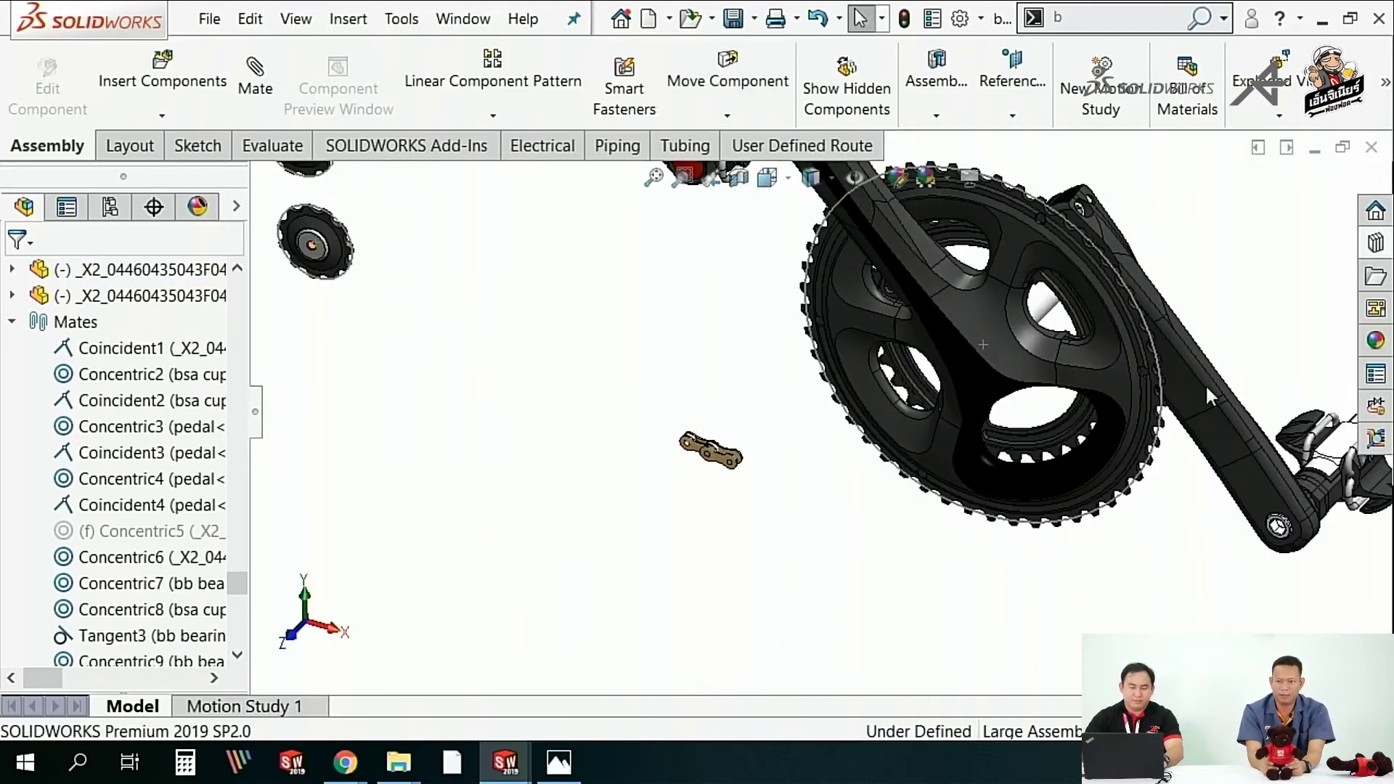
left_click_drag(236, 584, 244, 649)
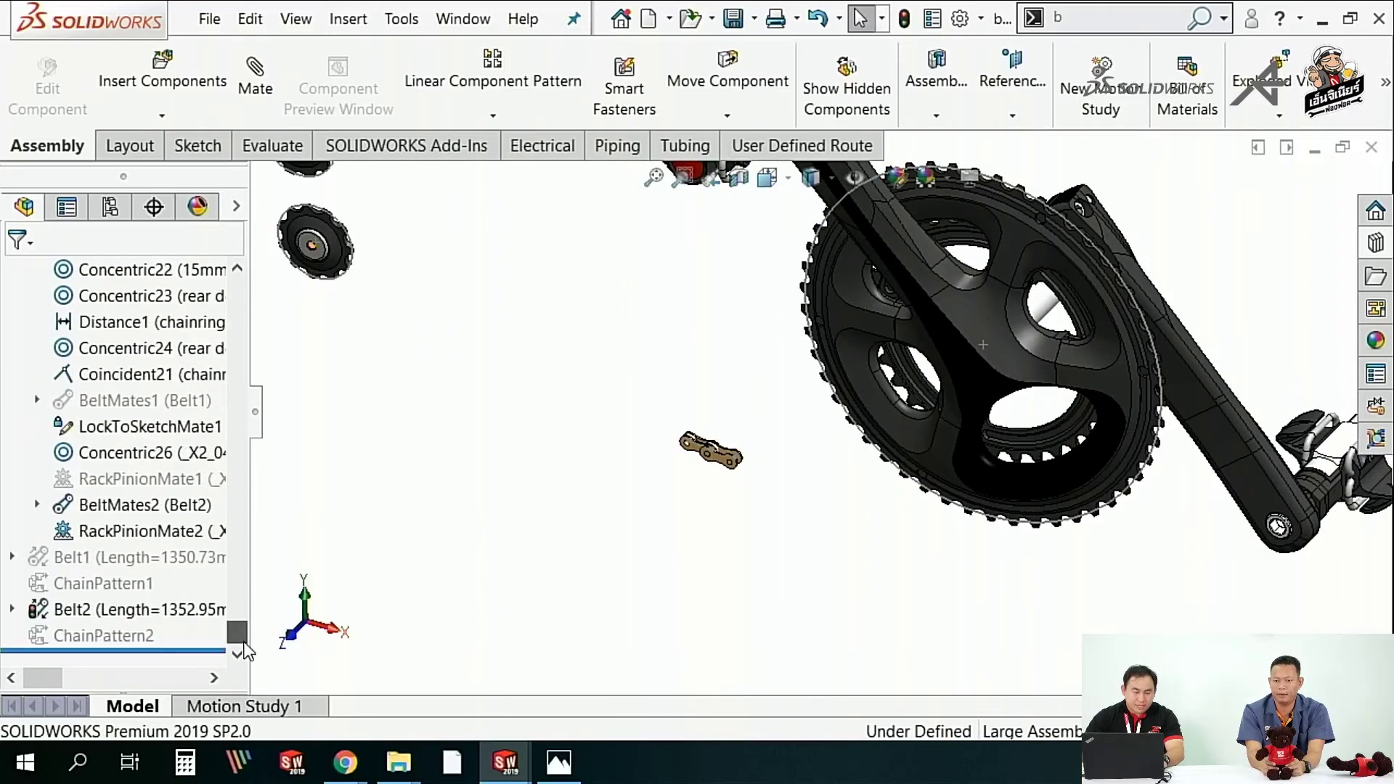
- Unsuppress ChainPattern2 to generate the full chain around the drivetrain
left_click(102, 637)
left_click(150, 571)
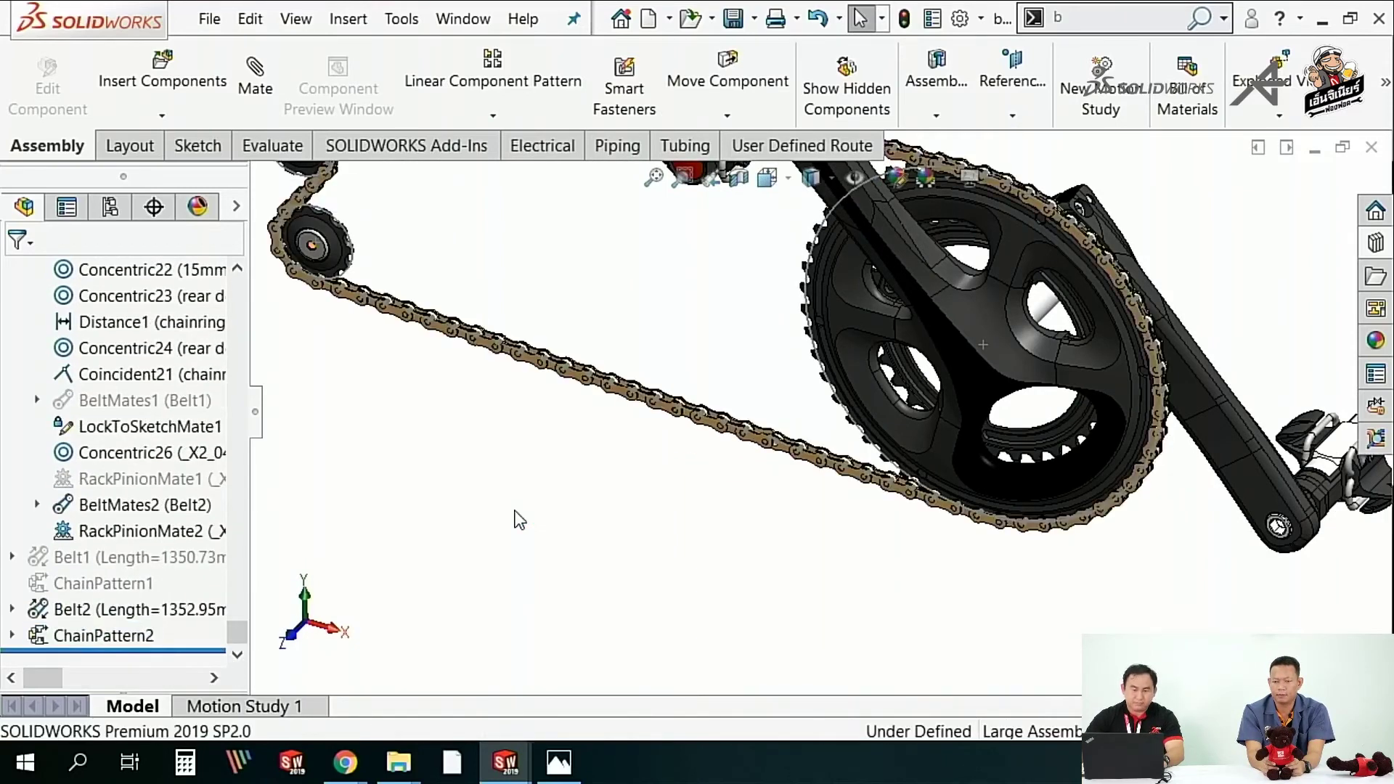
scroll(695, 430, "down", 3)
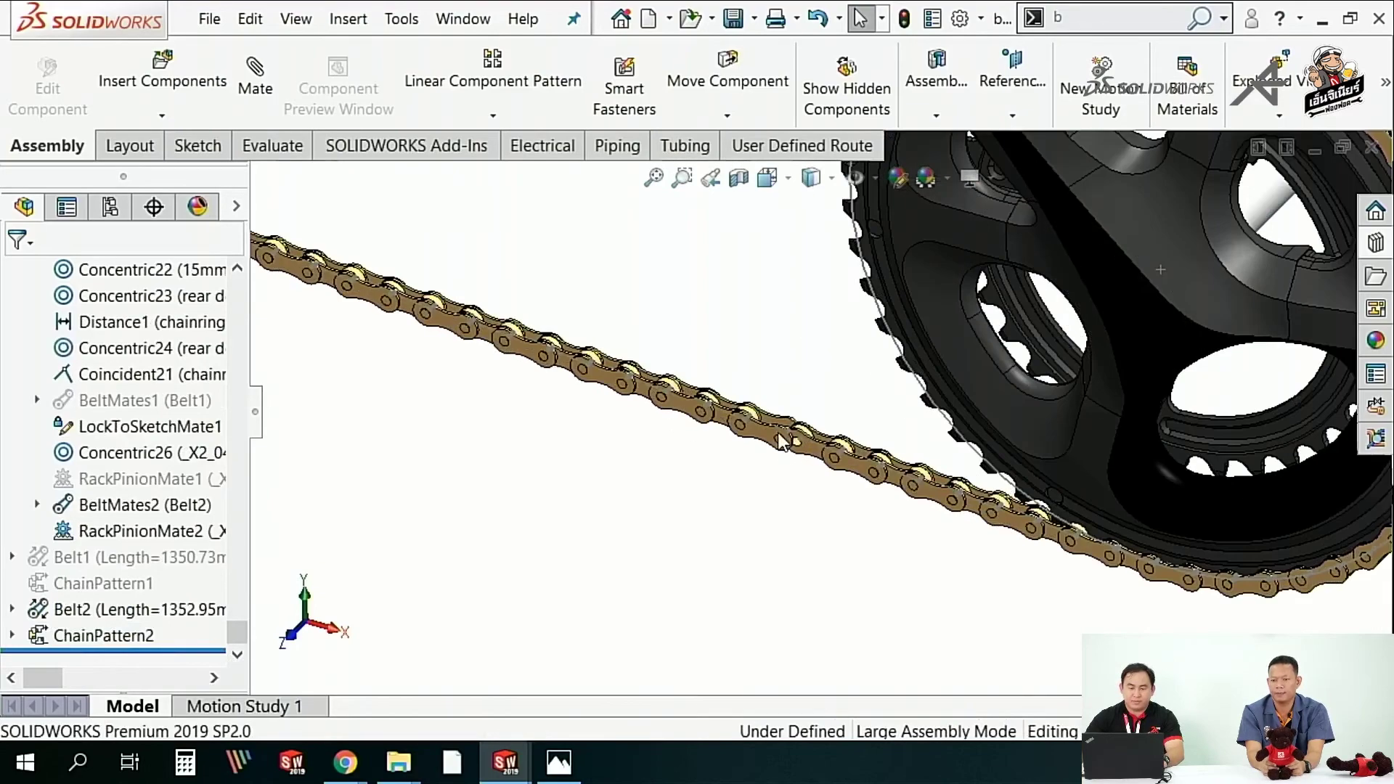
- Slide a chain link forward and back, then show the drivetrain from the saved front view
left_click(760, 440)
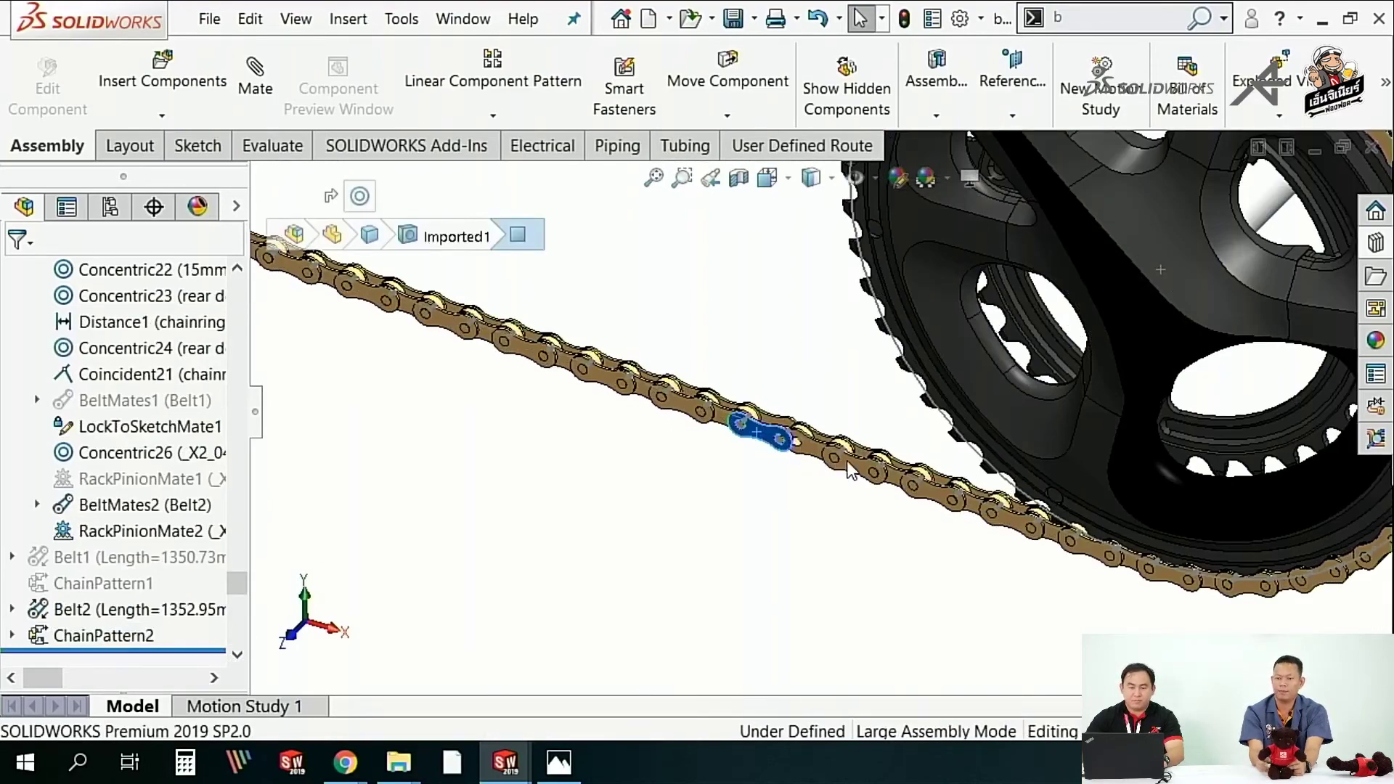
mouse_move(850, 470)
left_mouse_down()
mouse_move(981, 530)
mouse_move(813, 472)
left_mouse_up()
left_click(734, 523)
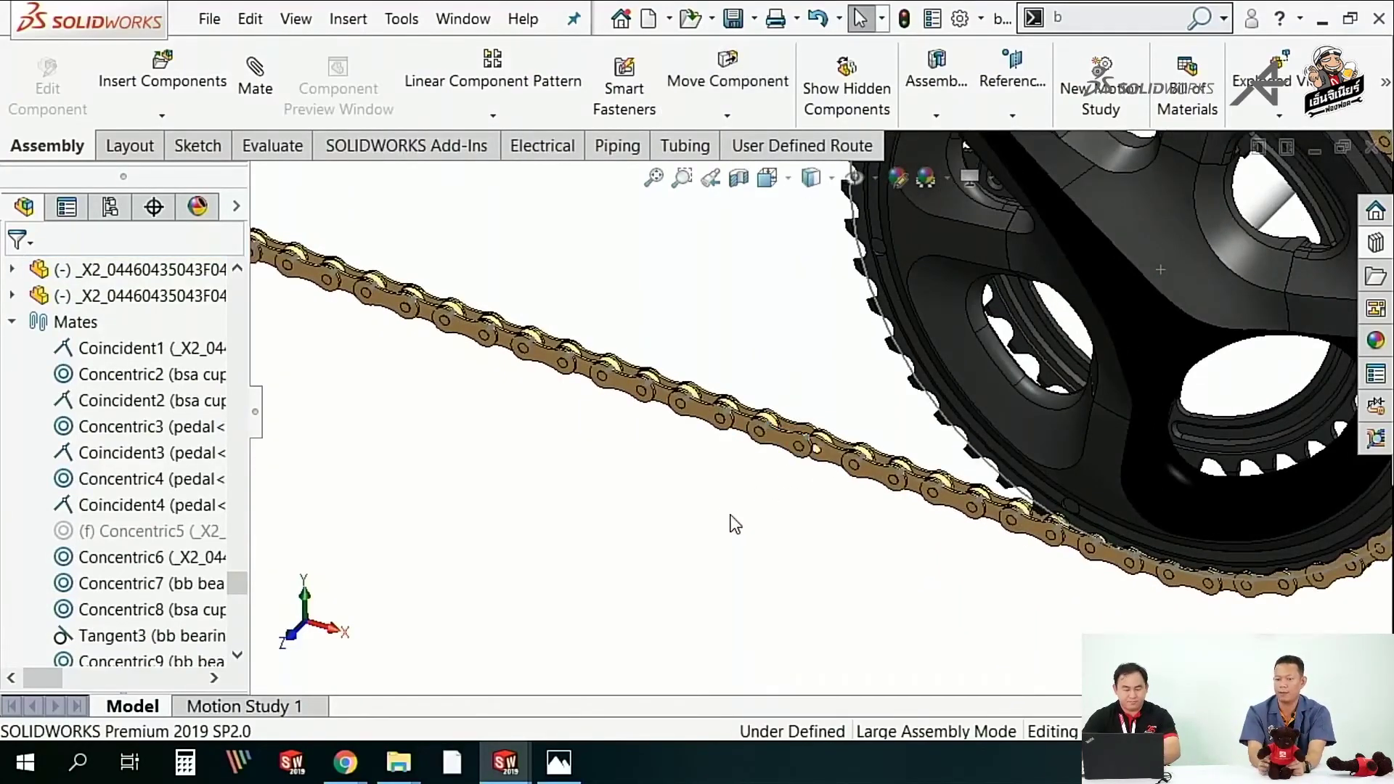
key("space")
left_click(831, 619)
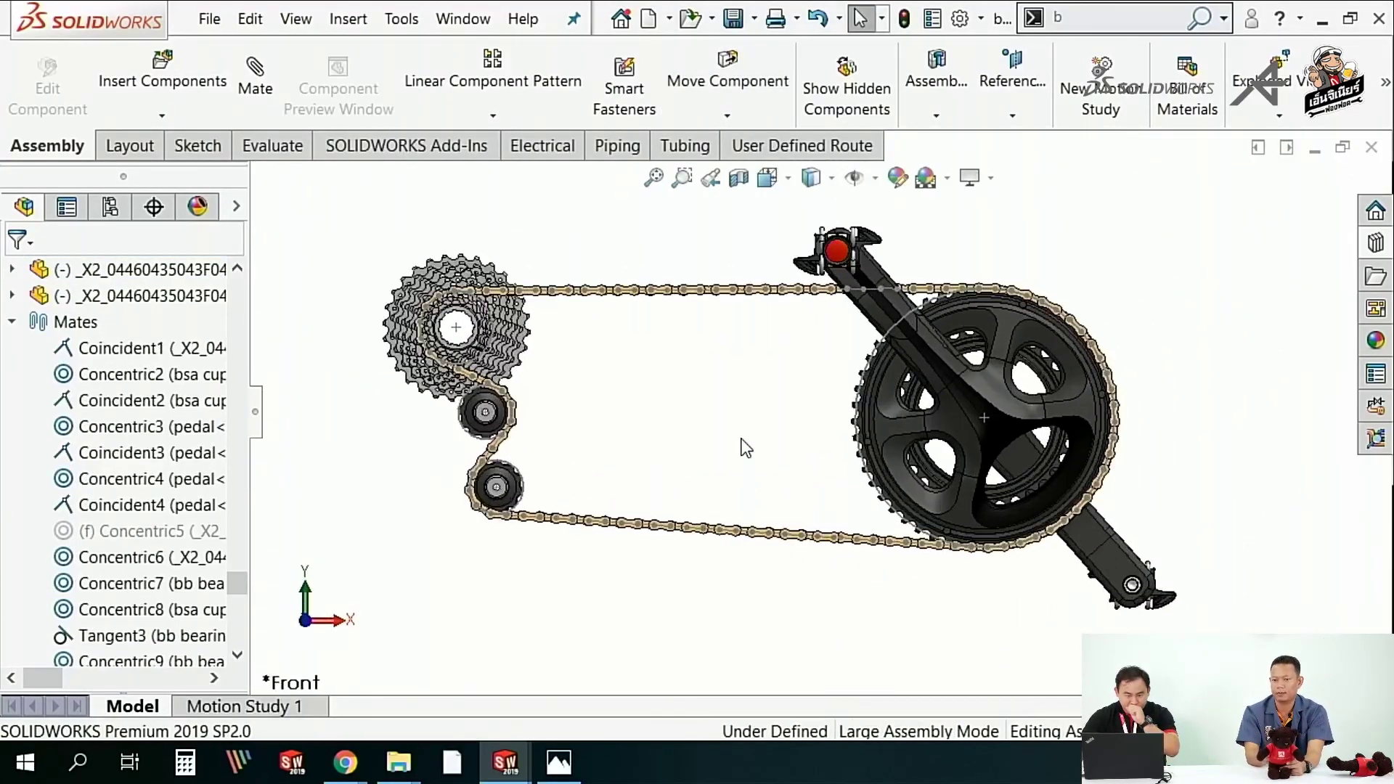
- Hide component annotations, slide the chain around the chainring, and fit the drivetrain in view
scroll(746, 448, "down", 2)
left_click(878, 179)
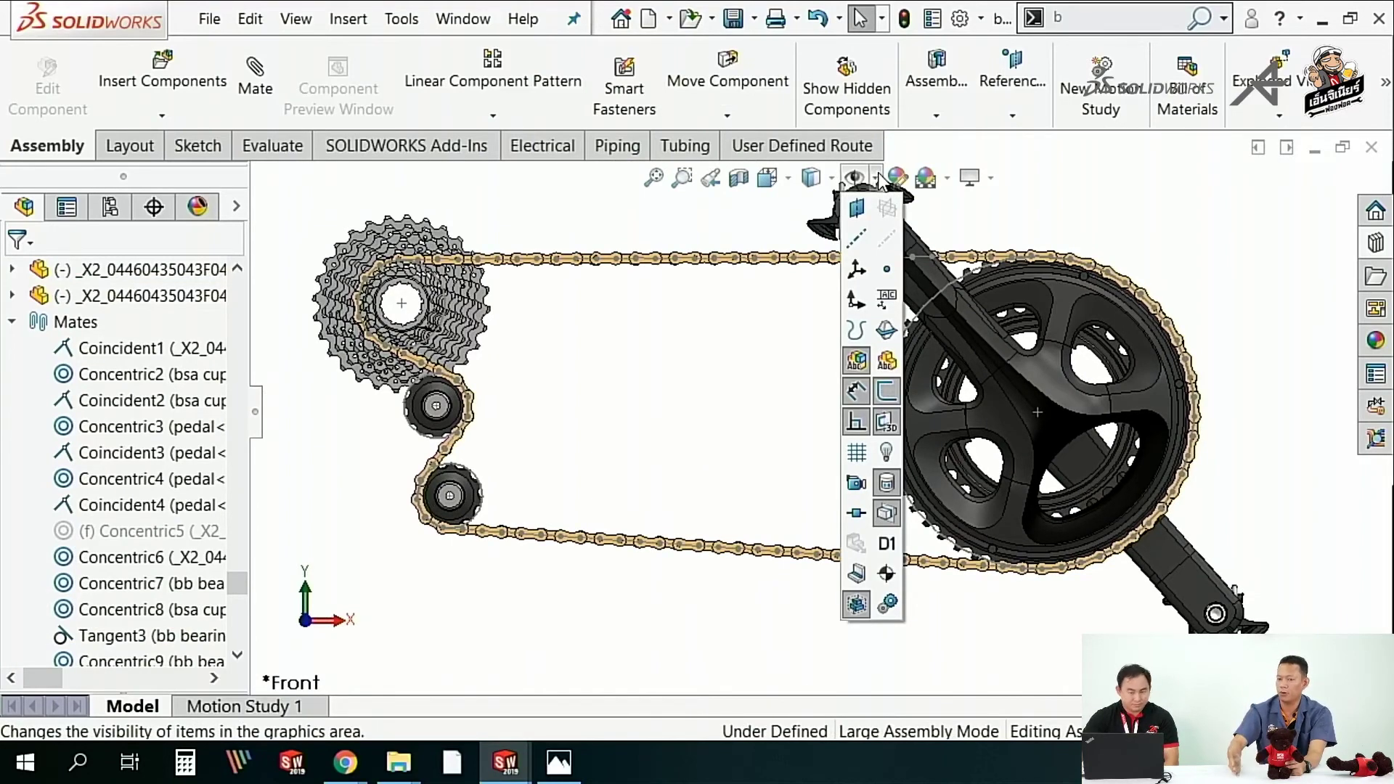
left_click(886, 390)
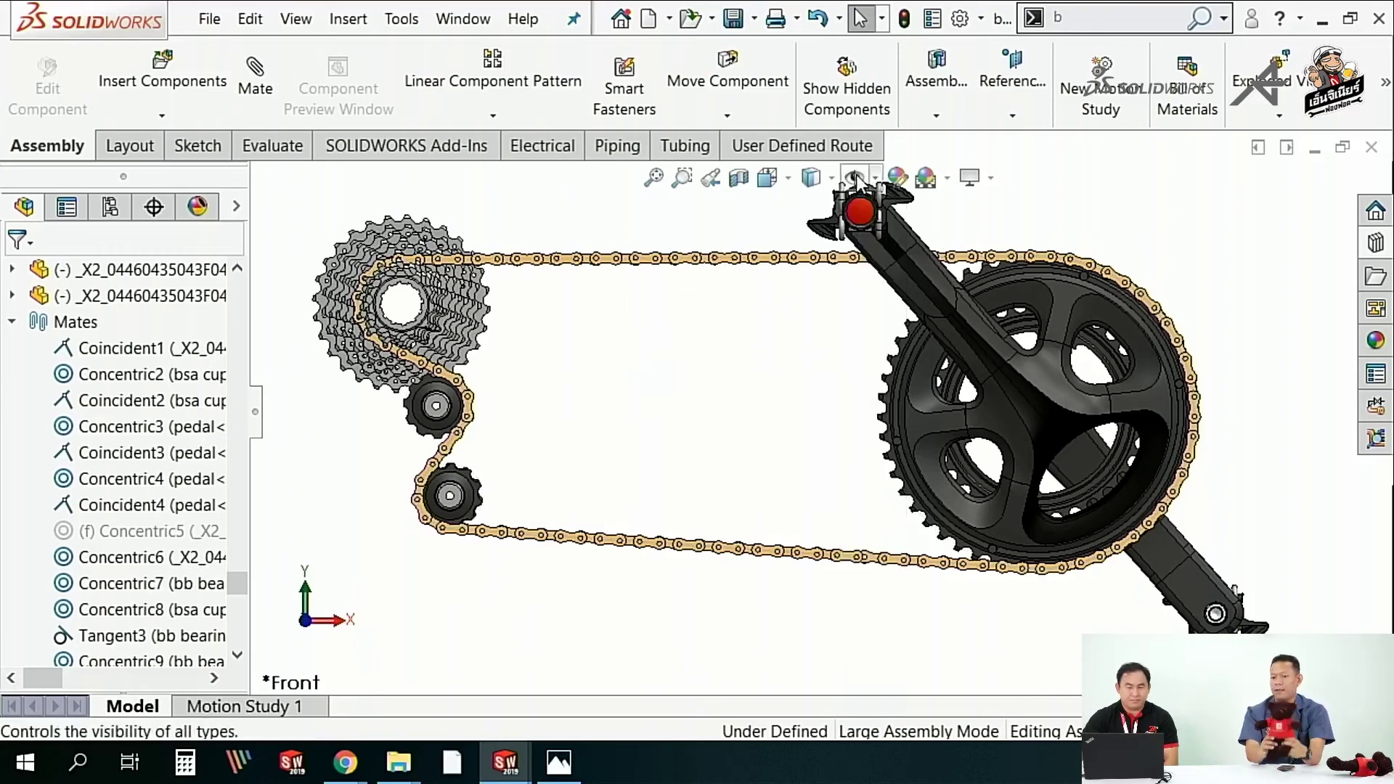
scroll(878, 566, "down", 5)
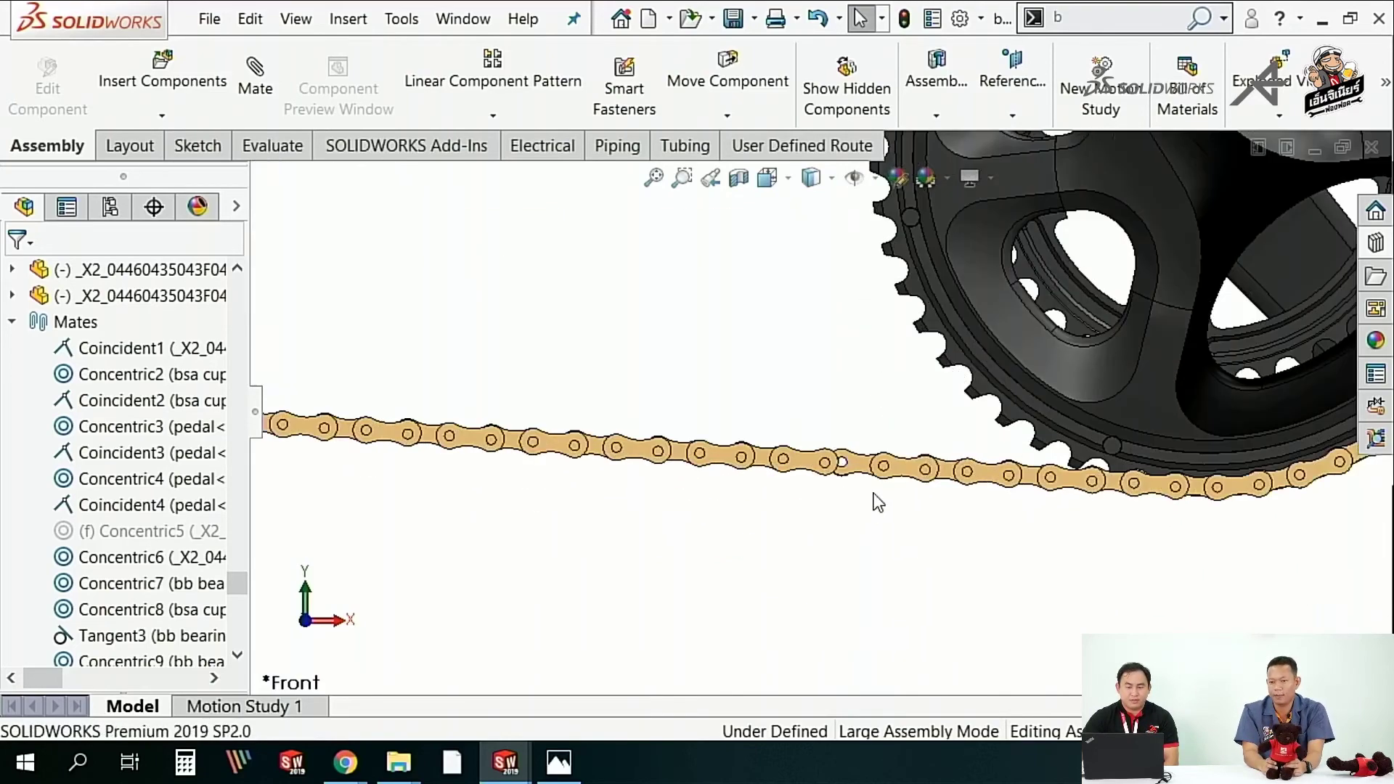
mouse_move(993, 485)
left_mouse_down()
mouse_move(881, 476)
mouse_move(1013, 492)
left_mouse_up()
key("Escape")
key("f")
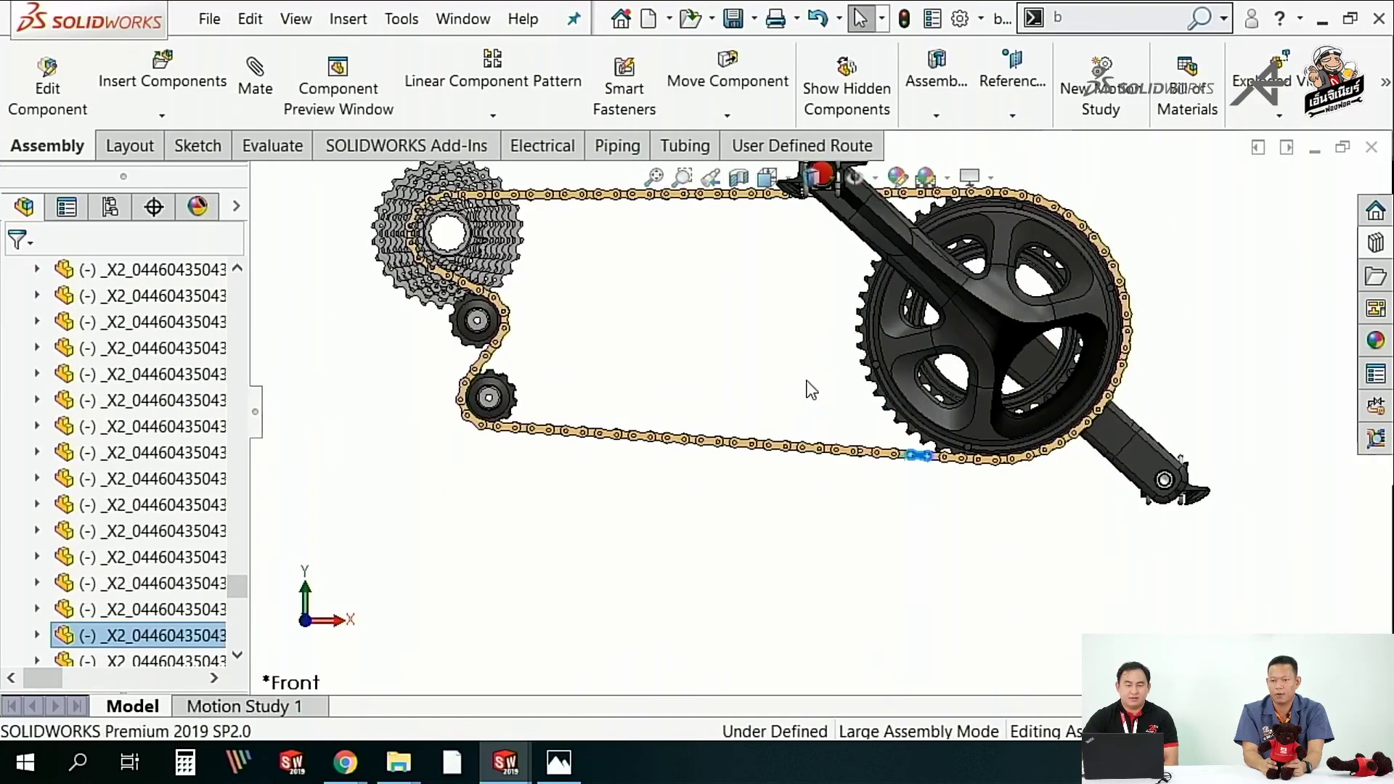
- Rotate the crank and pull the chain along its path to test the motion
left_click_drag(858, 254, 840, 303)
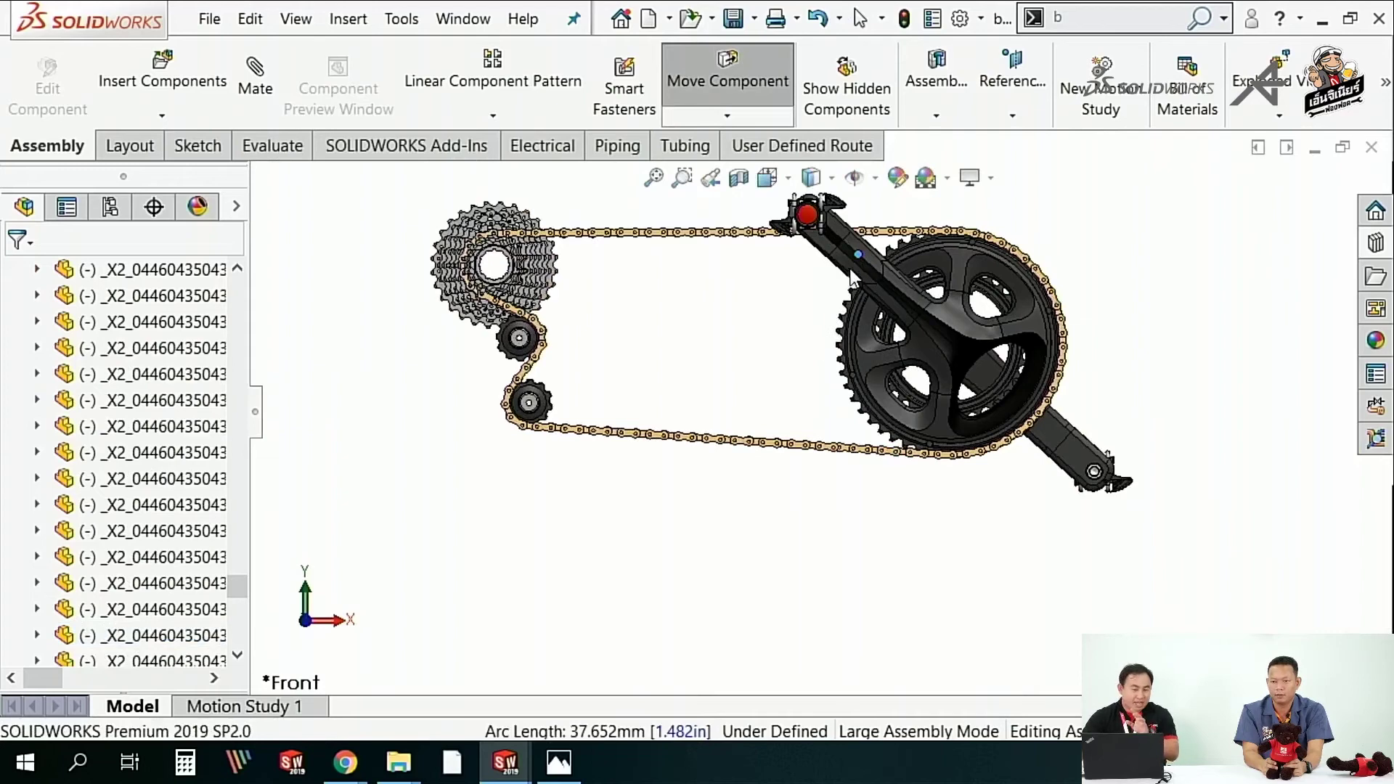
key("Escape")
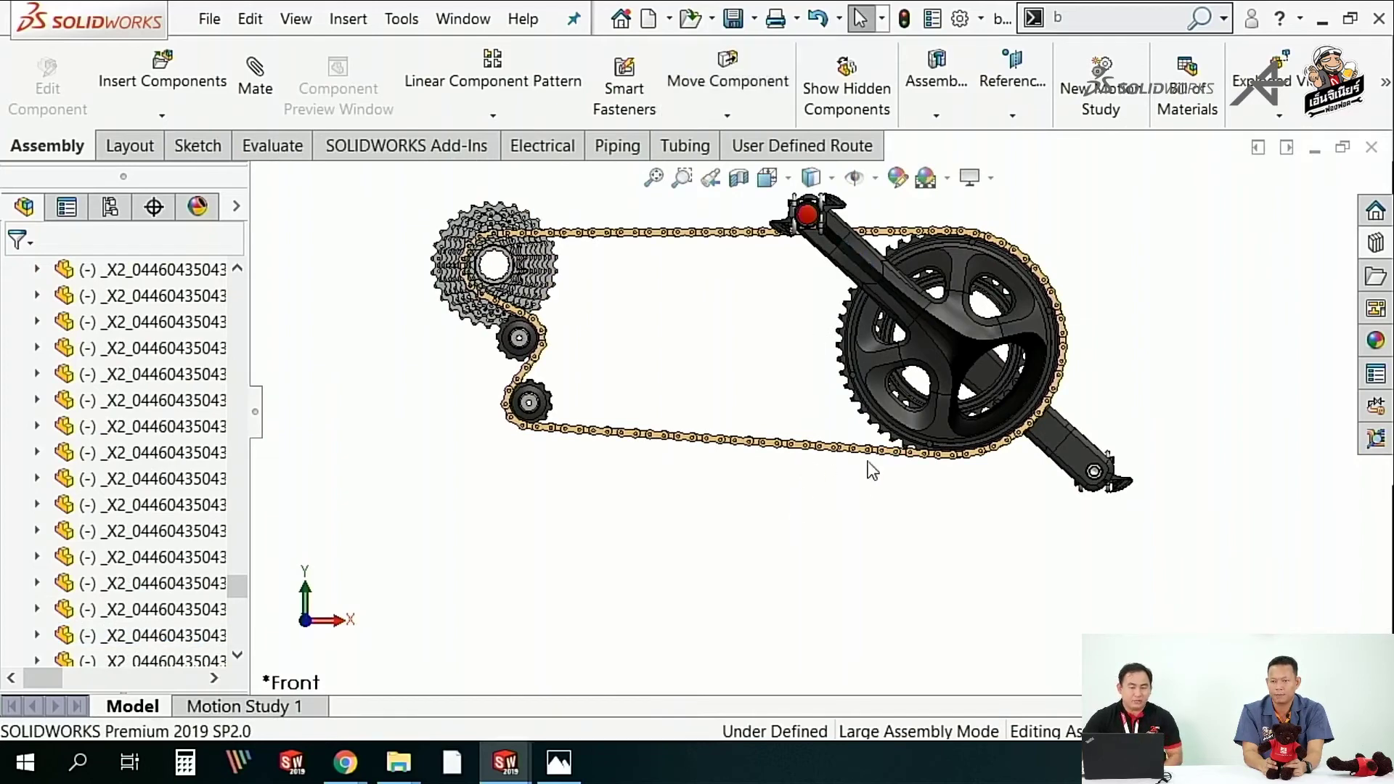
scroll(807, 443, "down", 2)
left_click_drag(717, 440, 761, 448)
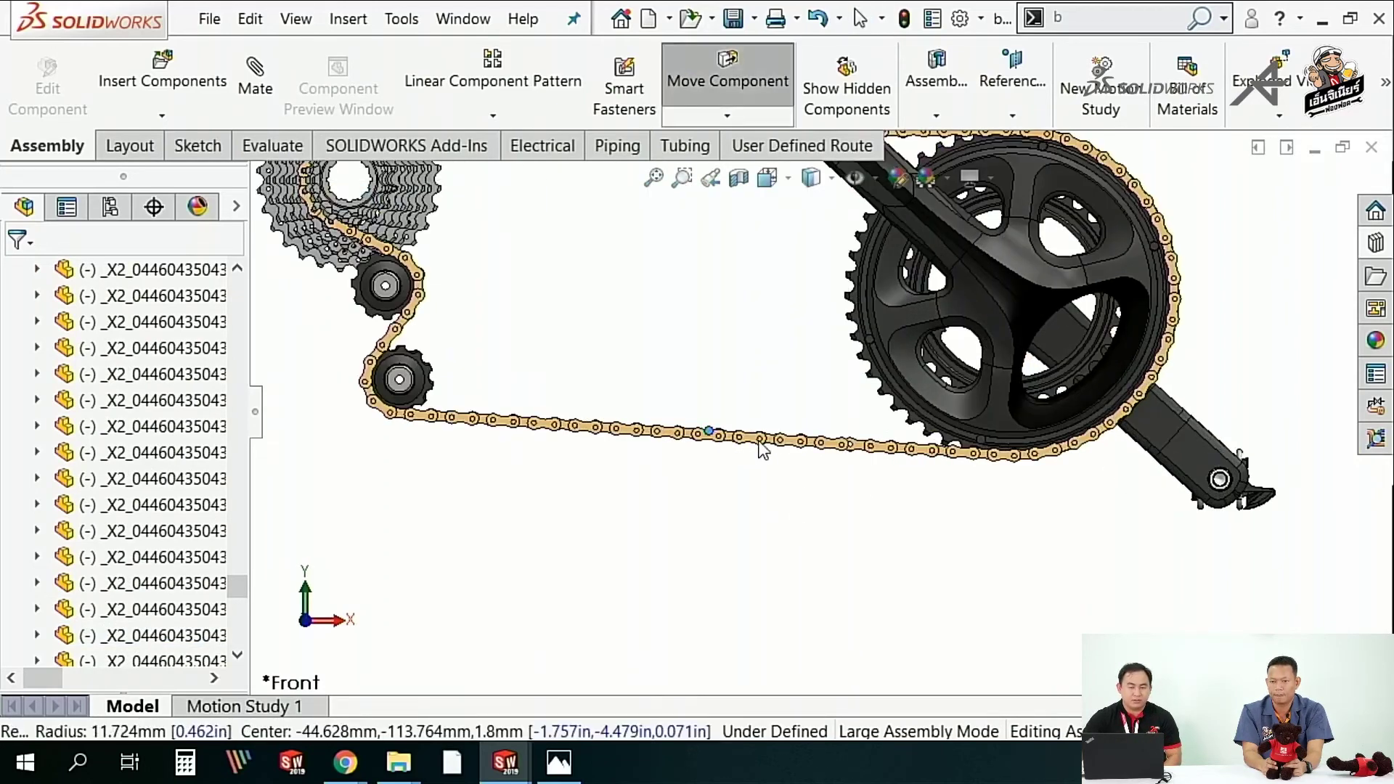
key("Escape")
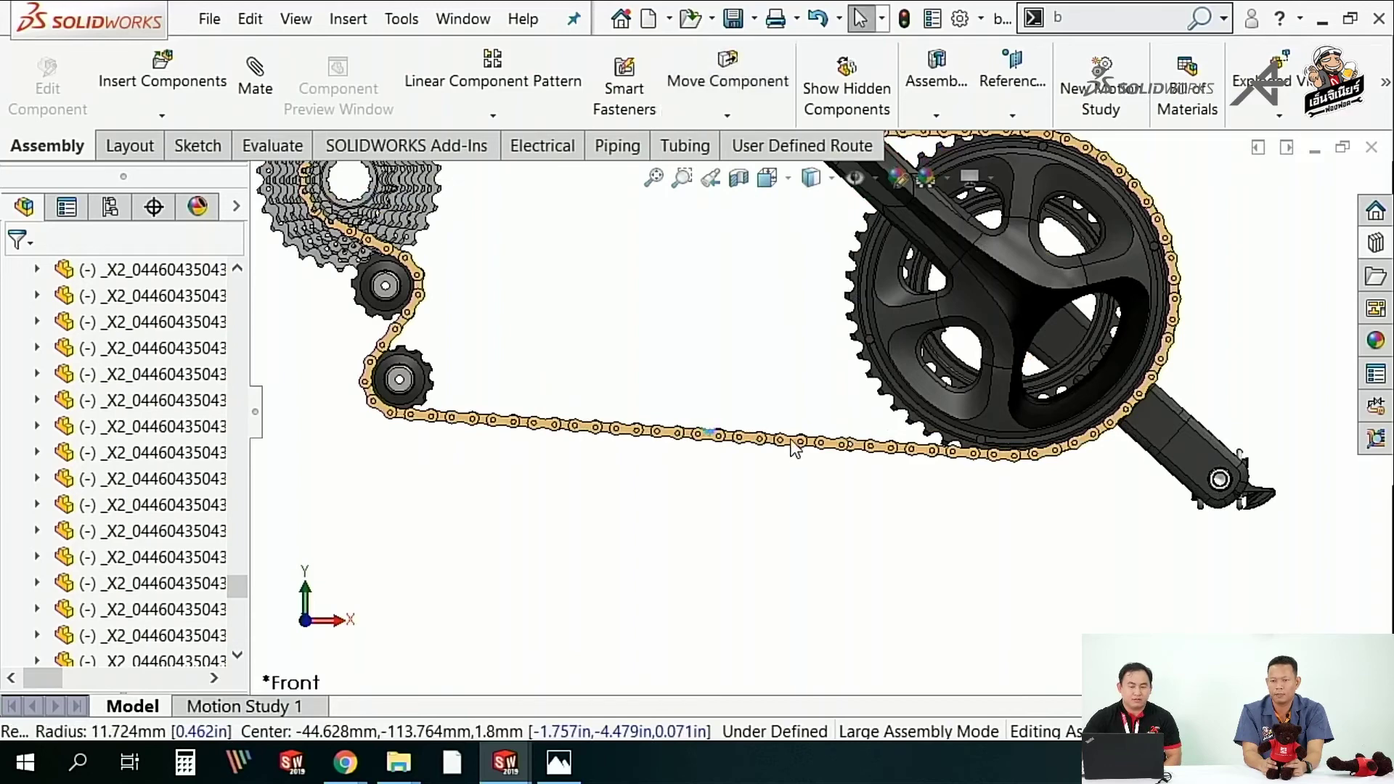
scroll(798, 444, "down", 2)
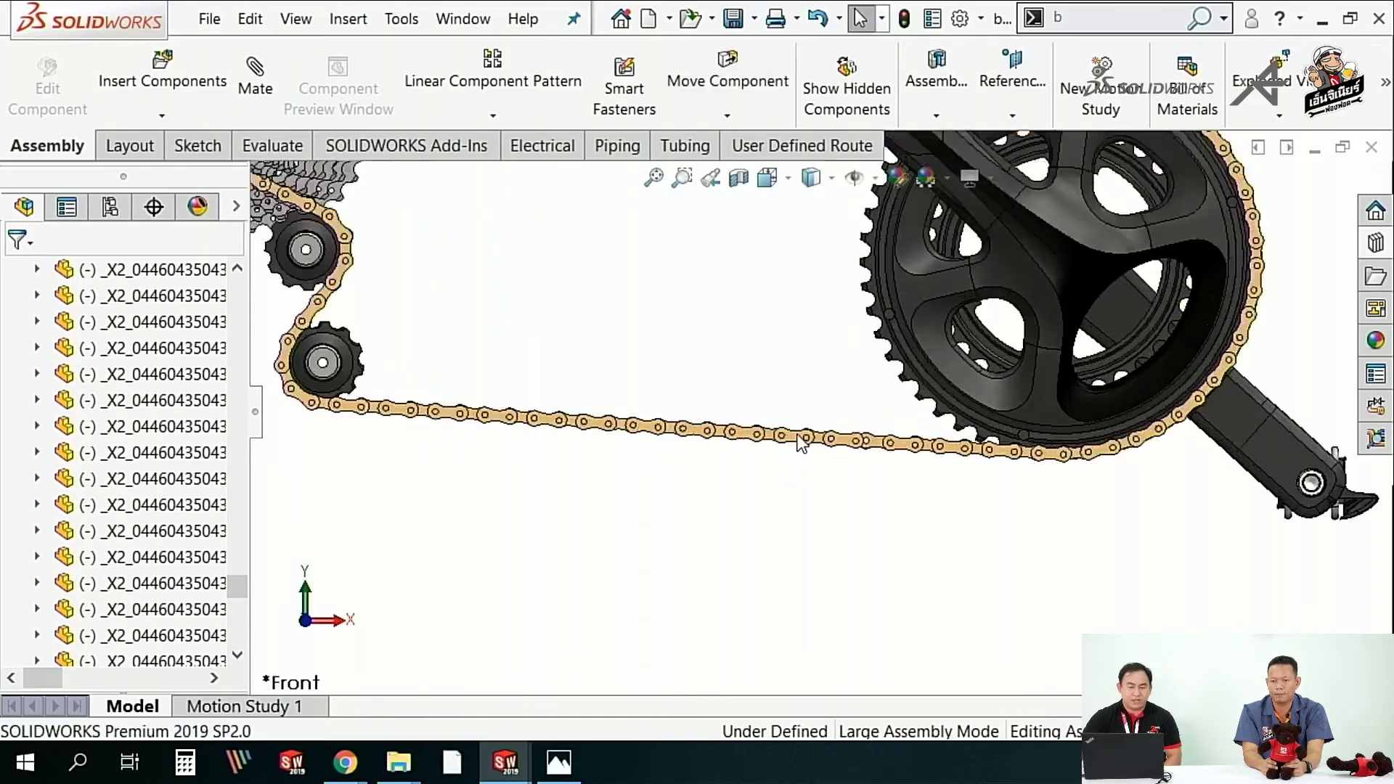
scroll(800, 443, "down", 3)
- Slide a single lower-chain link along the path and around the chainring
left_click(816, 437)
left_click_drag(817, 437, 1135, 456)
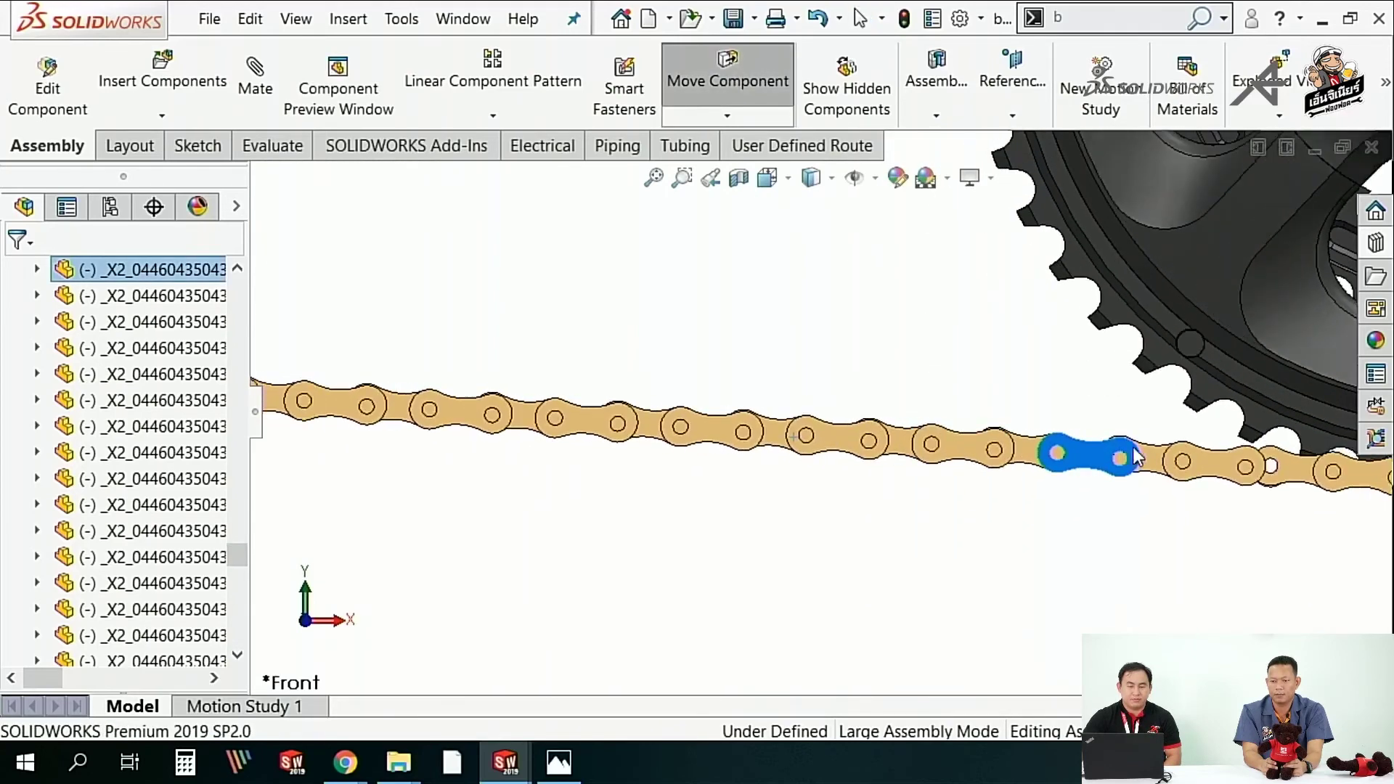
scroll(1136, 456, "up", 3)
mouse_move(1038, 436)
left_mouse_down()
mouse_move(771, 402)
mouse_move(853, 414)
left_mouse_up()
key("Escape")
scroll(842, 402, "up", 1)
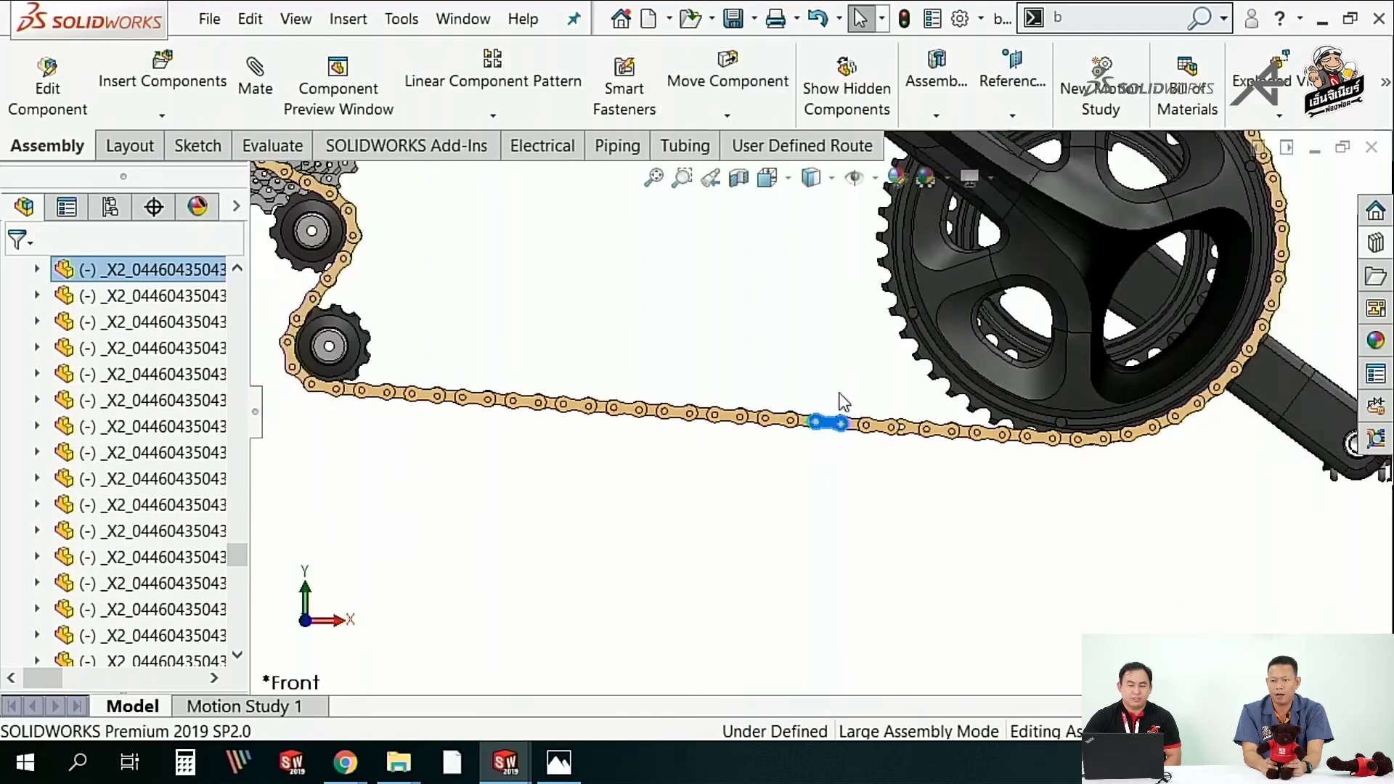
scroll(798, 381, "up", 4)
scroll(755, 351, "down", 1)
left_click(731, 372)
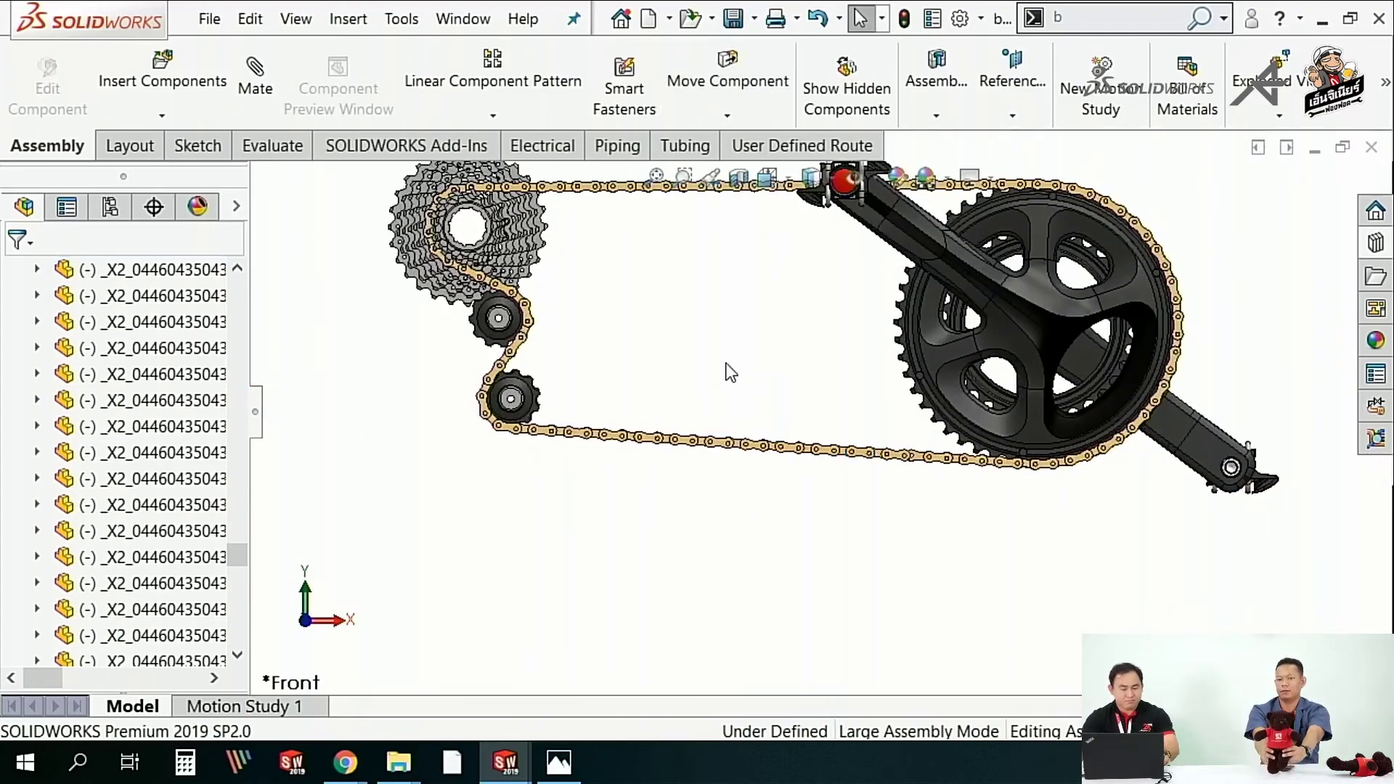
- Move a chain link up past the lower derailleur pulley and inspect the result
scroll(799, 363, "up", 2)
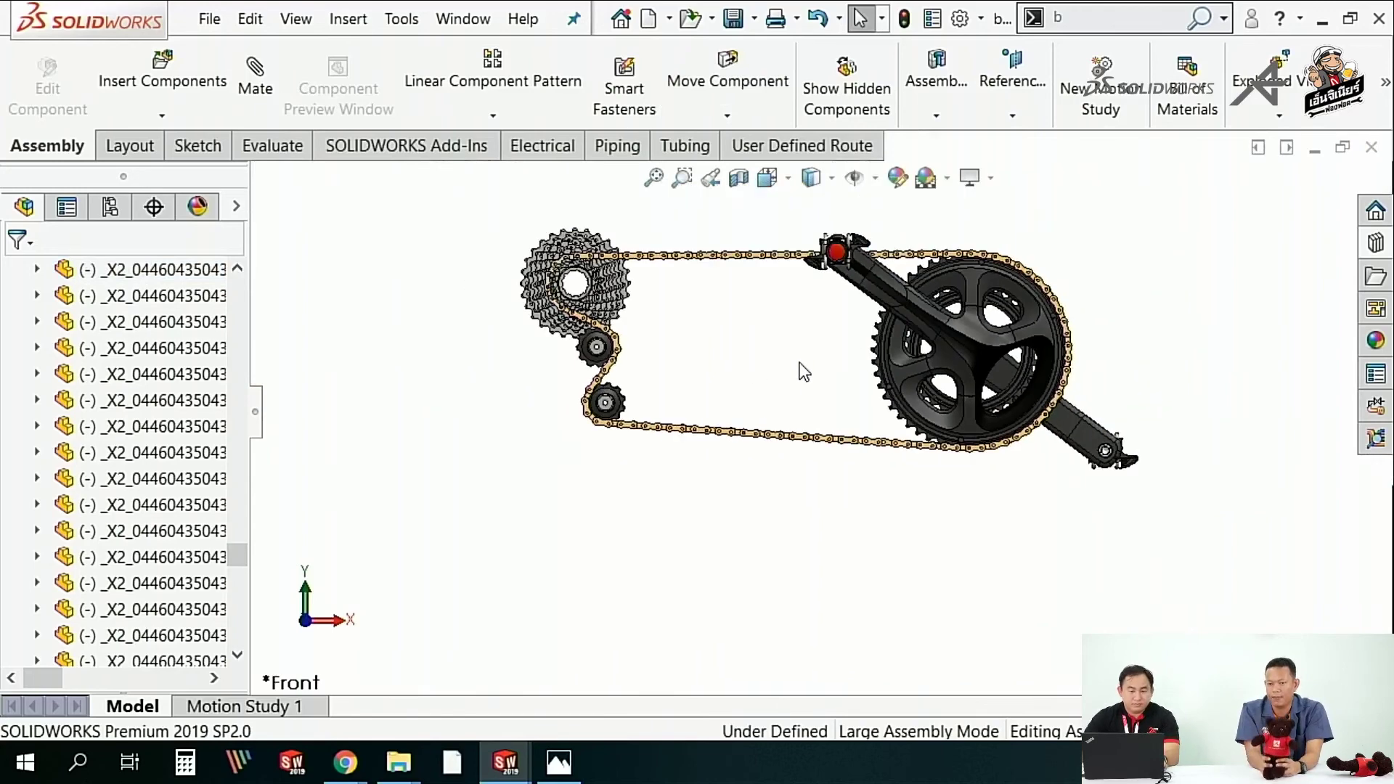
scroll(860, 341, "down", 2)
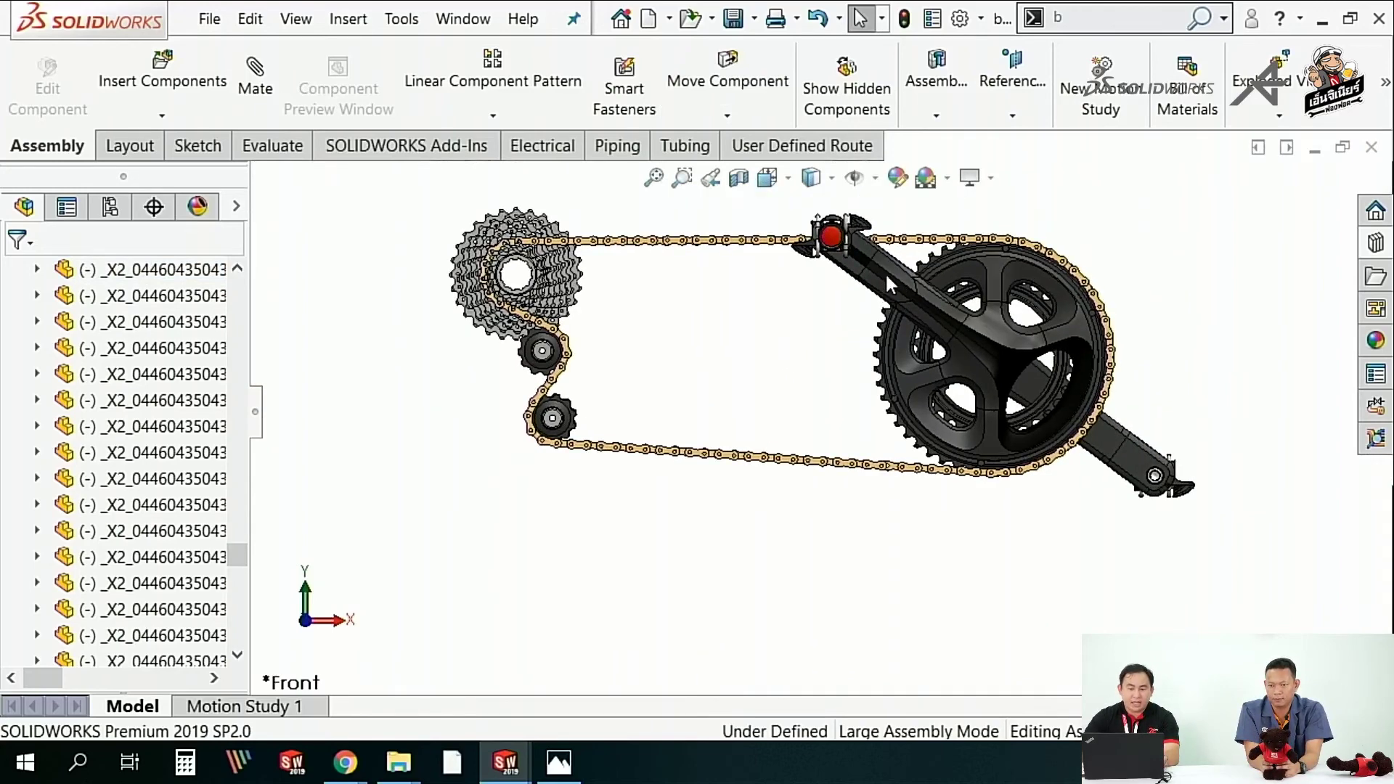
left_click_drag(887, 280, 982, 547)
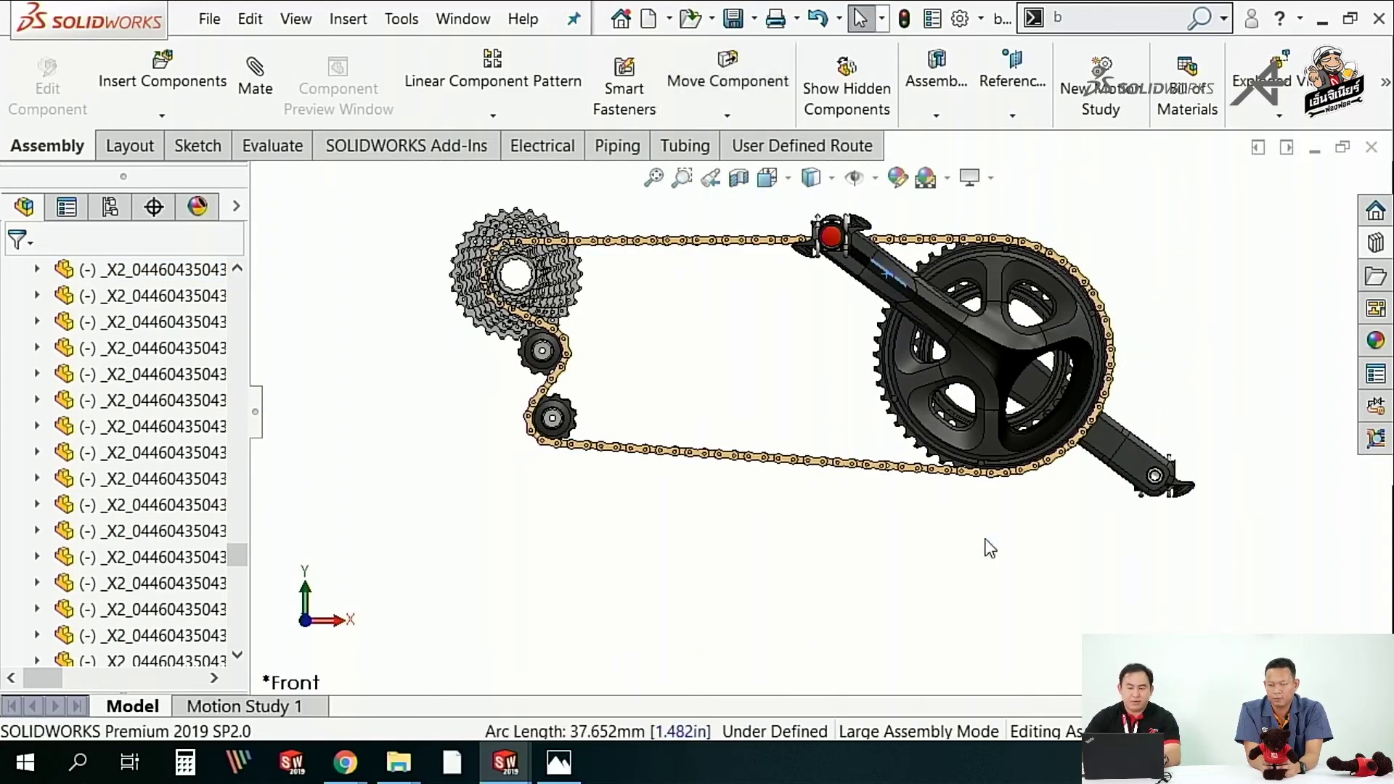
scroll(538, 407, "down", 1)
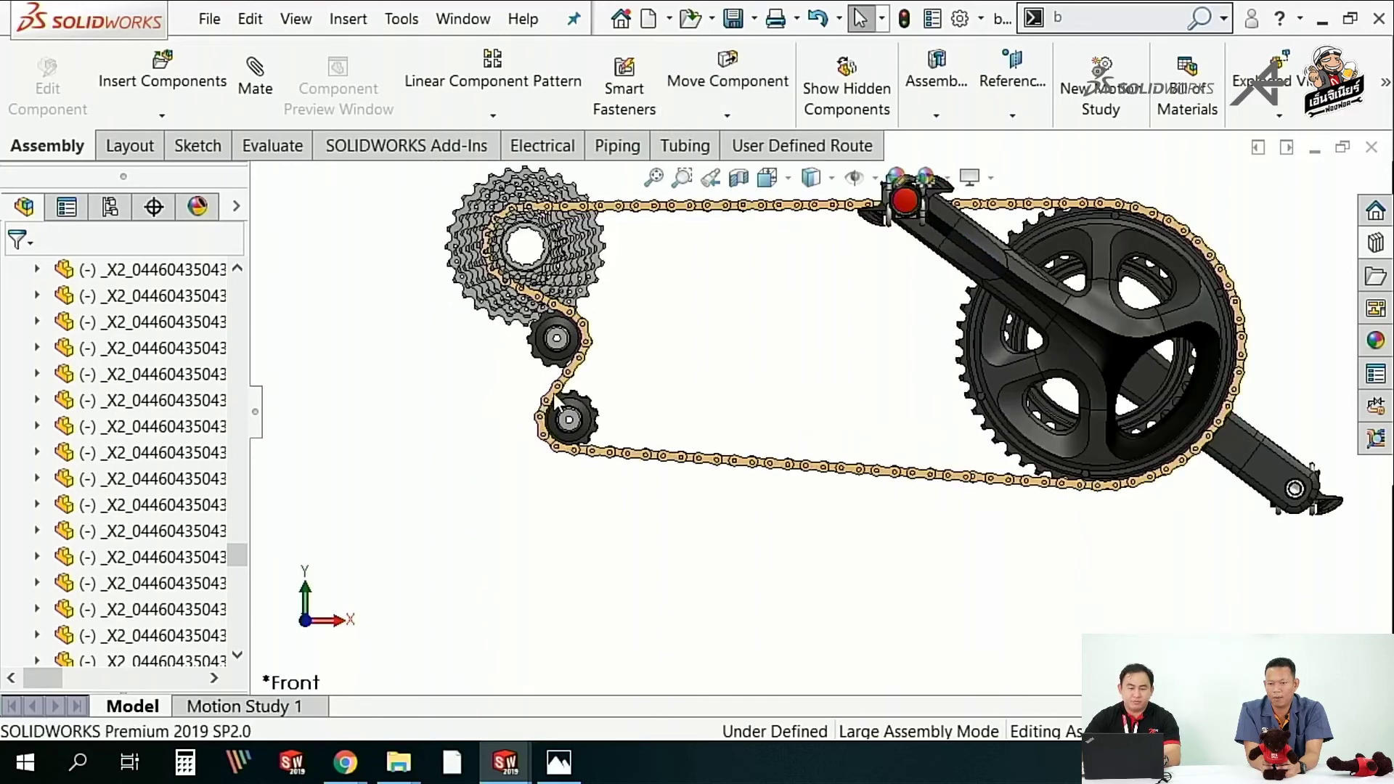
left_click(553, 393)
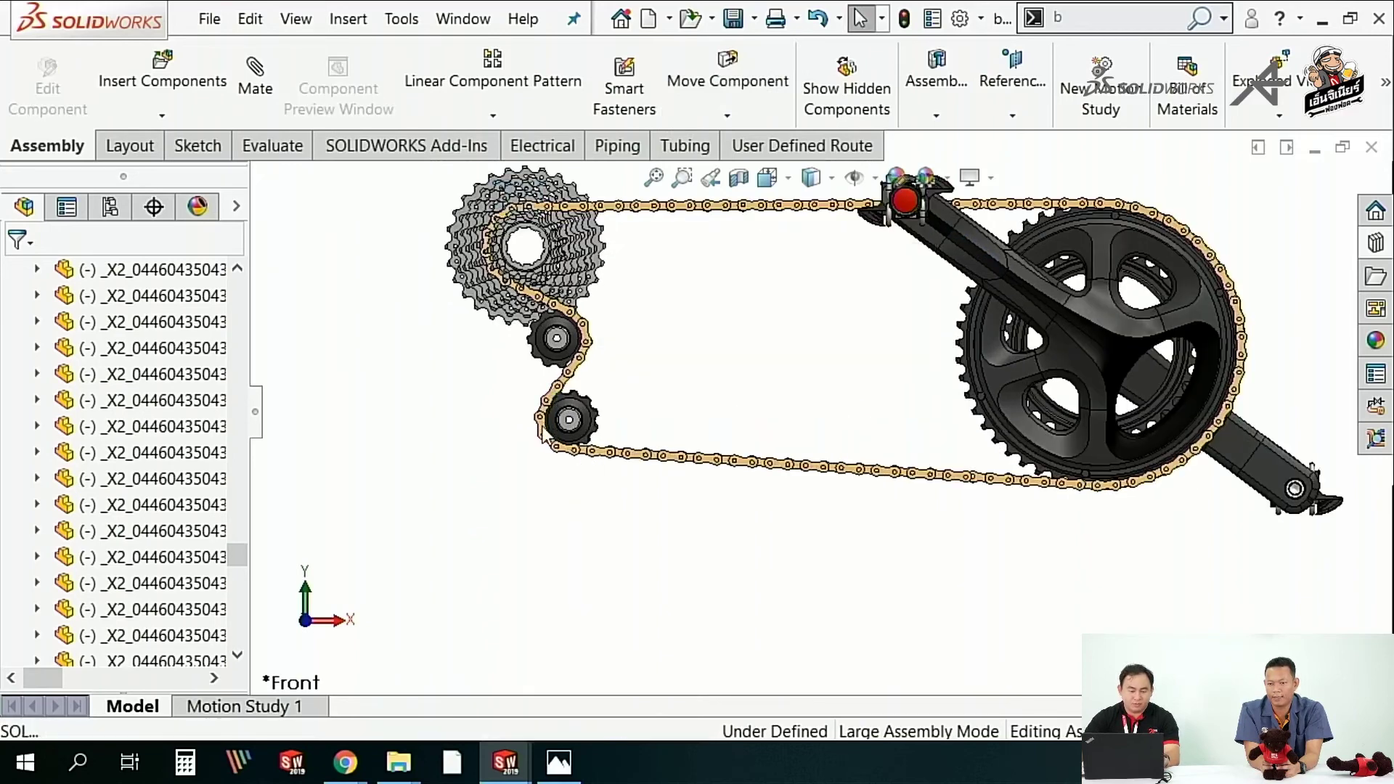
scroll(546, 406, "down", 2)
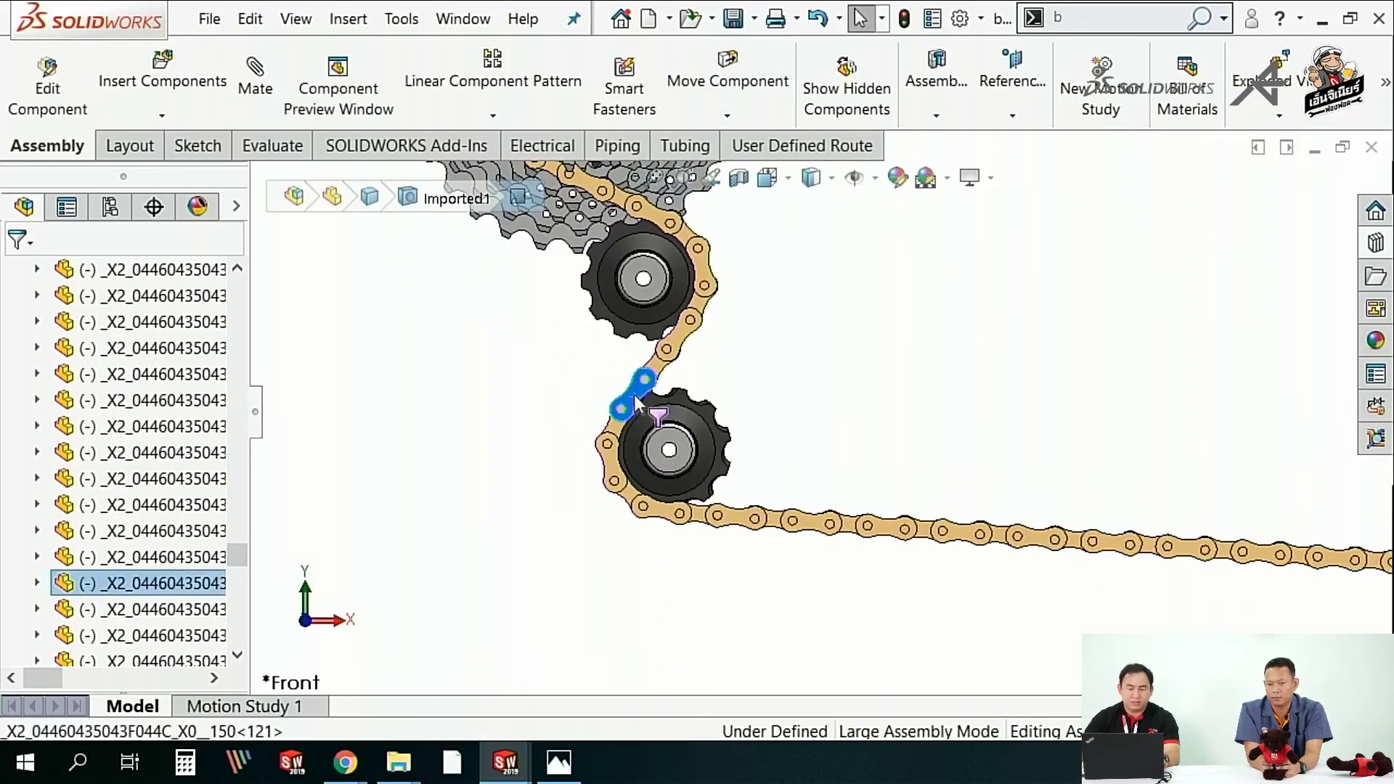
mouse_move(634, 395)
left_mouse_down()
mouse_move(688, 336)
mouse_move(683, 308)
mouse_move(642, 398)
mouse_move(696, 301)
mouse_move(663, 381)
mouse_move(650, 367)
left_mouse_up()
left_click(545, 445)
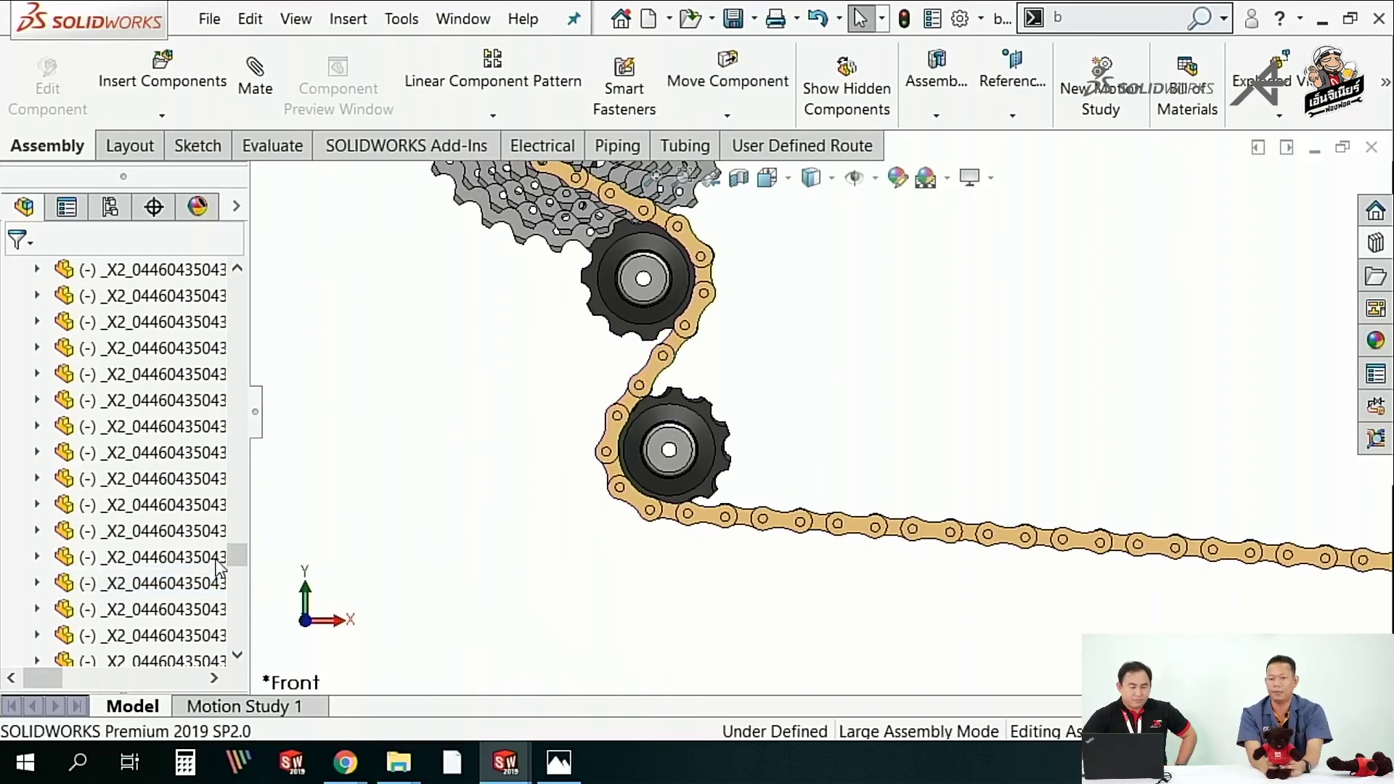
scroll(242, 581, "down", 3)
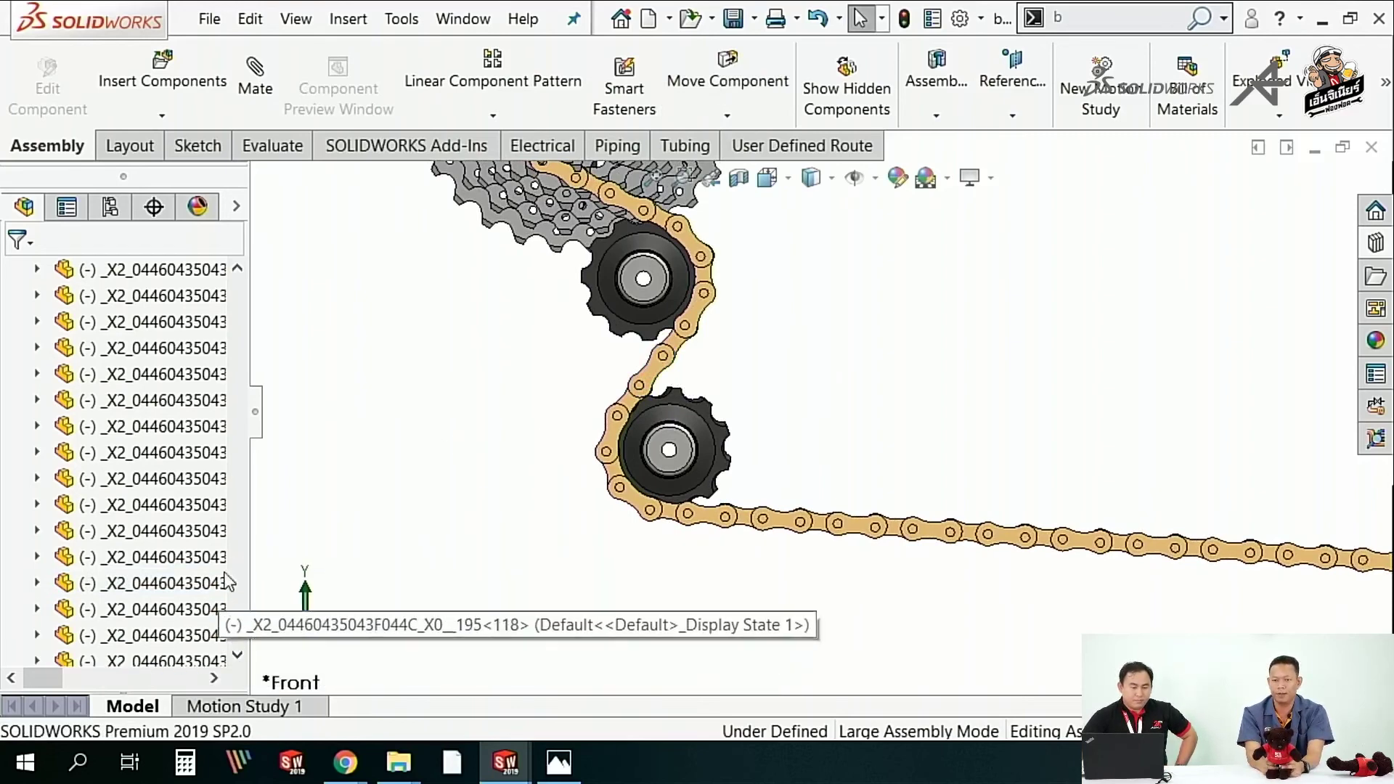
scroll(818, 412, "up", 2)
scroll(1082, 436, "up", 3)
scroll(1089, 377, "down", 1)
scroll(1133, 324, "down", 1)
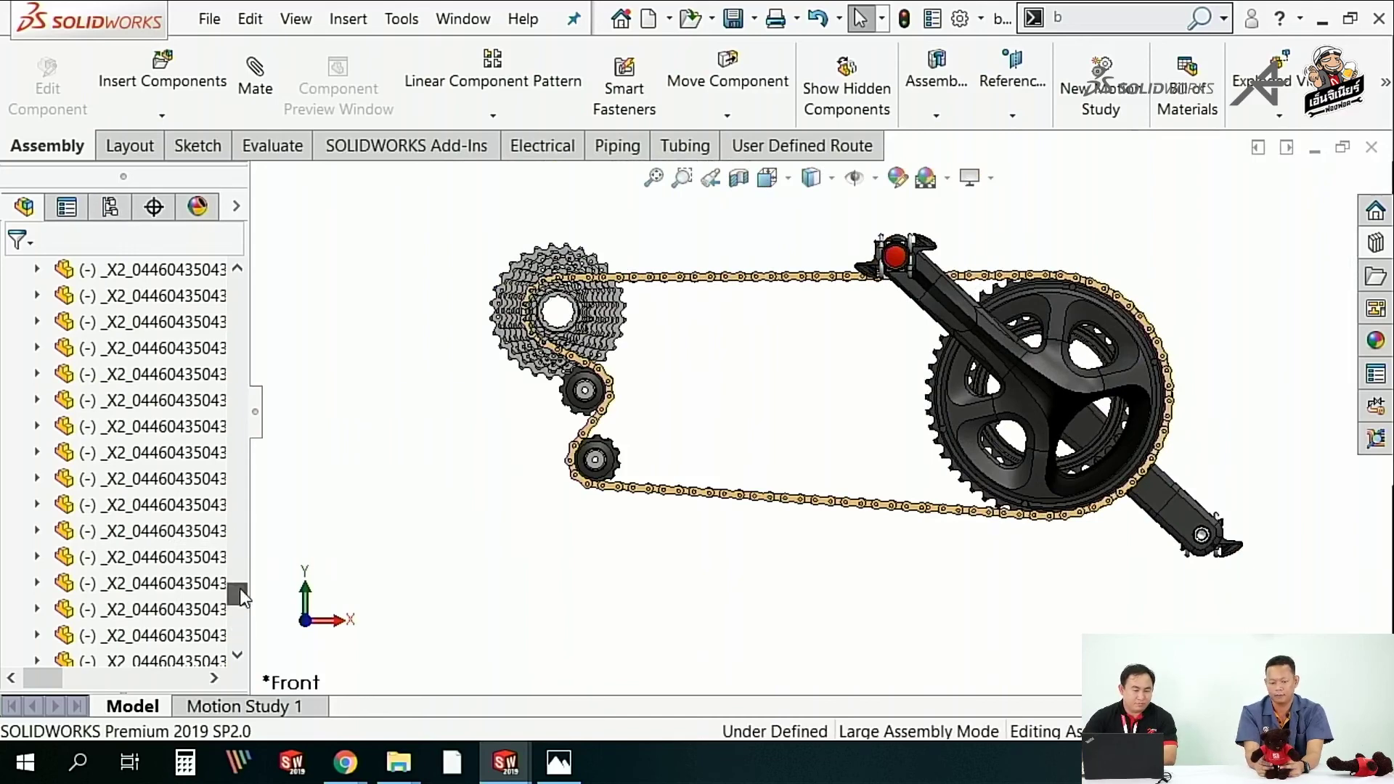
- Inspect the RackPinionMate2 and Belt2 mates, then list configurations with Test Mate chain active
left_click_drag(240, 595, 237, 562)
left_click(12, 531)
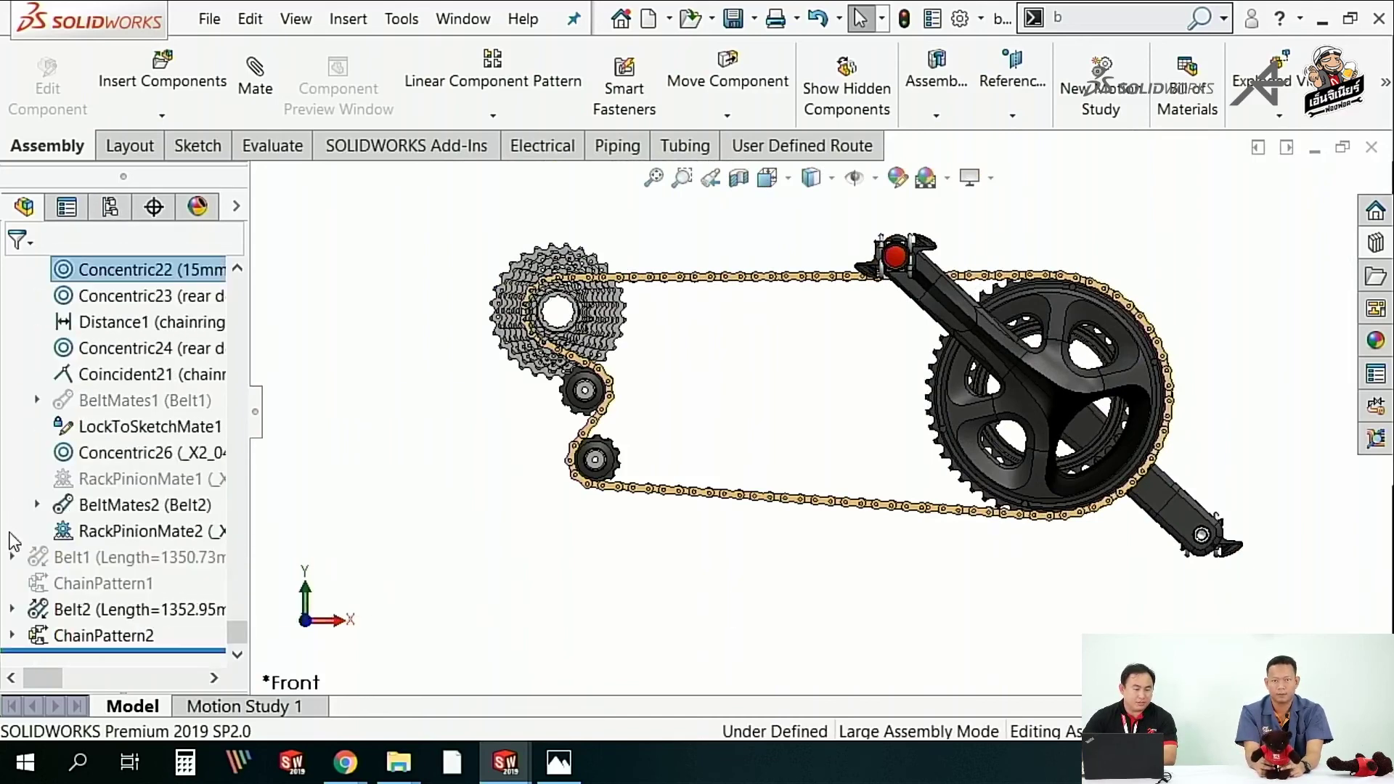
left_click(120, 534)
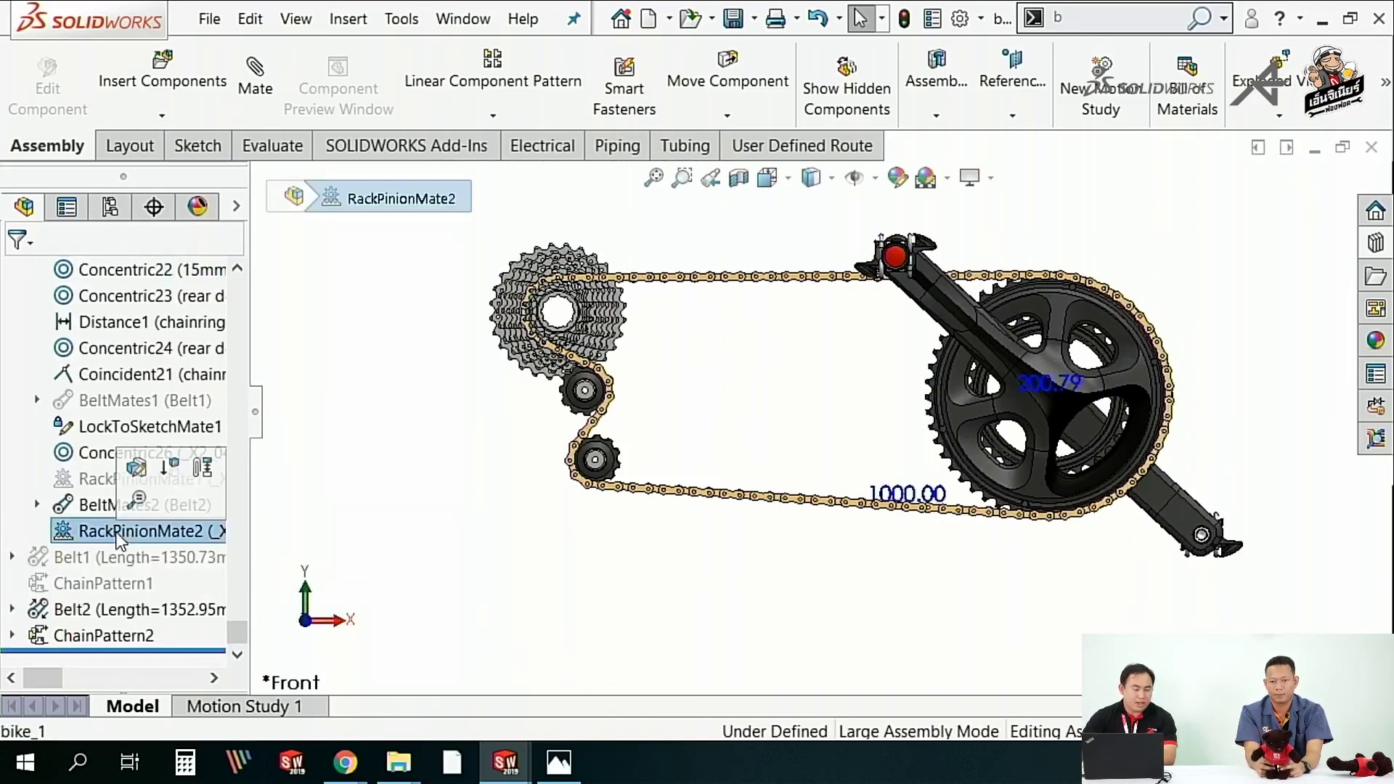
left_click(99, 614)
mouse_move(140, 608)
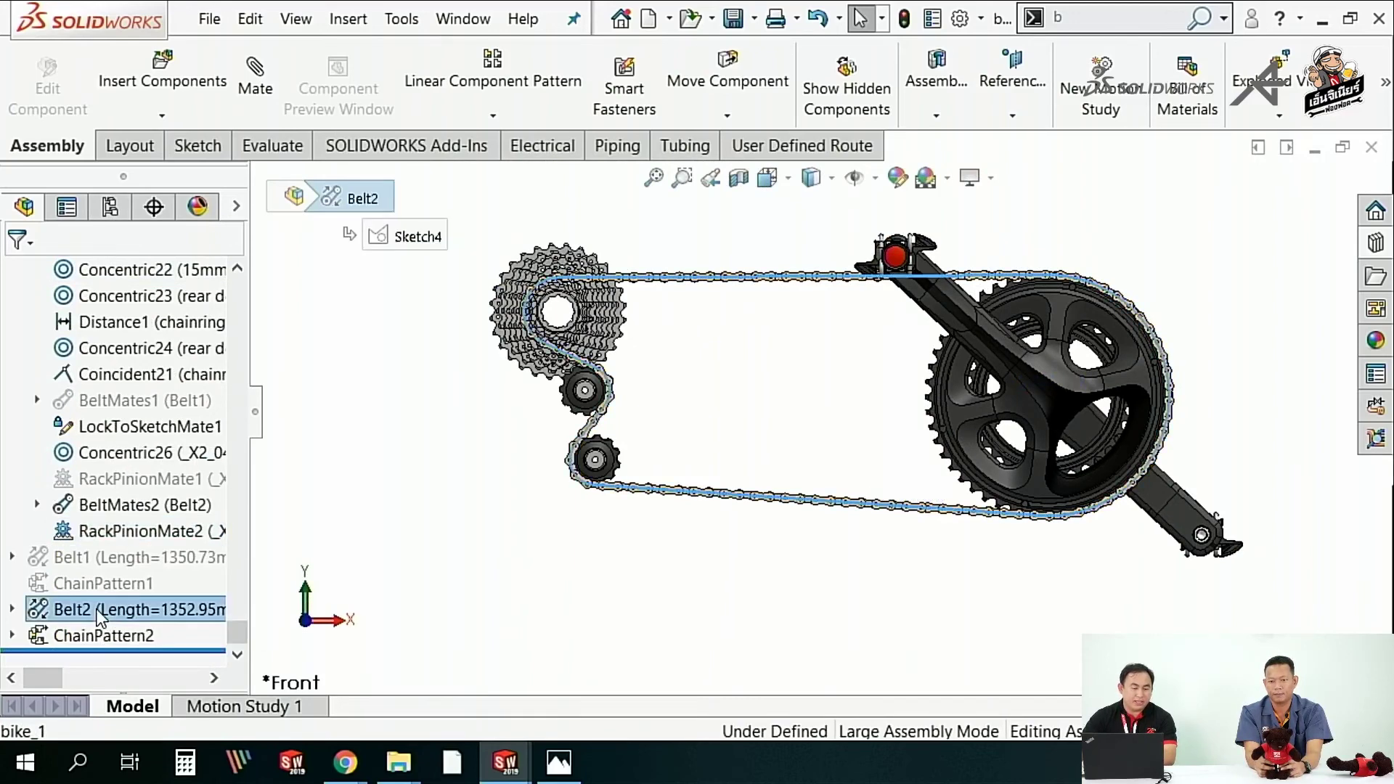
left_click(390, 565)
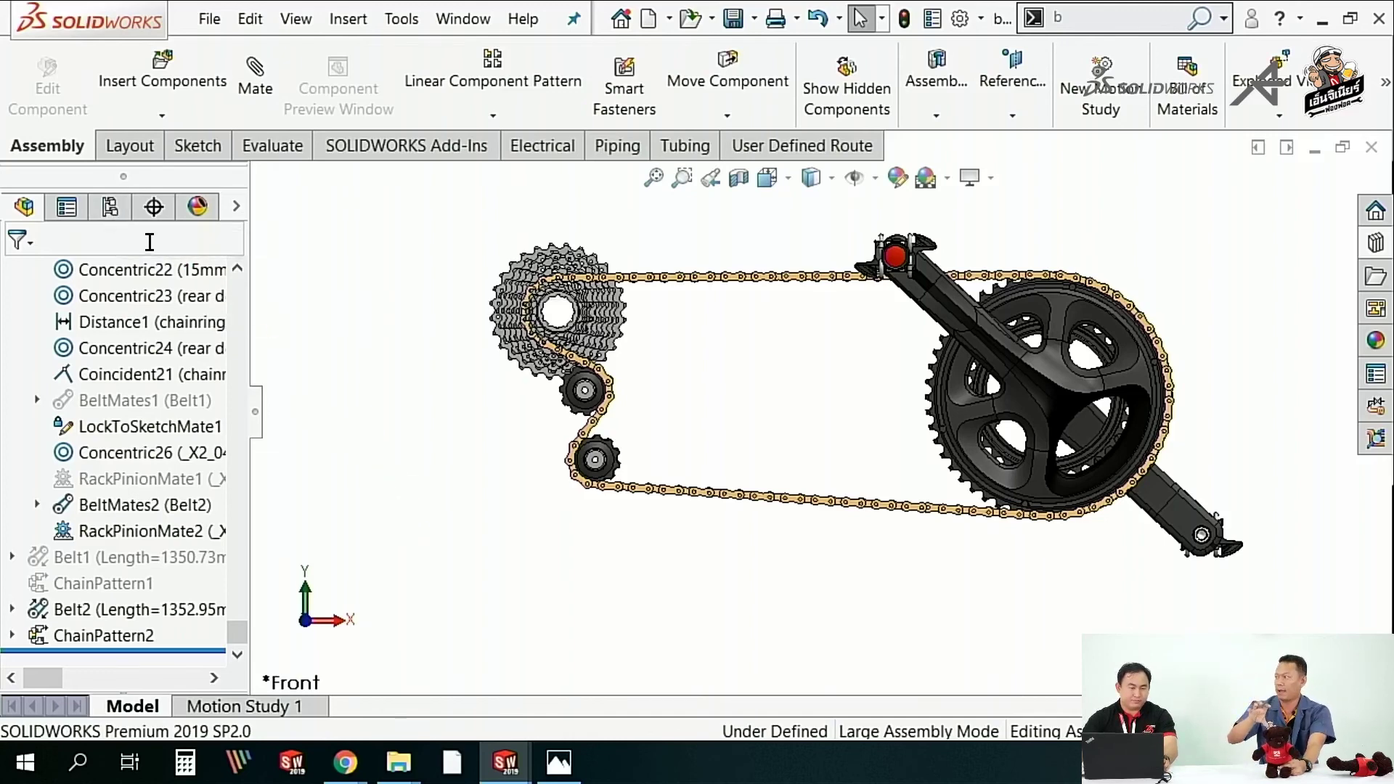
left_click(113, 208)
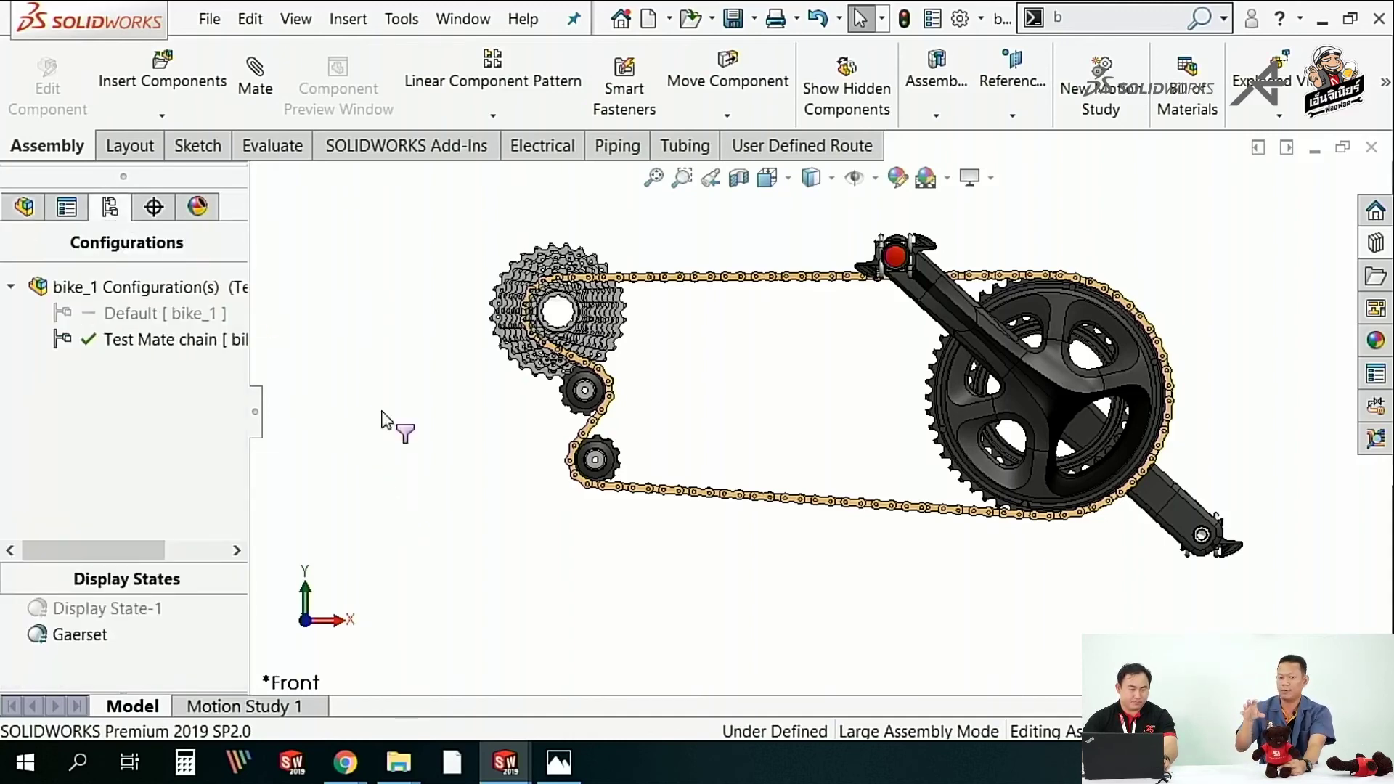
- Activate Display State-1 and zoom to fit the complete bicycle with frame and wheels
double_click(83, 610)
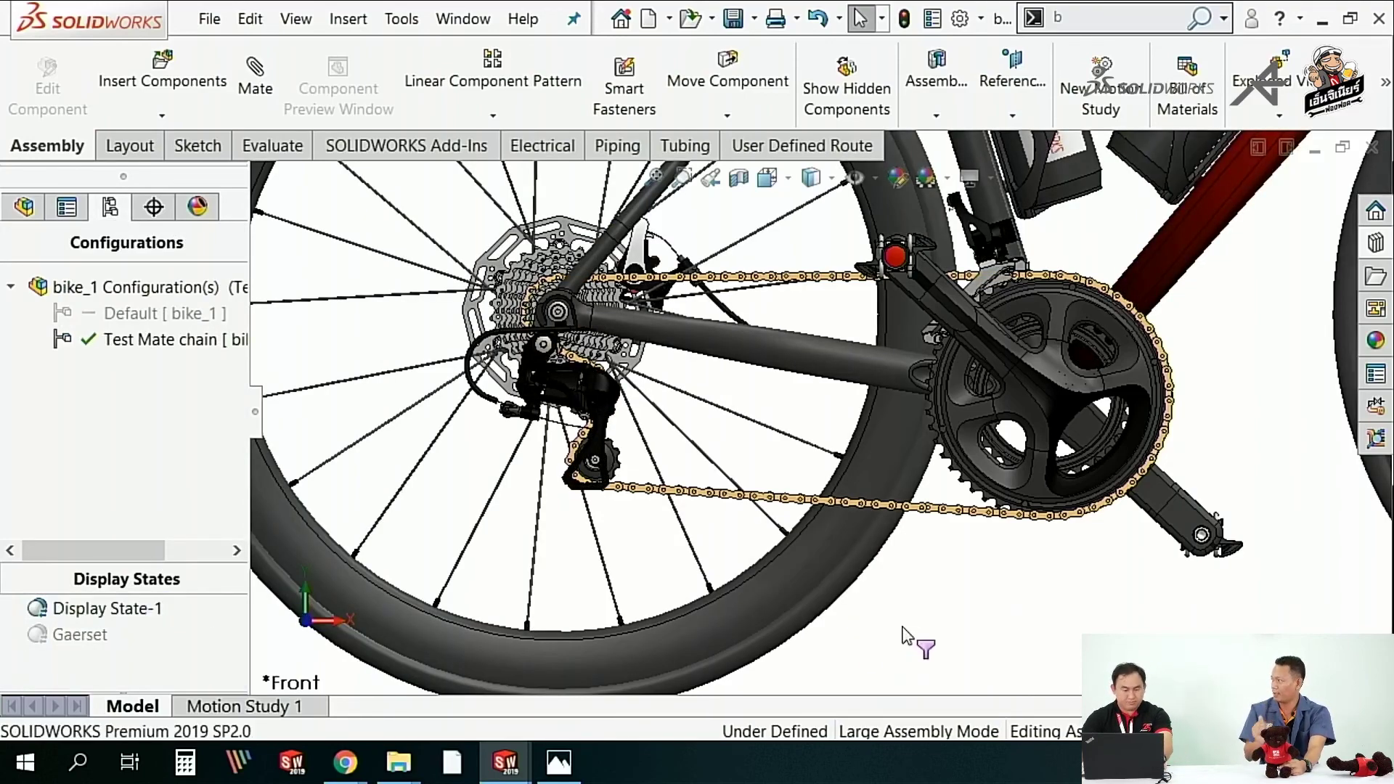
key("f")
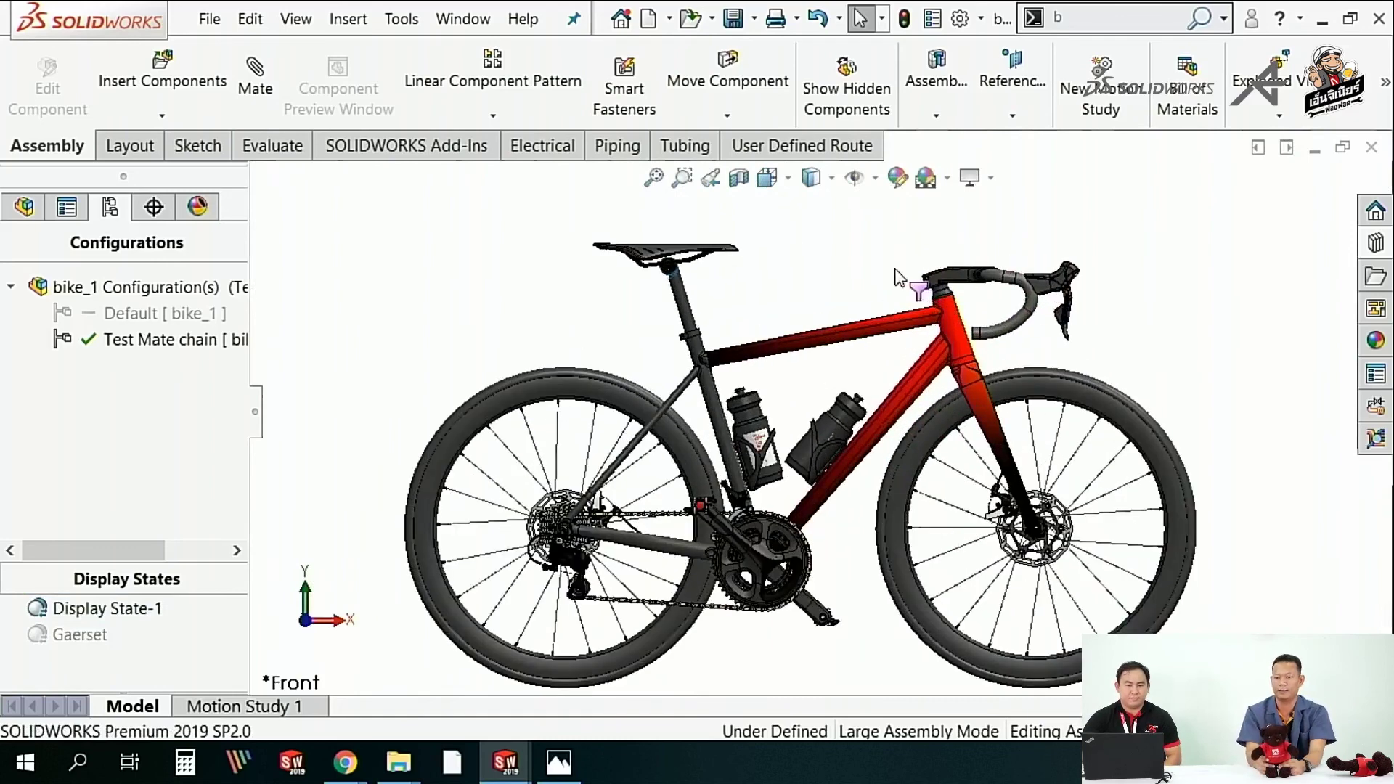
scroll(848, 639, "down", 2)
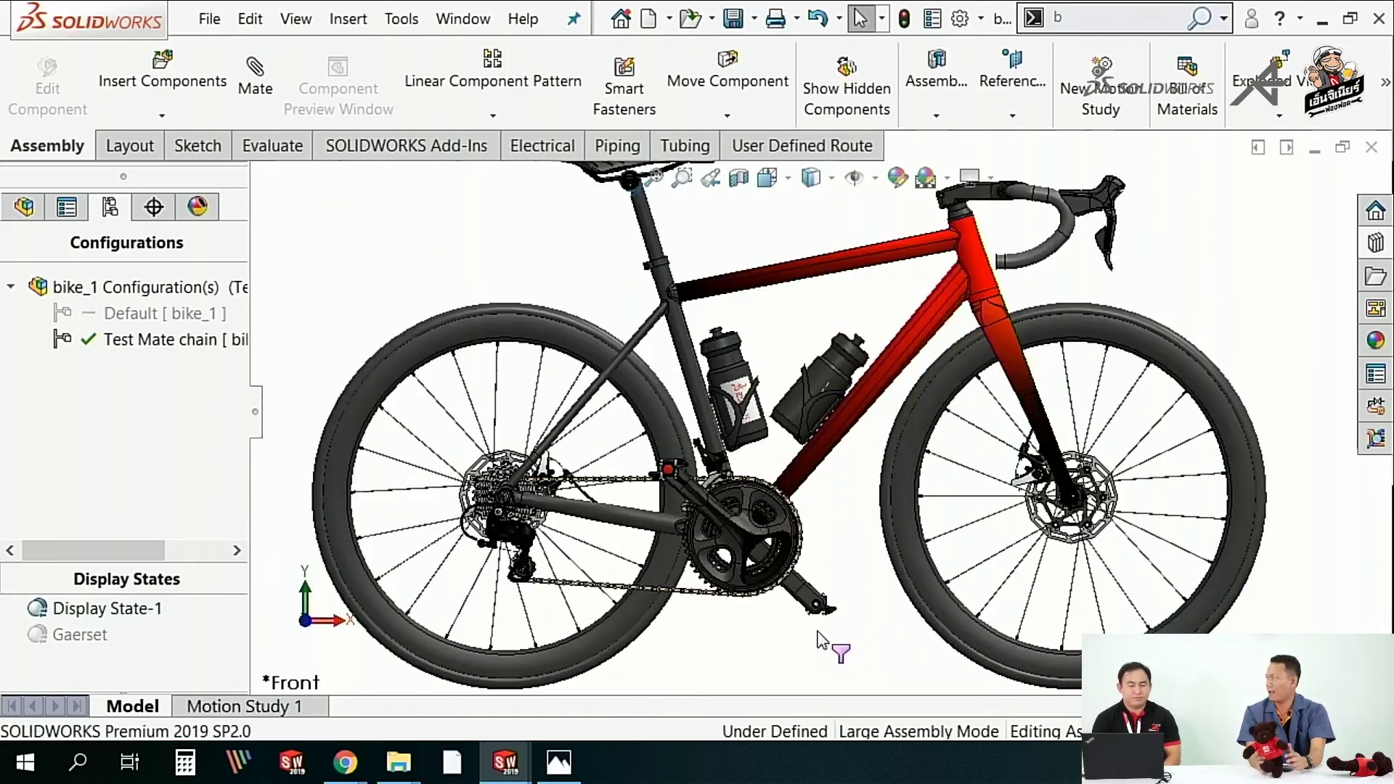